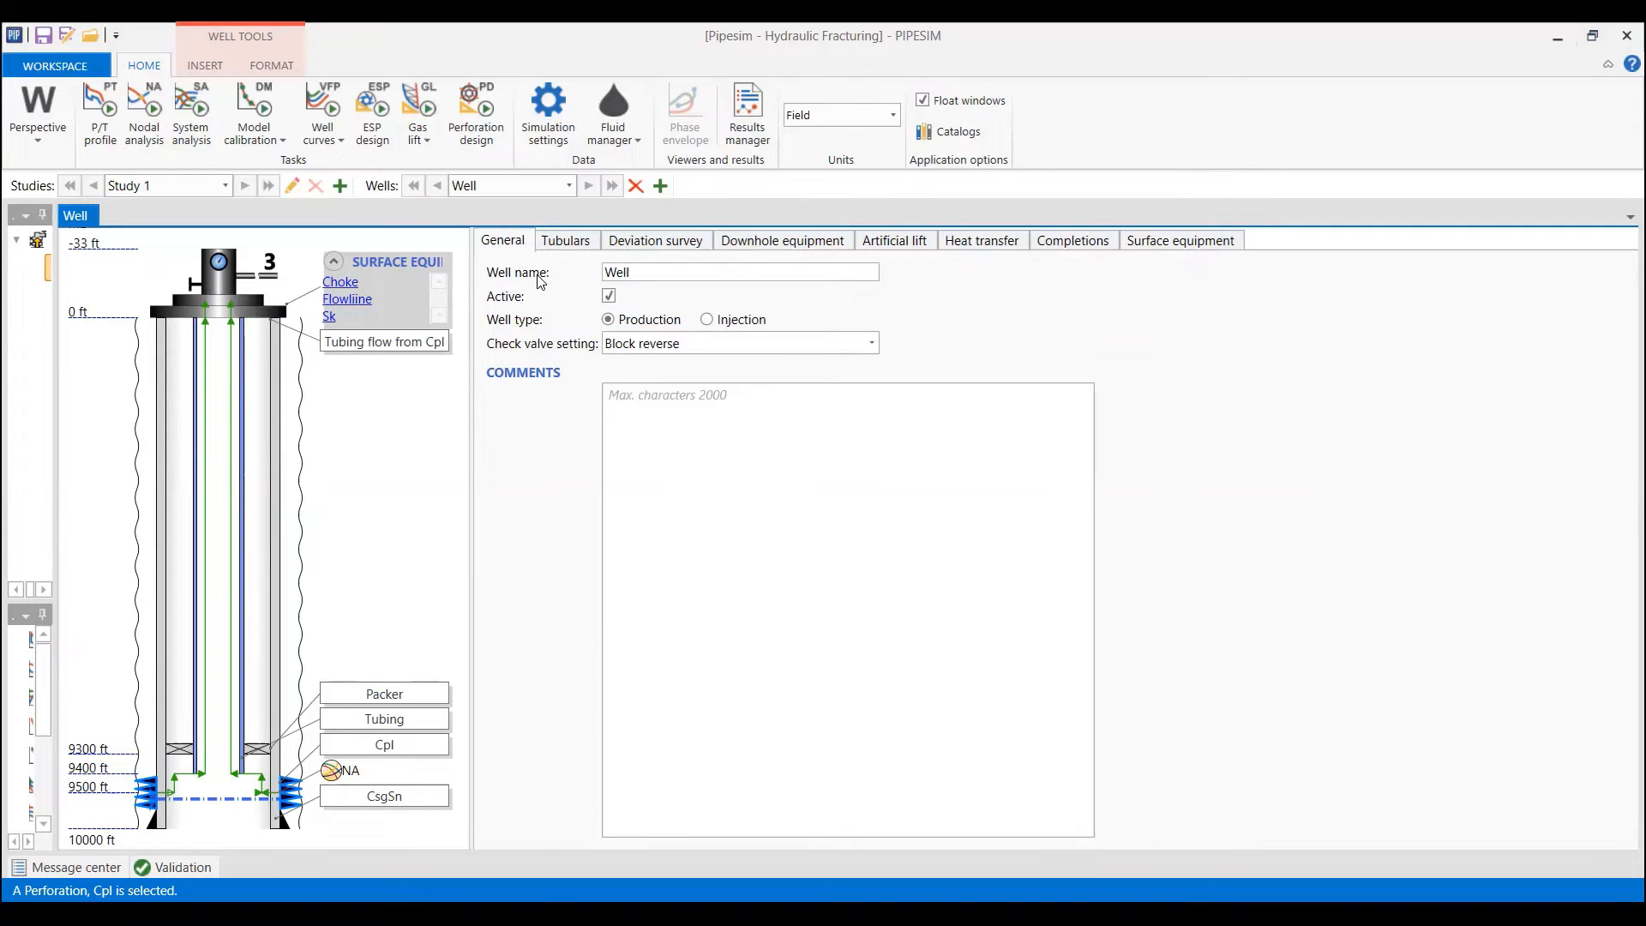
- Rename the well as Frac-wel
double_click(656, 272)
text(Fra)
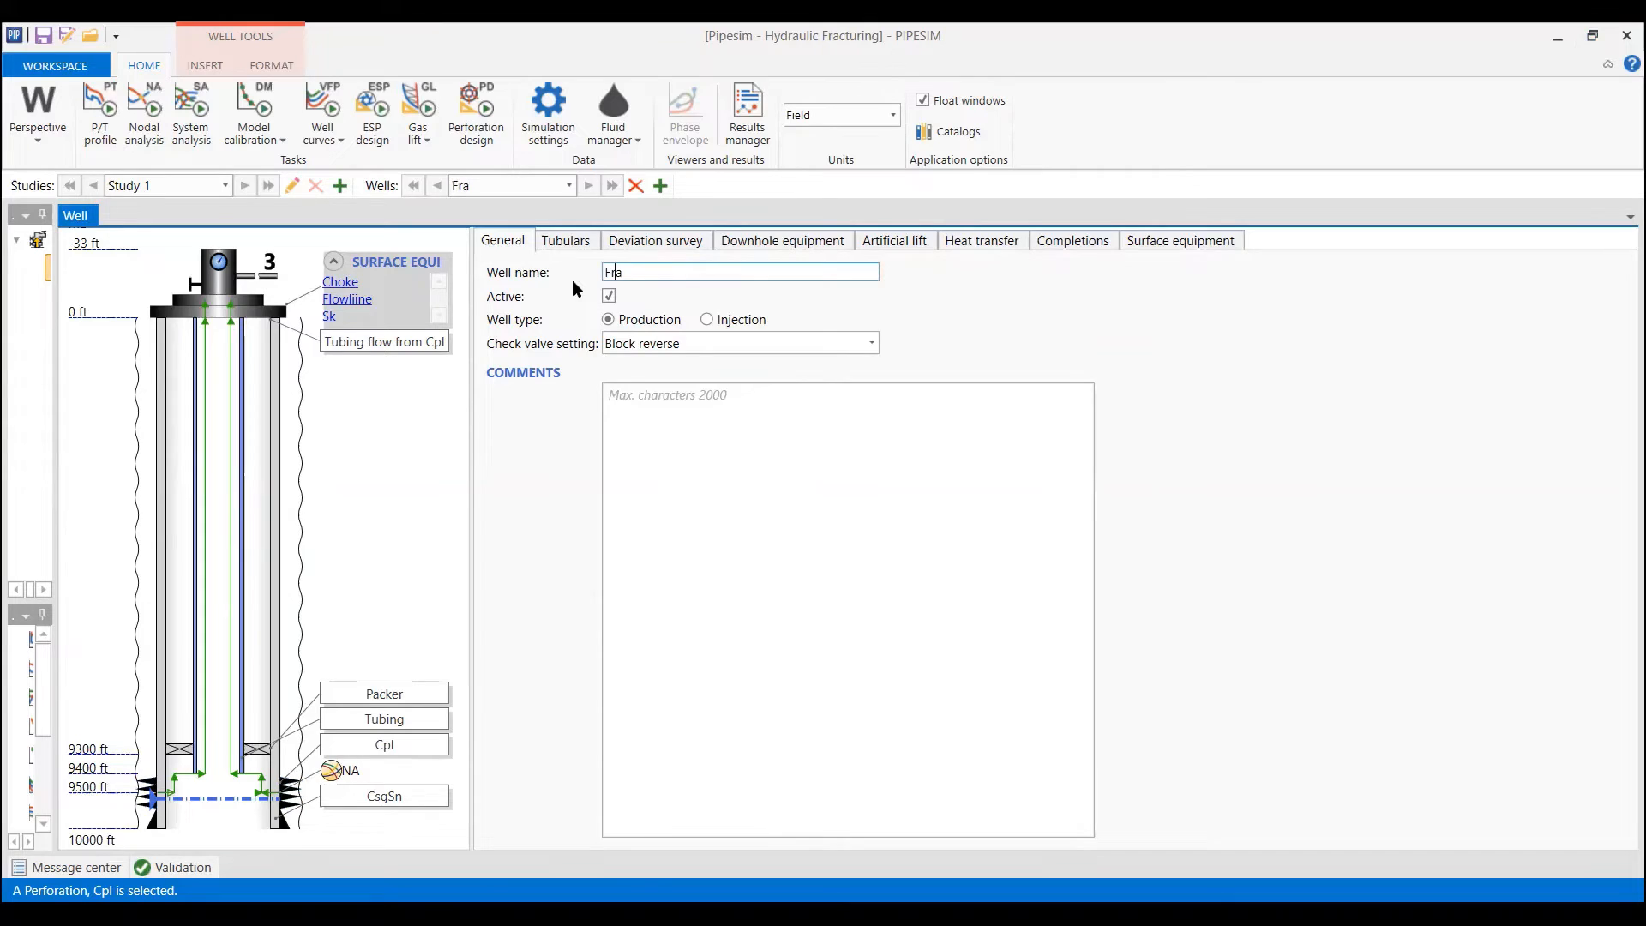
text(c-wel)
click(708, 450)
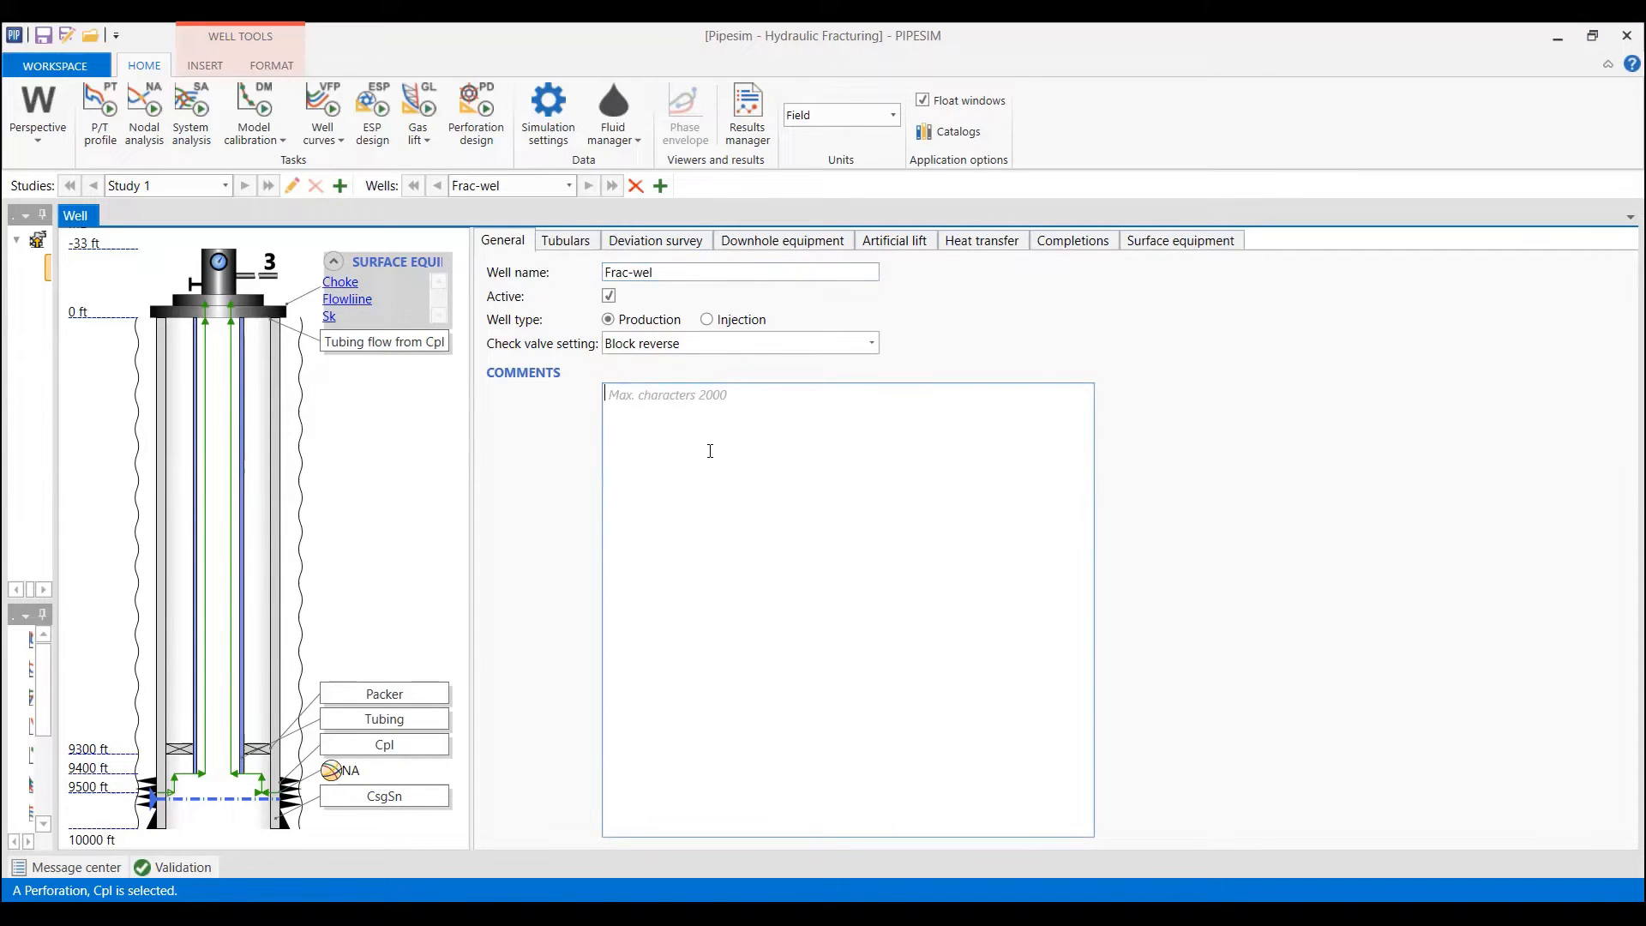
- Keep the well's tubulars in detailed mode and rename the casing section as Casing
click(574, 247)
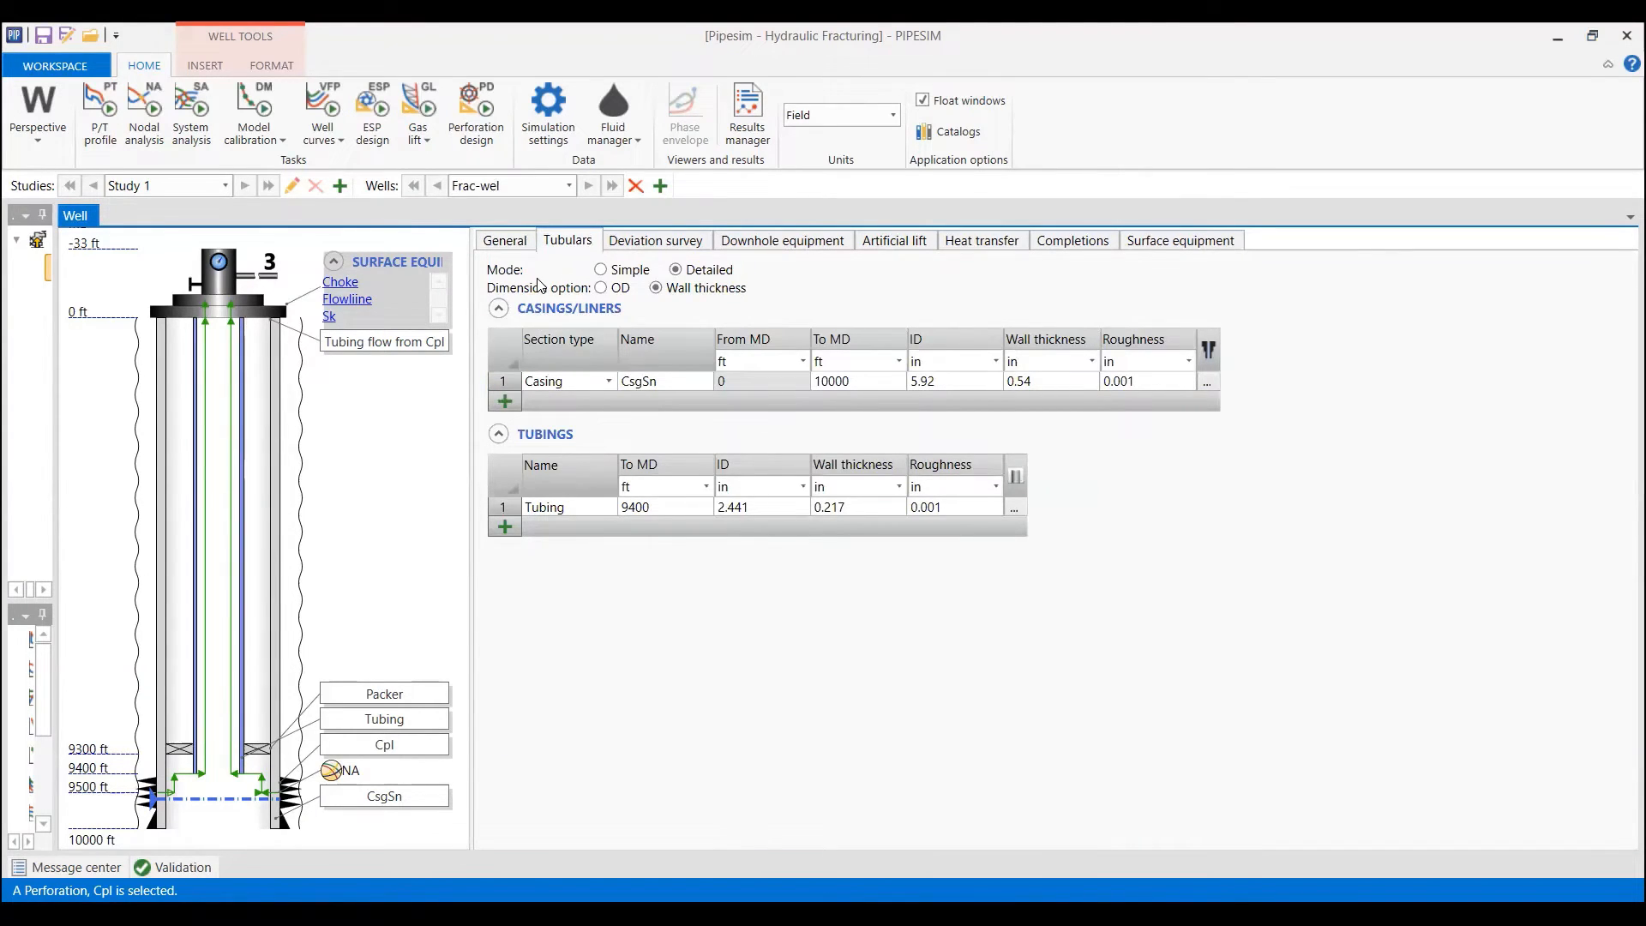
click(649, 272)
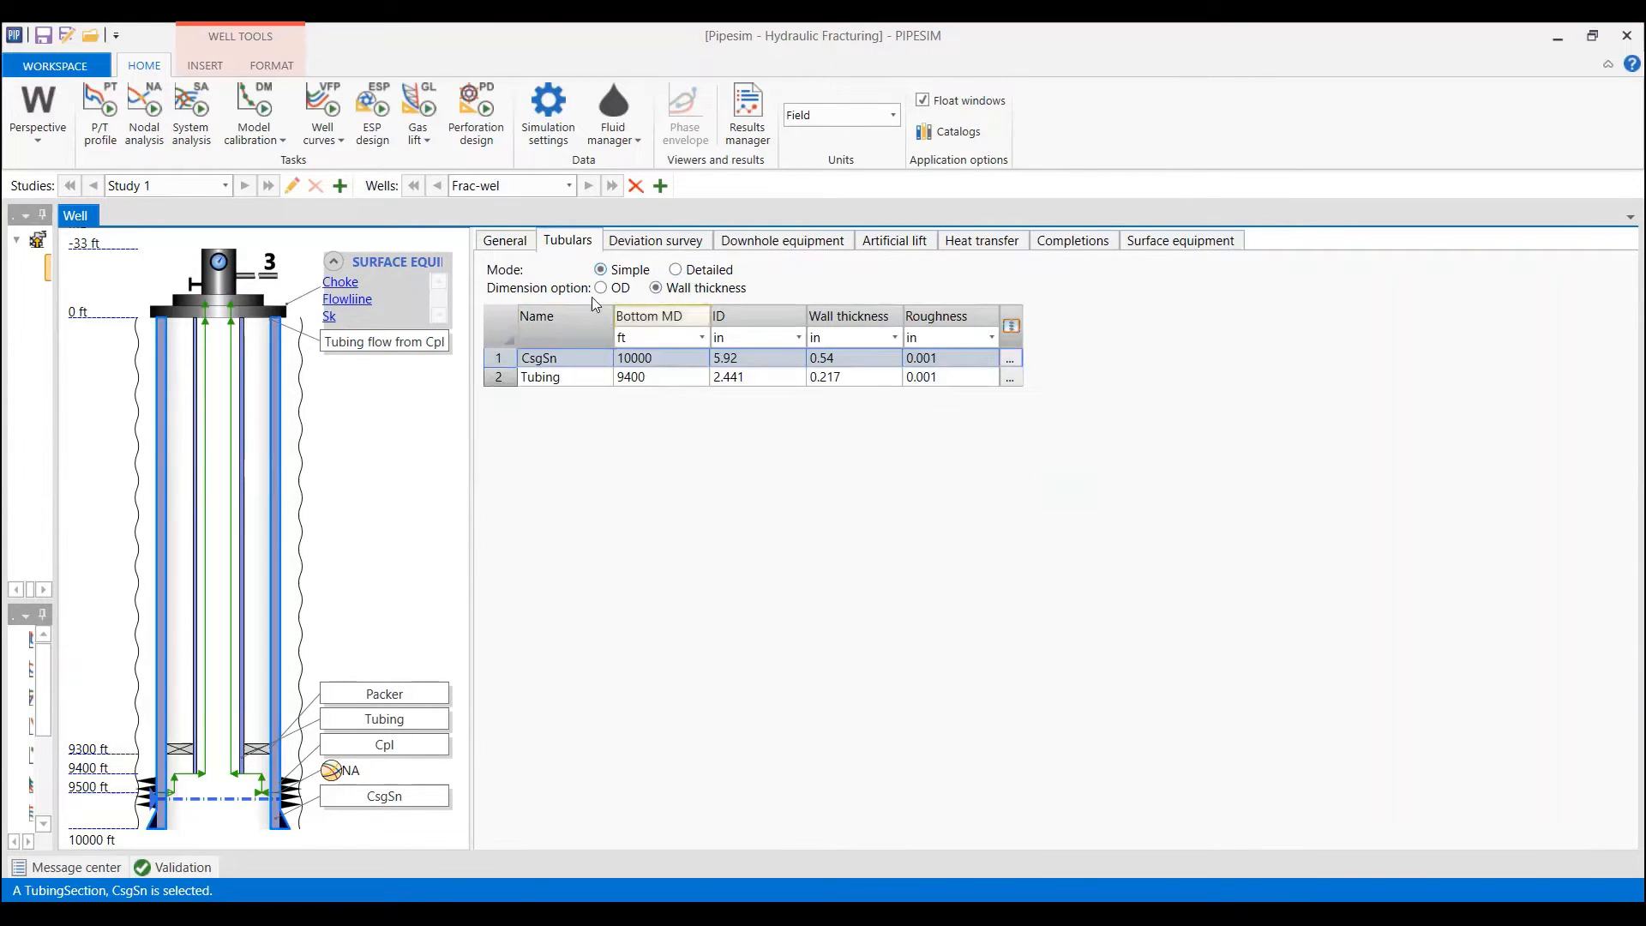
click(691, 273)
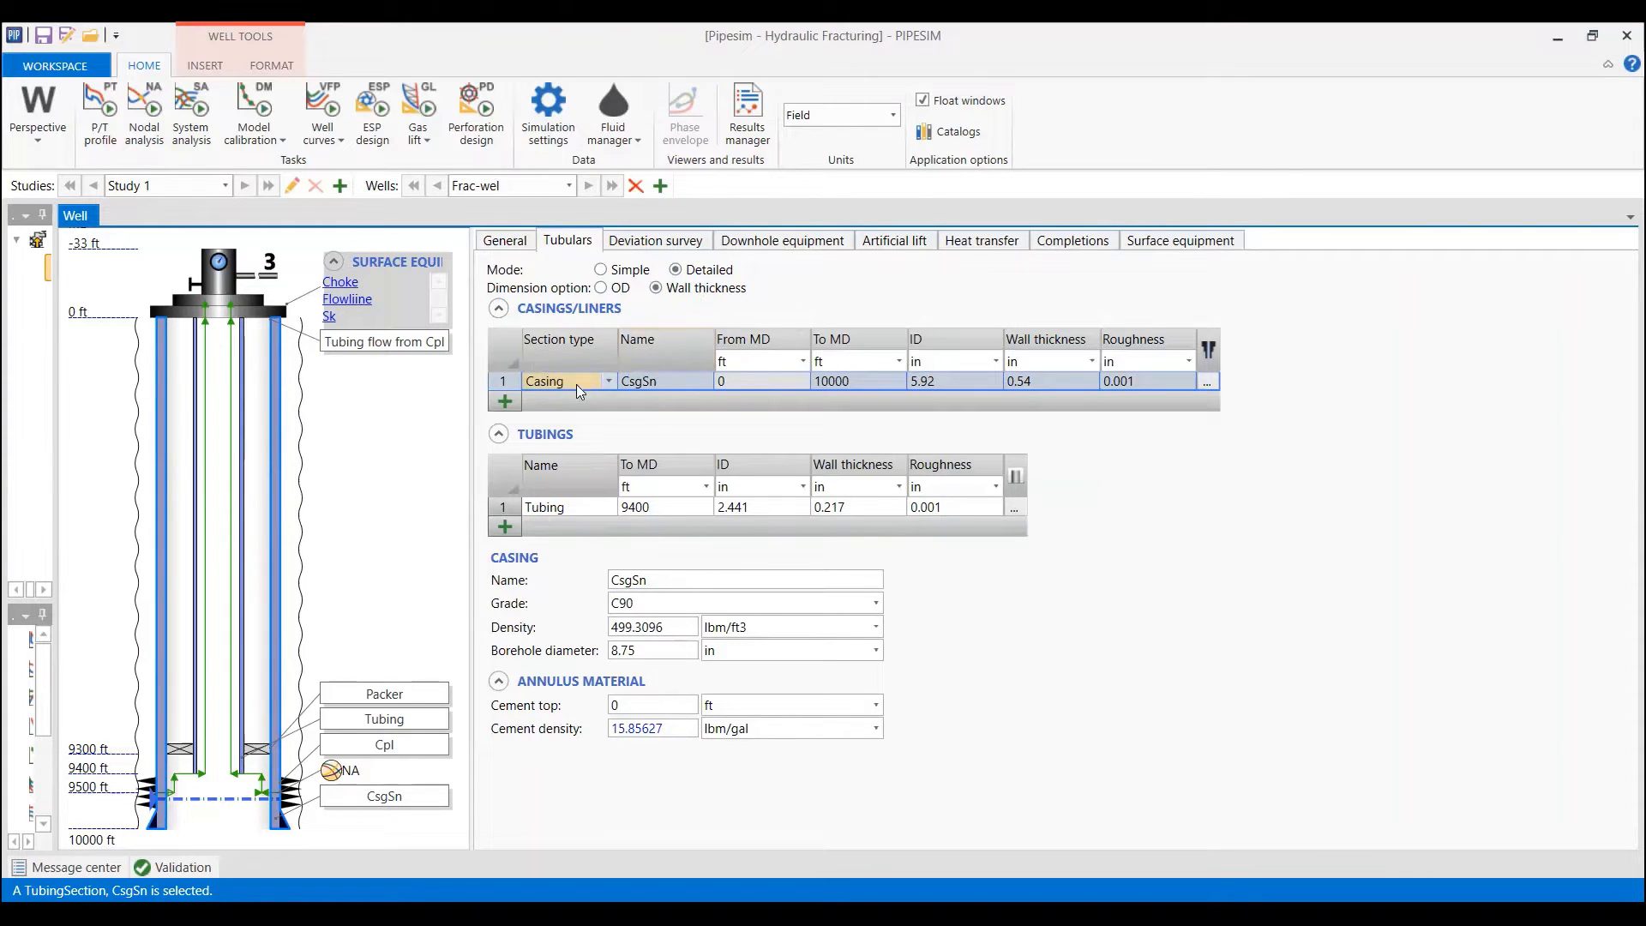
click(657, 384)
text(Casing)
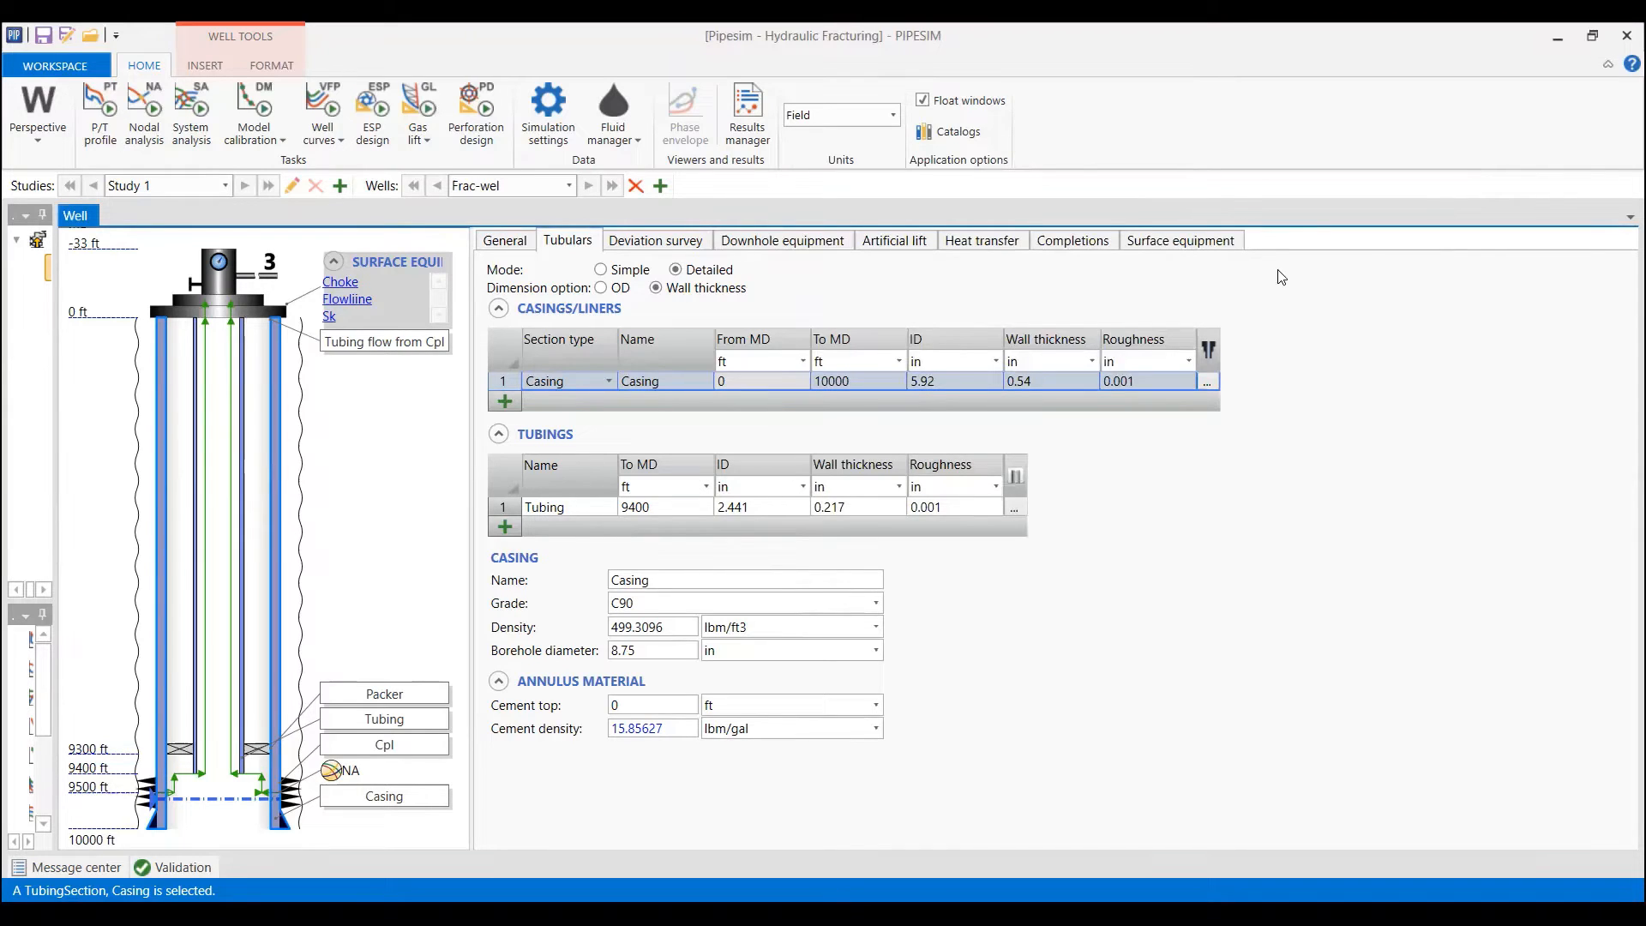
- Assign the casing a catalog entry with 7 in OD, 5.92 in ID, 38 lbm/ft weight and grade C90
click(1202, 383)
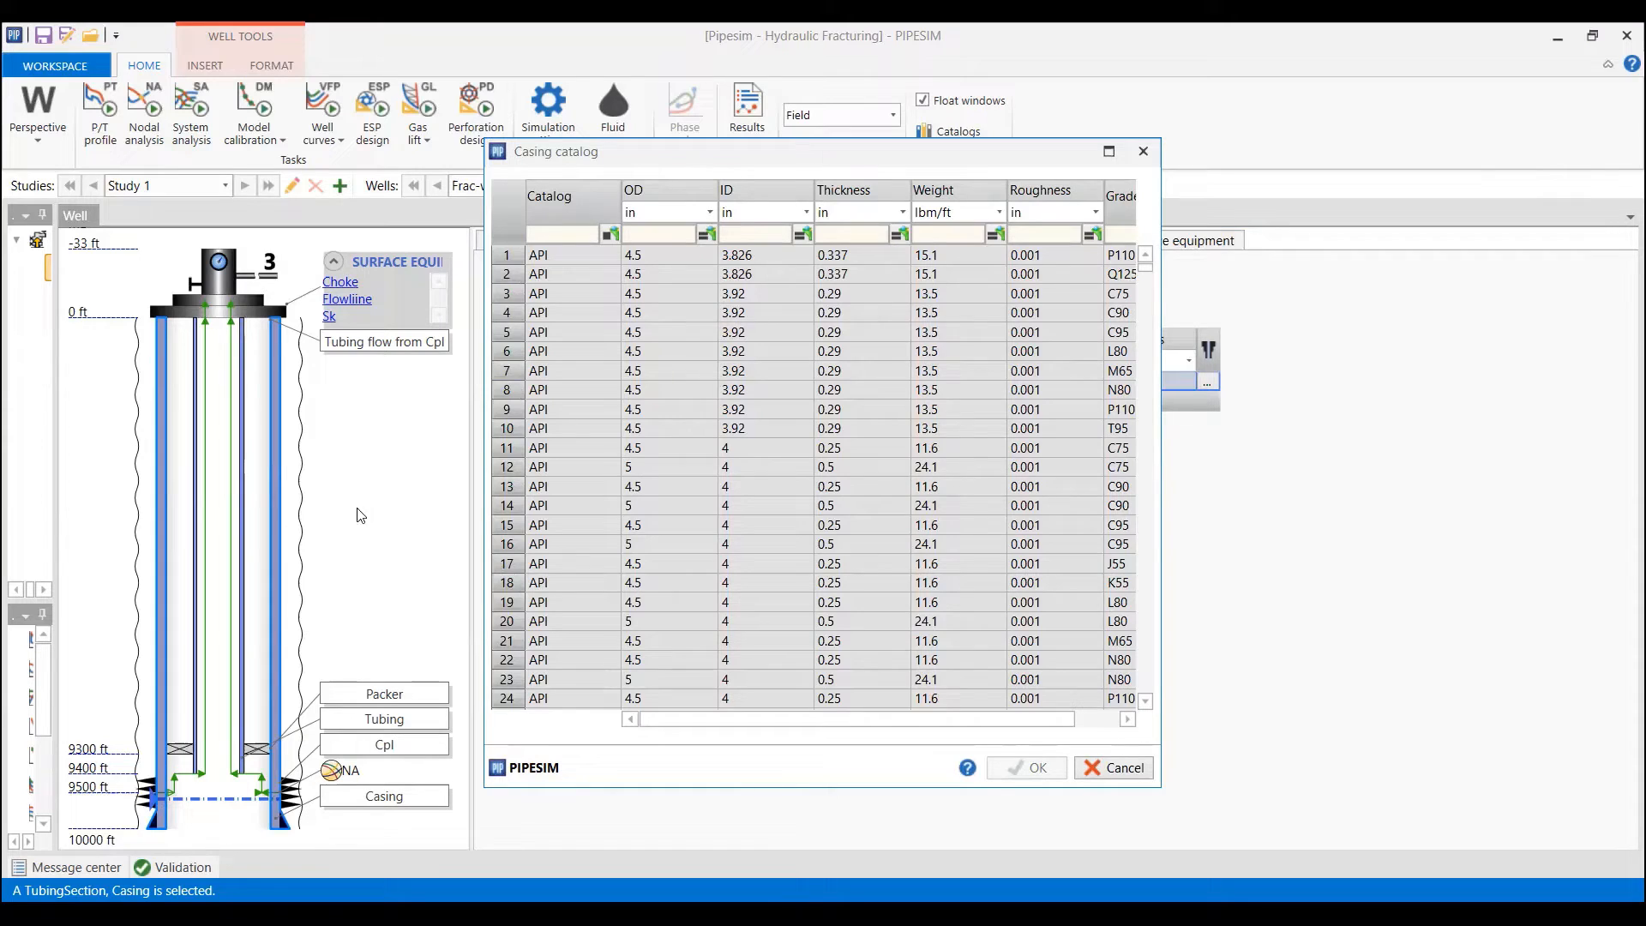
click(679, 235)
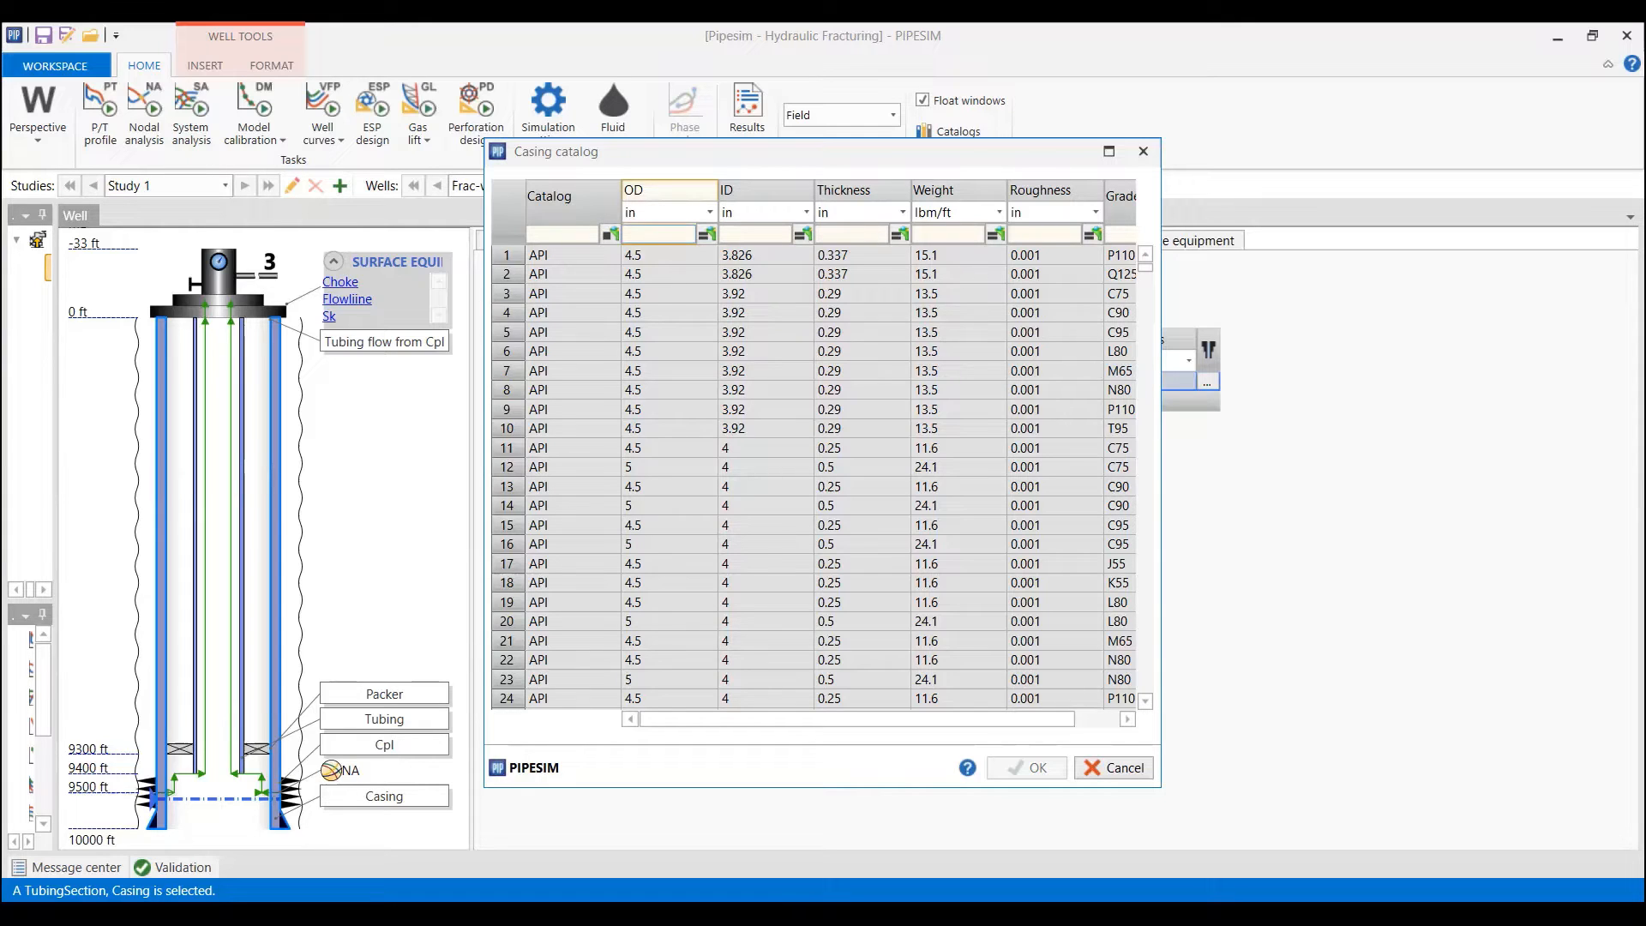
text(7)
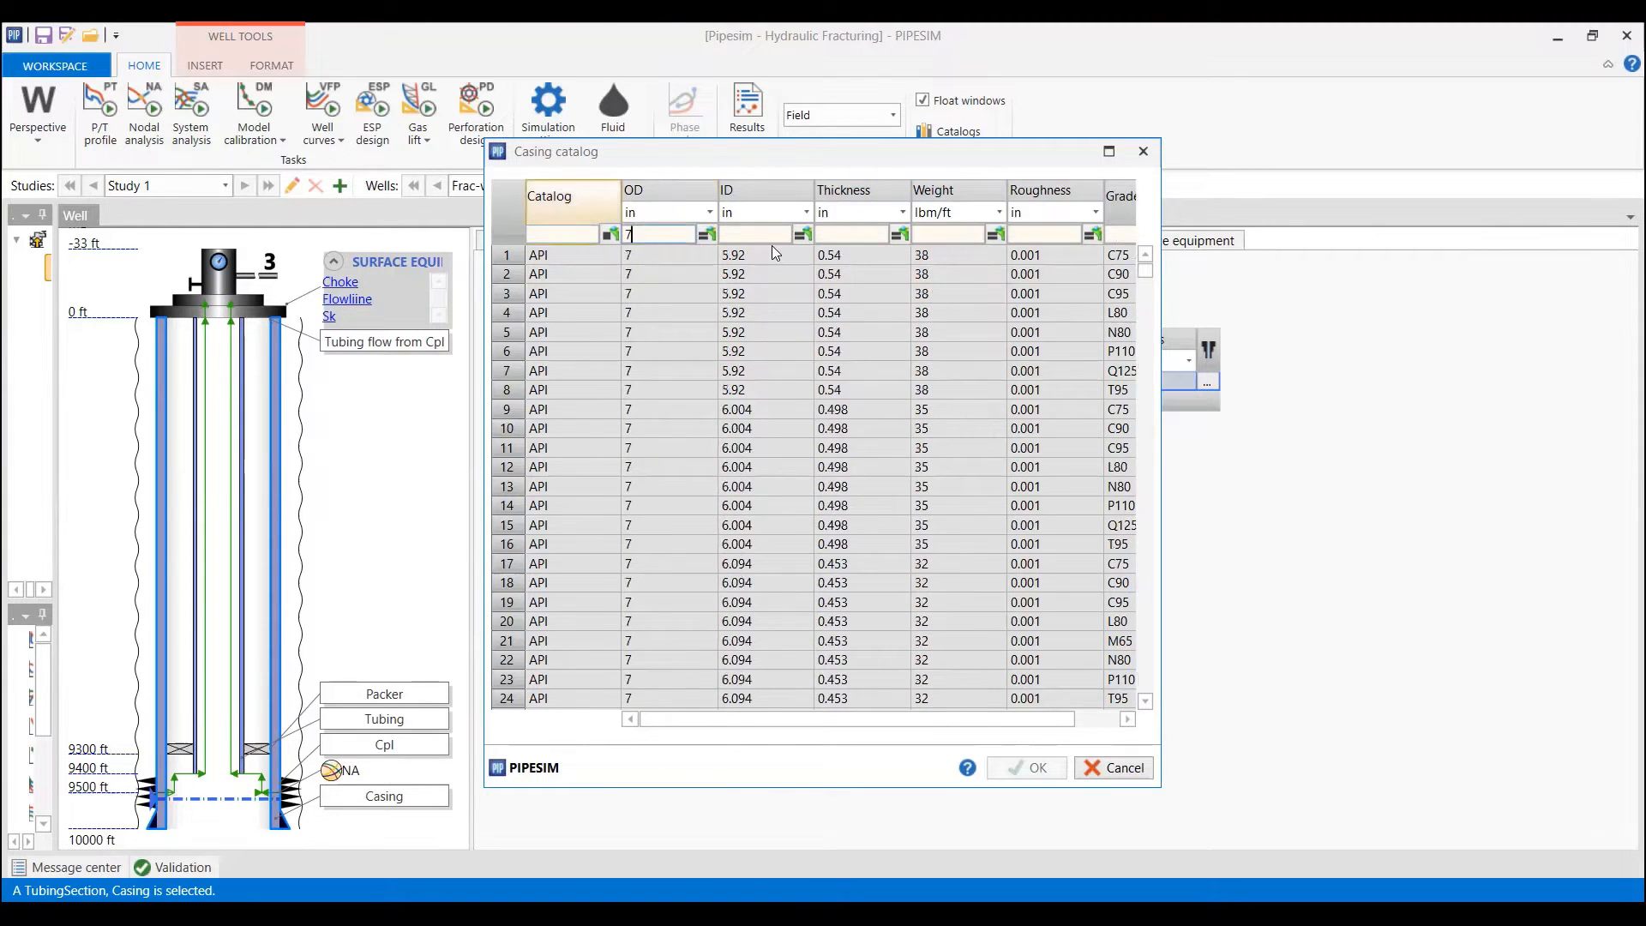
click(1147, 314)
click(1146, 317)
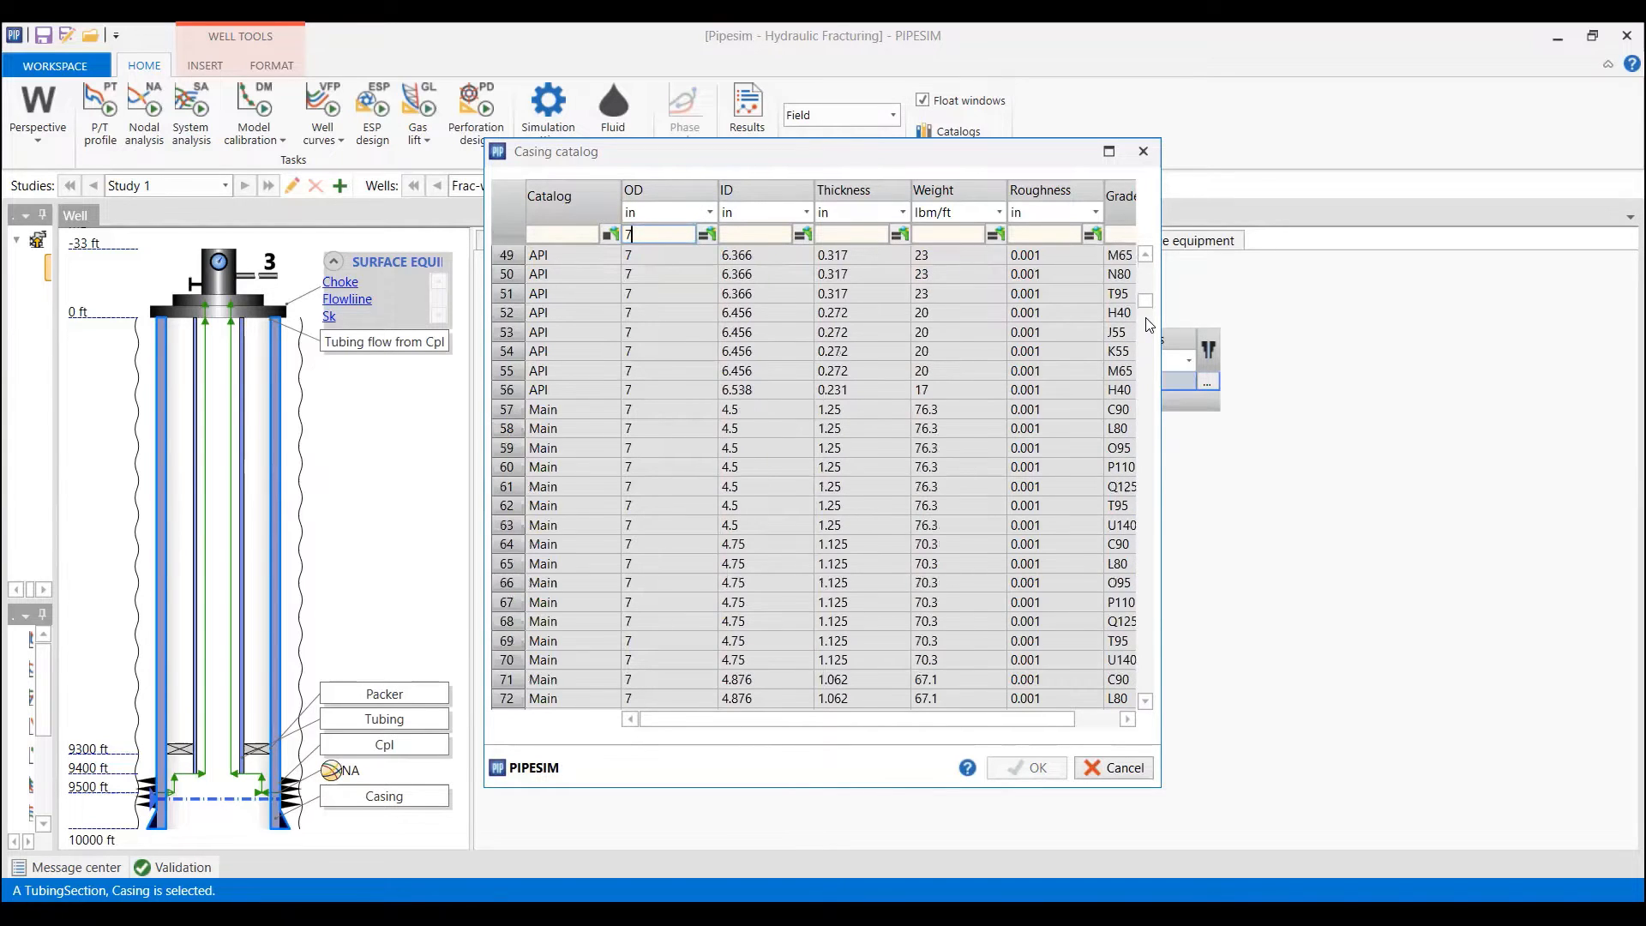
click(1146, 273)
click(1146, 273)
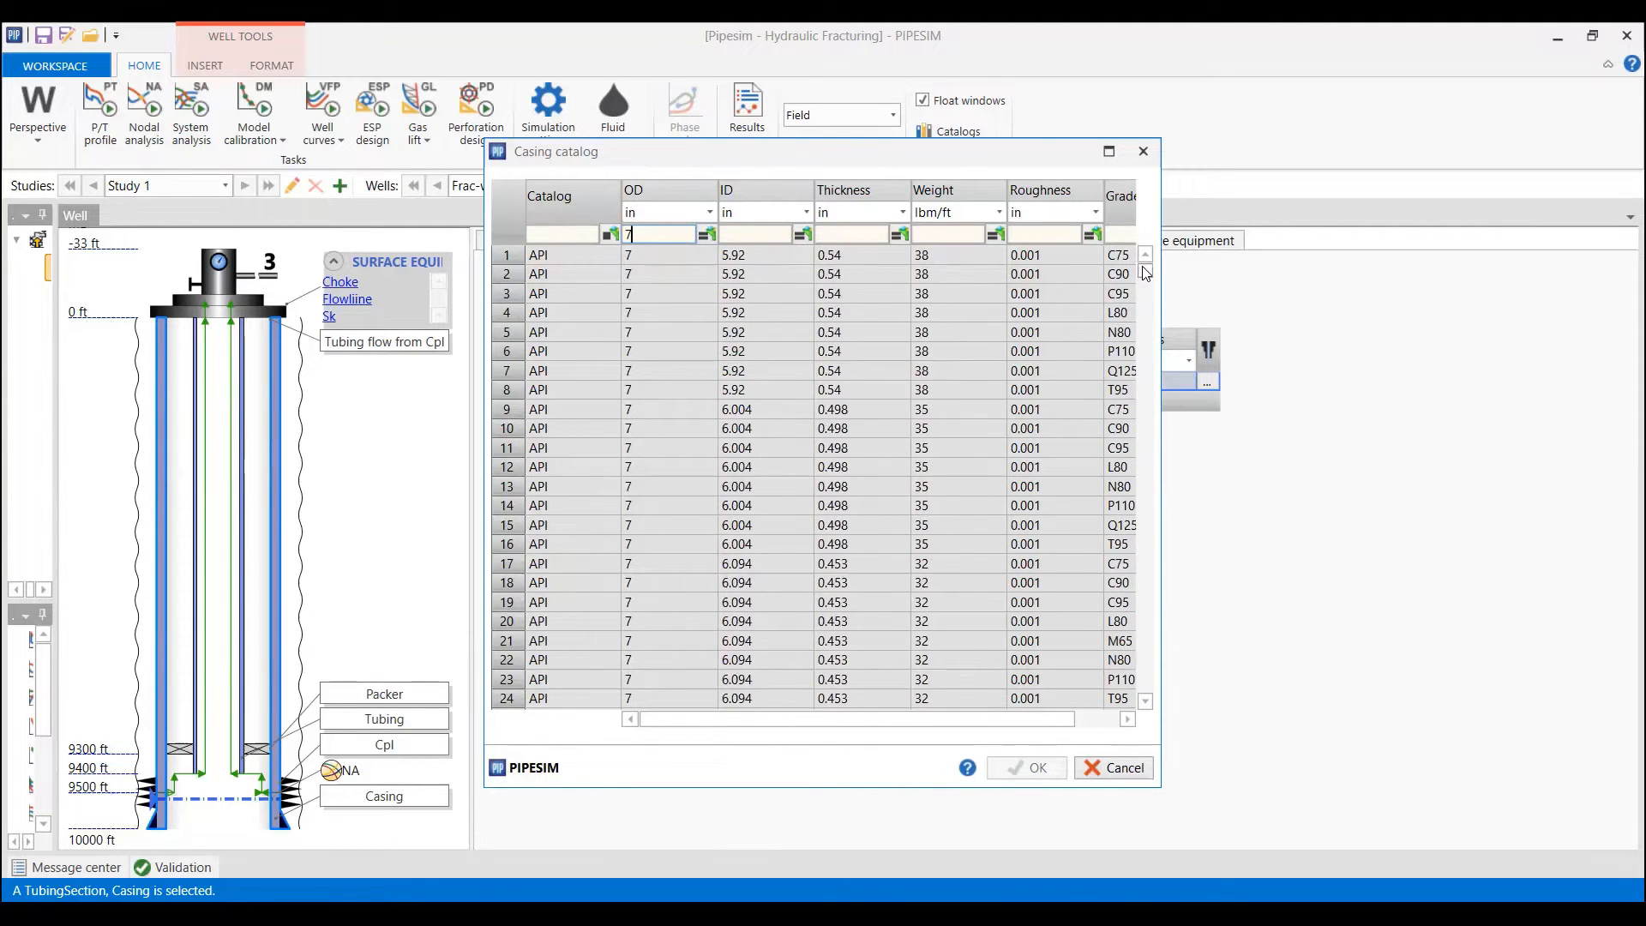
click(517, 276)
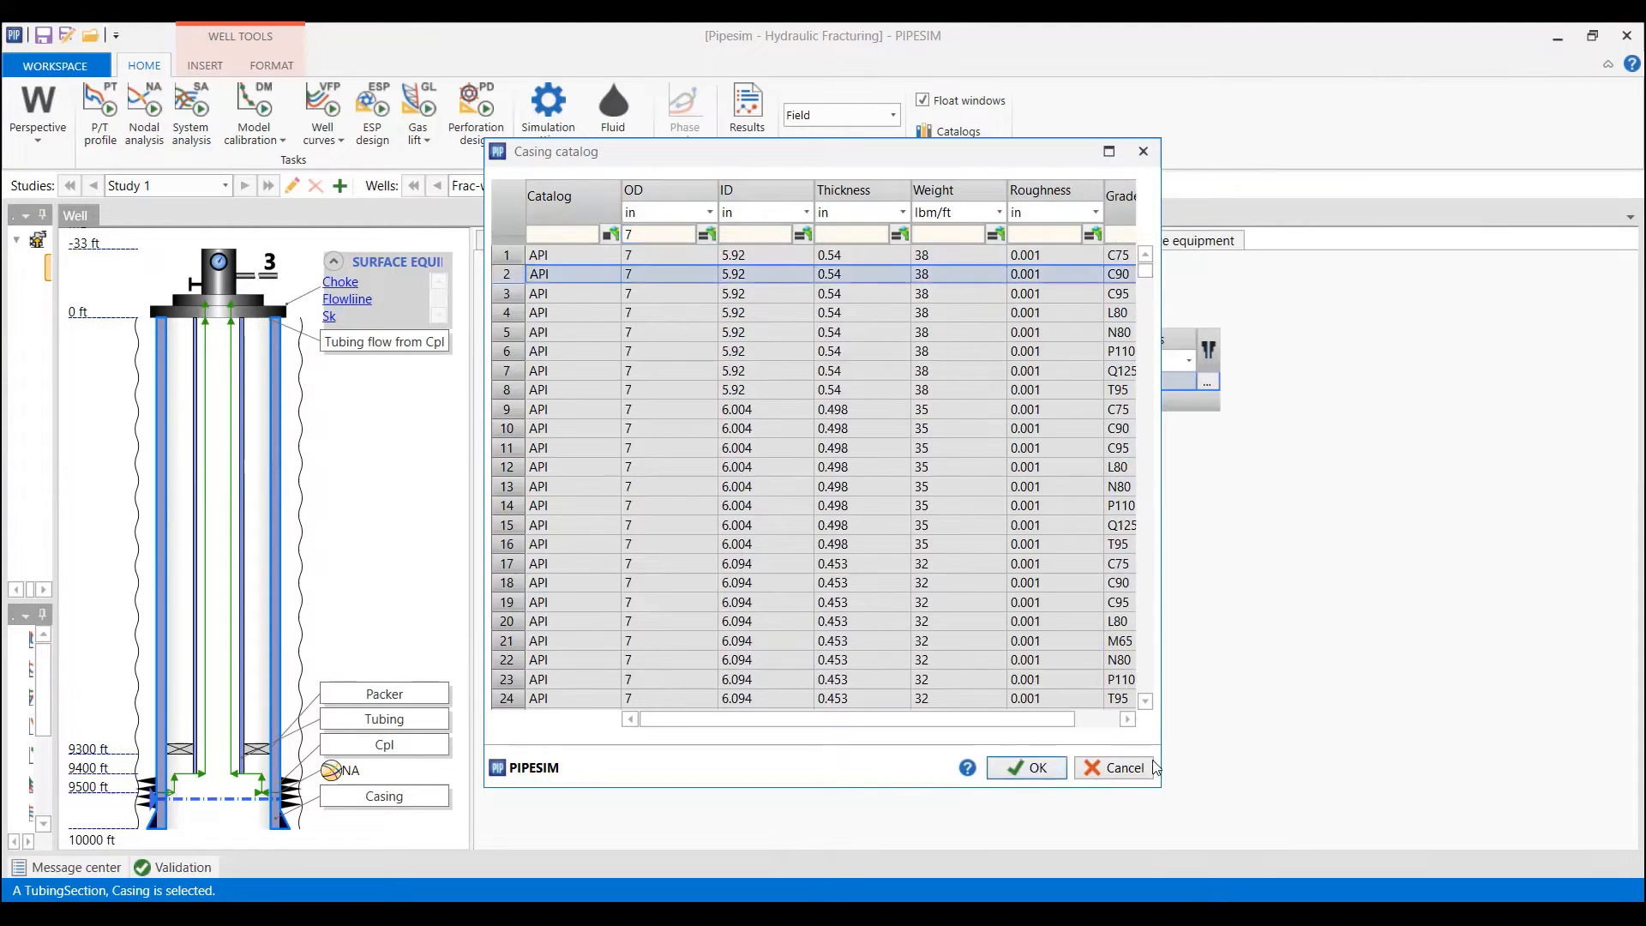
click(1028, 768)
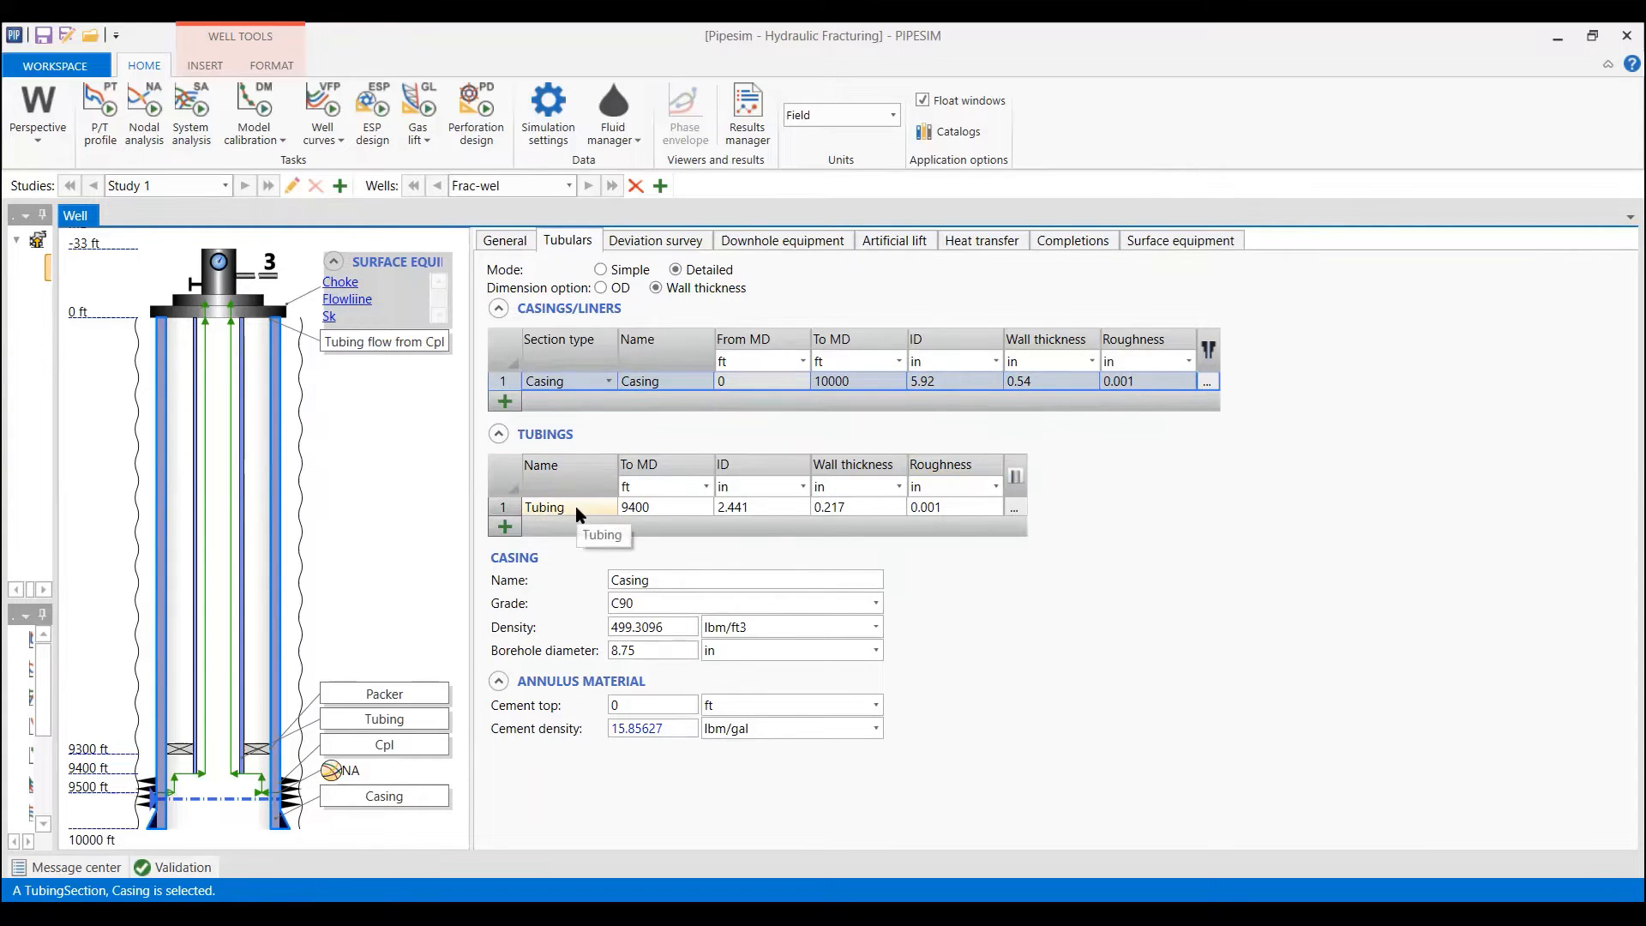
- Assign the tubing a catalog entry with 2.875 in OD, 2.441 in ID, 6.4 lbm/ft weight and grade C75
click(638, 510)
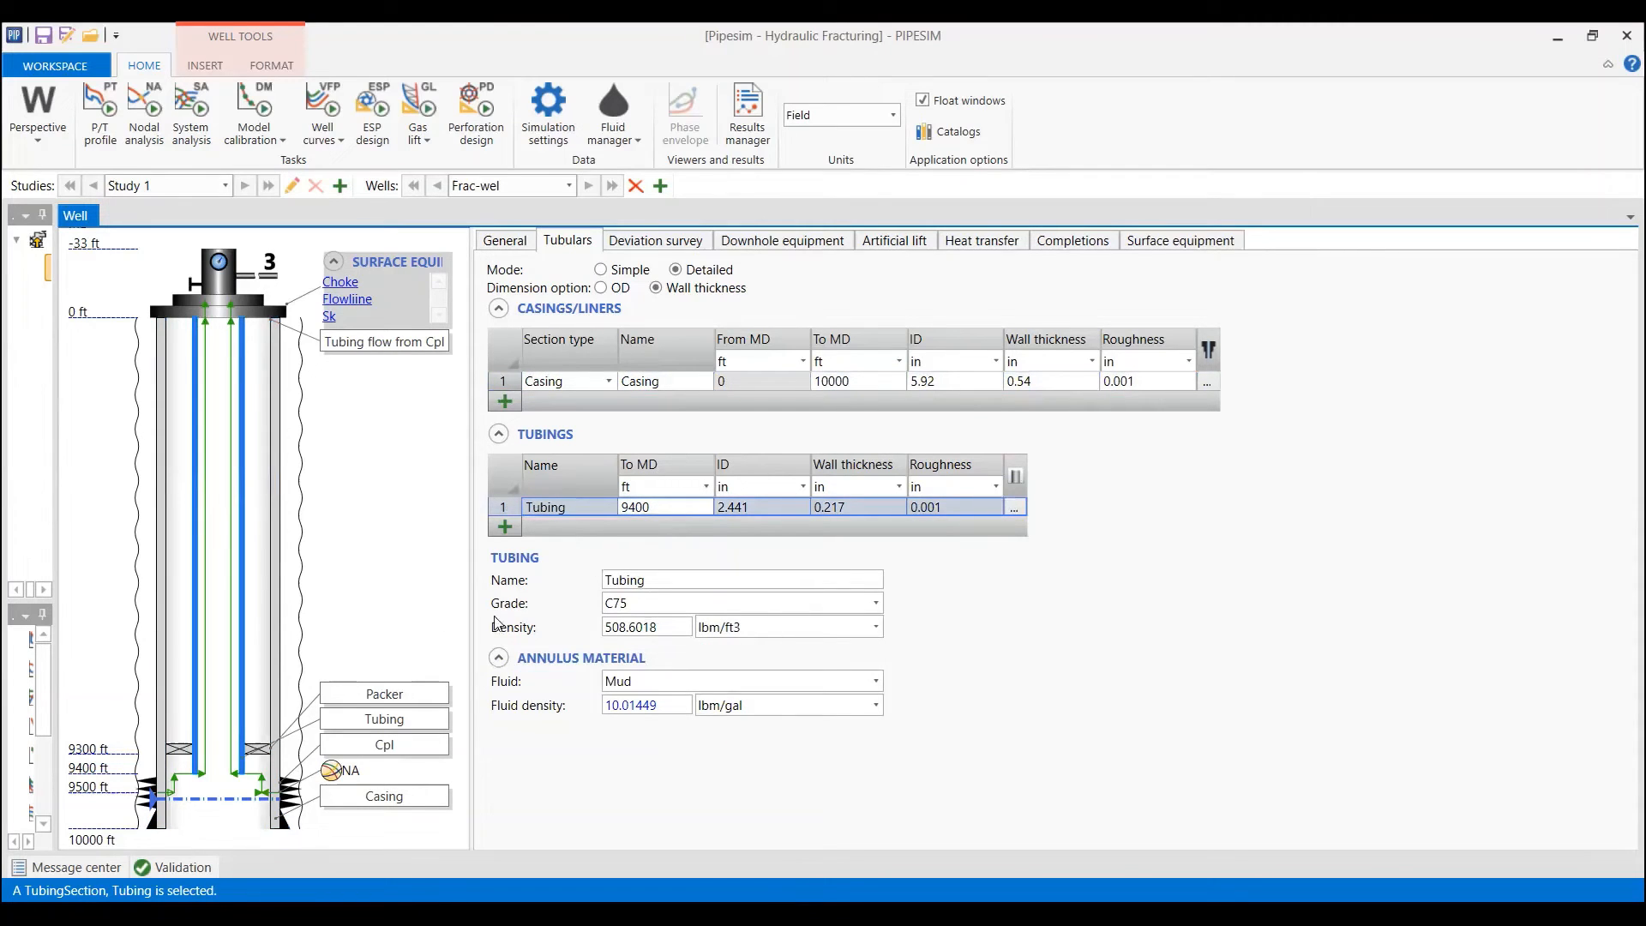
click(1015, 506)
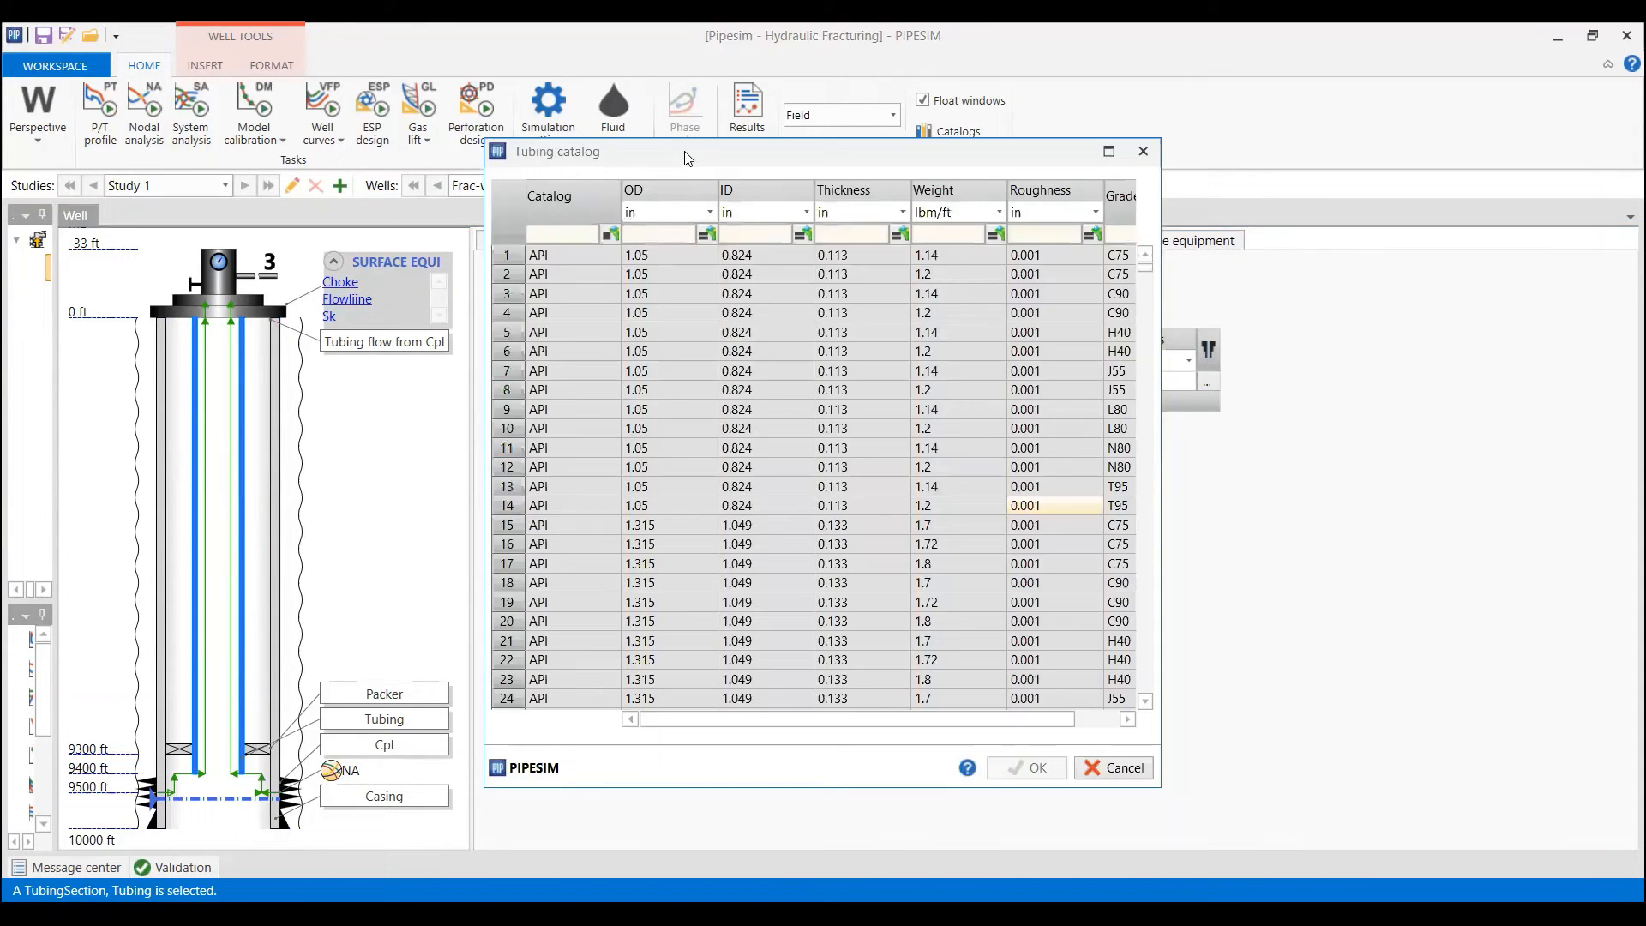
drag(688, 158, 1088, 199)
click(1061, 278)
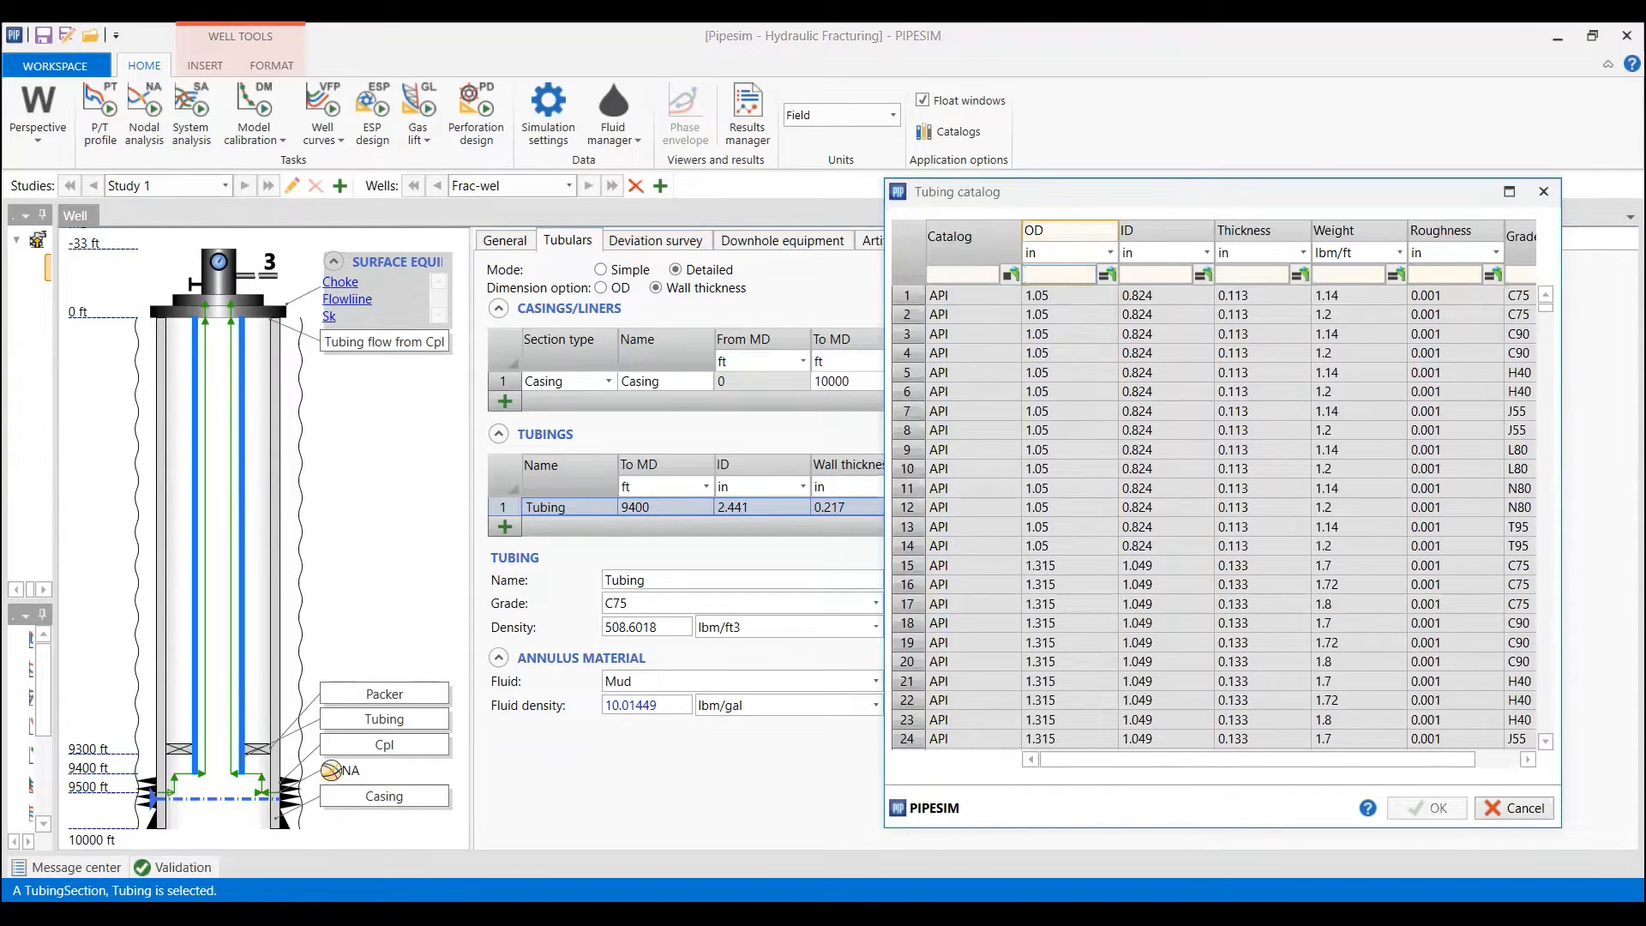
text(2)
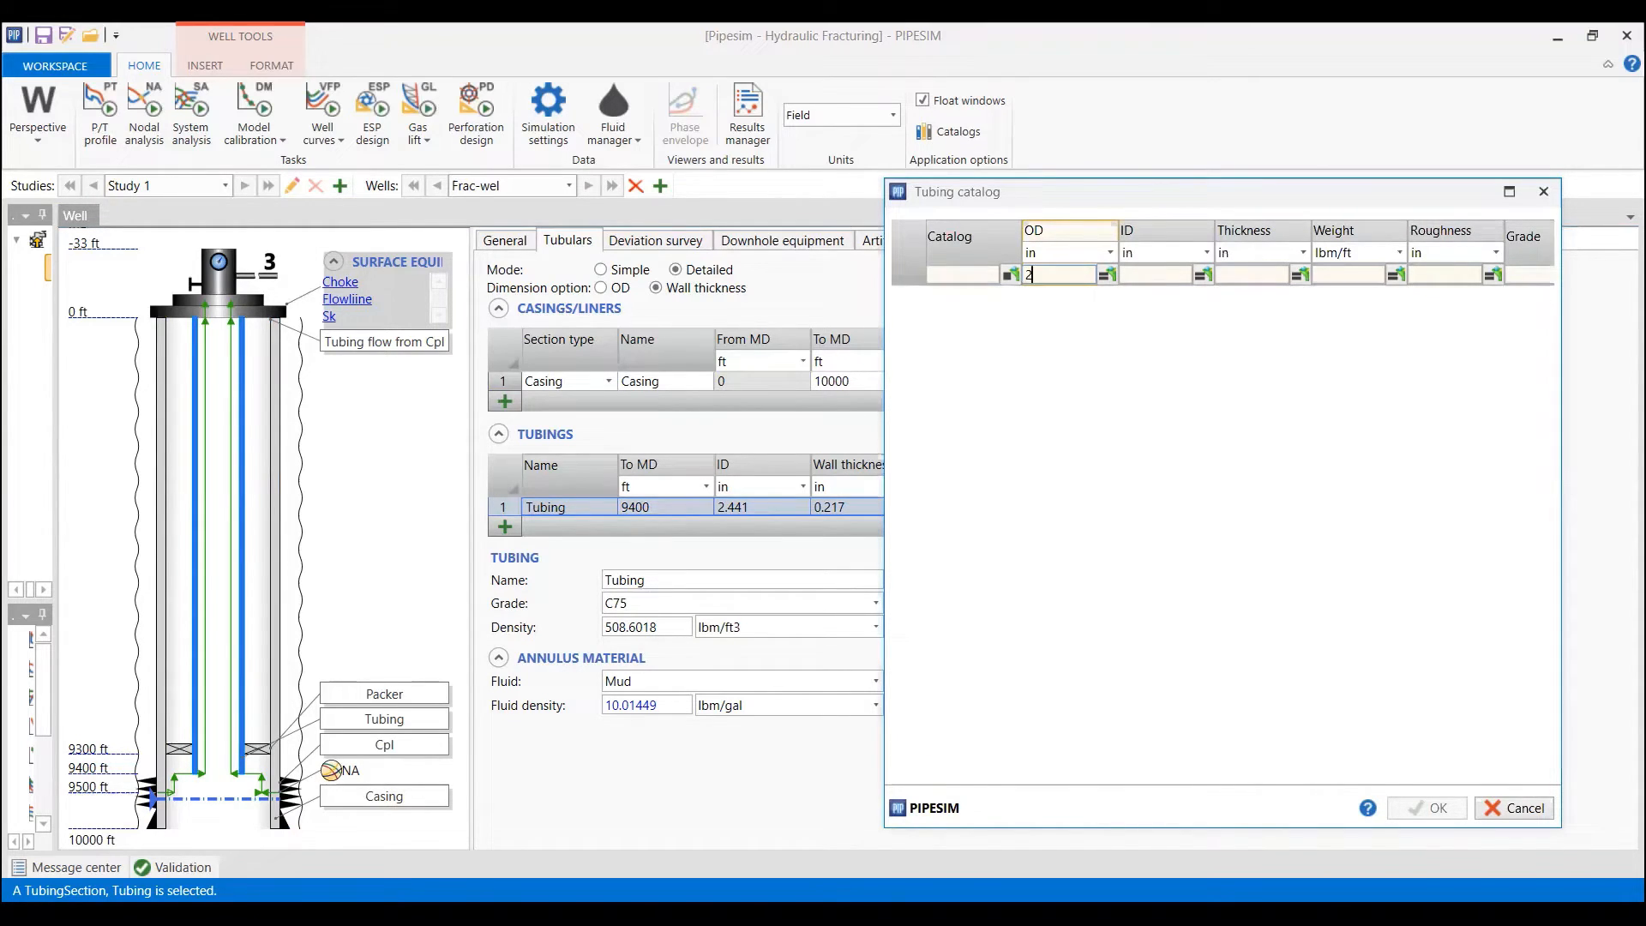
text(.875)
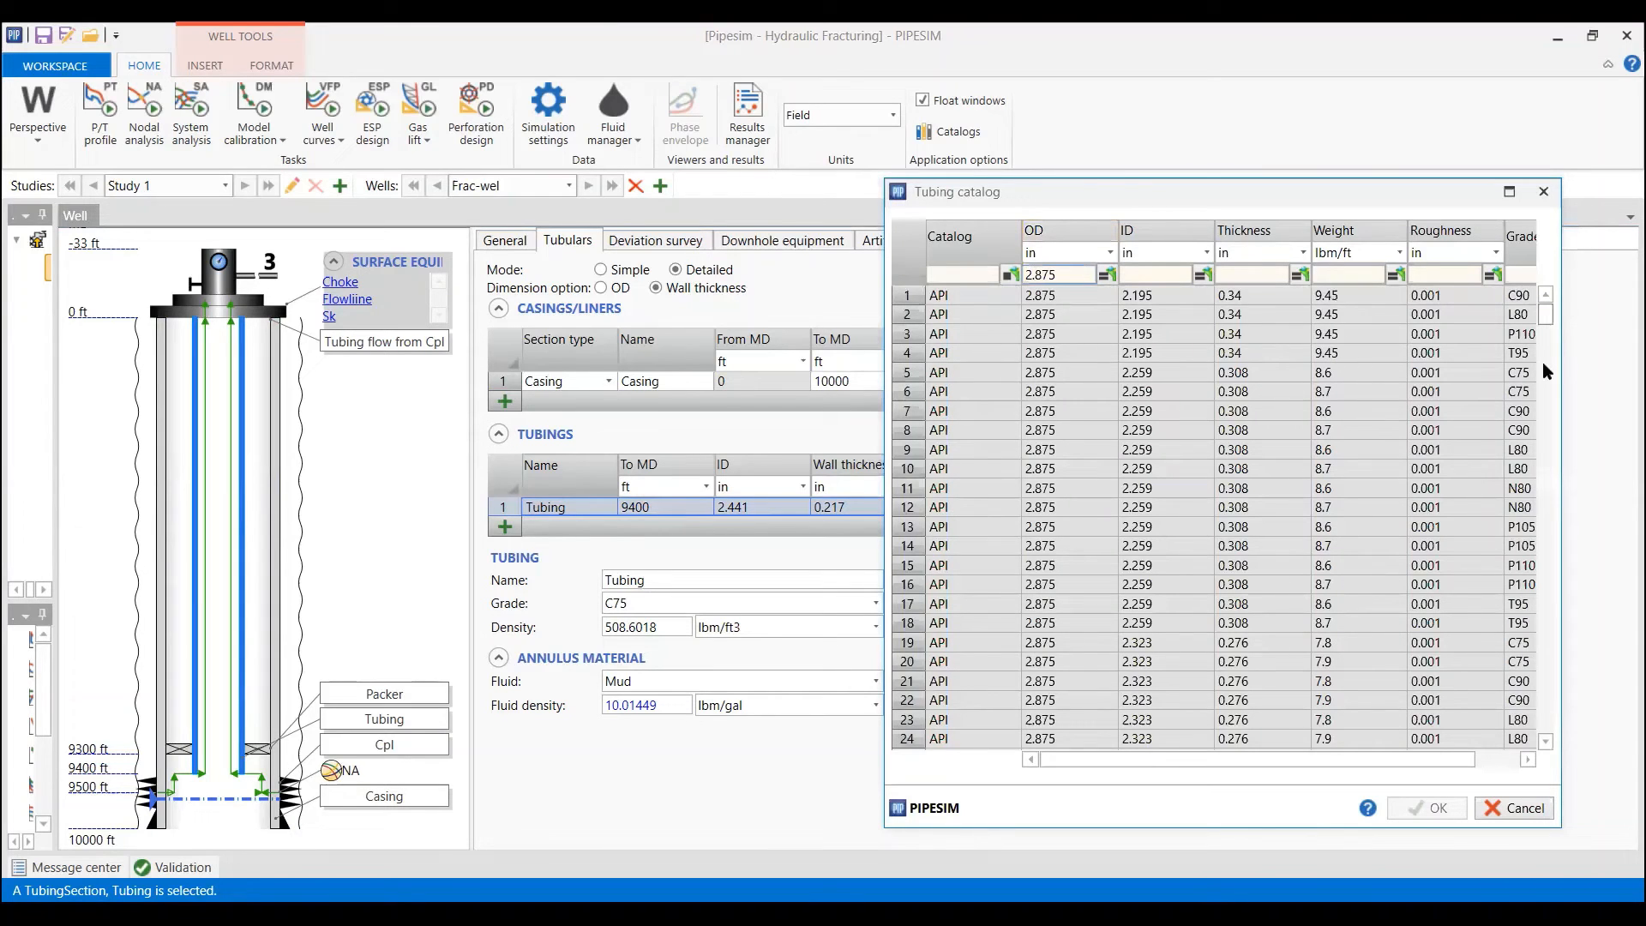
click(1542, 363)
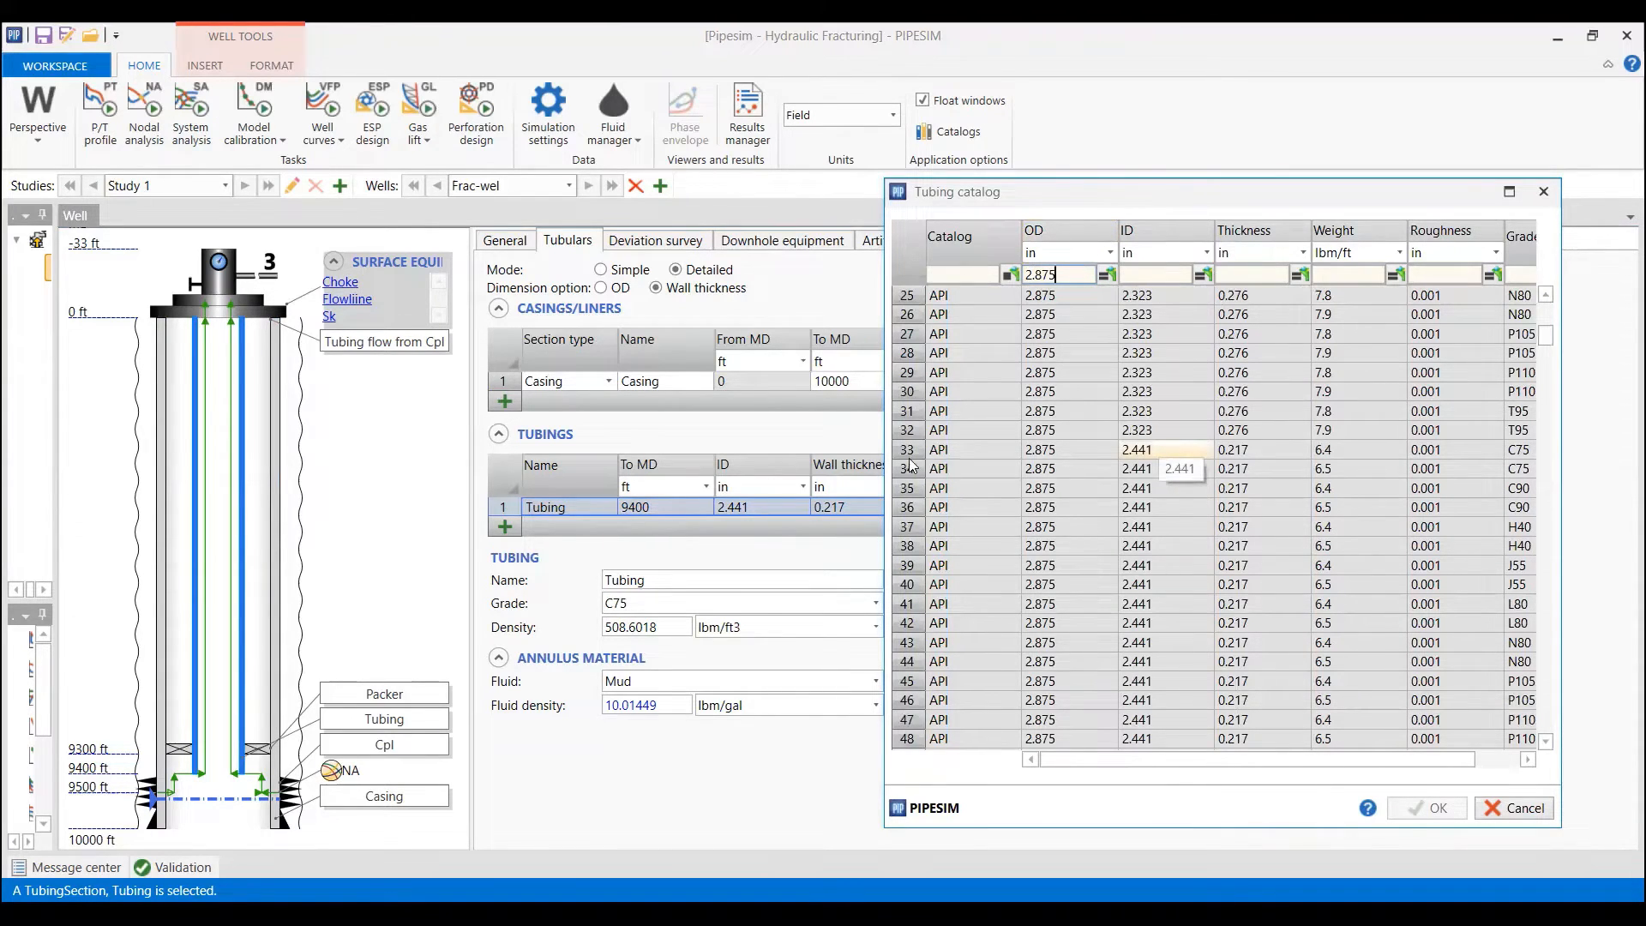
click(940, 456)
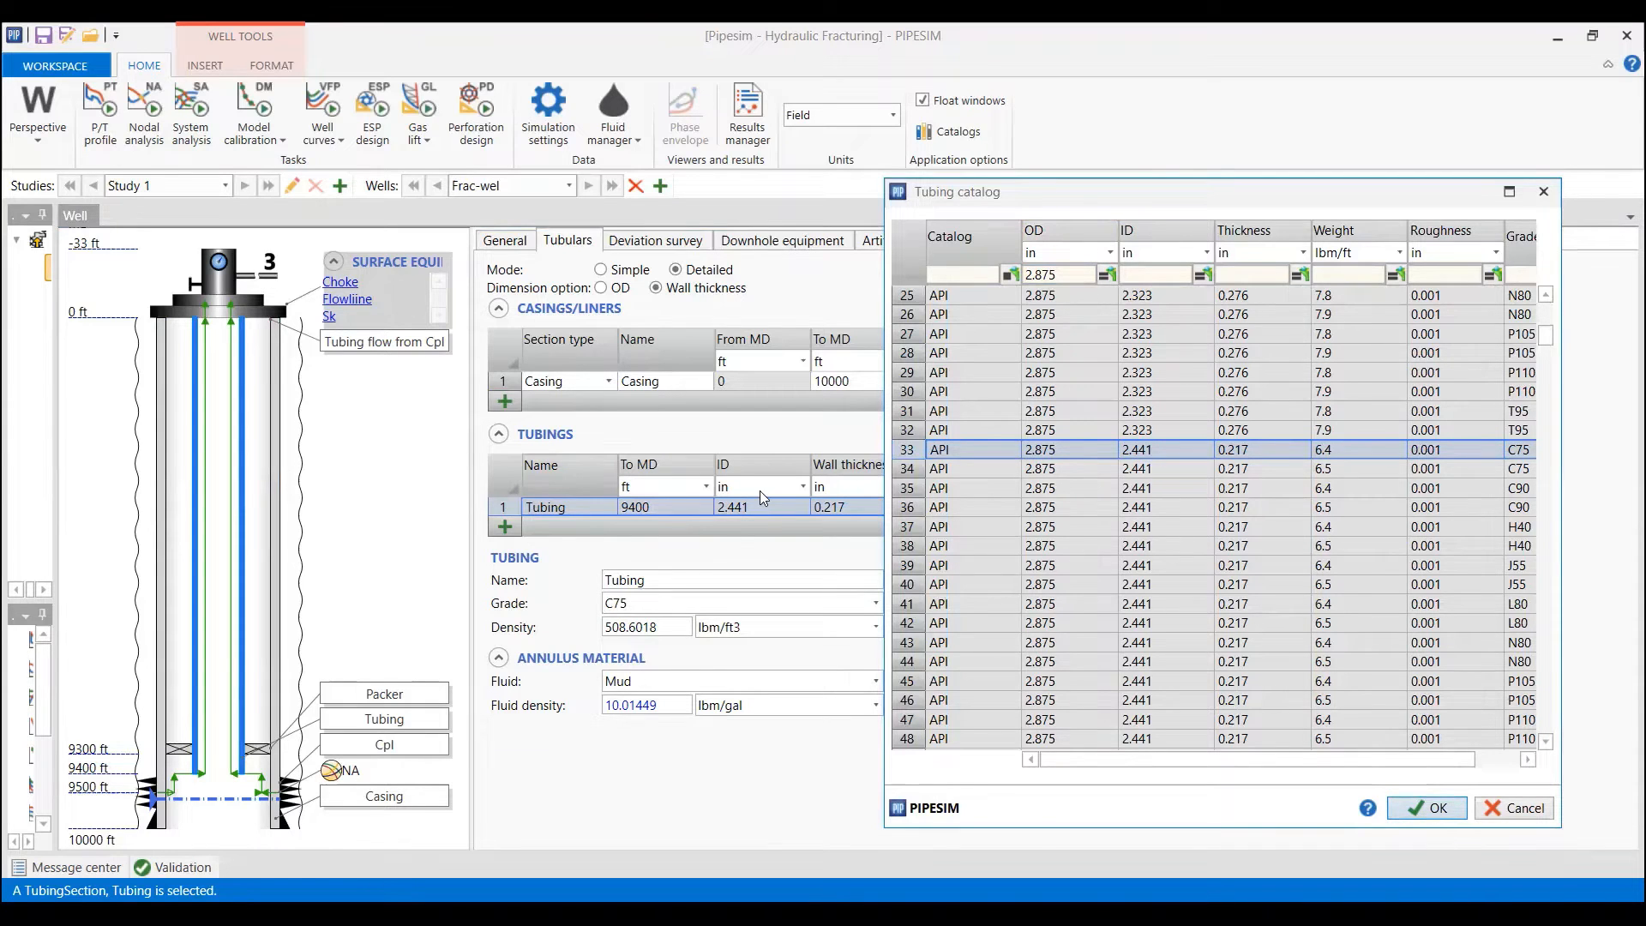
click(1430, 808)
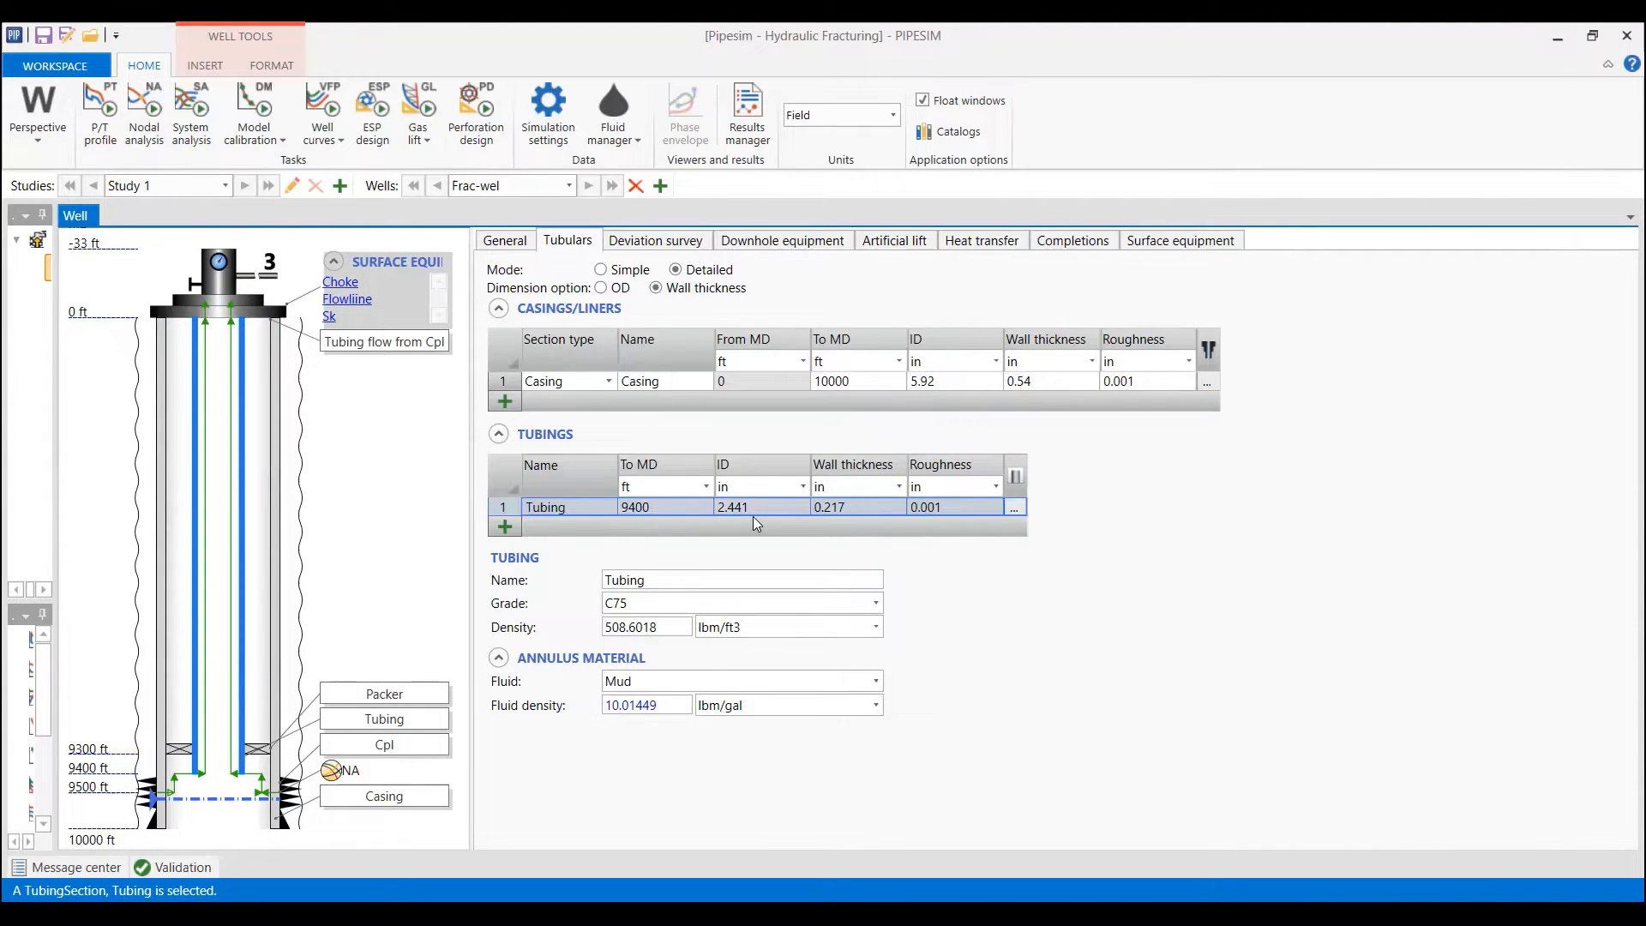
click(732, 507)
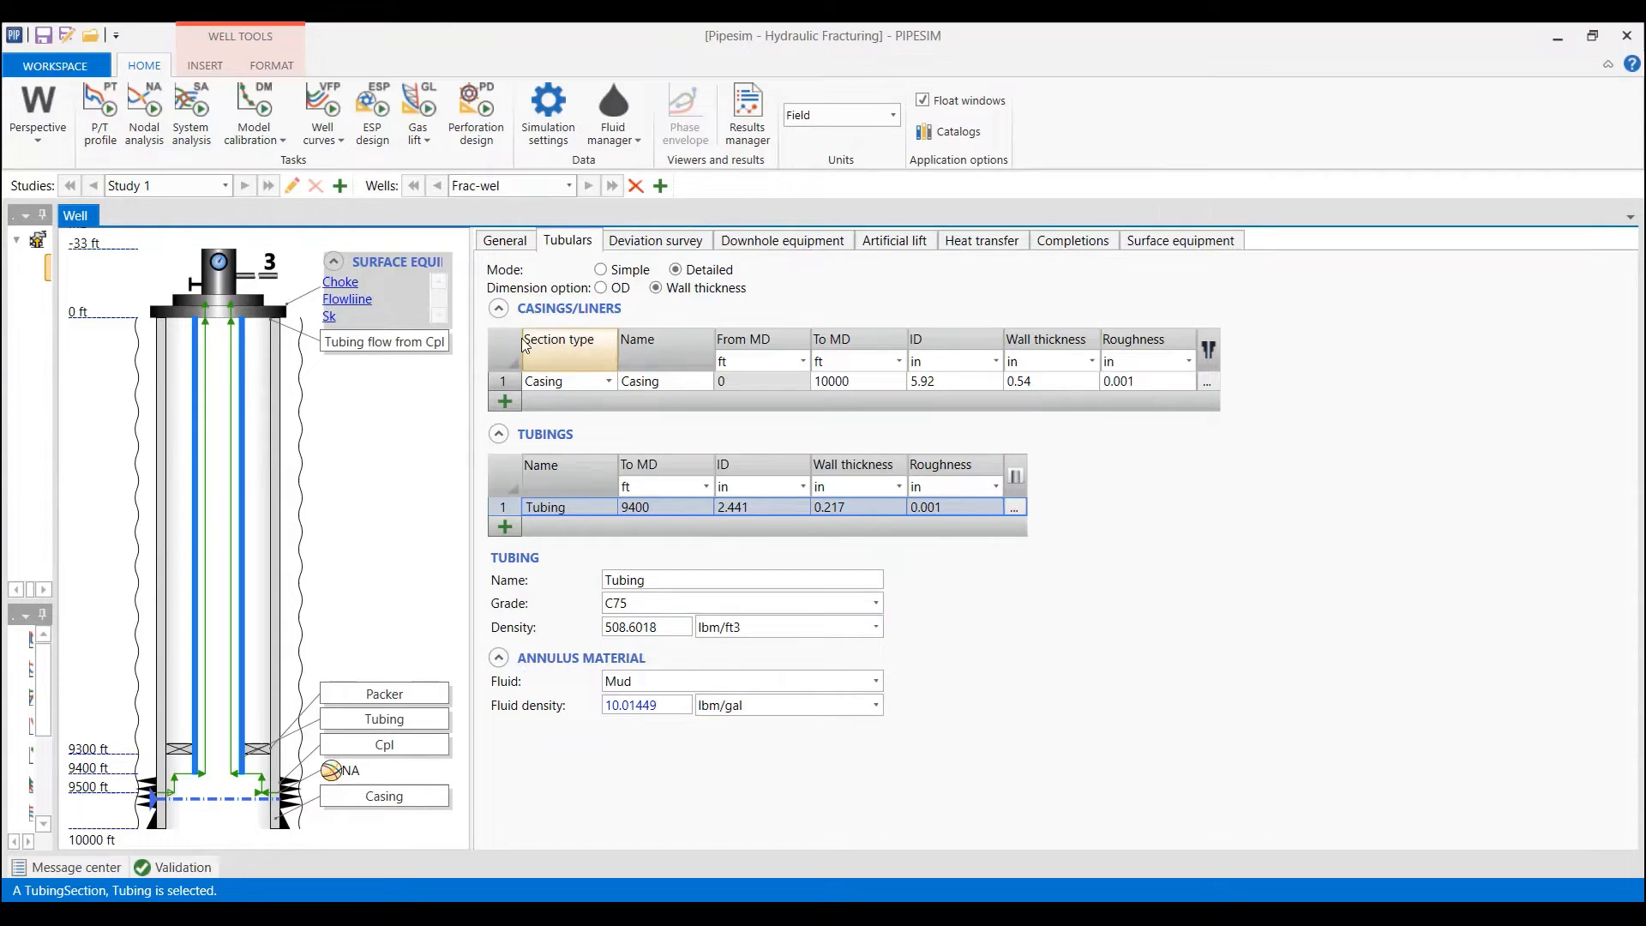
click(551, 379)
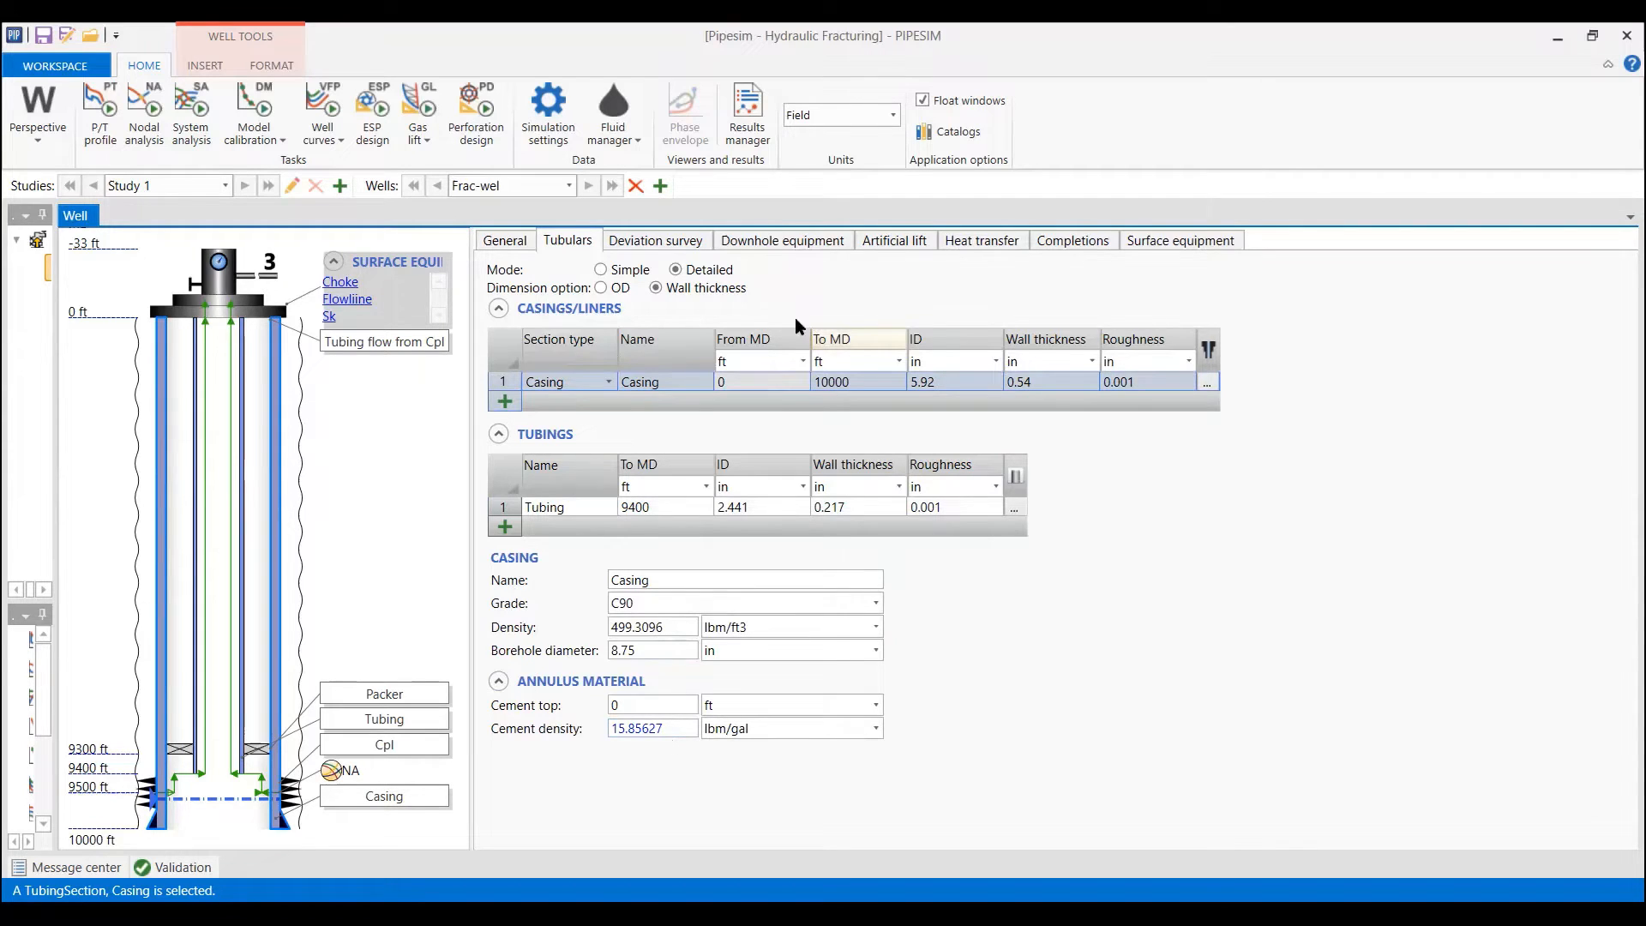
- Set the deviation survey type to Vertical and its depth reference to Original RKB
click(658, 241)
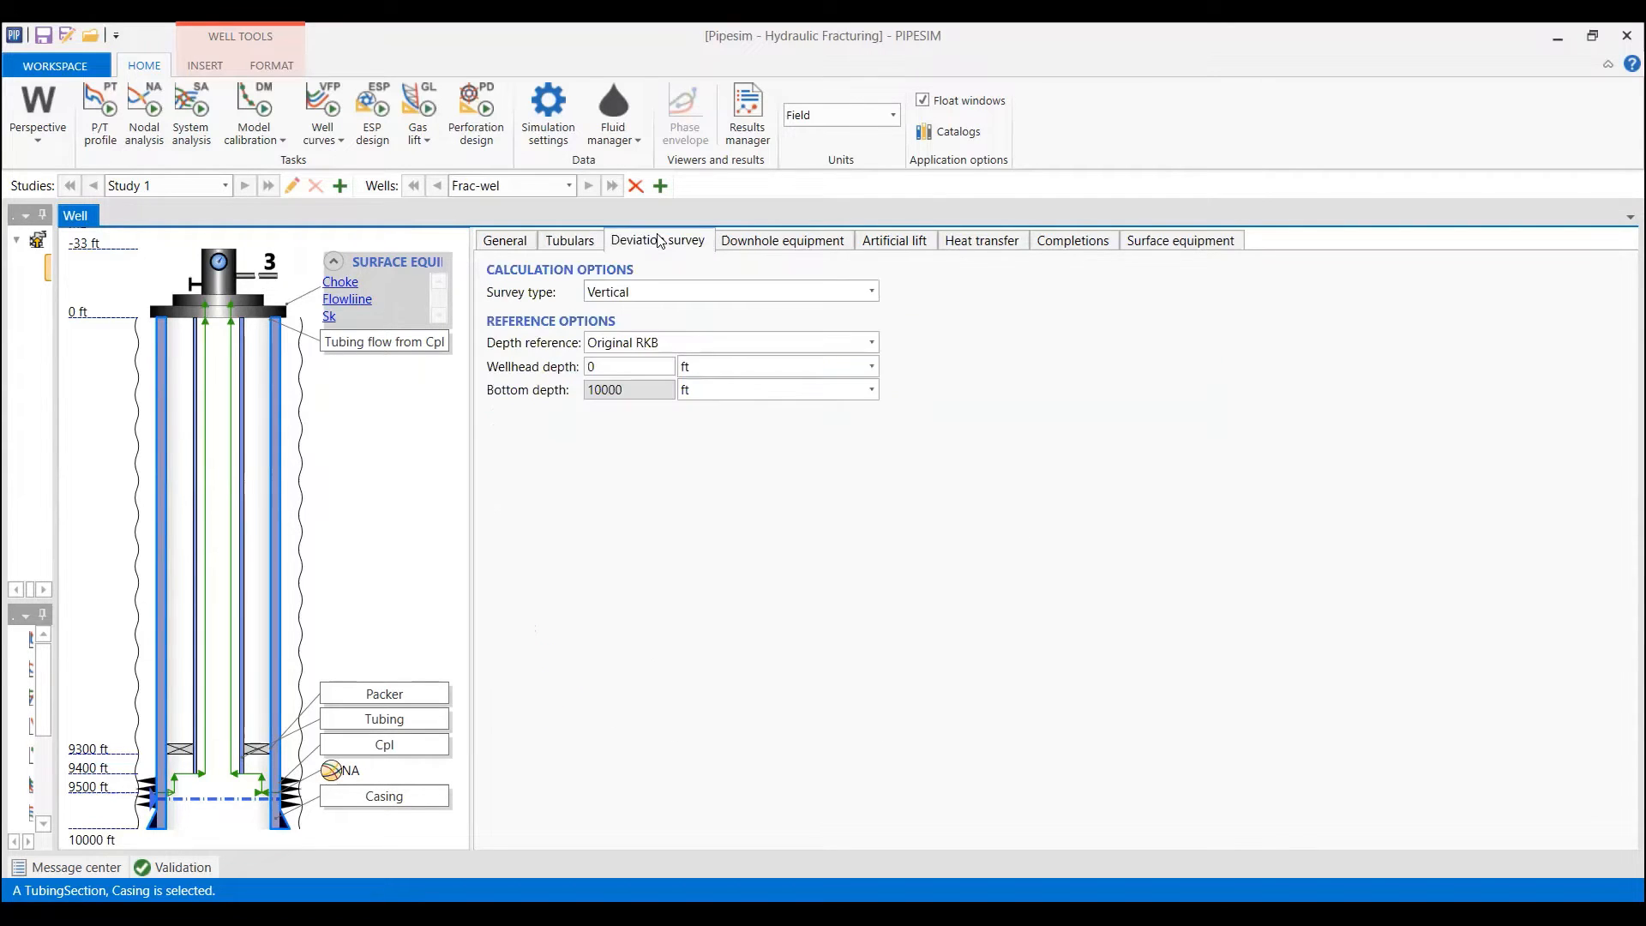
click(649, 294)
click(628, 319)
click(762, 342)
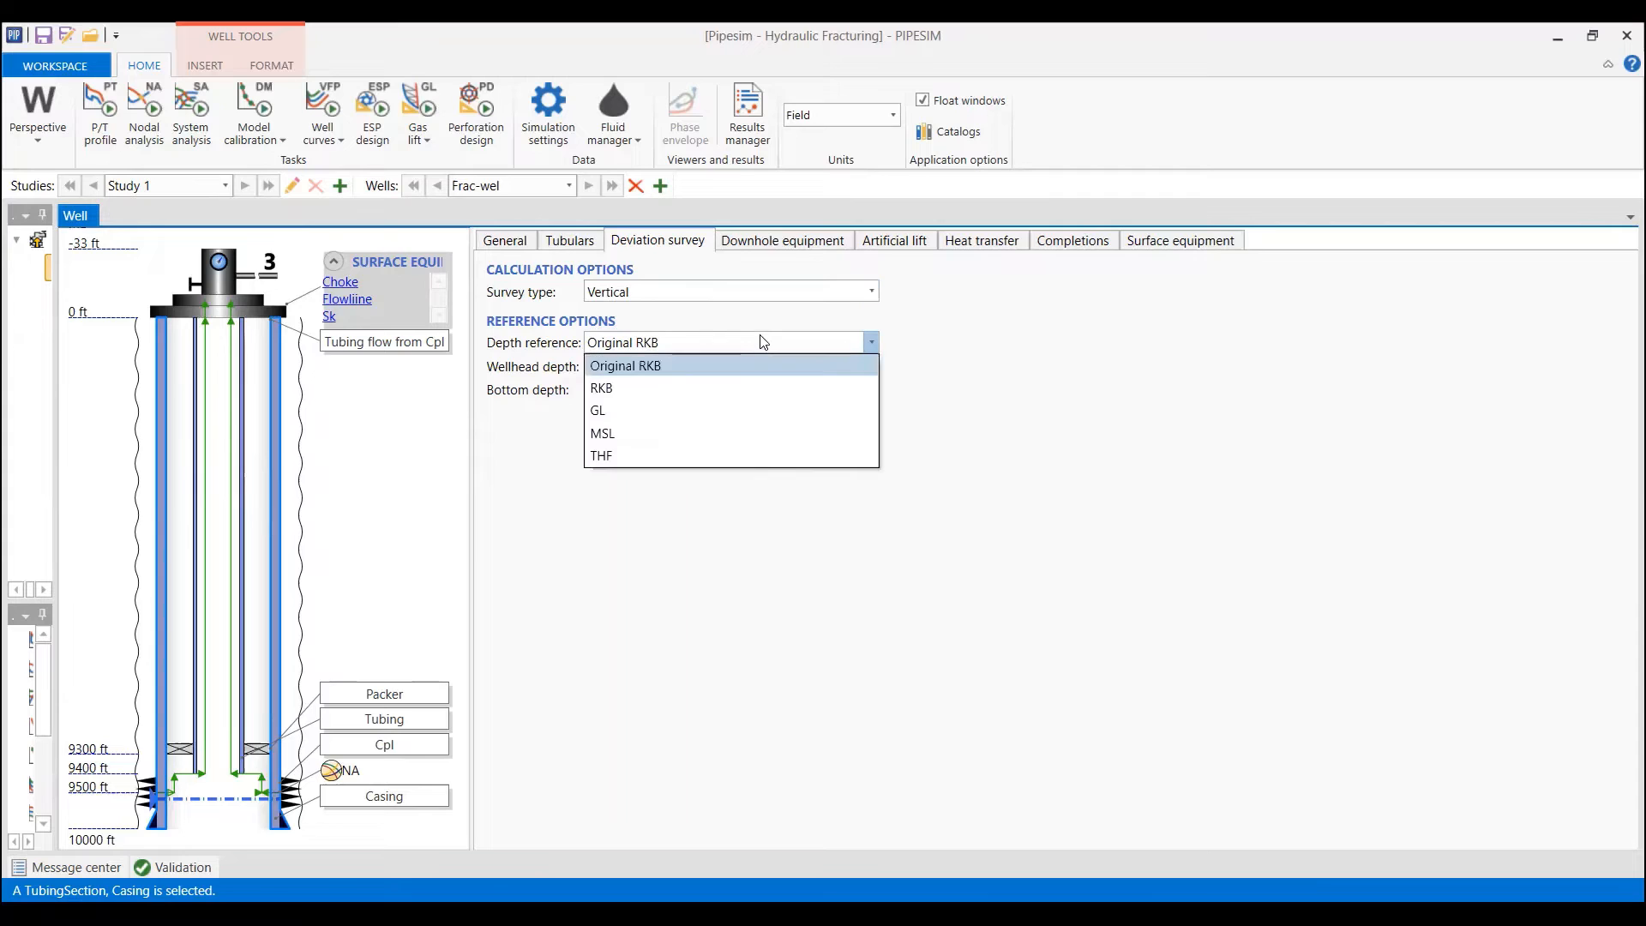
click(730, 367)
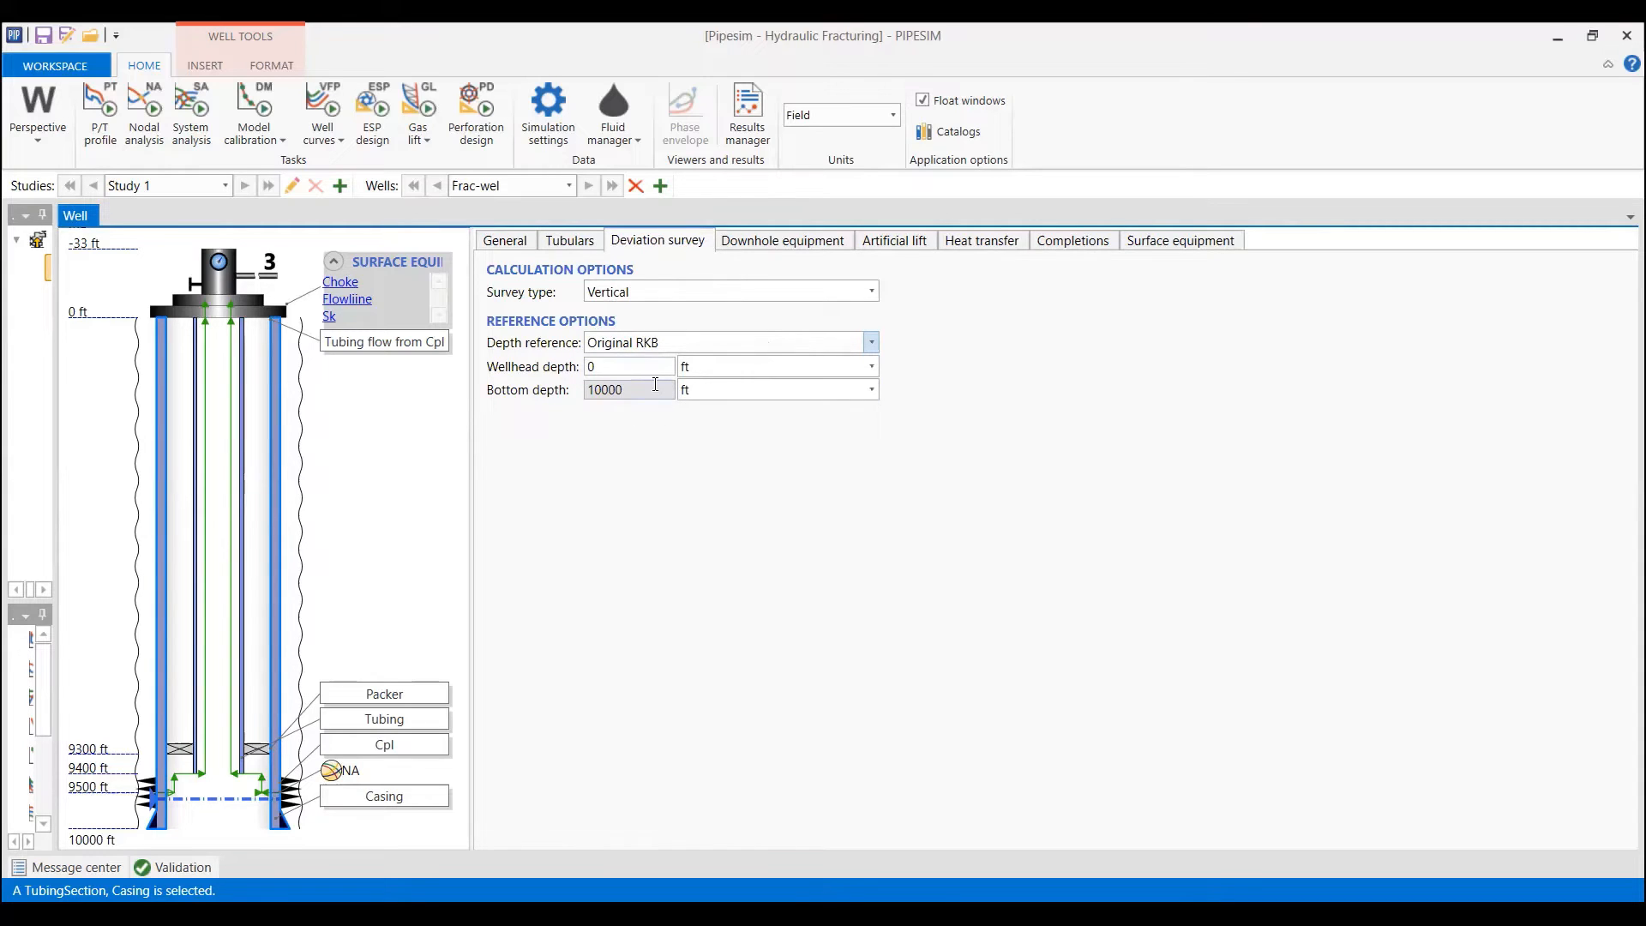
- Review the packer's measured depth and the well's artificial lift and heat transfer settings
click(797, 249)
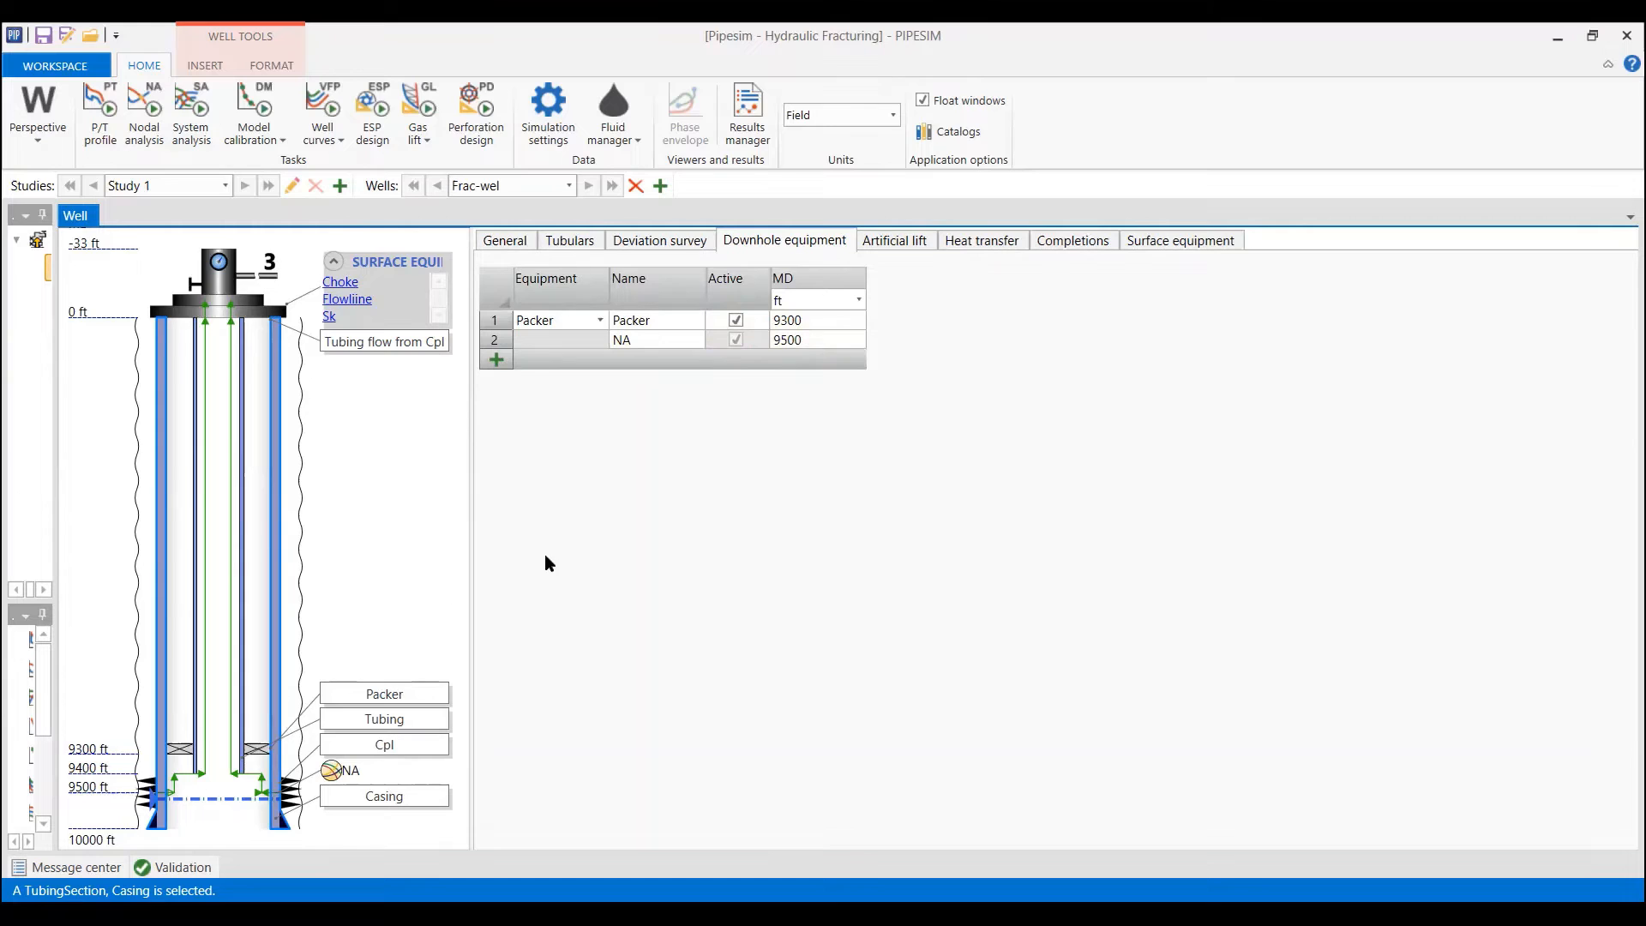
click(802, 318)
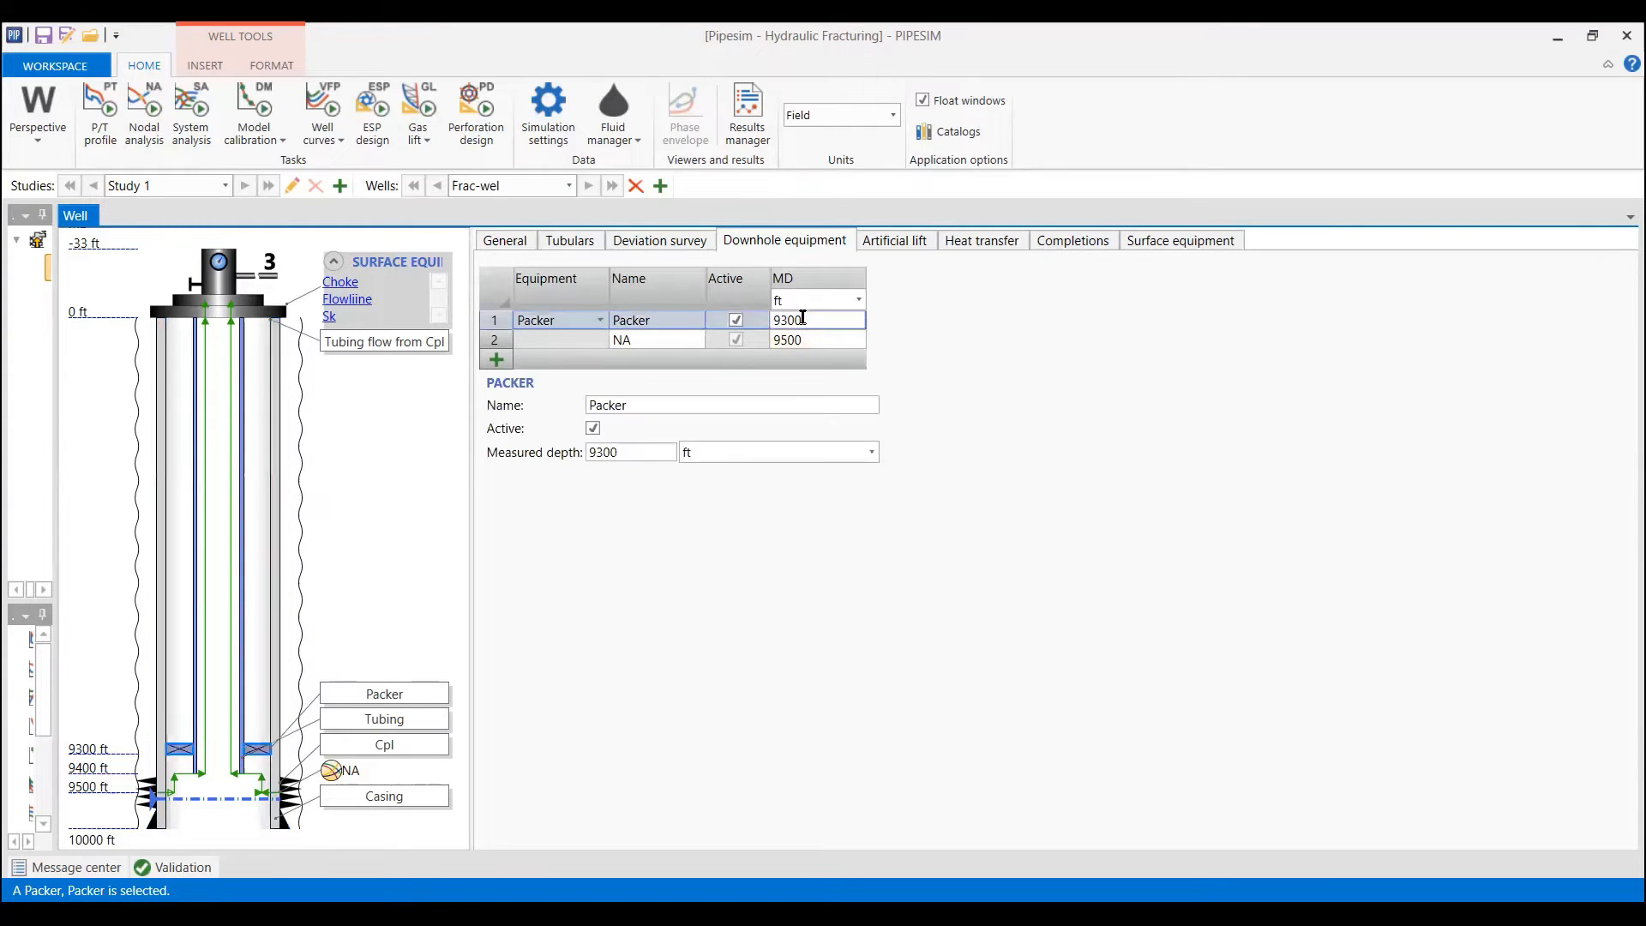
click(803, 318)
click(985, 408)
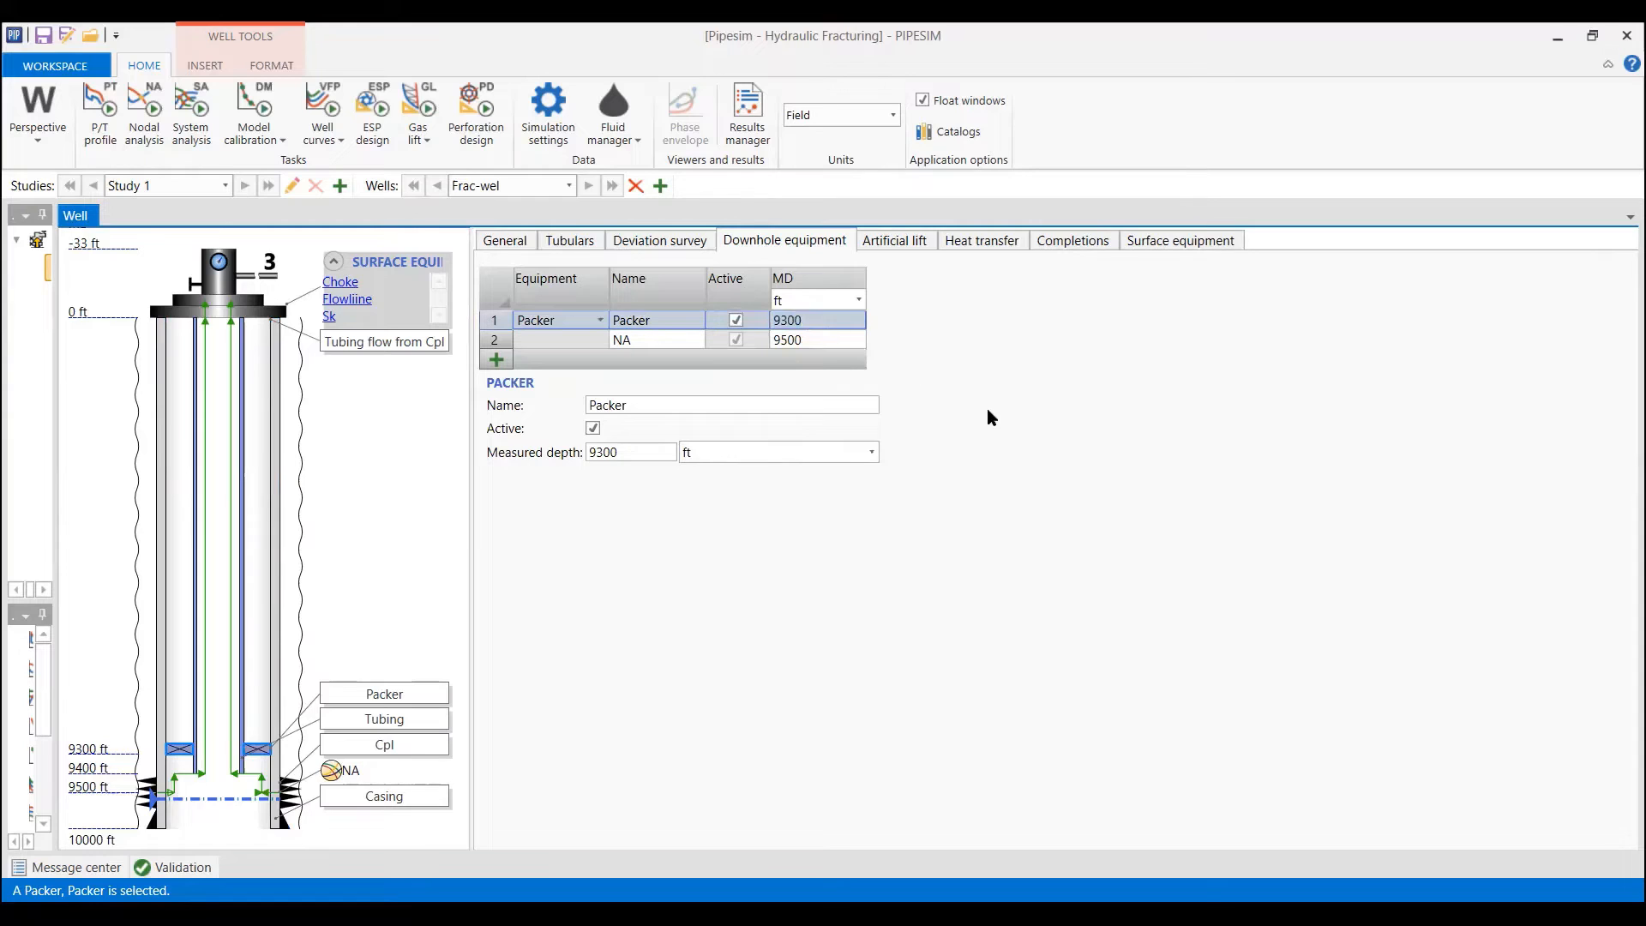
click(904, 246)
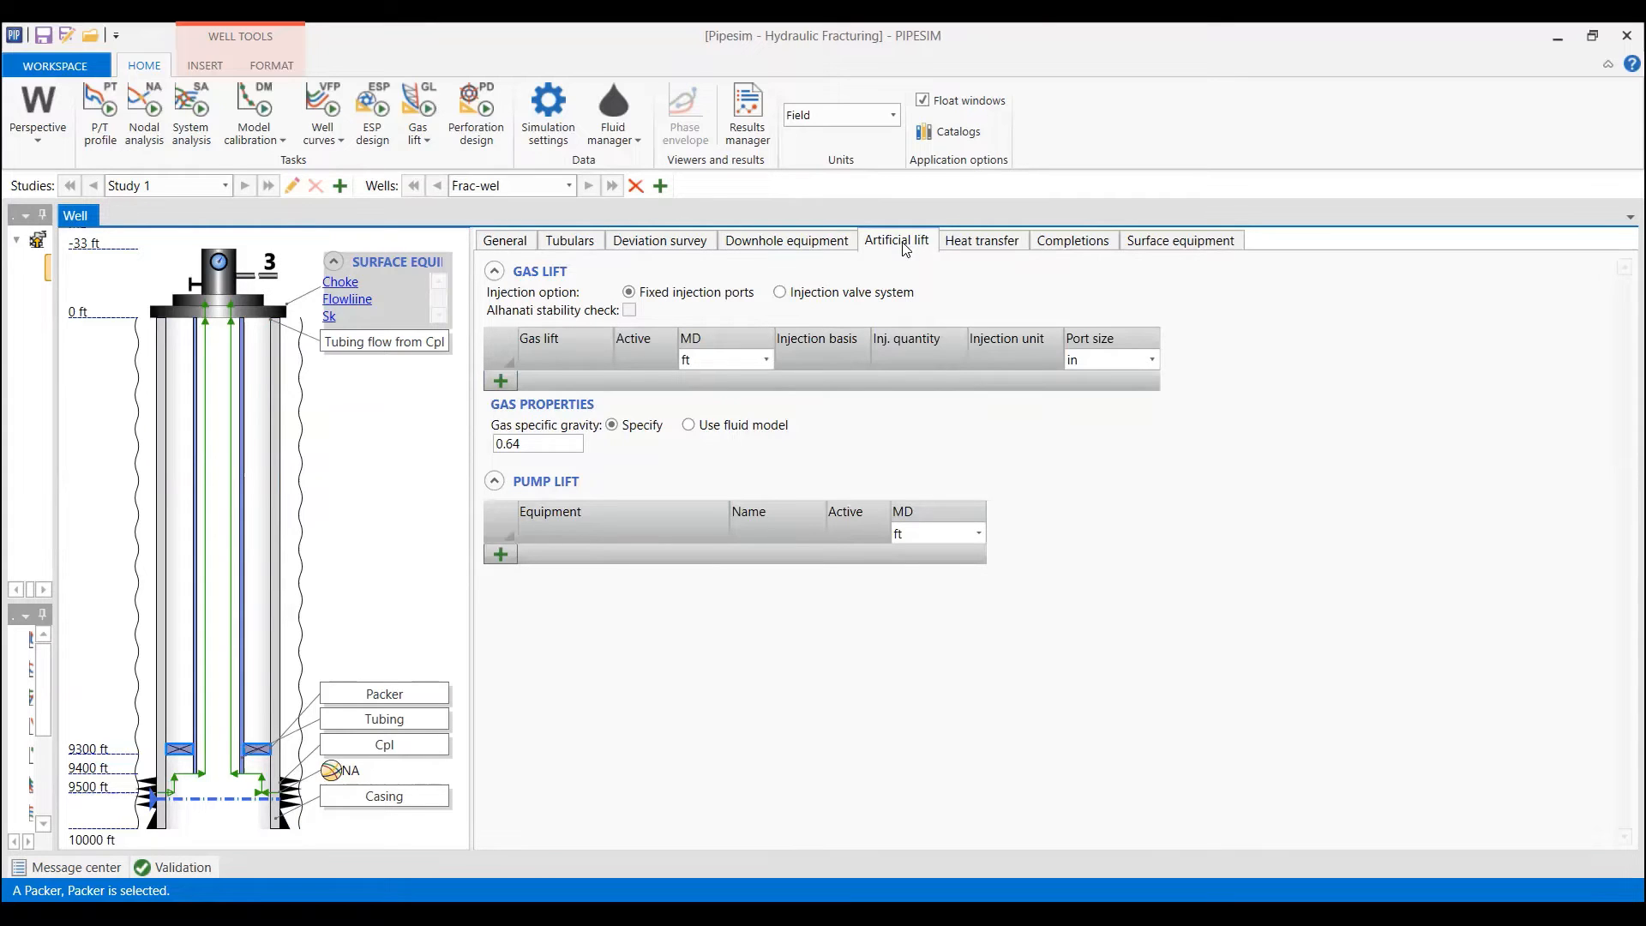
click(1005, 246)
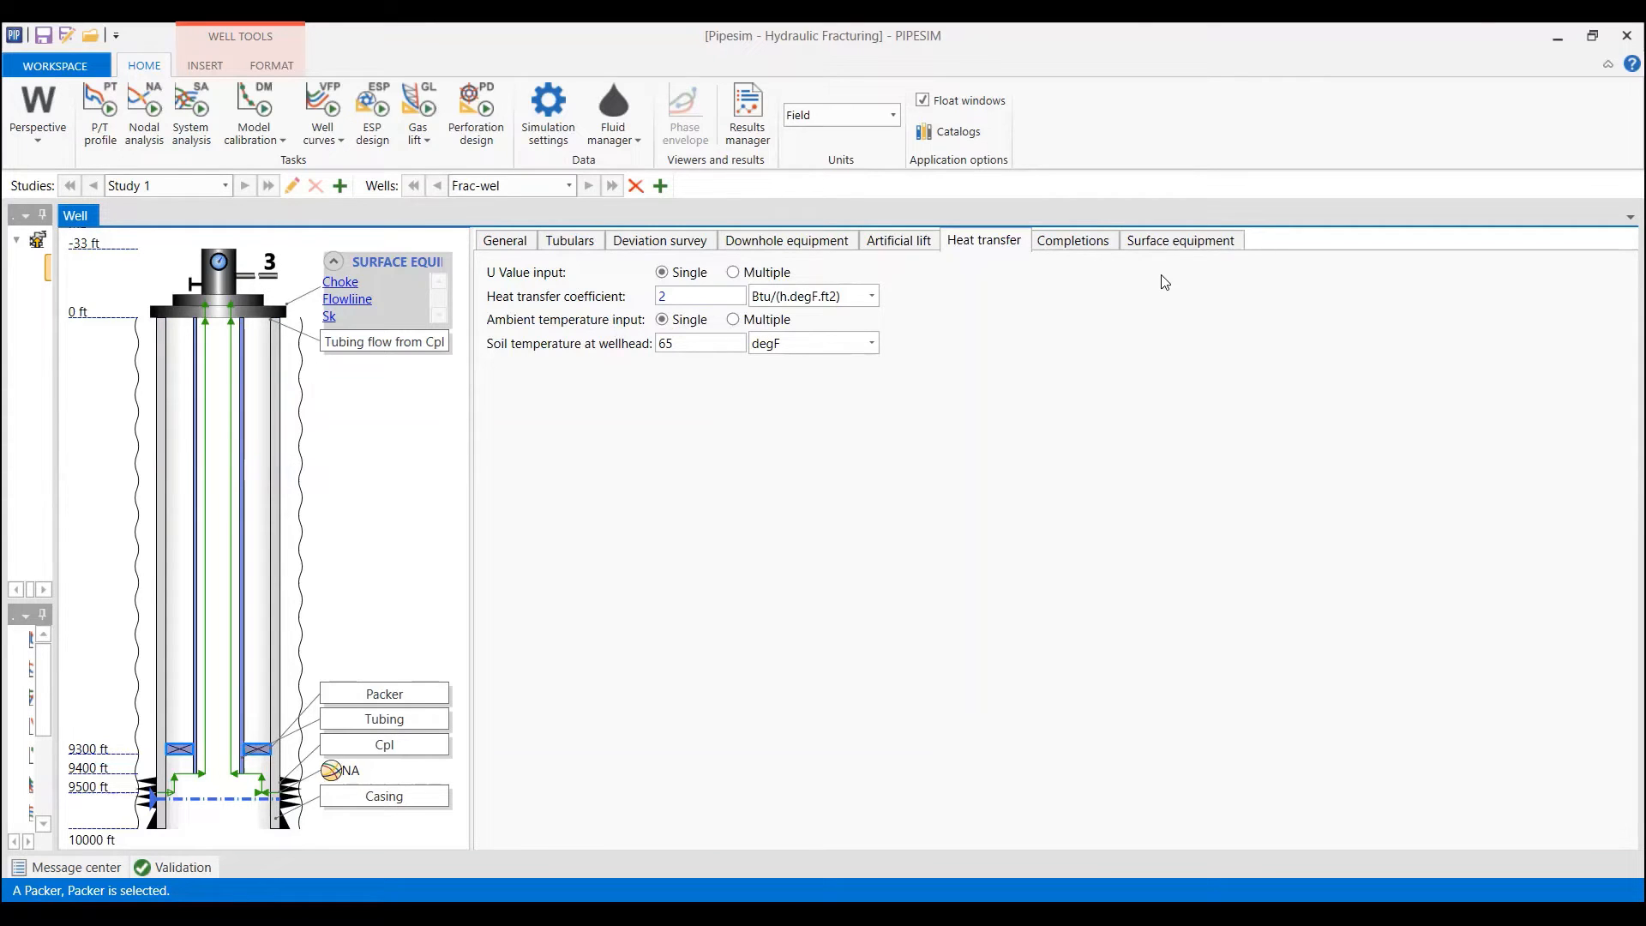
- Rename the well's completion as Reservoir
click(1105, 257)
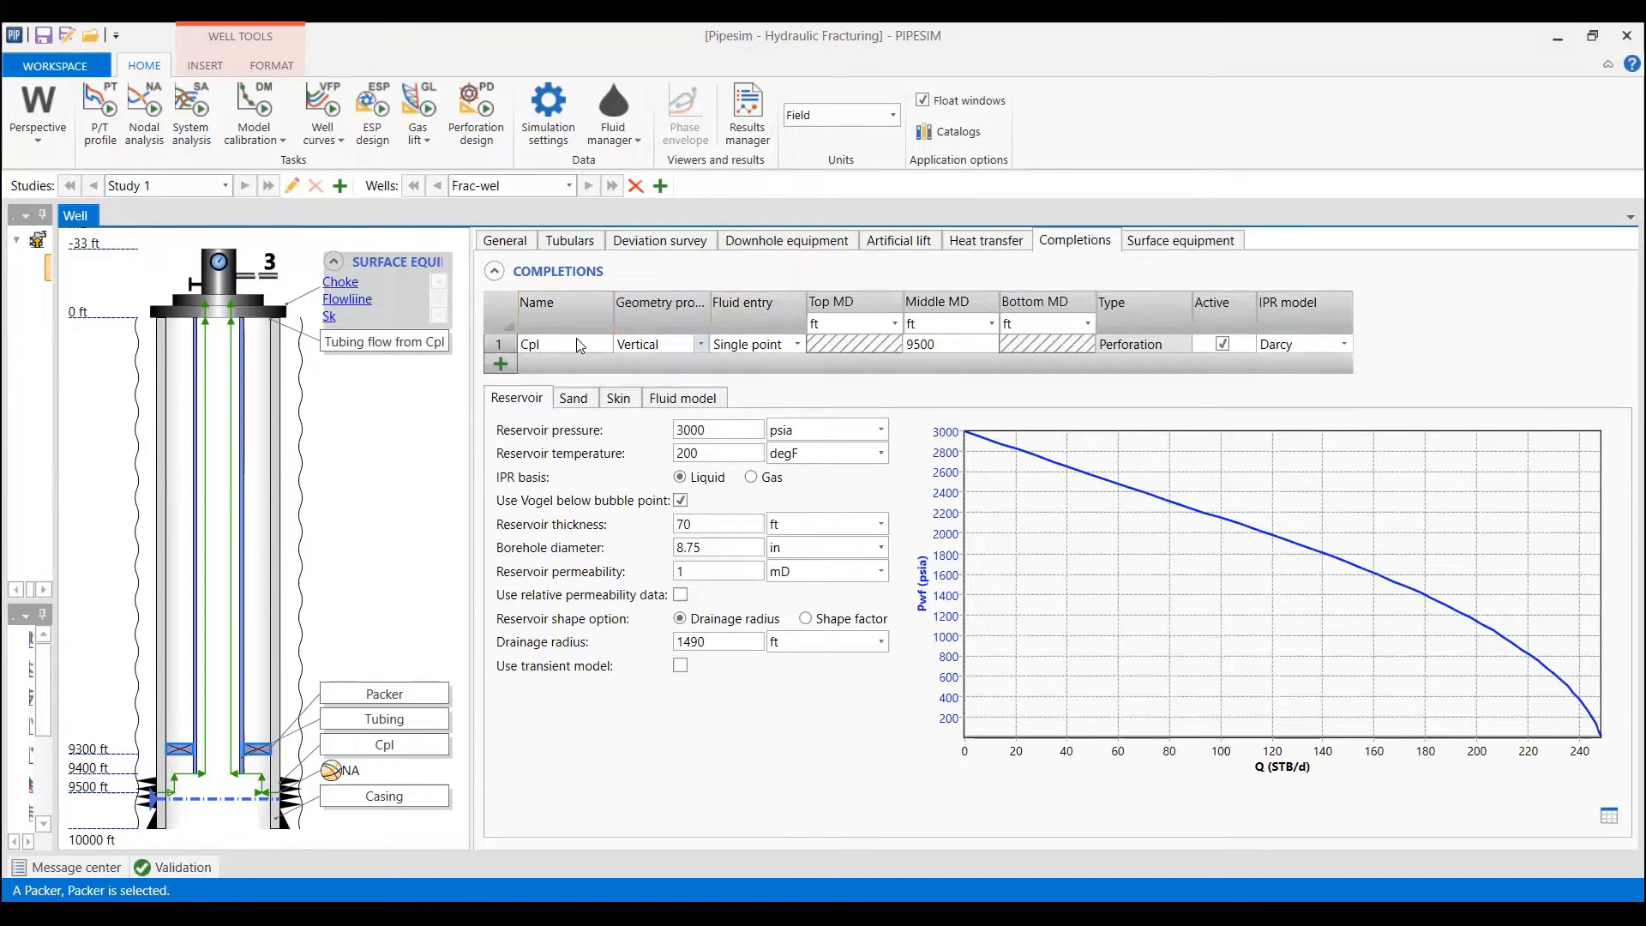
click(549, 344)
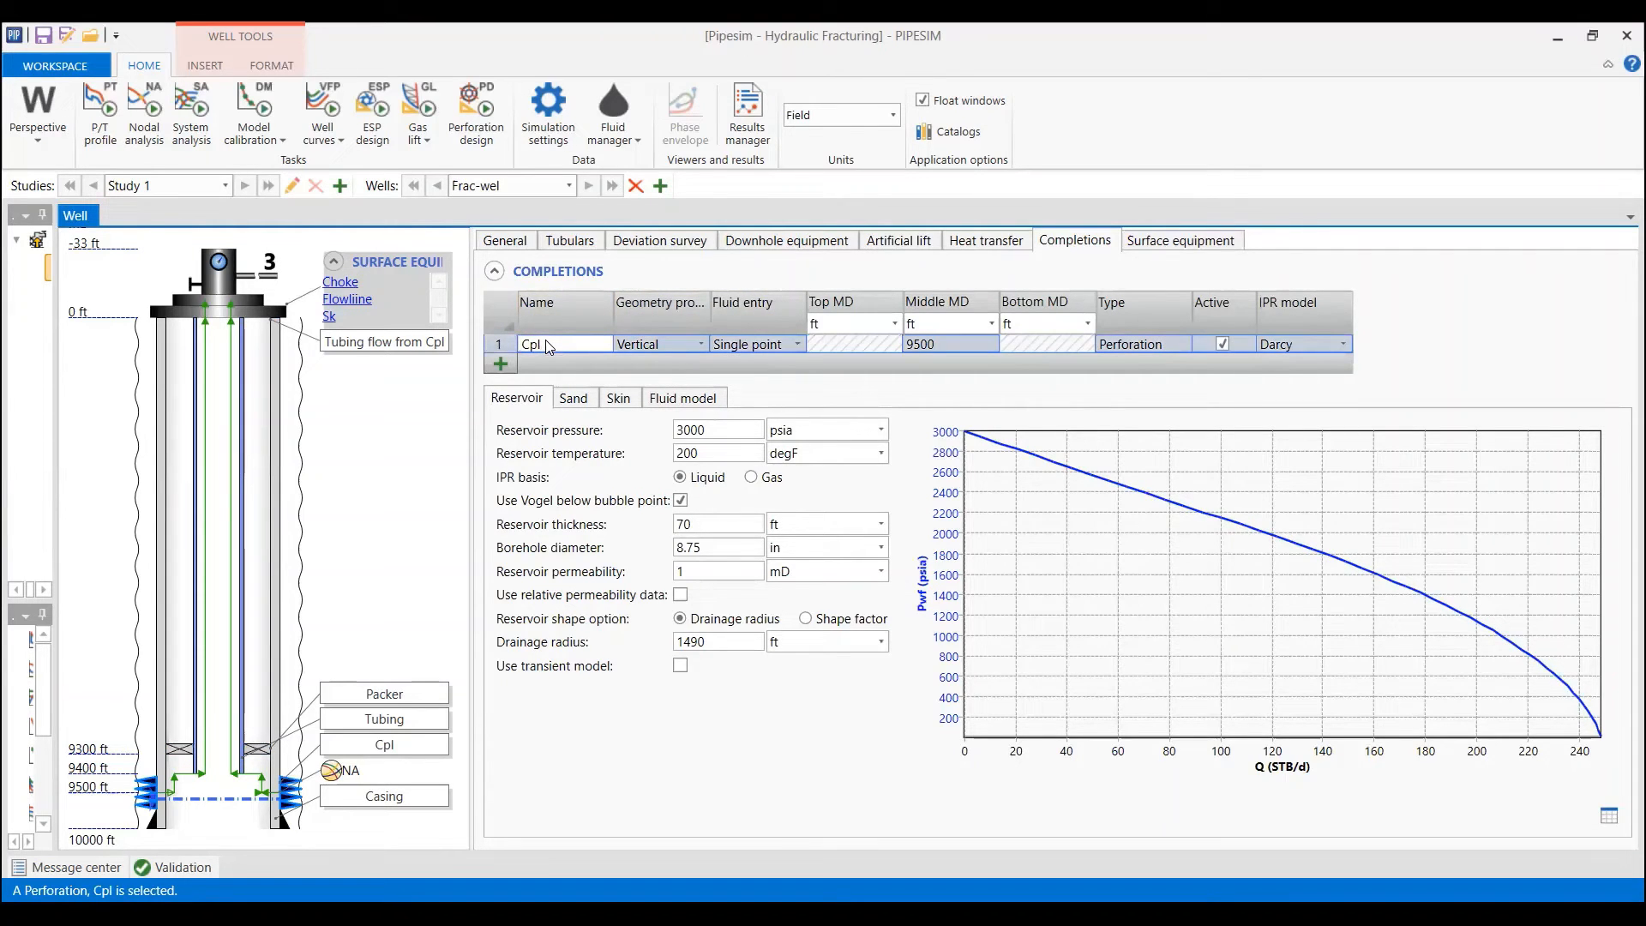
click(546, 343)
text(Reservoir)
key(Return)
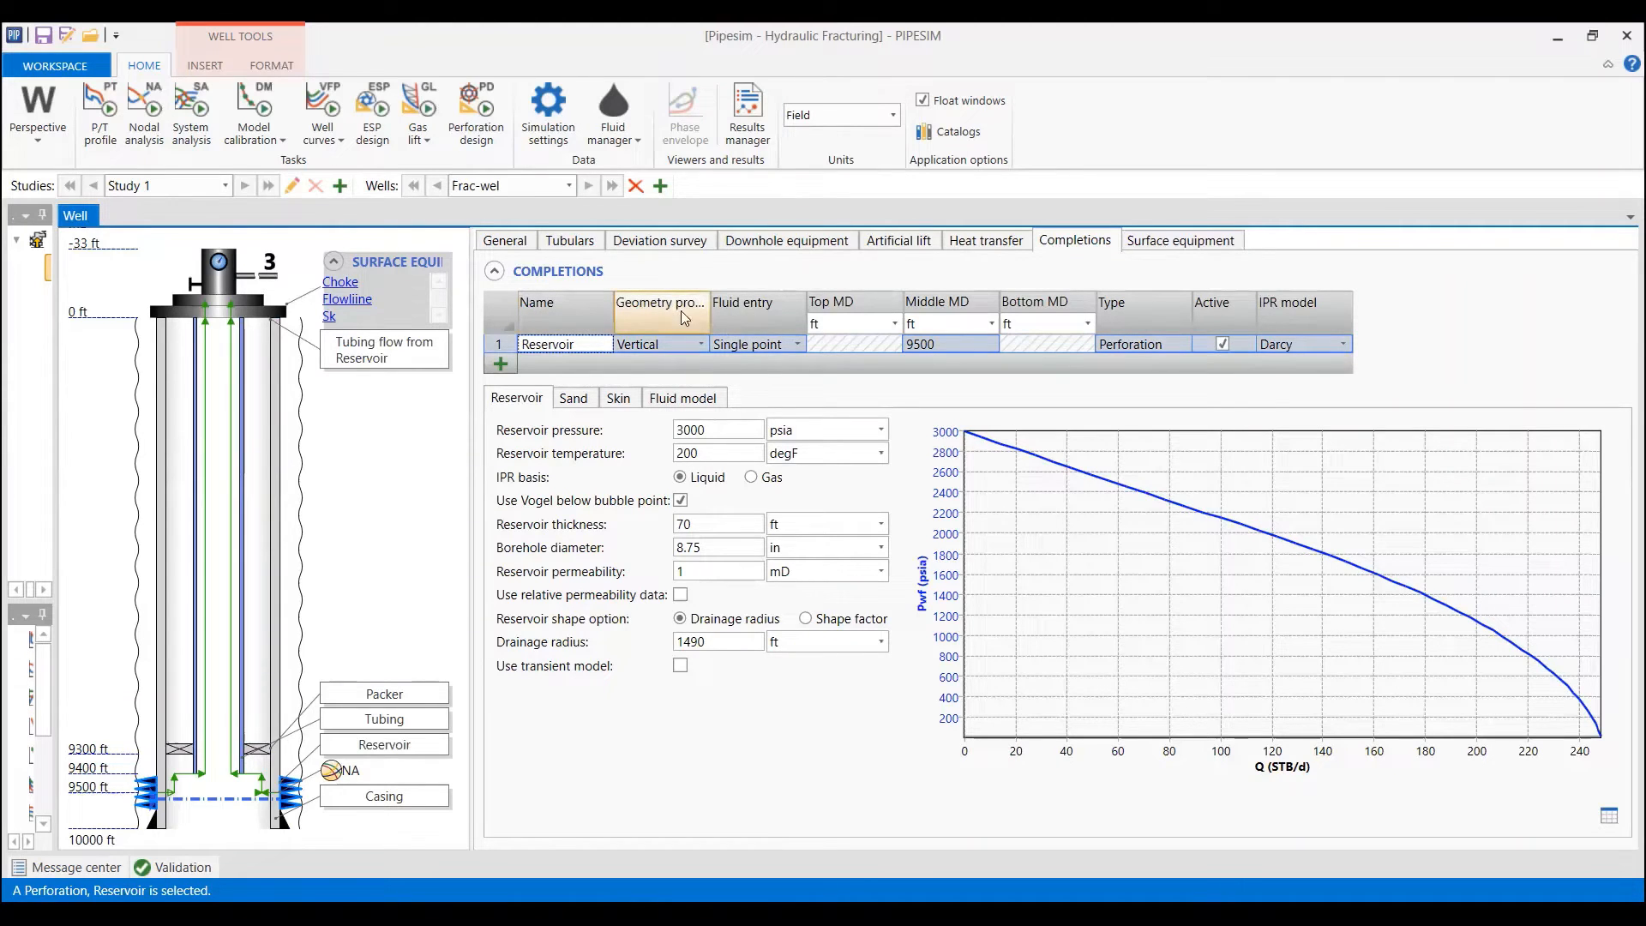
- Set the Reservoir completion's geometry profile to Vertical
click(716, 347)
click(703, 347)
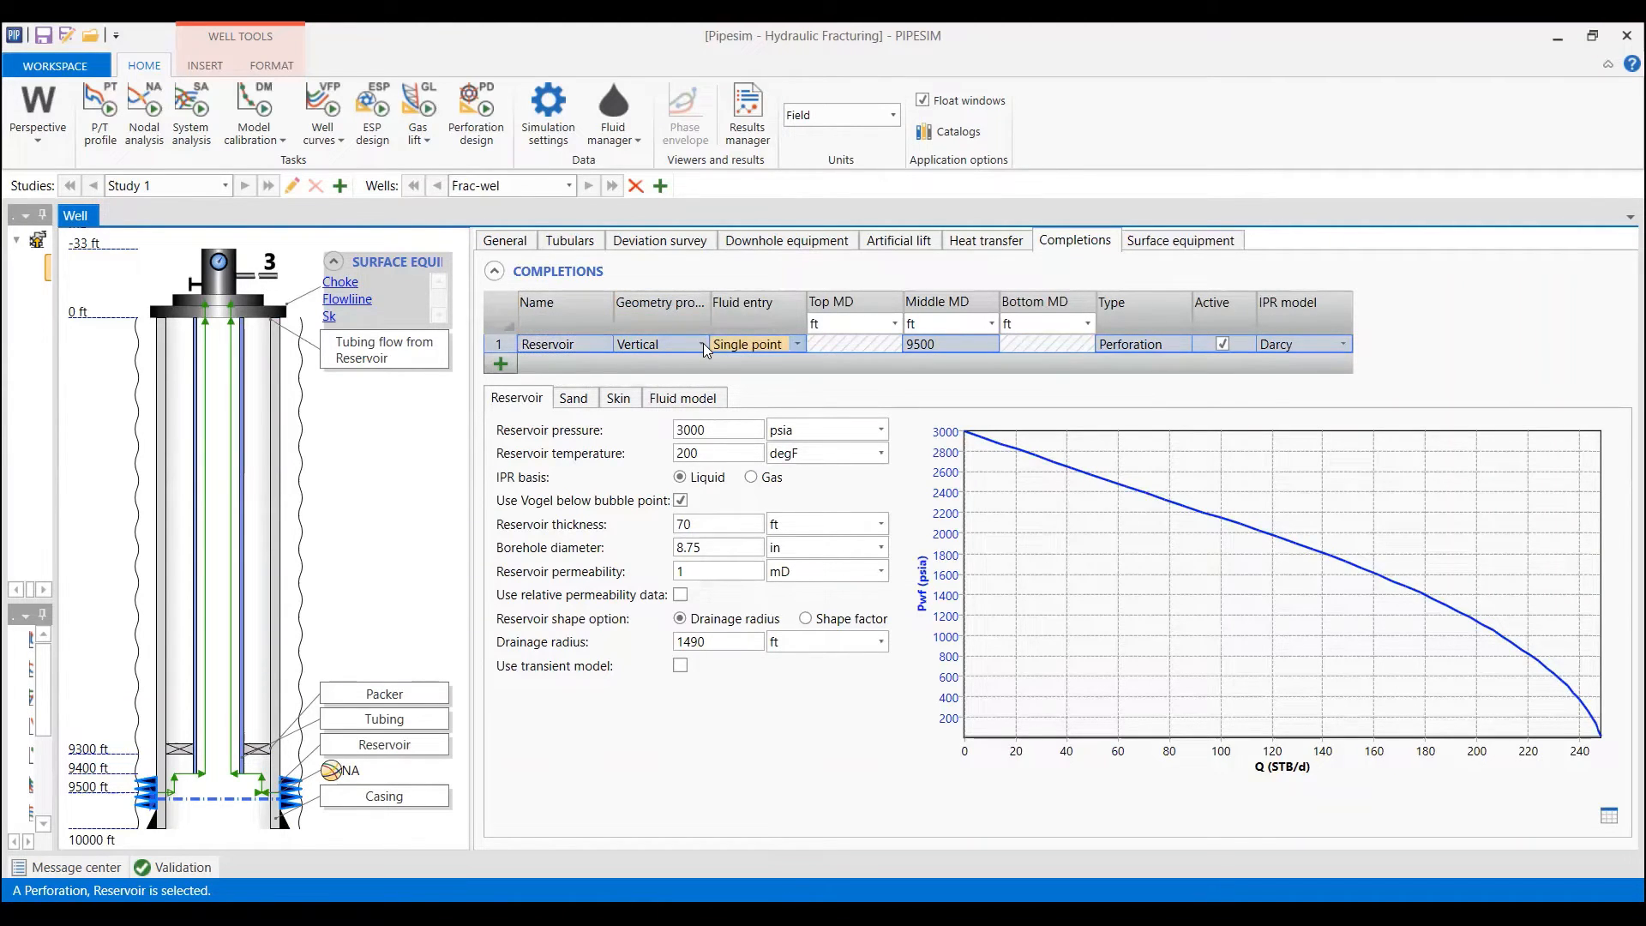
click(704, 344)
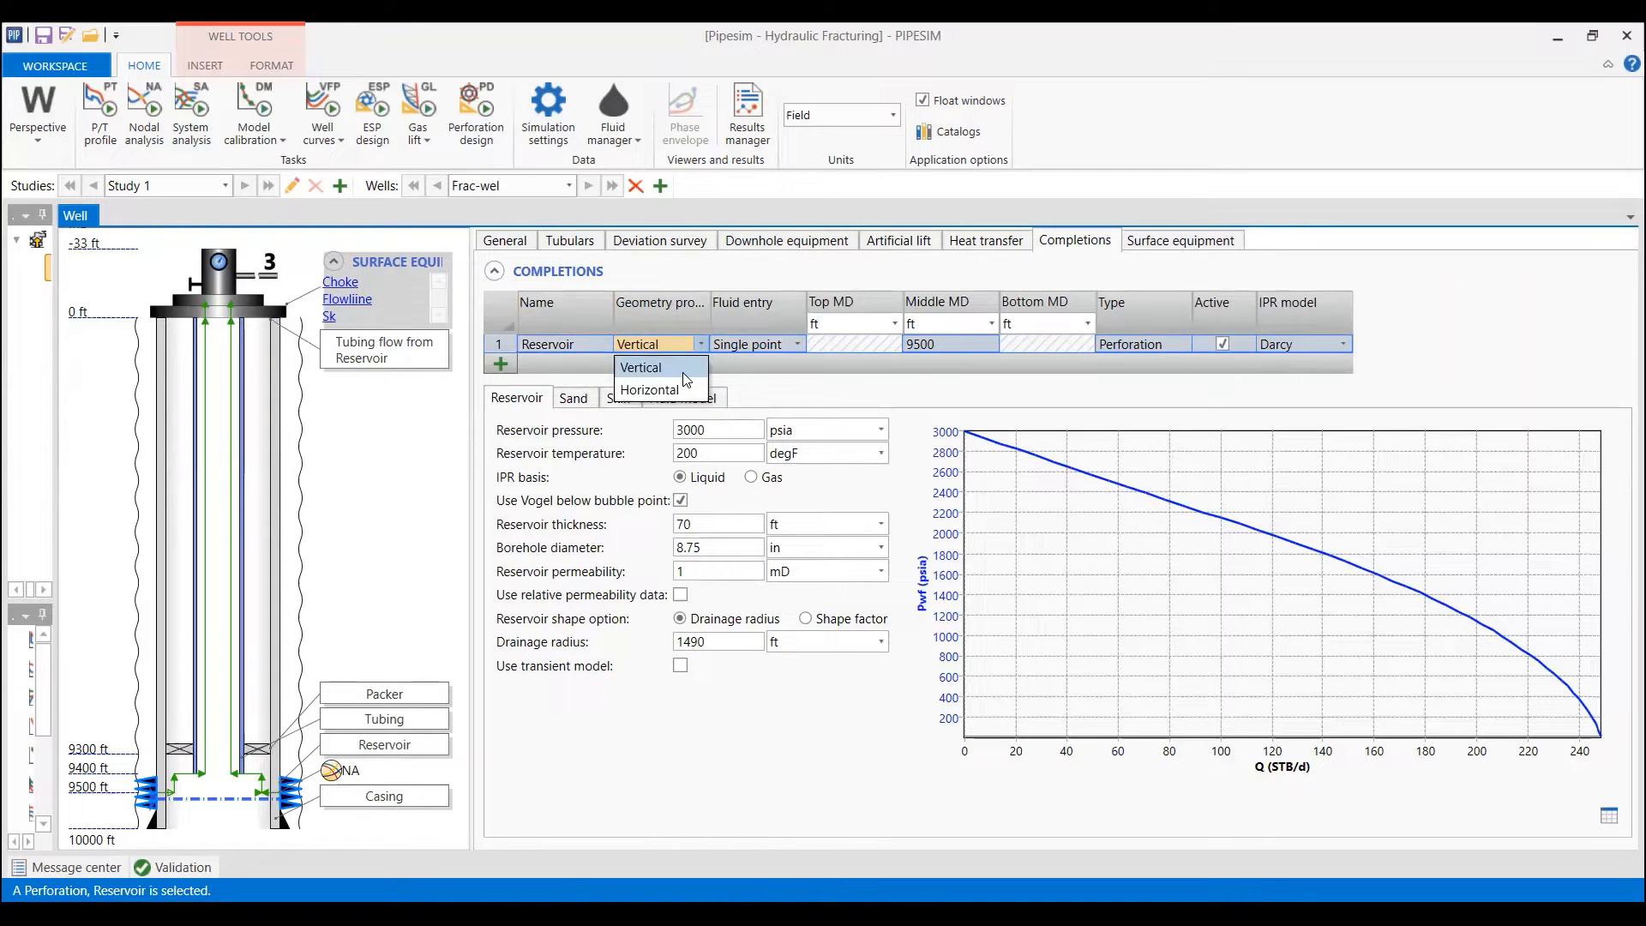
click(683, 372)
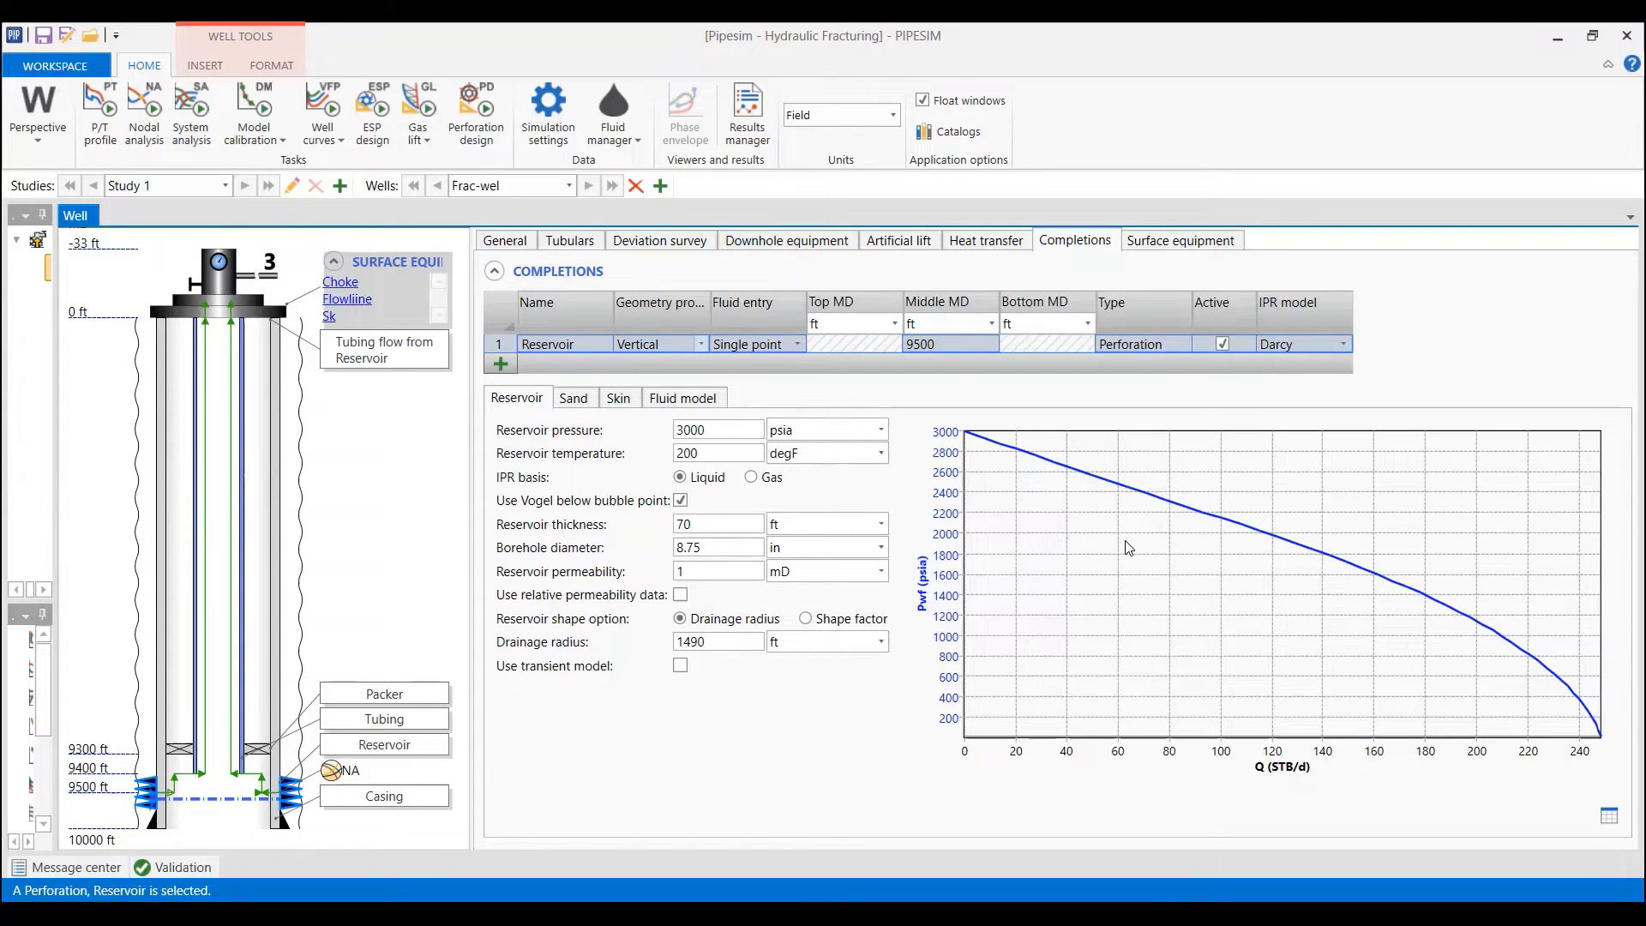
- Open the completion's BOFluid fluid model for editing and rename it Oil
click(707, 400)
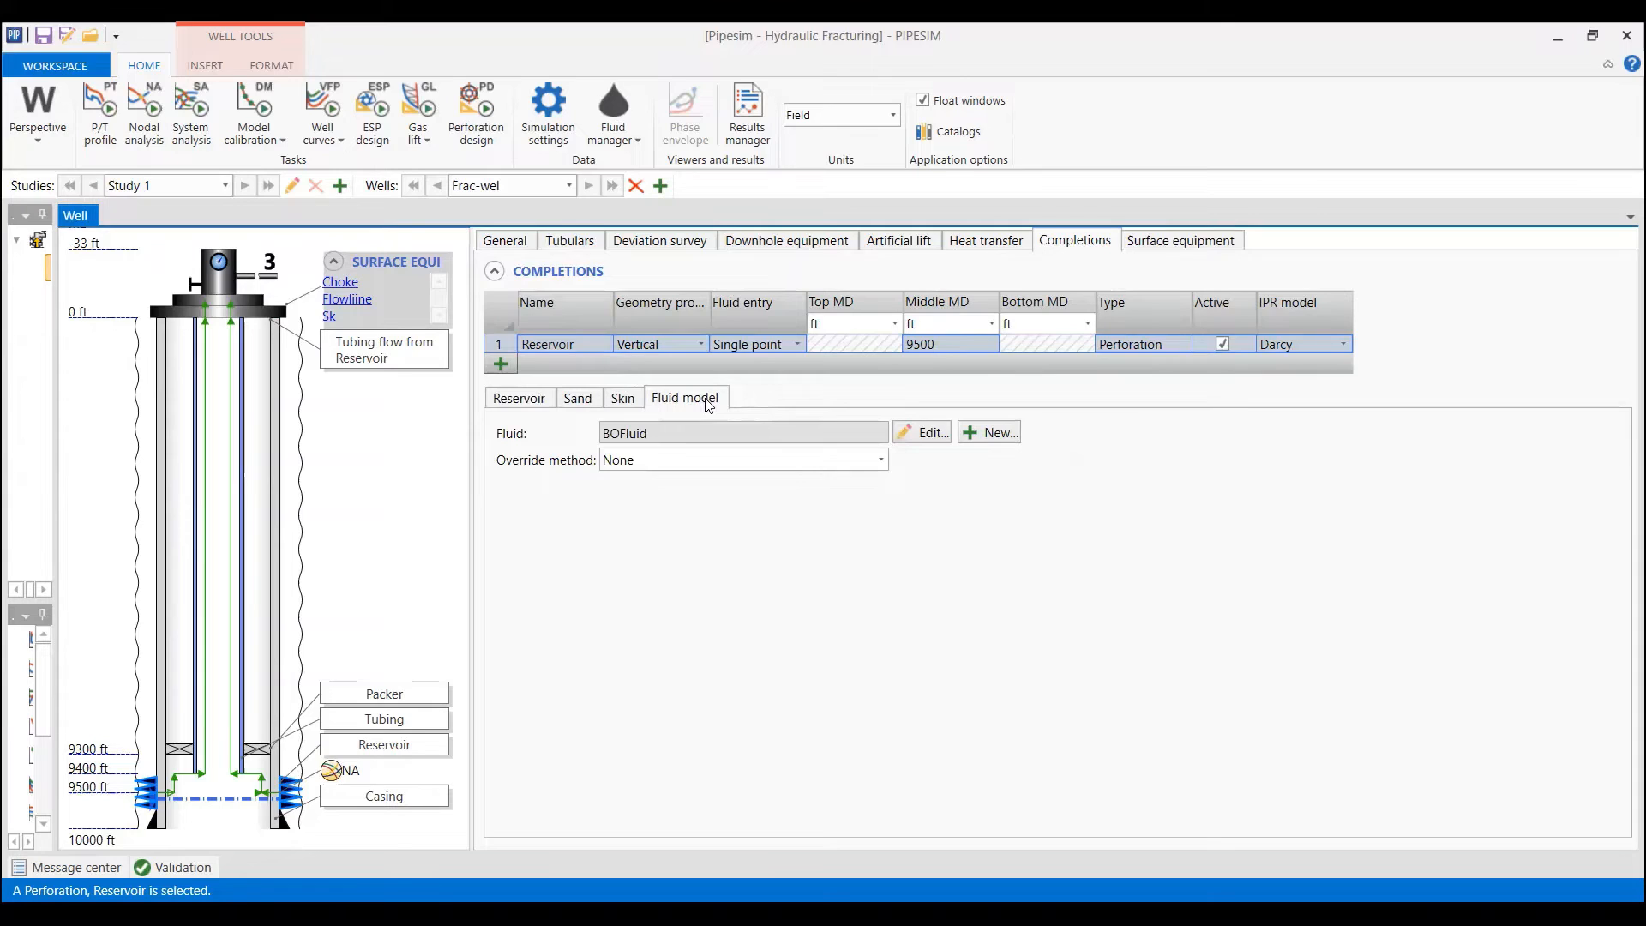
click(929, 435)
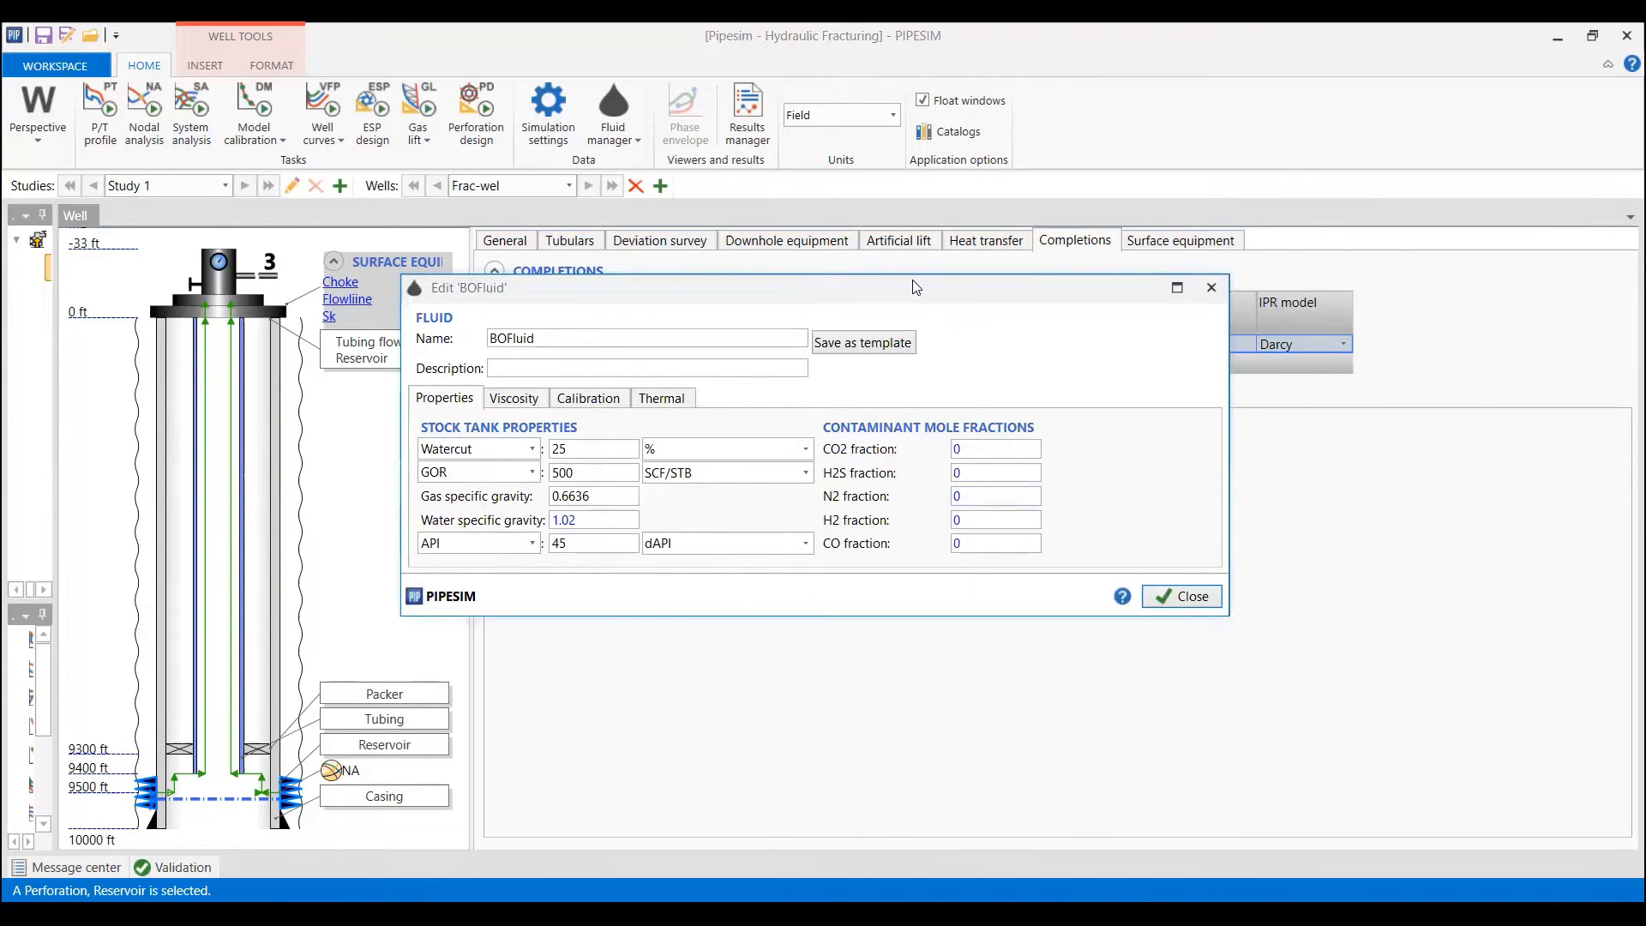
drag(916, 287, 1087, 351)
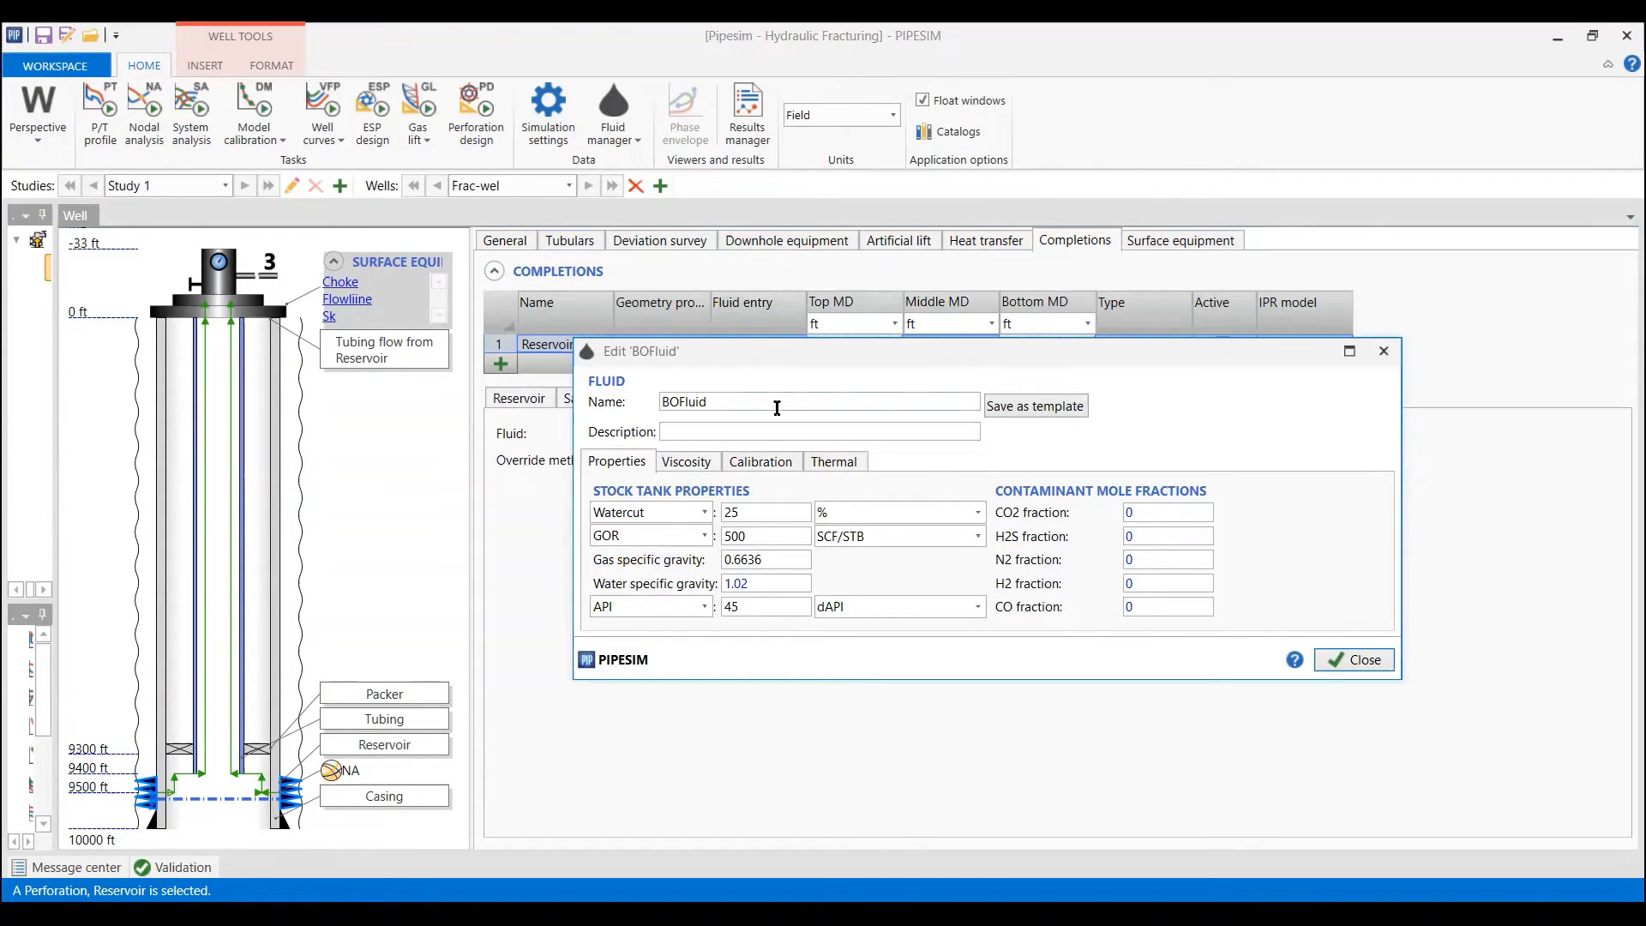
drag(777, 403, 639, 403)
text(il)
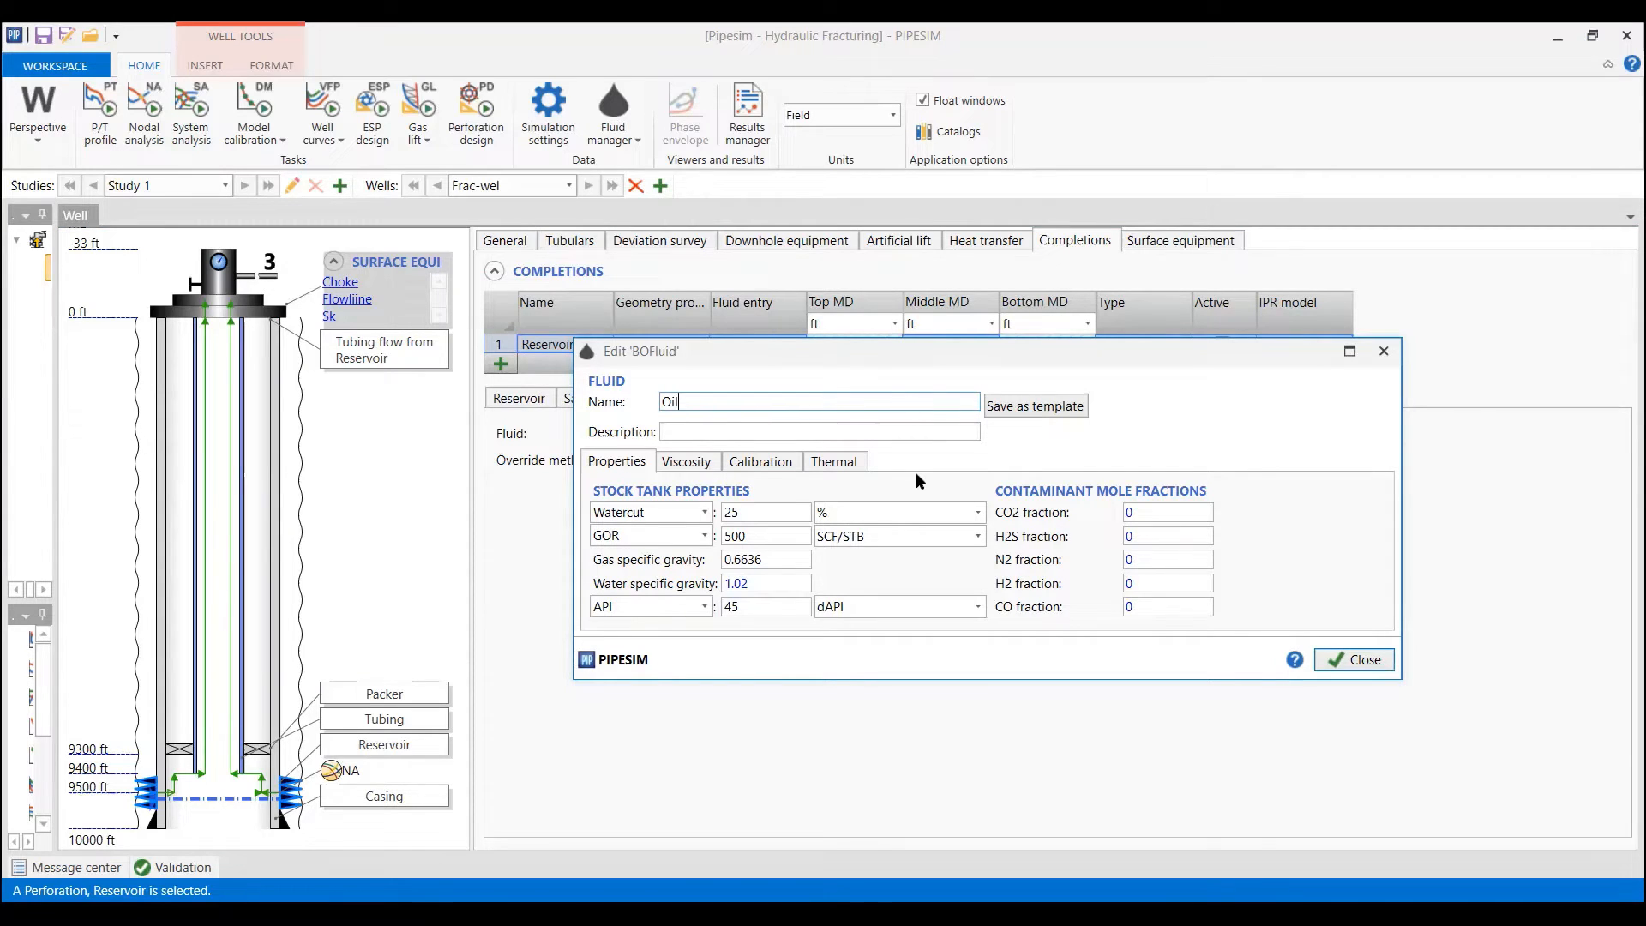
- Set the fluid's gas specific gravity to 0.75 and close the fluid editor
click(799, 569)
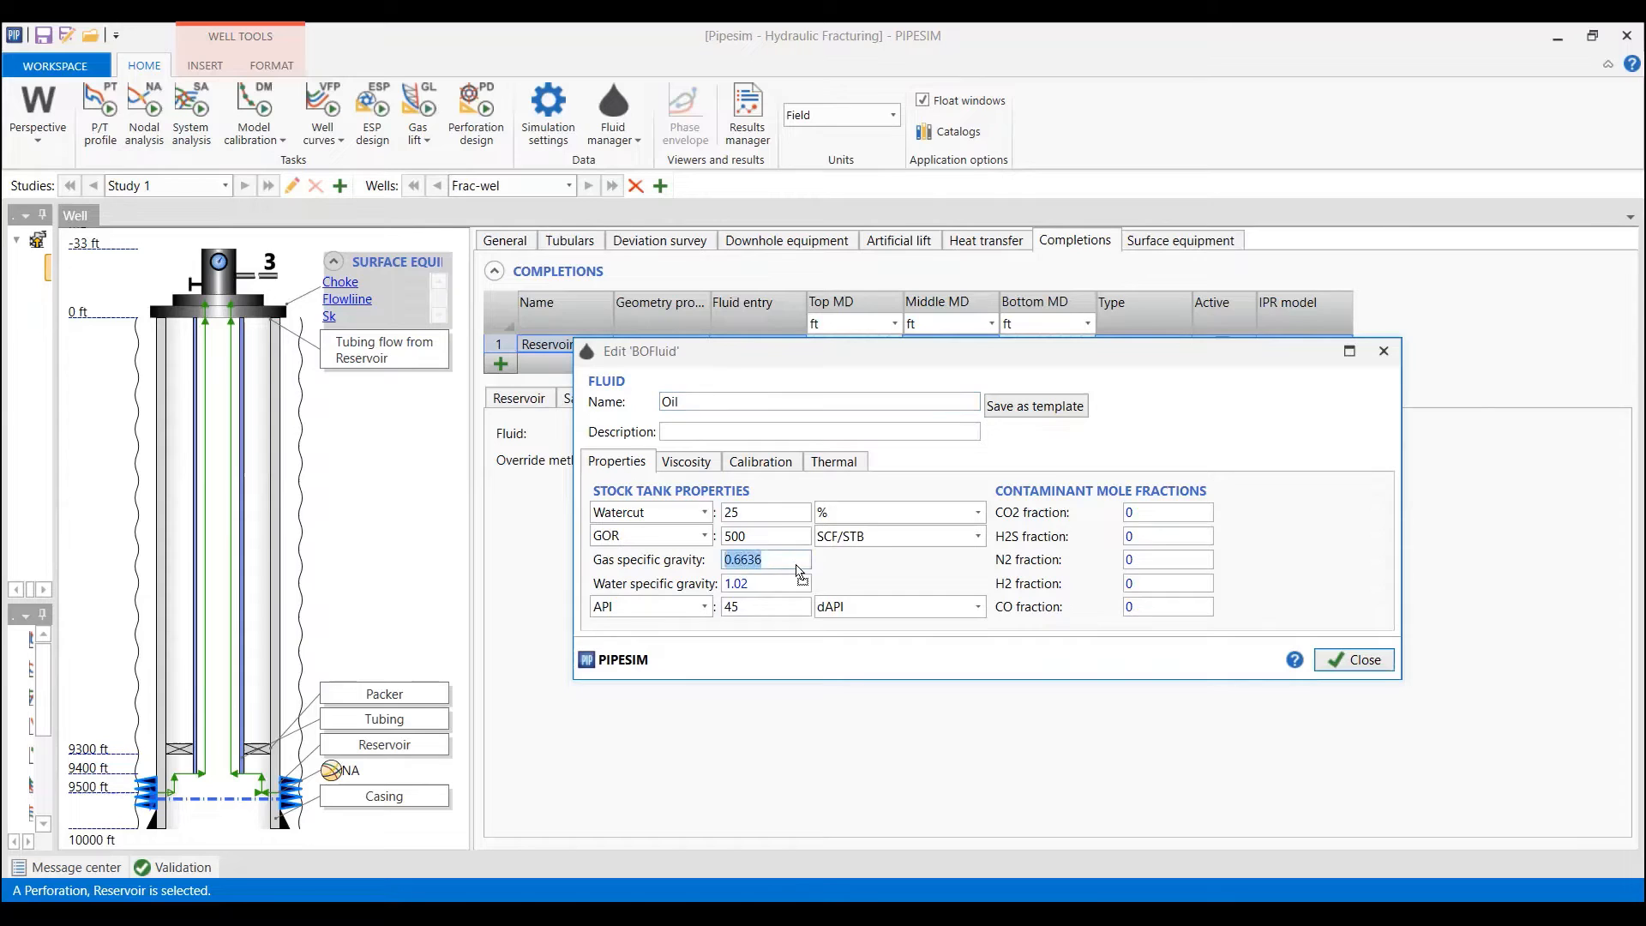
click(797, 566)
key(BackSpace)
key(BackSpace)
key(BackSpace)
key(BackSpace)
text(75)
click(1360, 661)
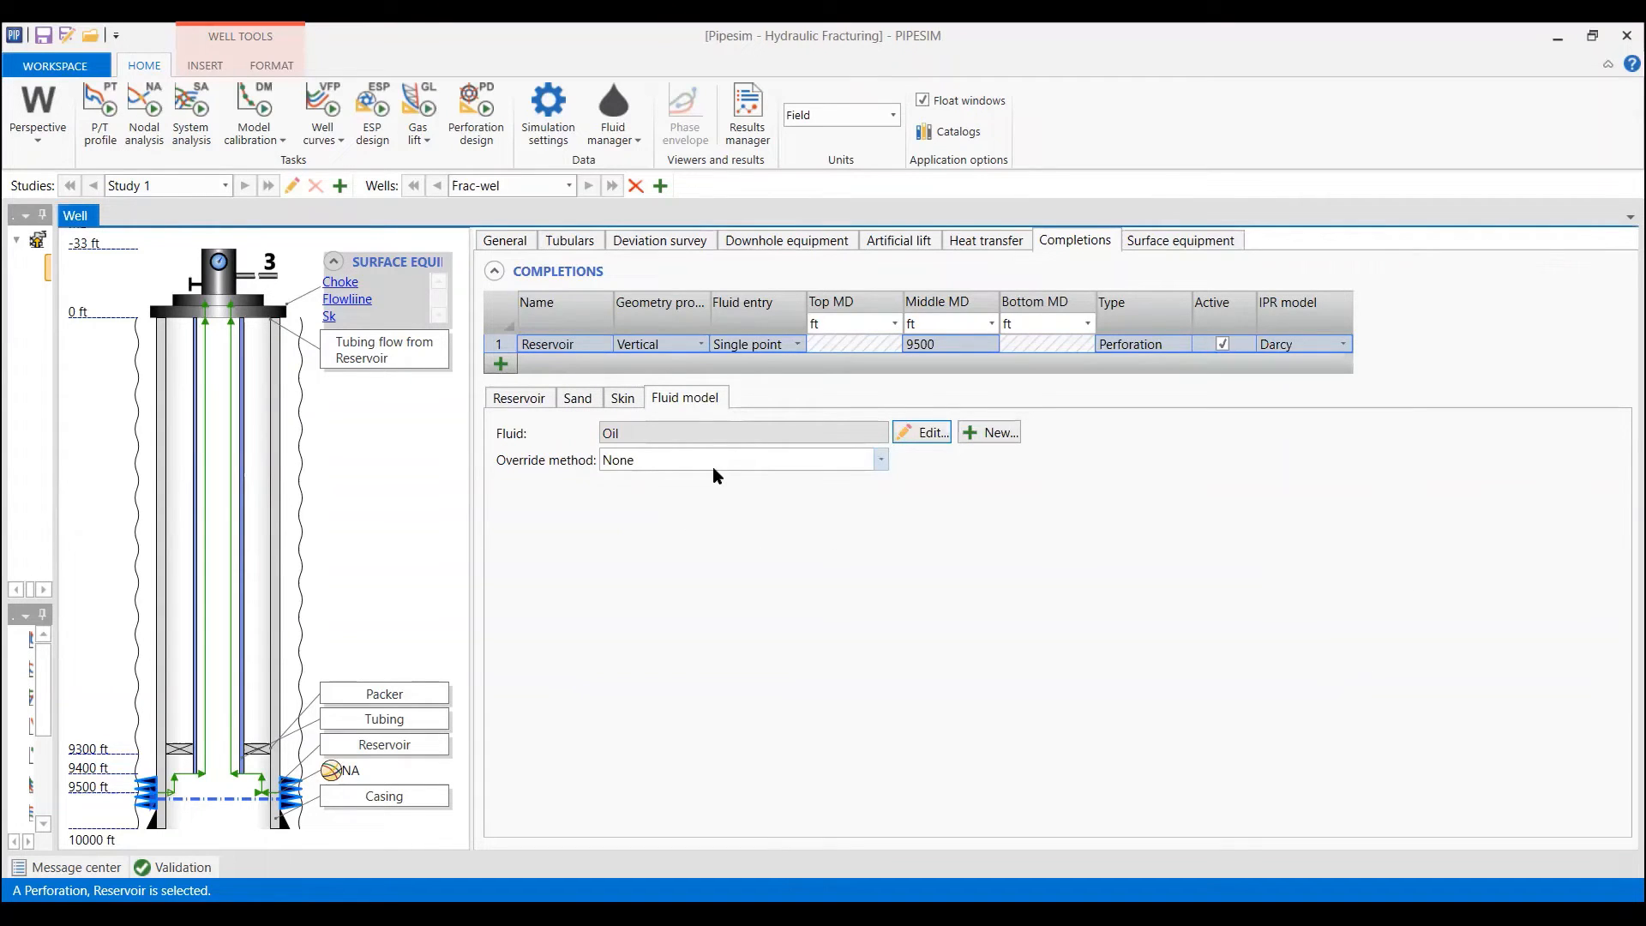
- Examine the completion's sand settings and the parameters for calculating mechanical skin, and return mechanical skin to Specify
click(580, 403)
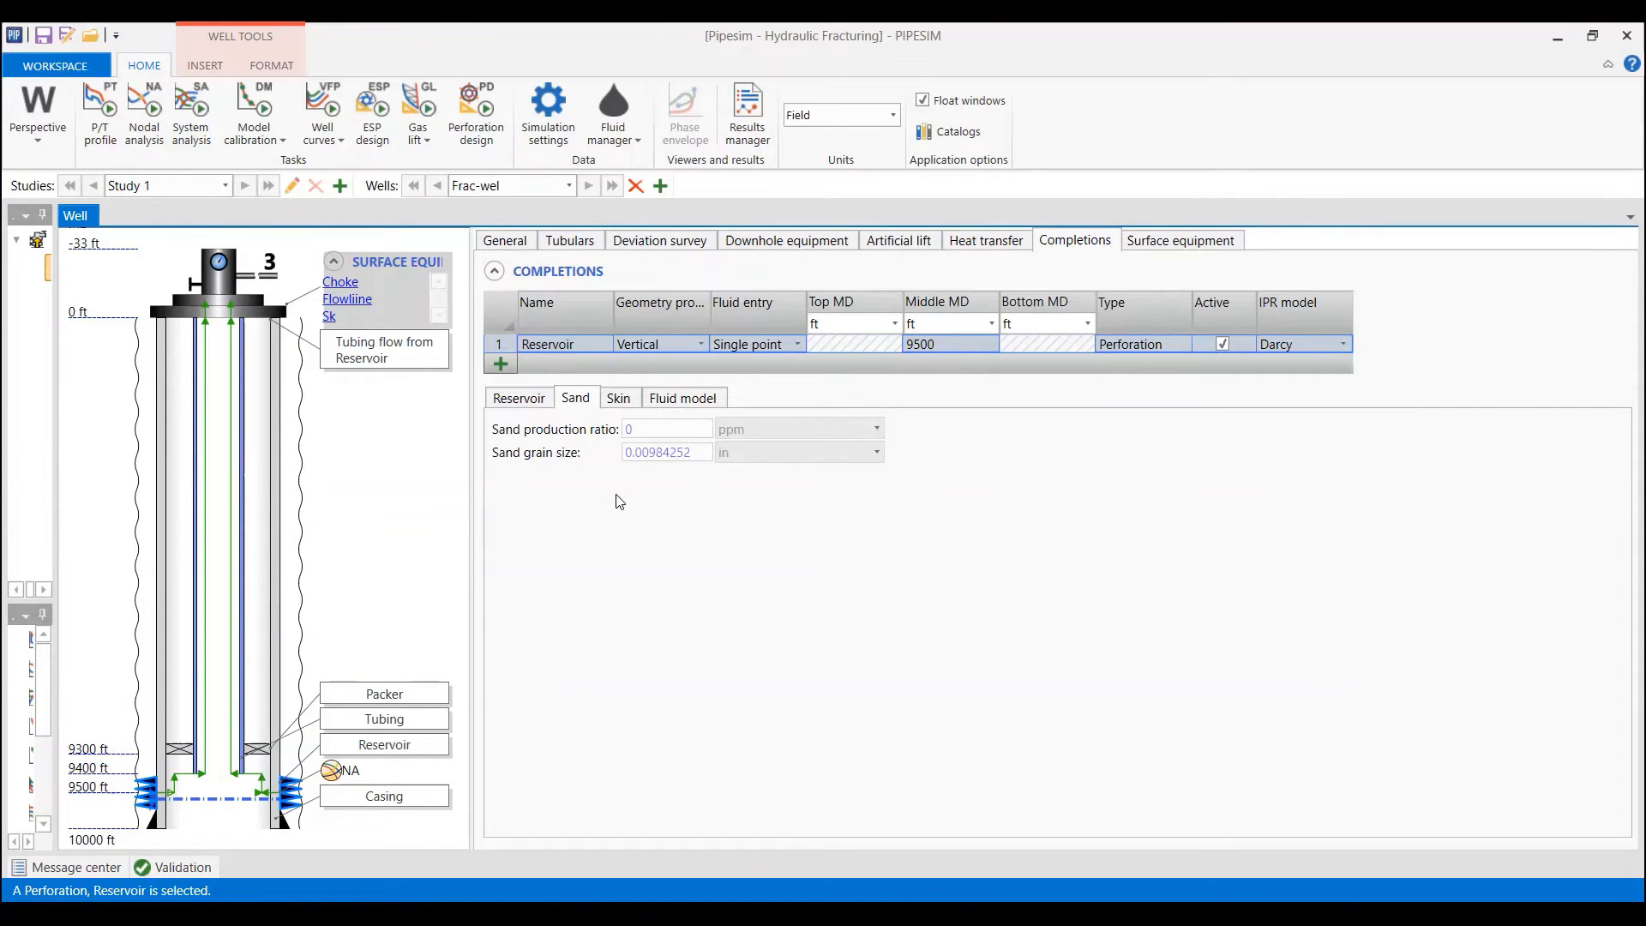
click(616, 401)
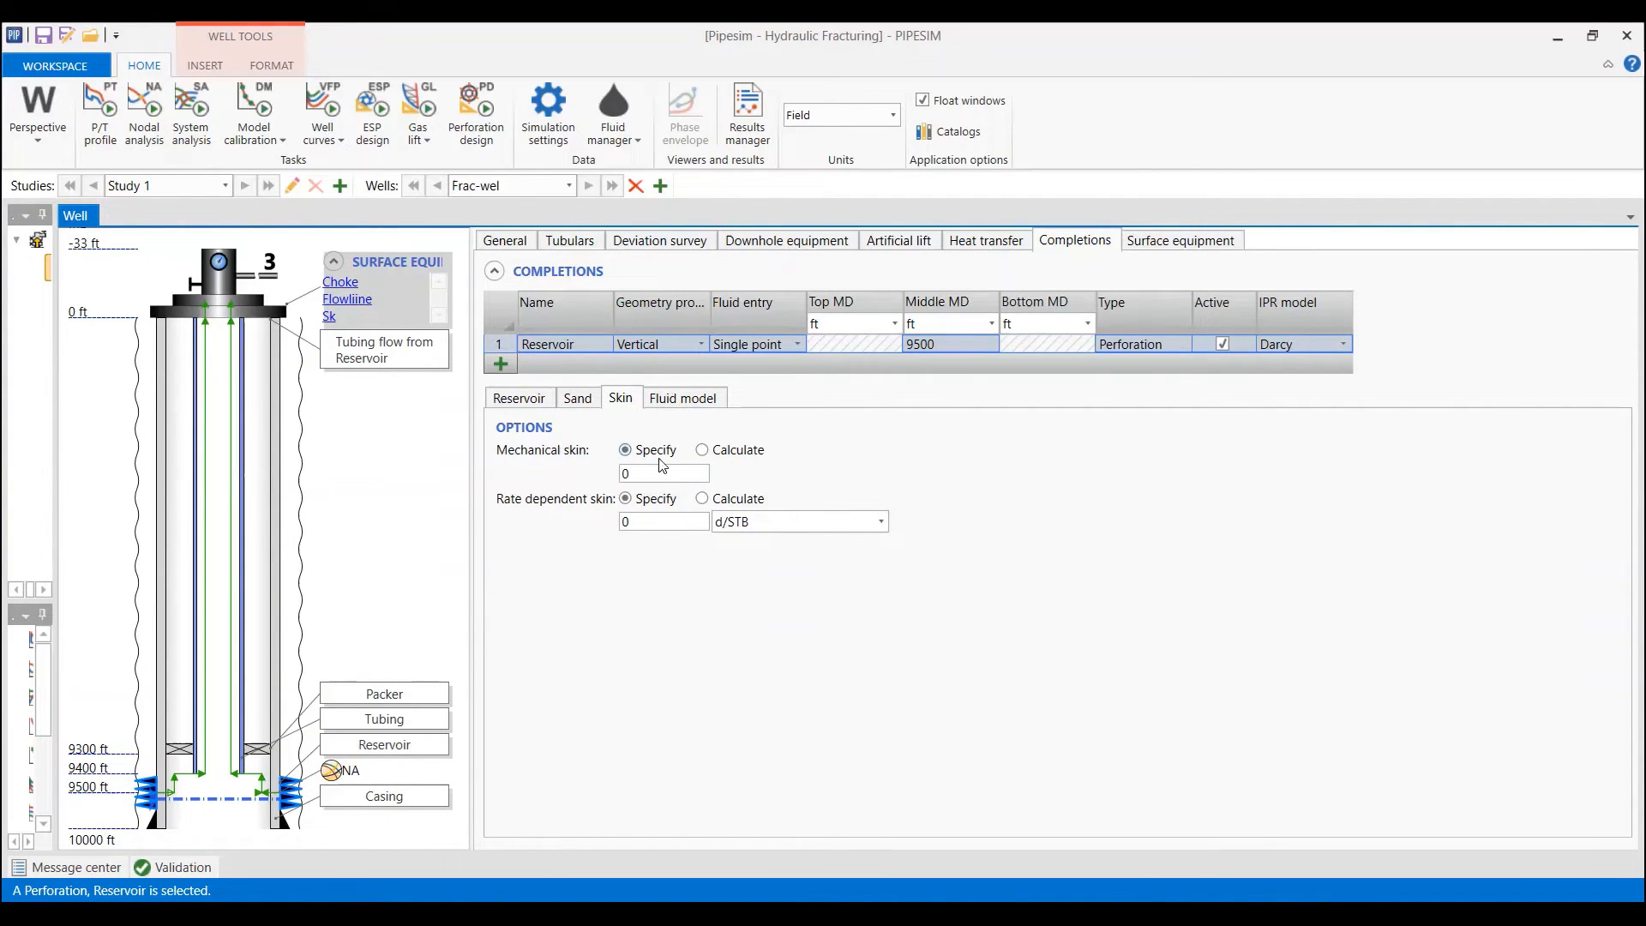
click(703, 451)
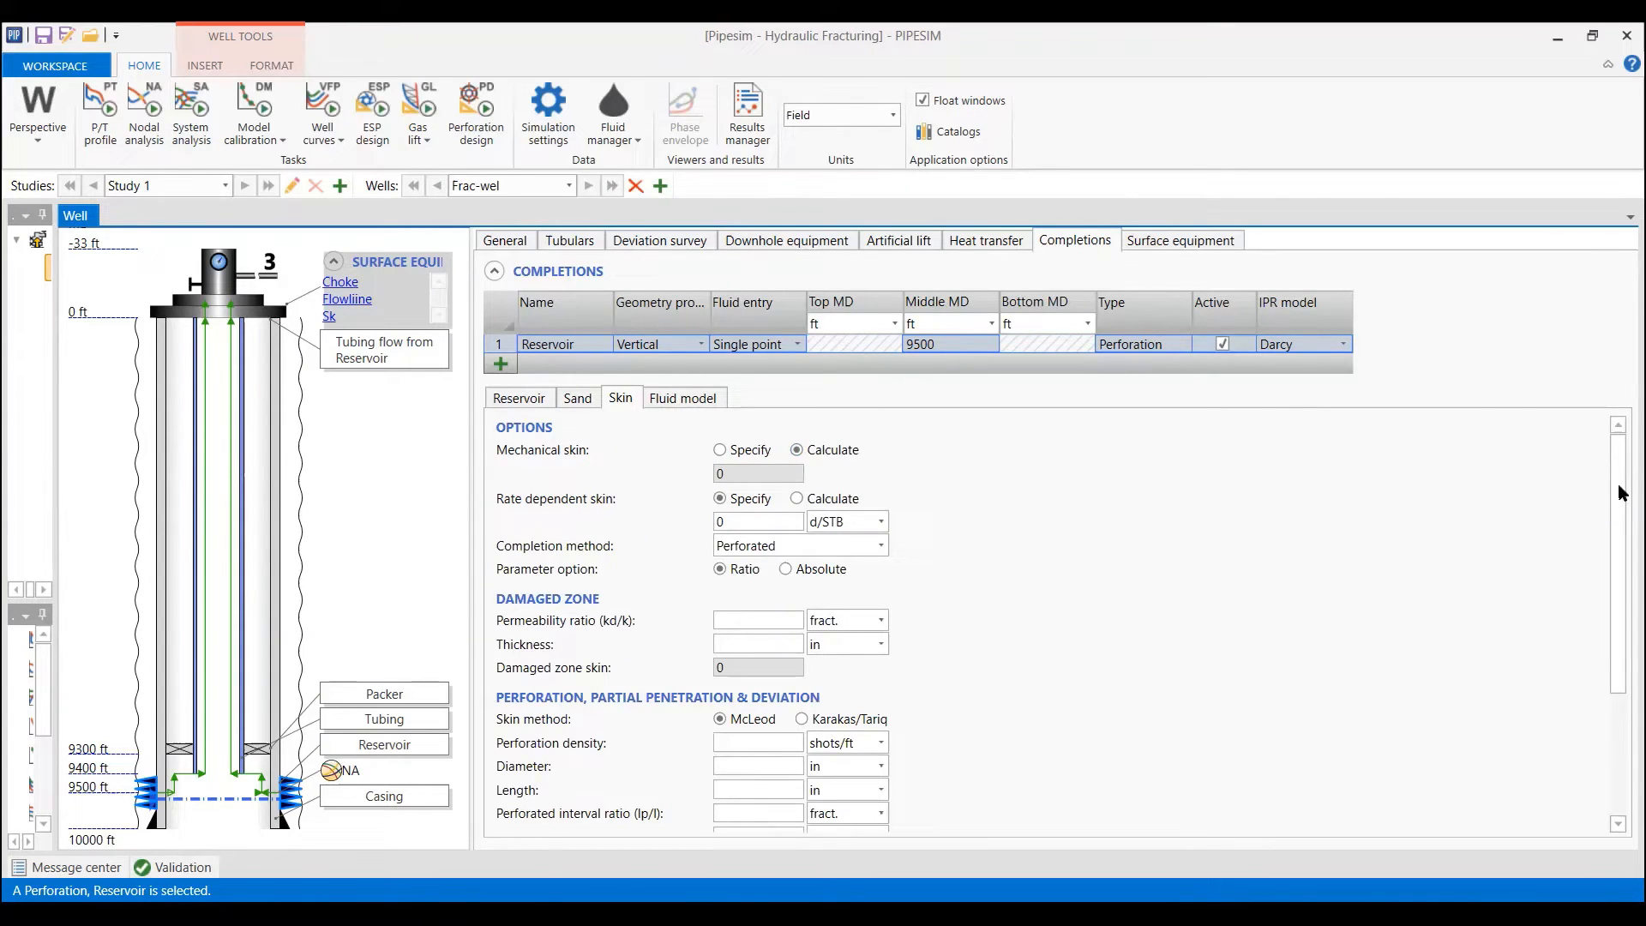
drag(1618, 481, 1610, 593)
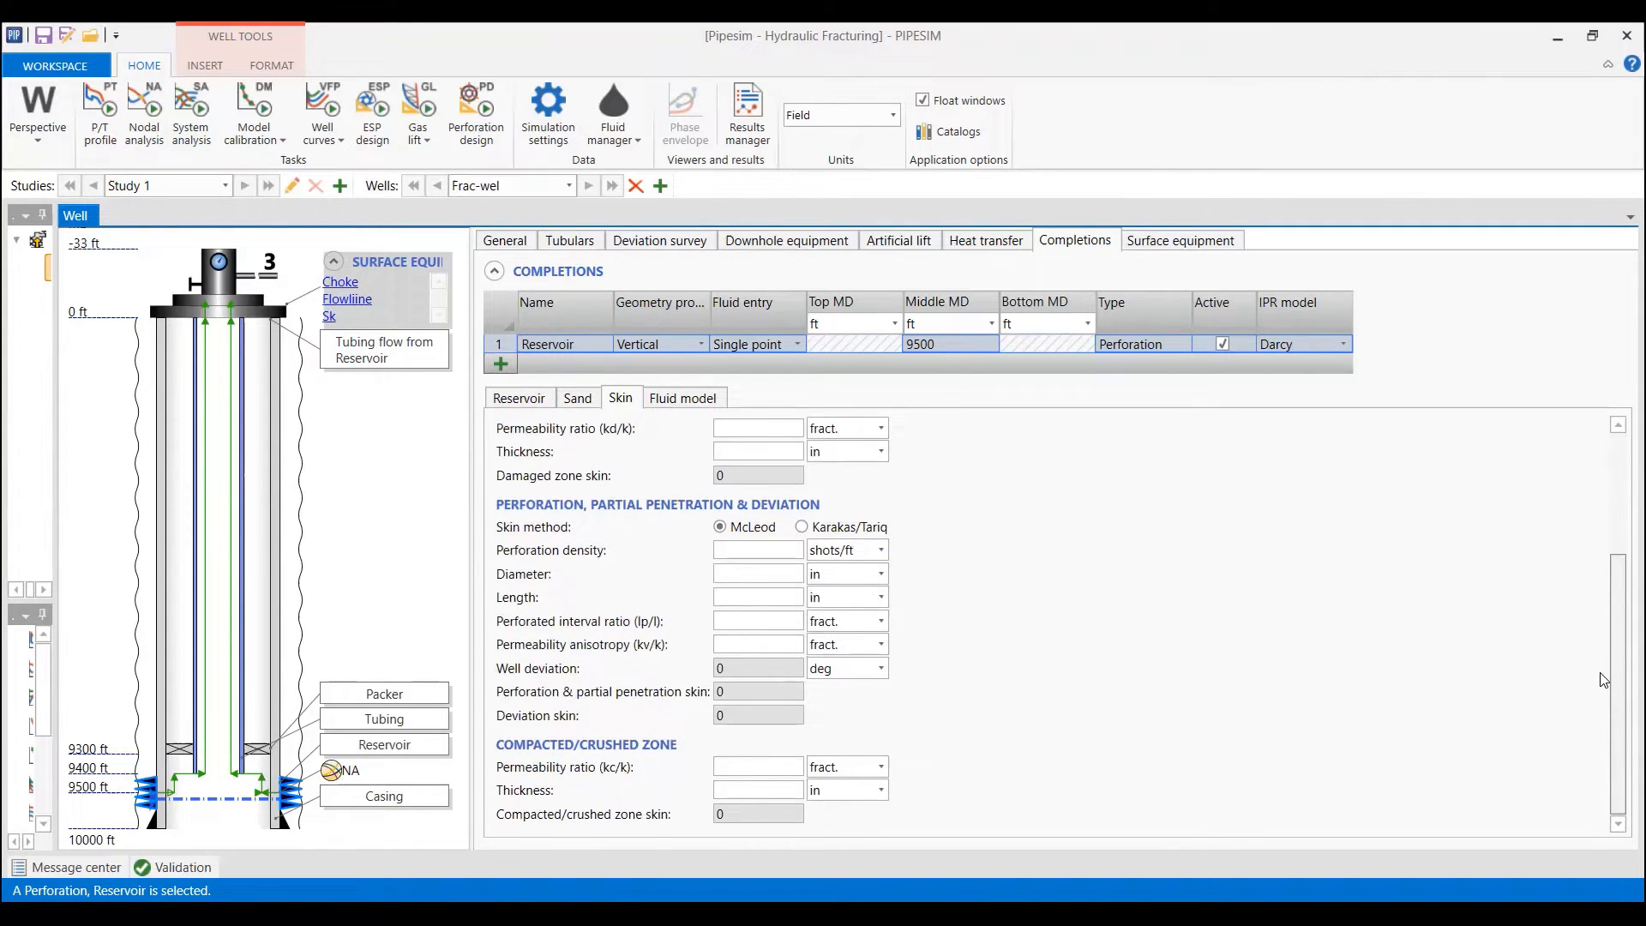
drag(1604, 680, 1622, 476)
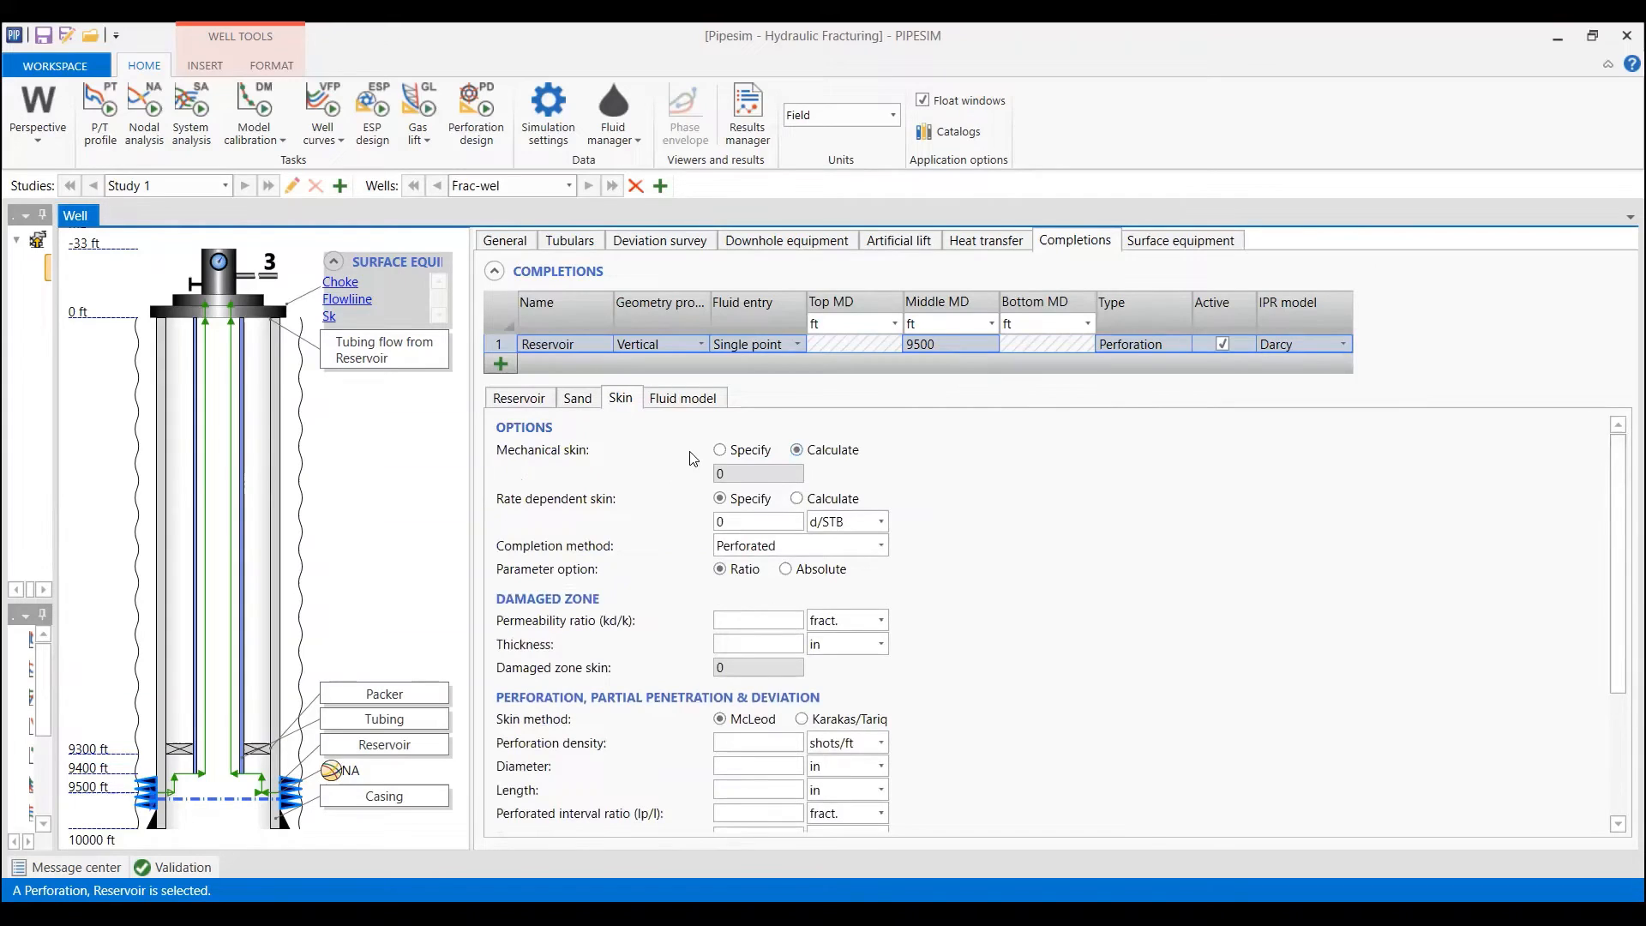
click(728, 450)
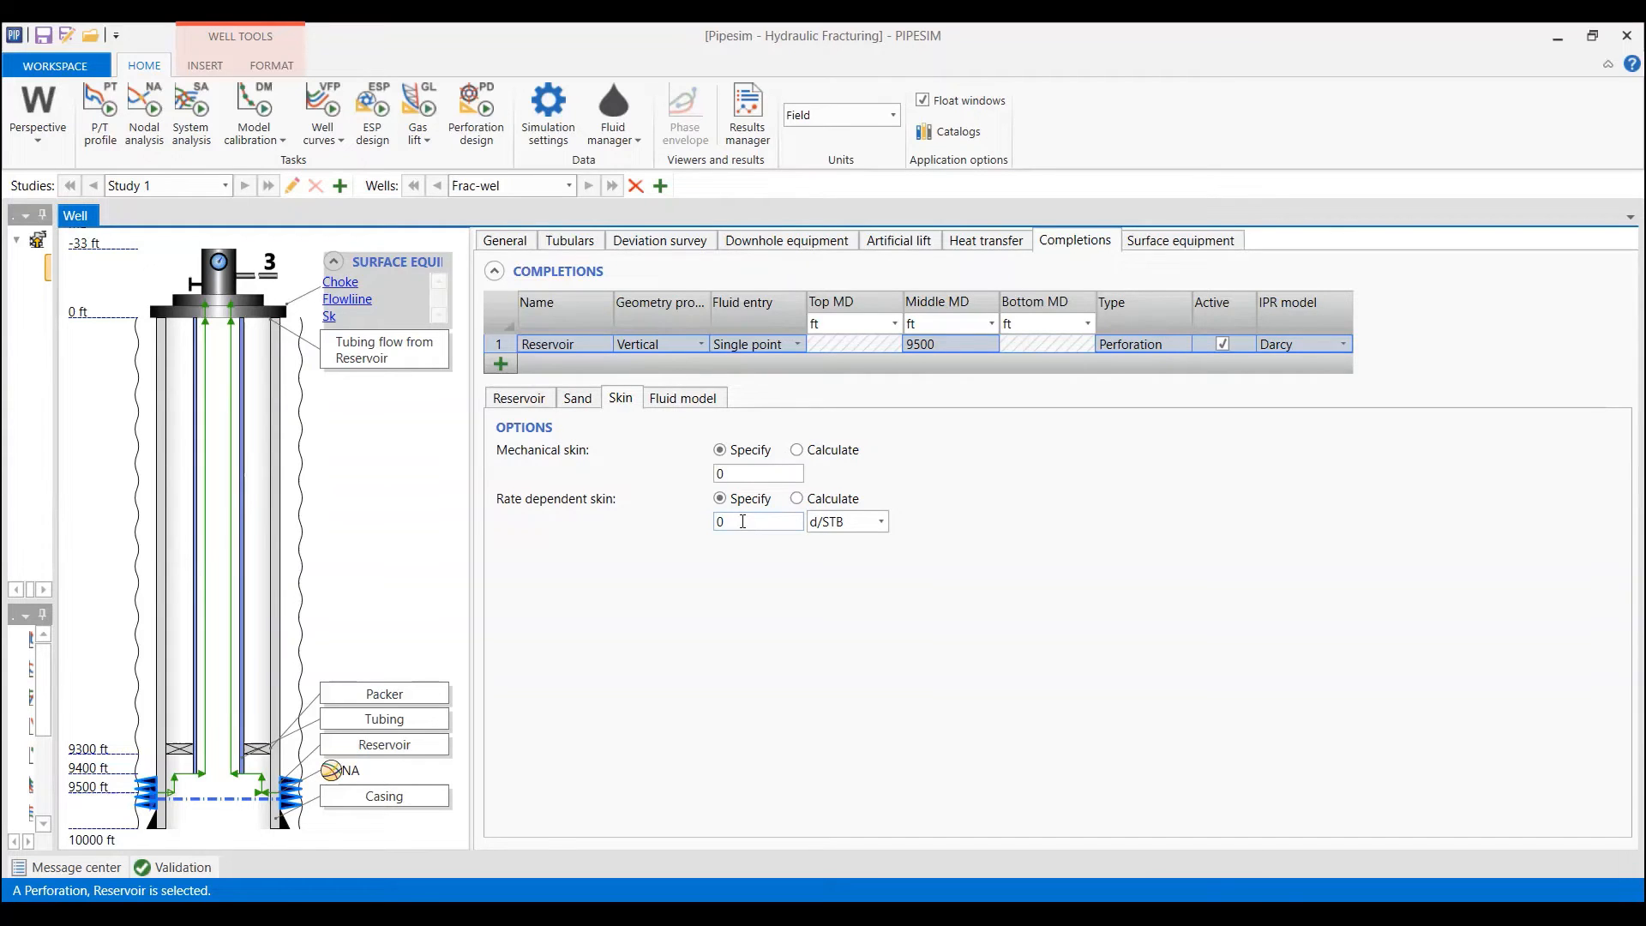
- Examine the parameters for calculating rate dependent skin, and return it to Specify with a value of 0 d/STB
click(797, 498)
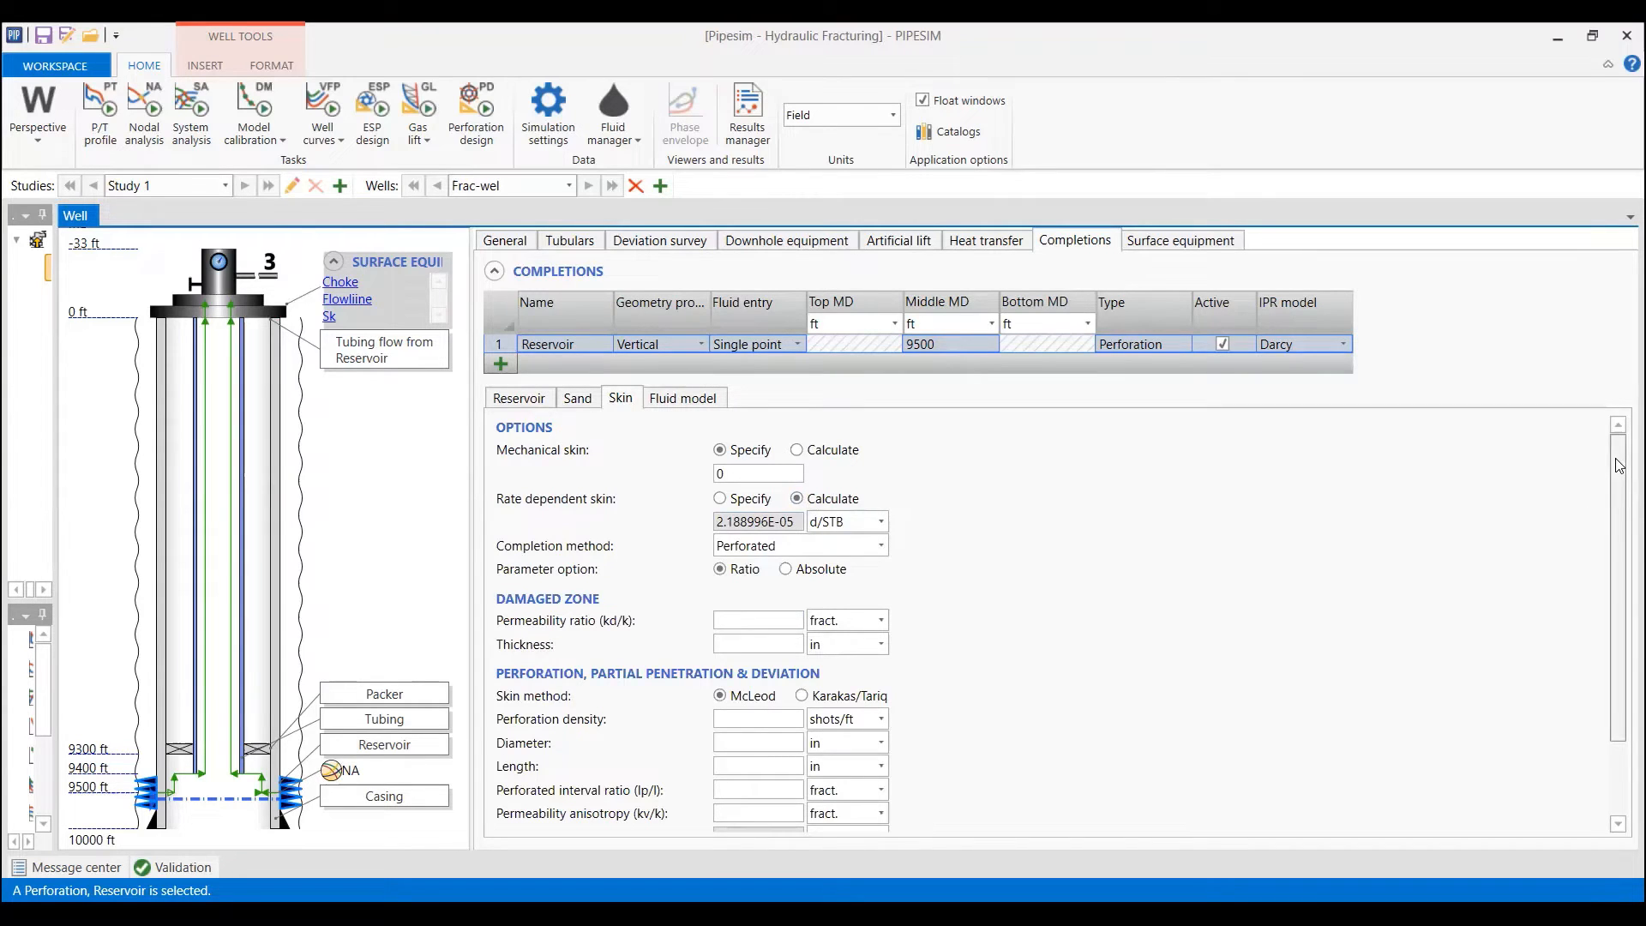
scroll(1622, 584, down, 3)
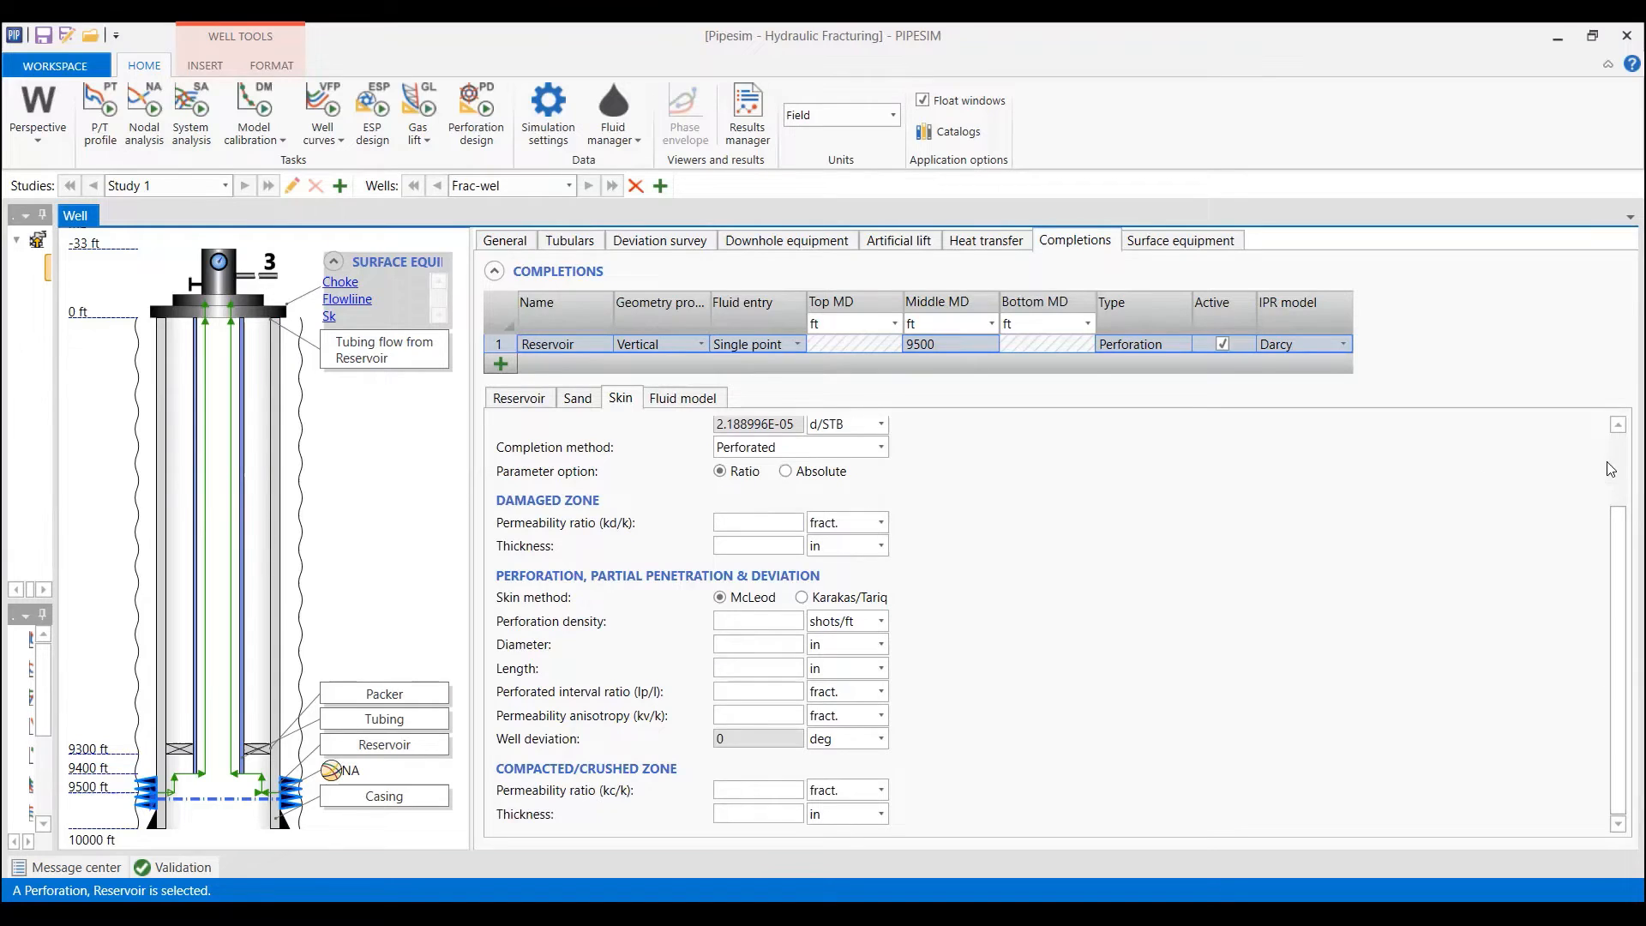
scroll(1620, 475, up, 3)
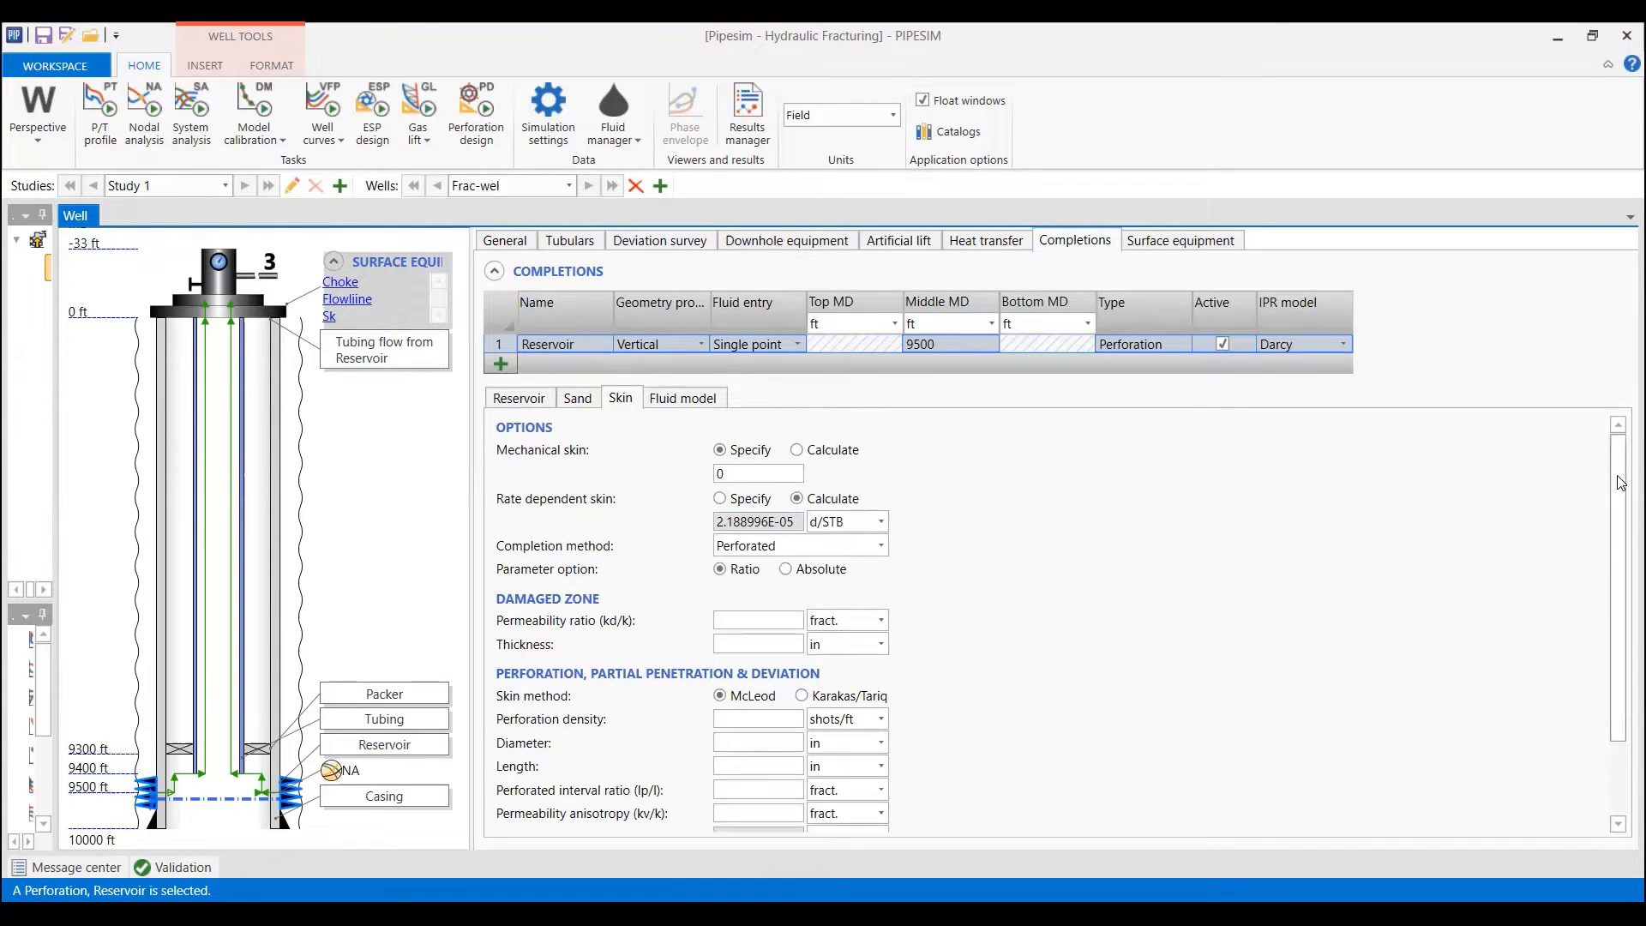
click(736, 502)
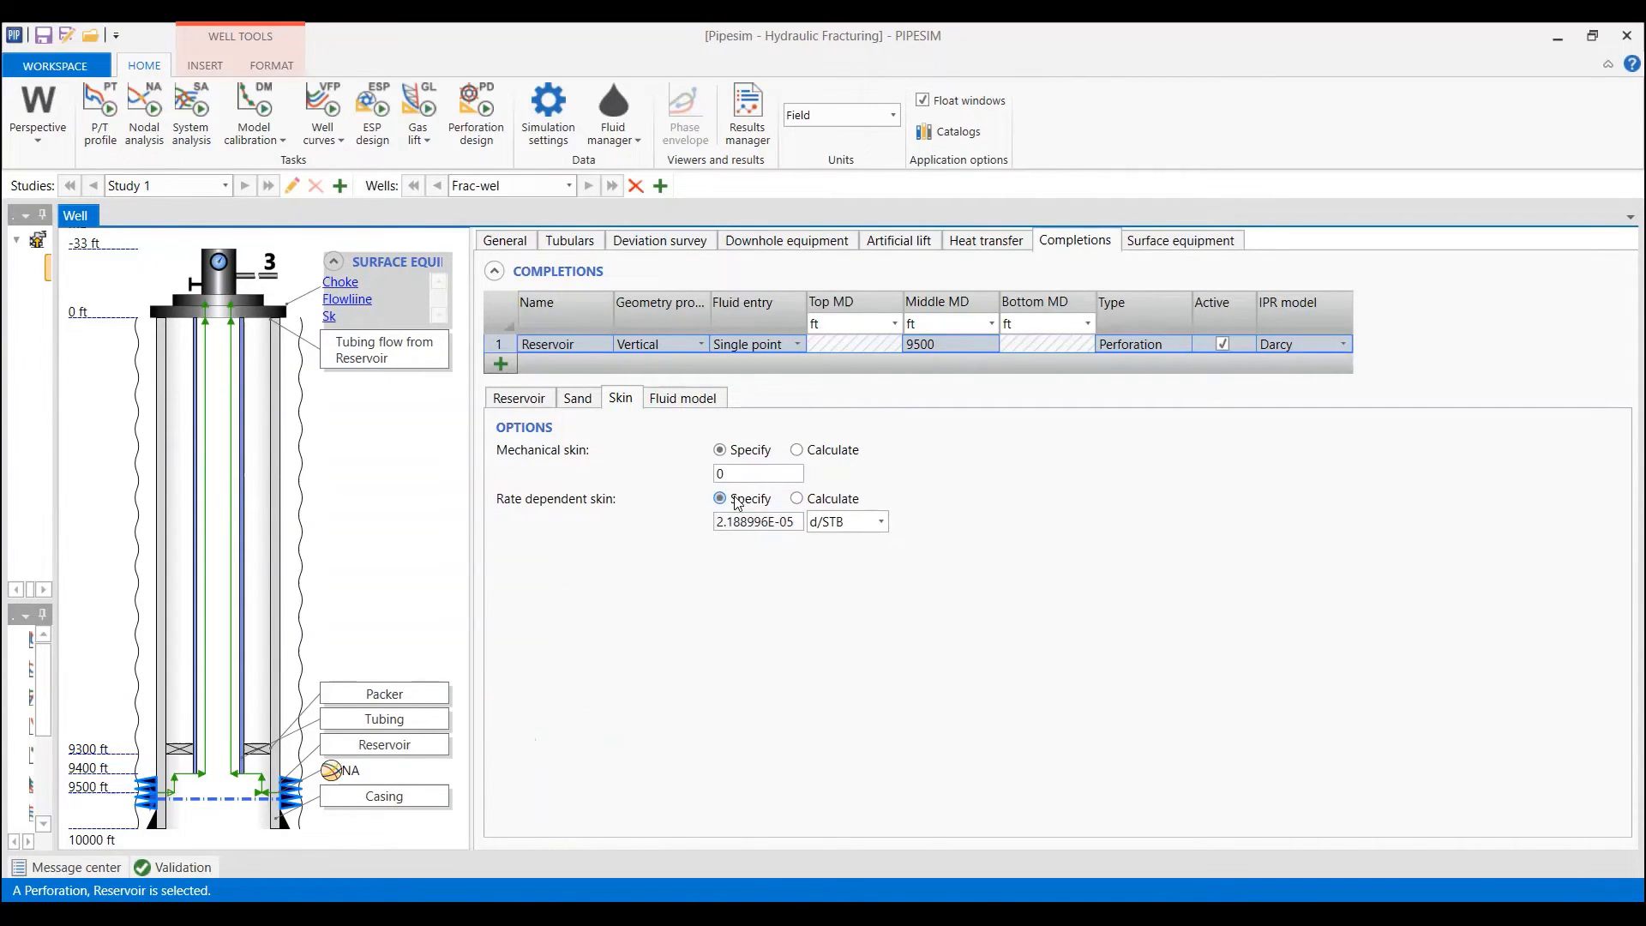
drag(796, 522, 632, 507)
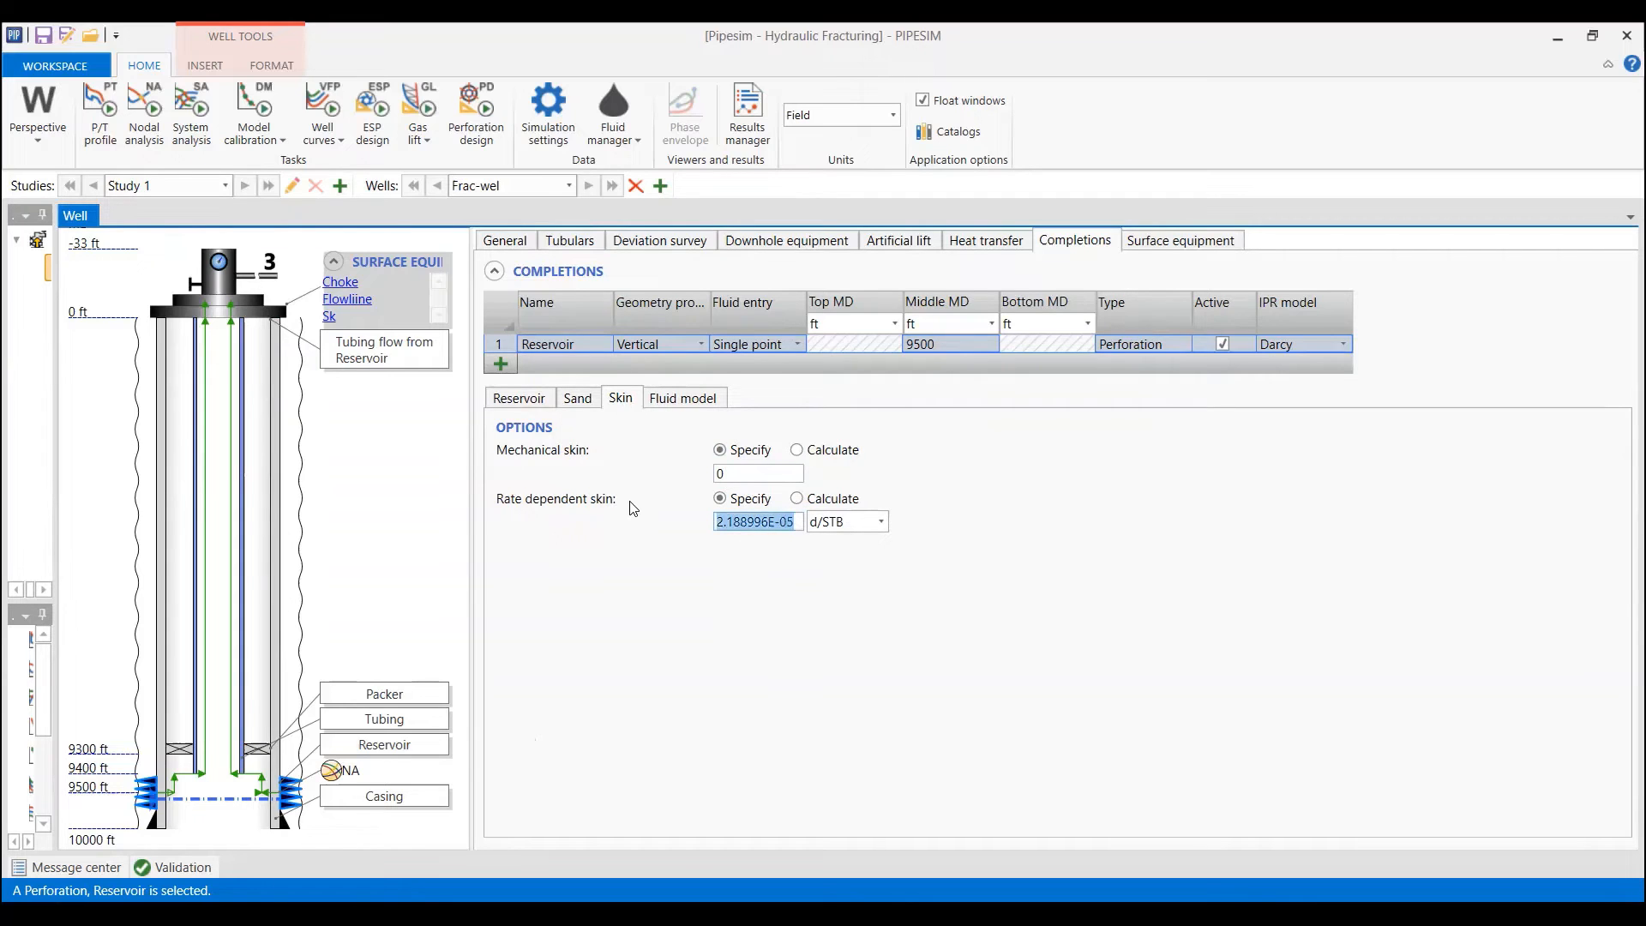
text(0)
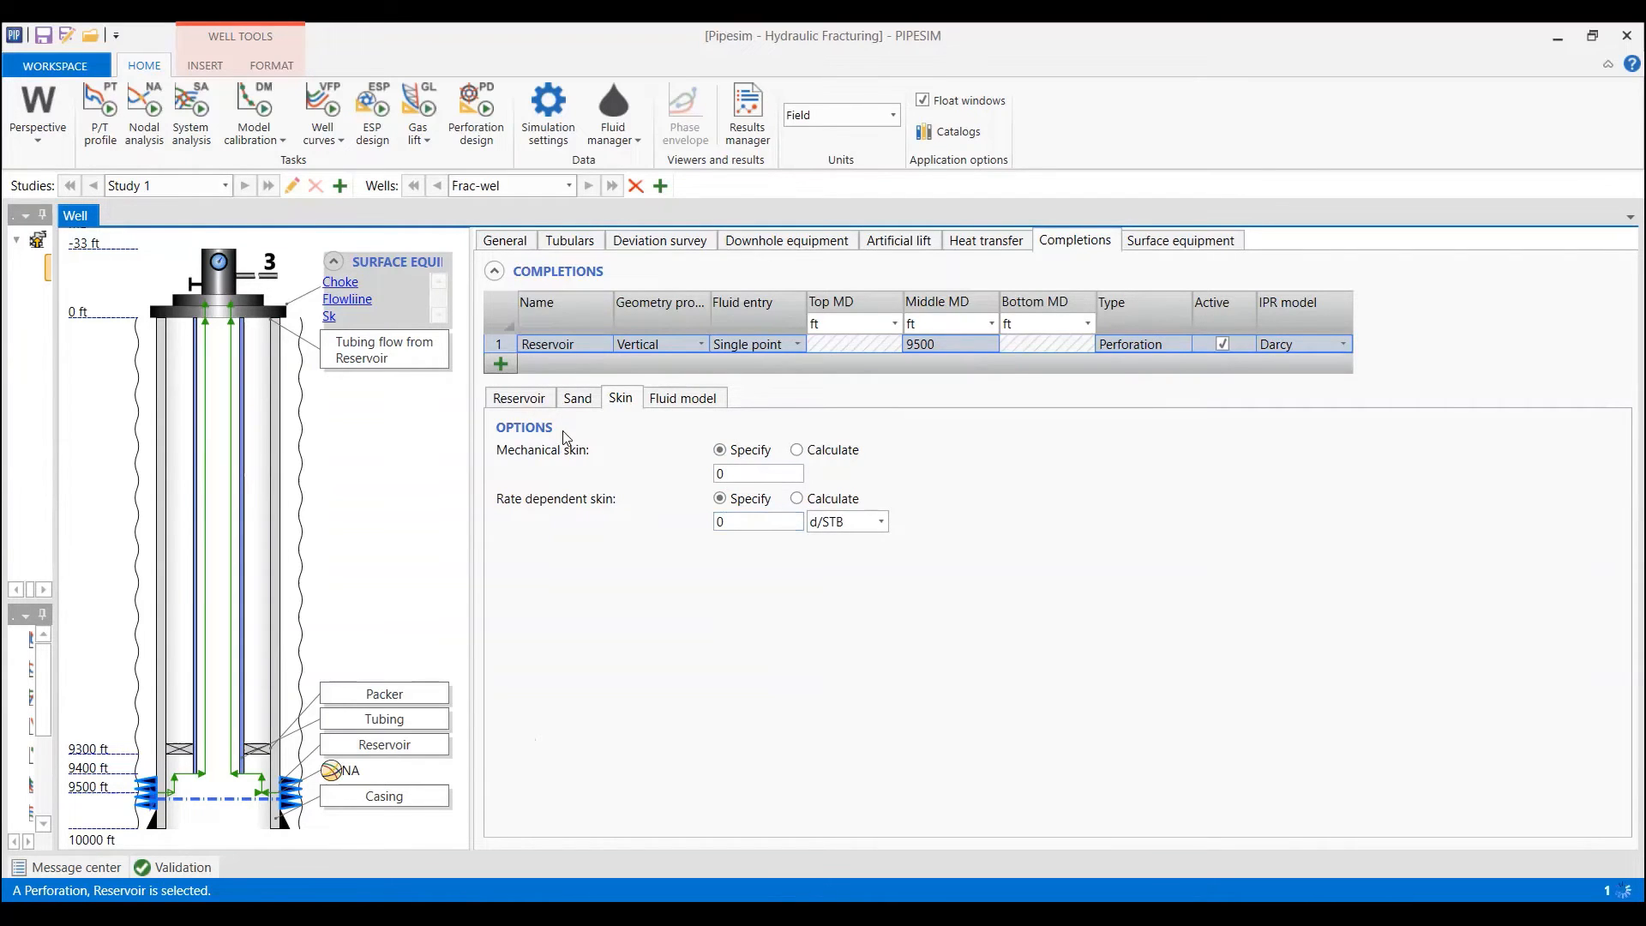
- Turn the reservoir's Vogel below bubble point option off and back on to compare the inflow curves
click(518, 399)
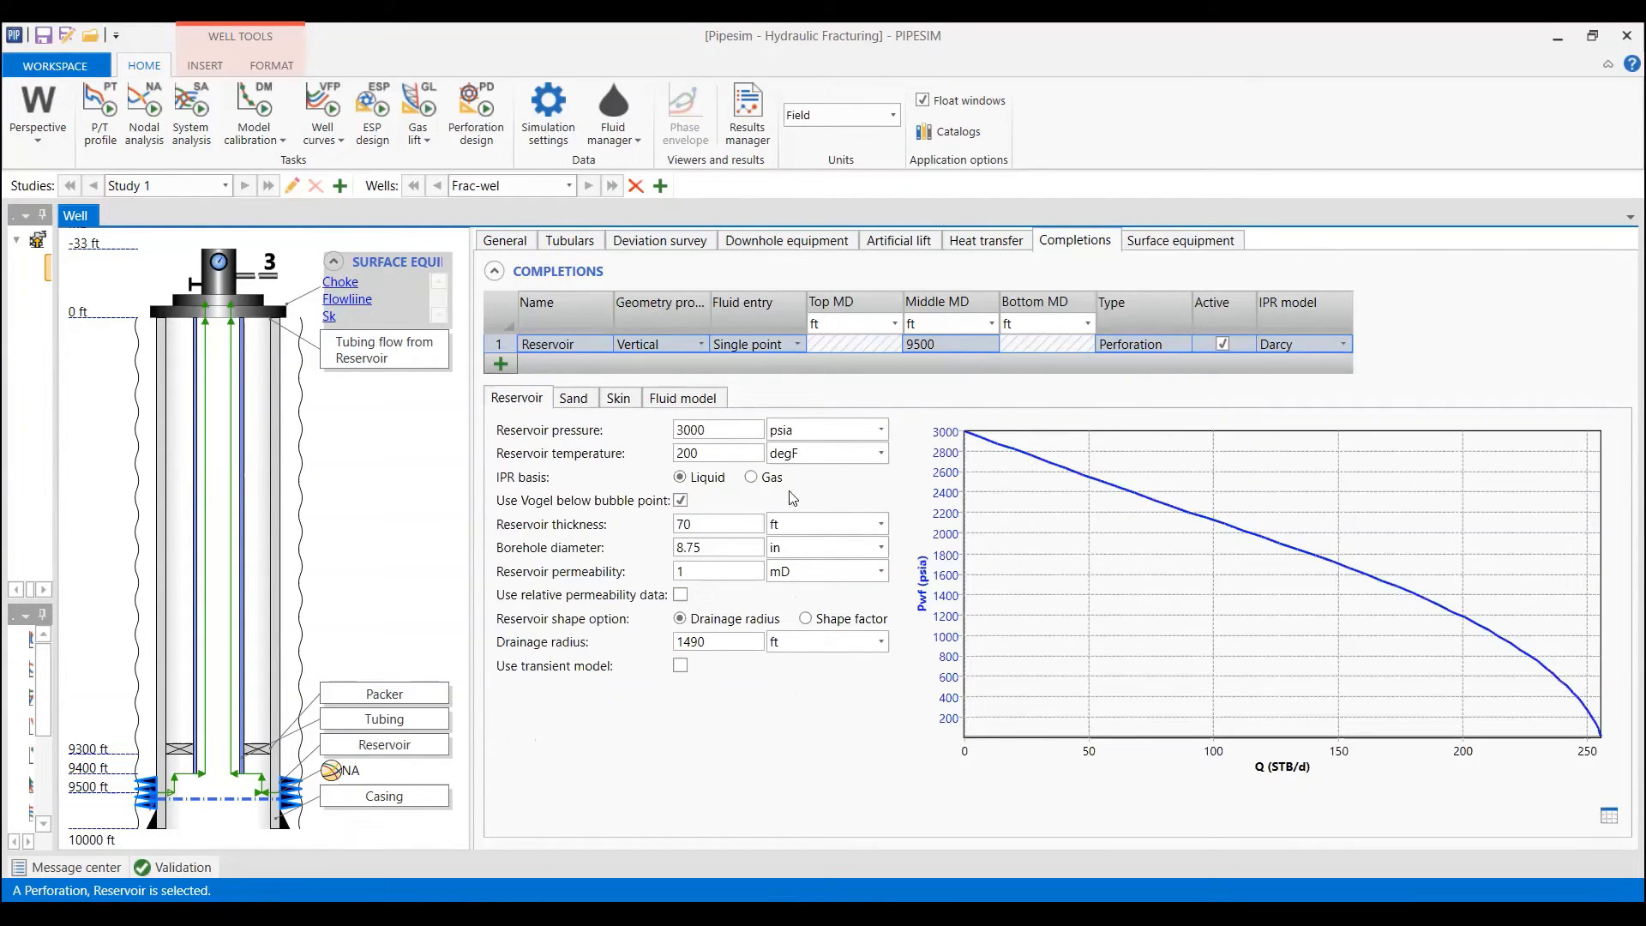
click(695, 429)
click(681, 502)
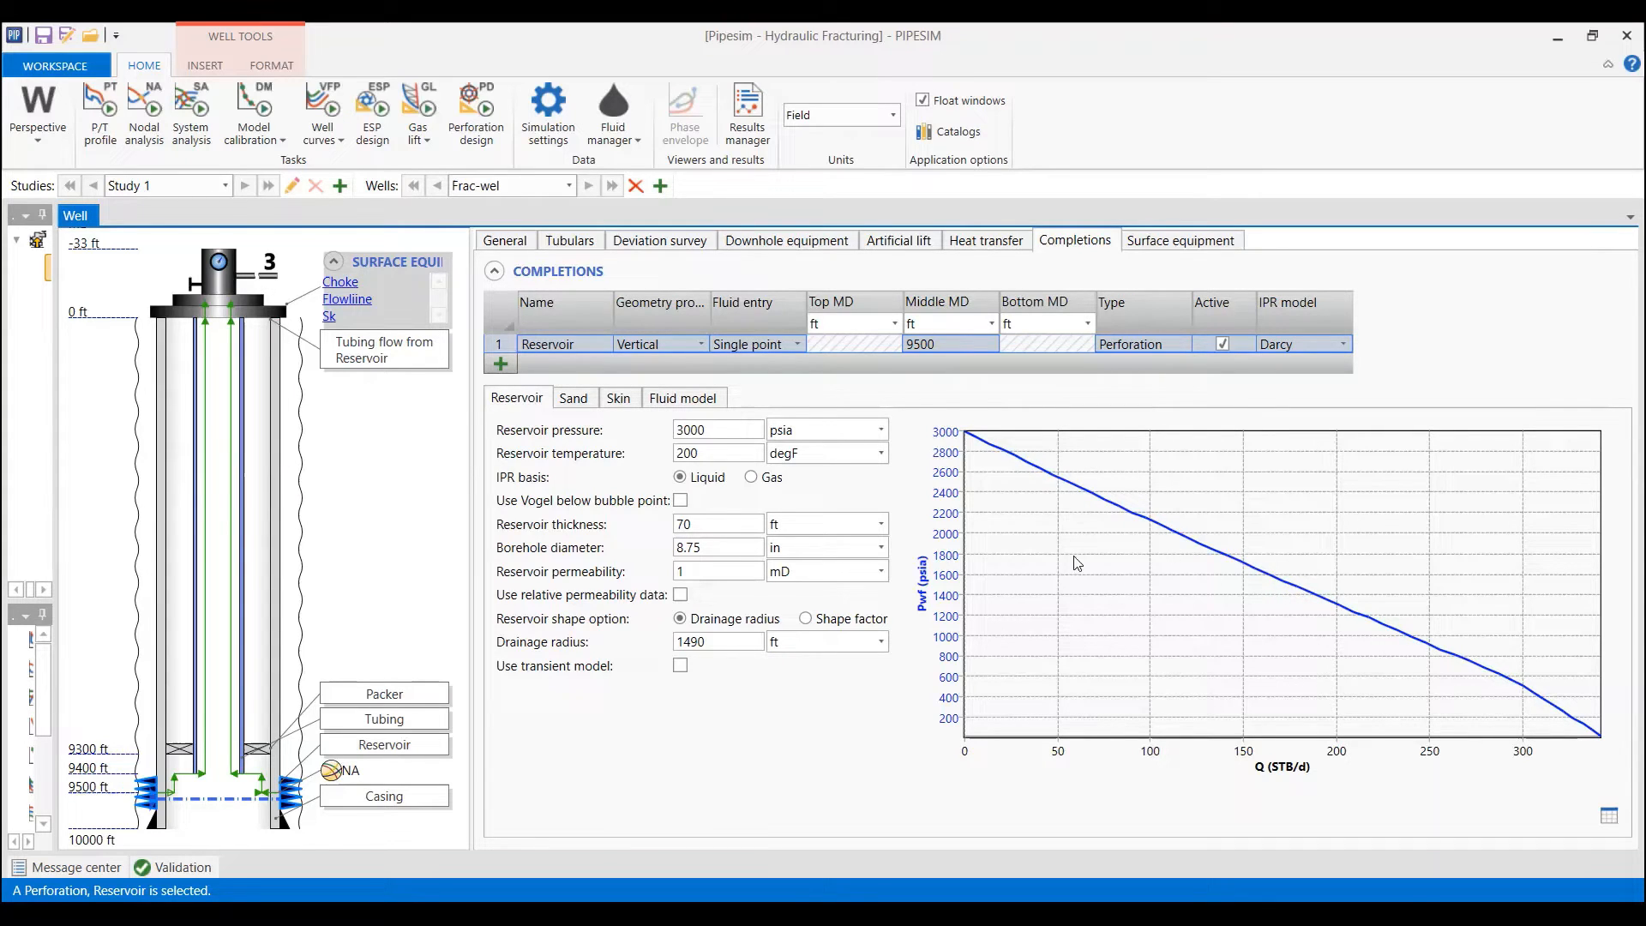
click(680, 501)
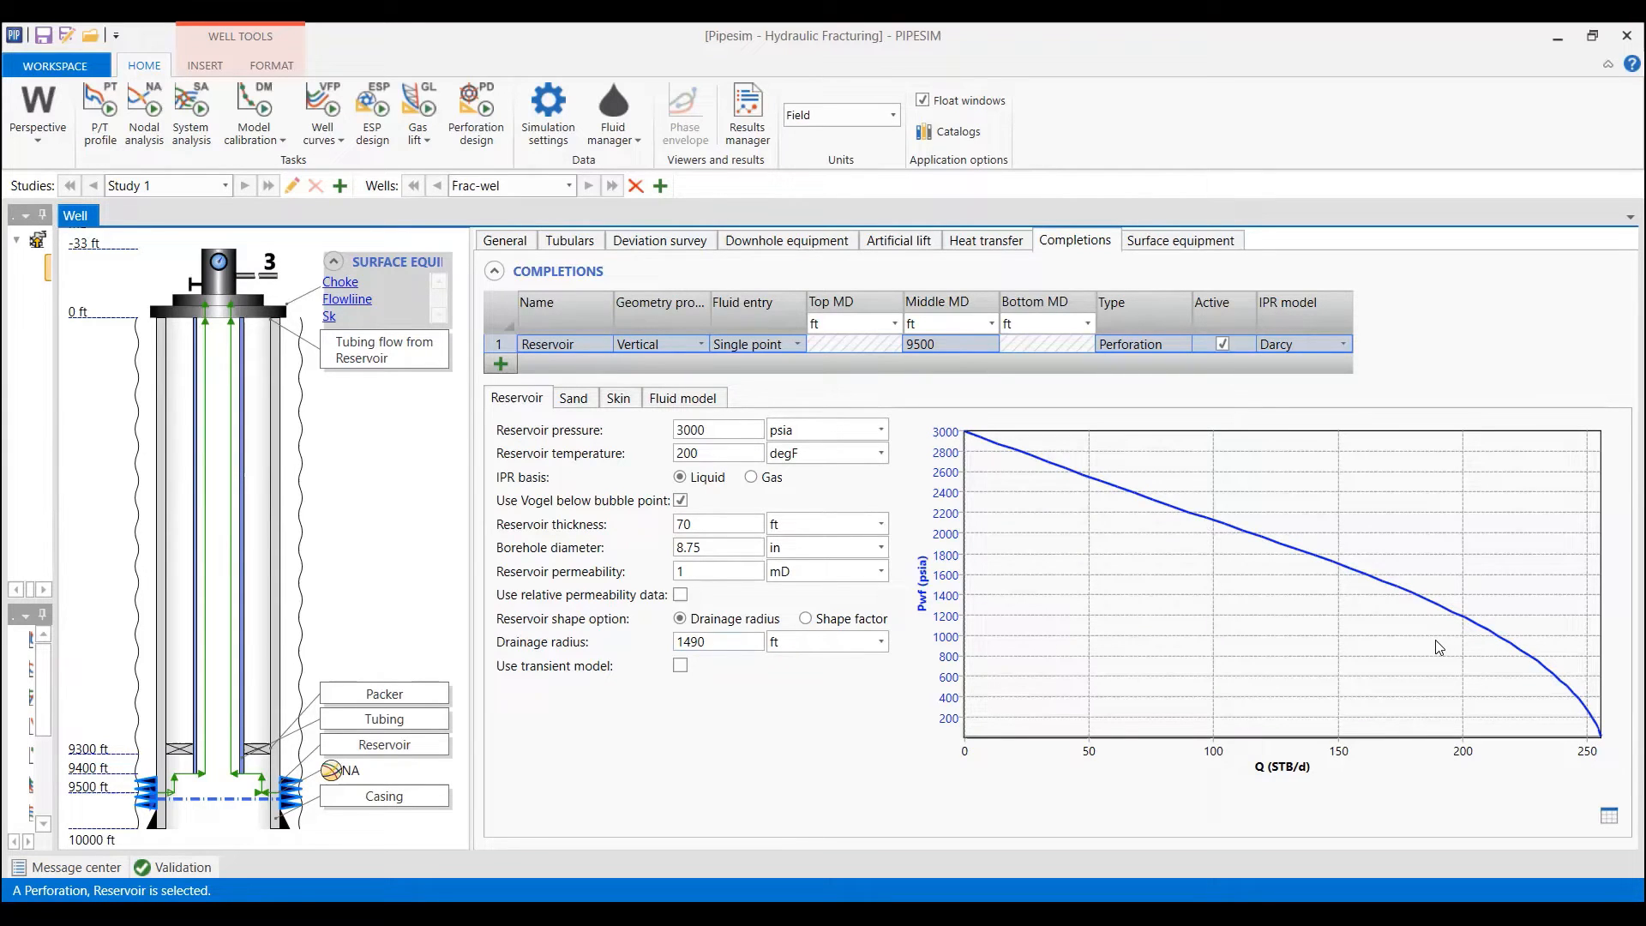
- Inspect the reservoir's inflow performance data as a table of Q and Pwf, and return to the plot
click(1606, 818)
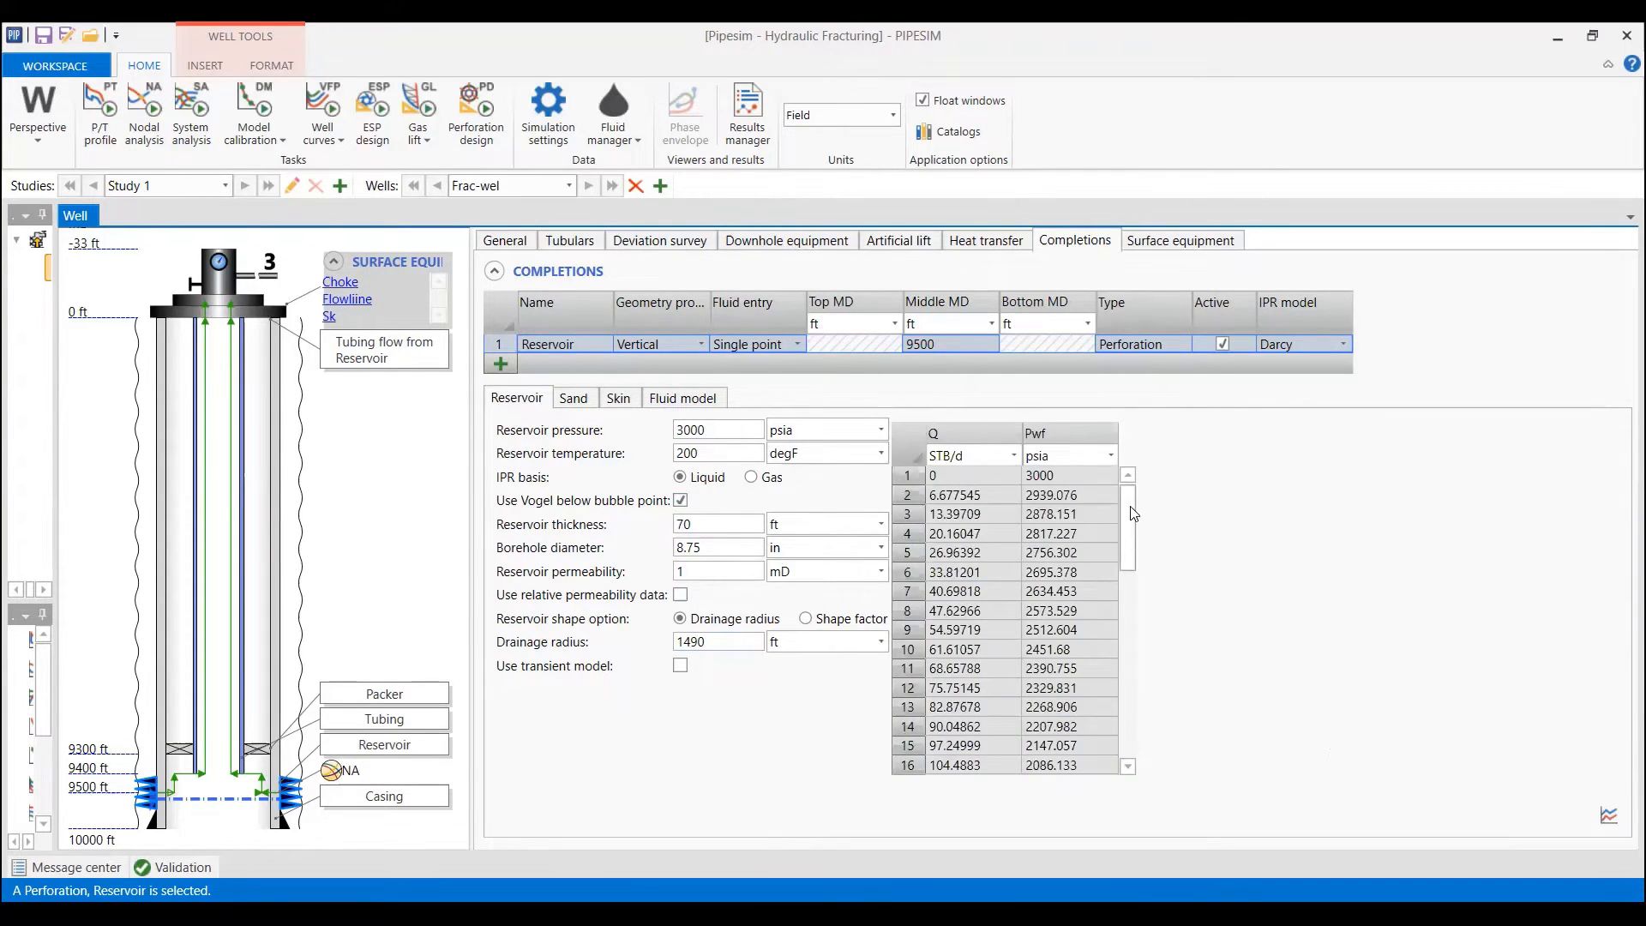
mouse_move(1130, 506)
mouse_down()
mouse_move(1127, 718)
mouse_move(1128, 486)
mouse_up()
drag(969, 476, 1068, 659)
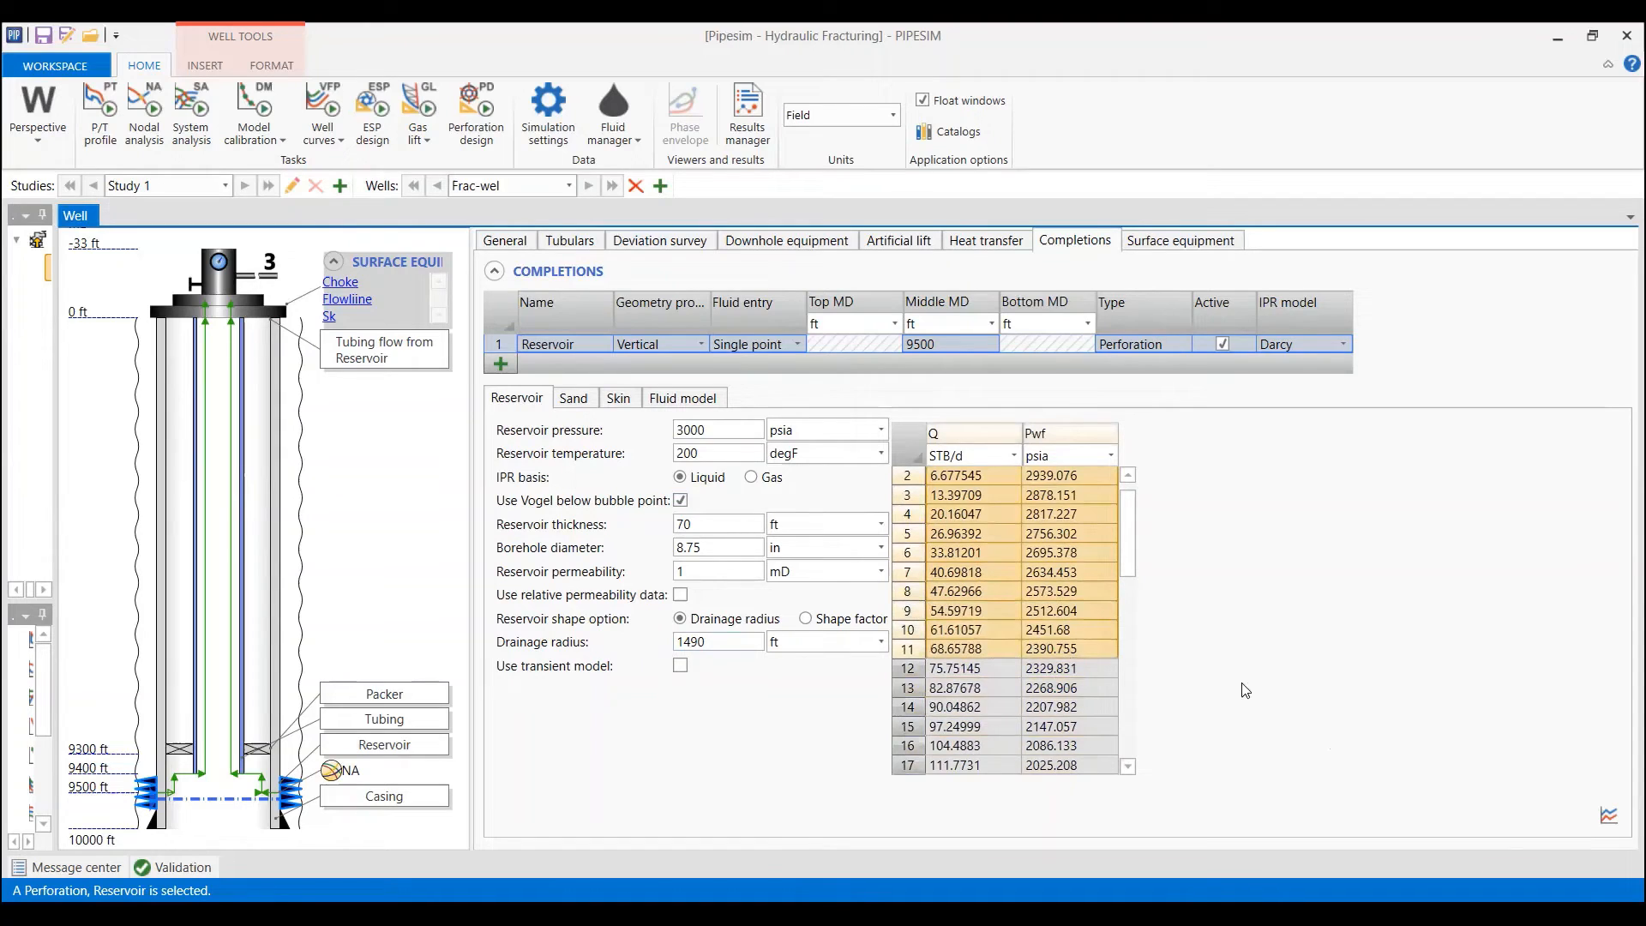
click(1609, 817)
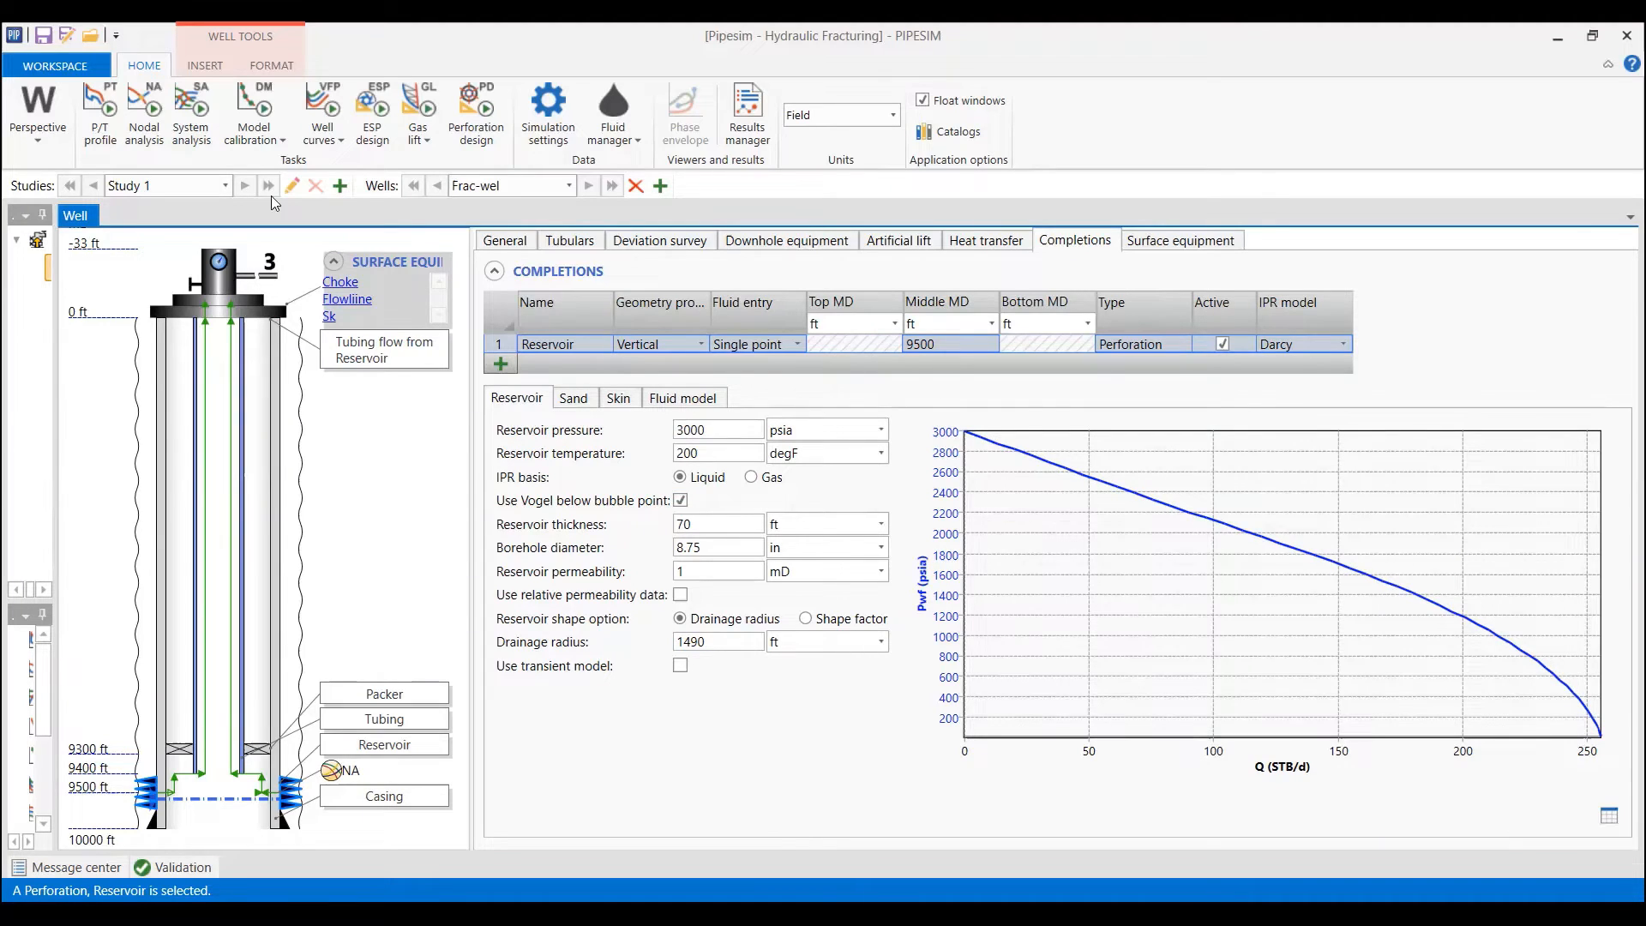
- Check the Nodal analysis setup and the well's surface equipment, and return to the completion settings
click(155, 128)
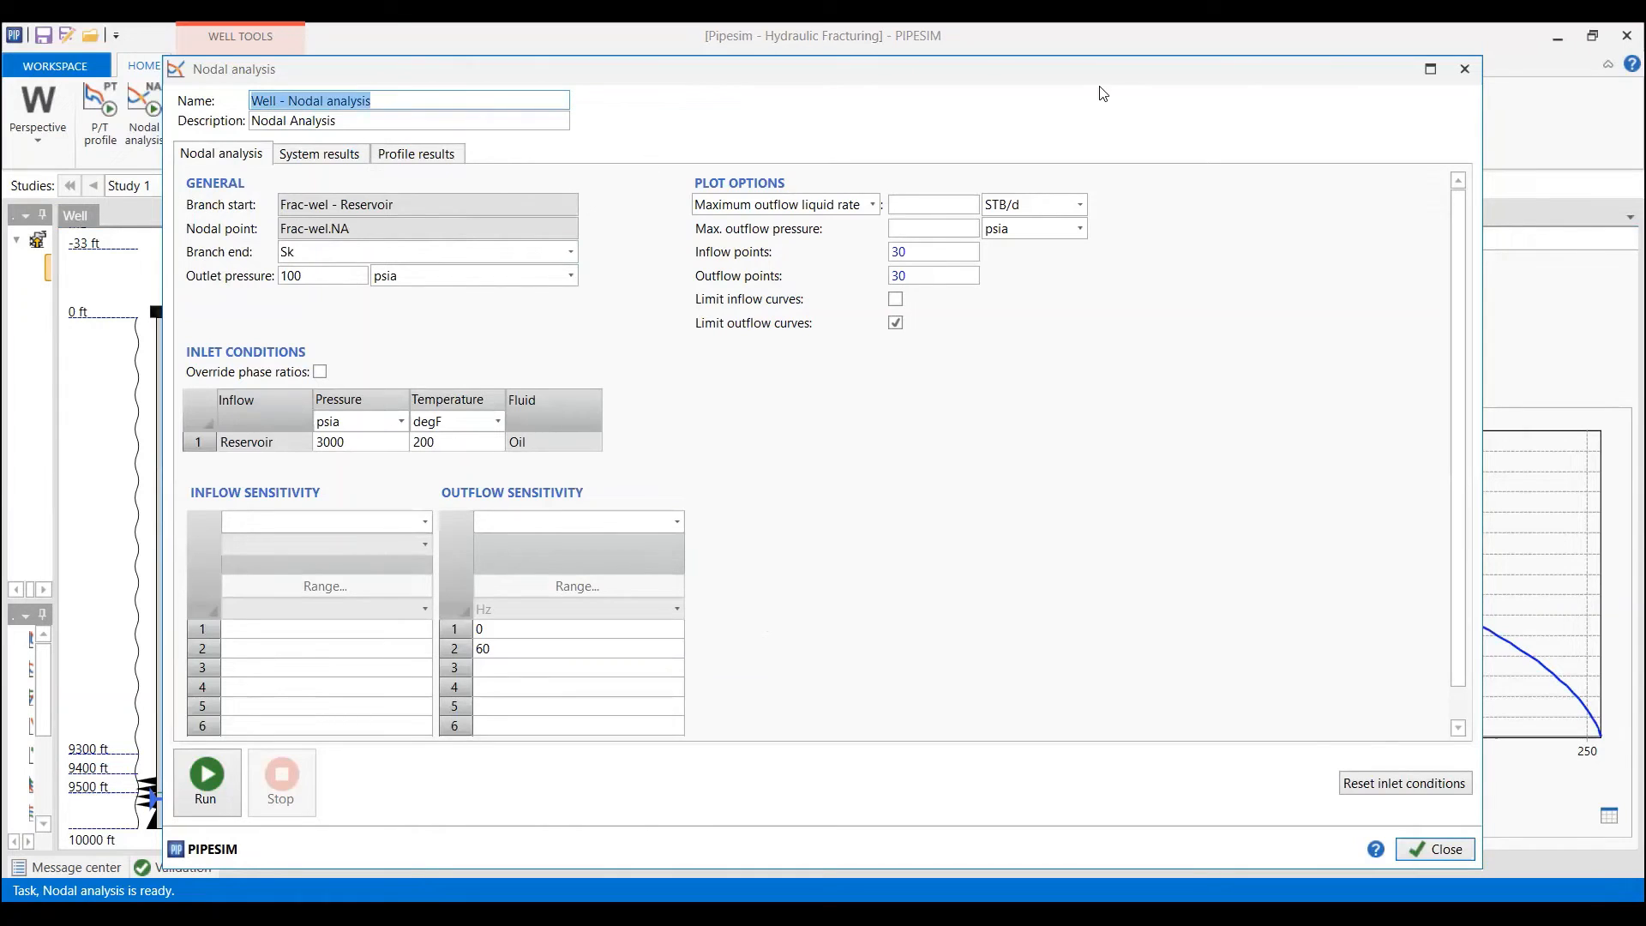
click(1464, 68)
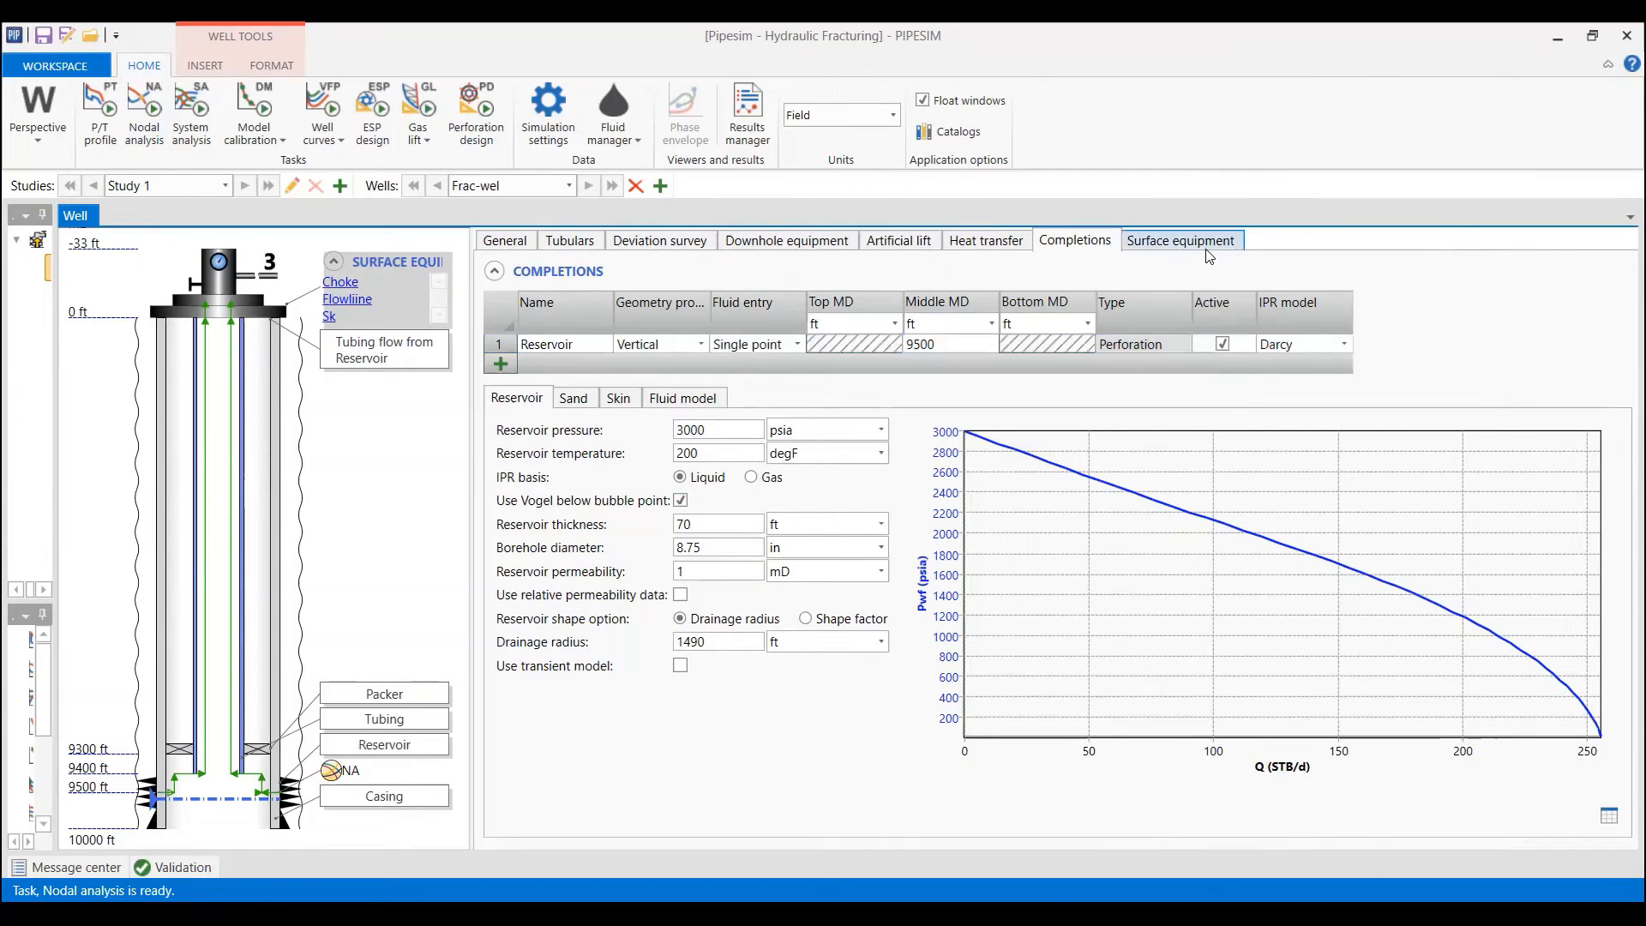
click(1206, 244)
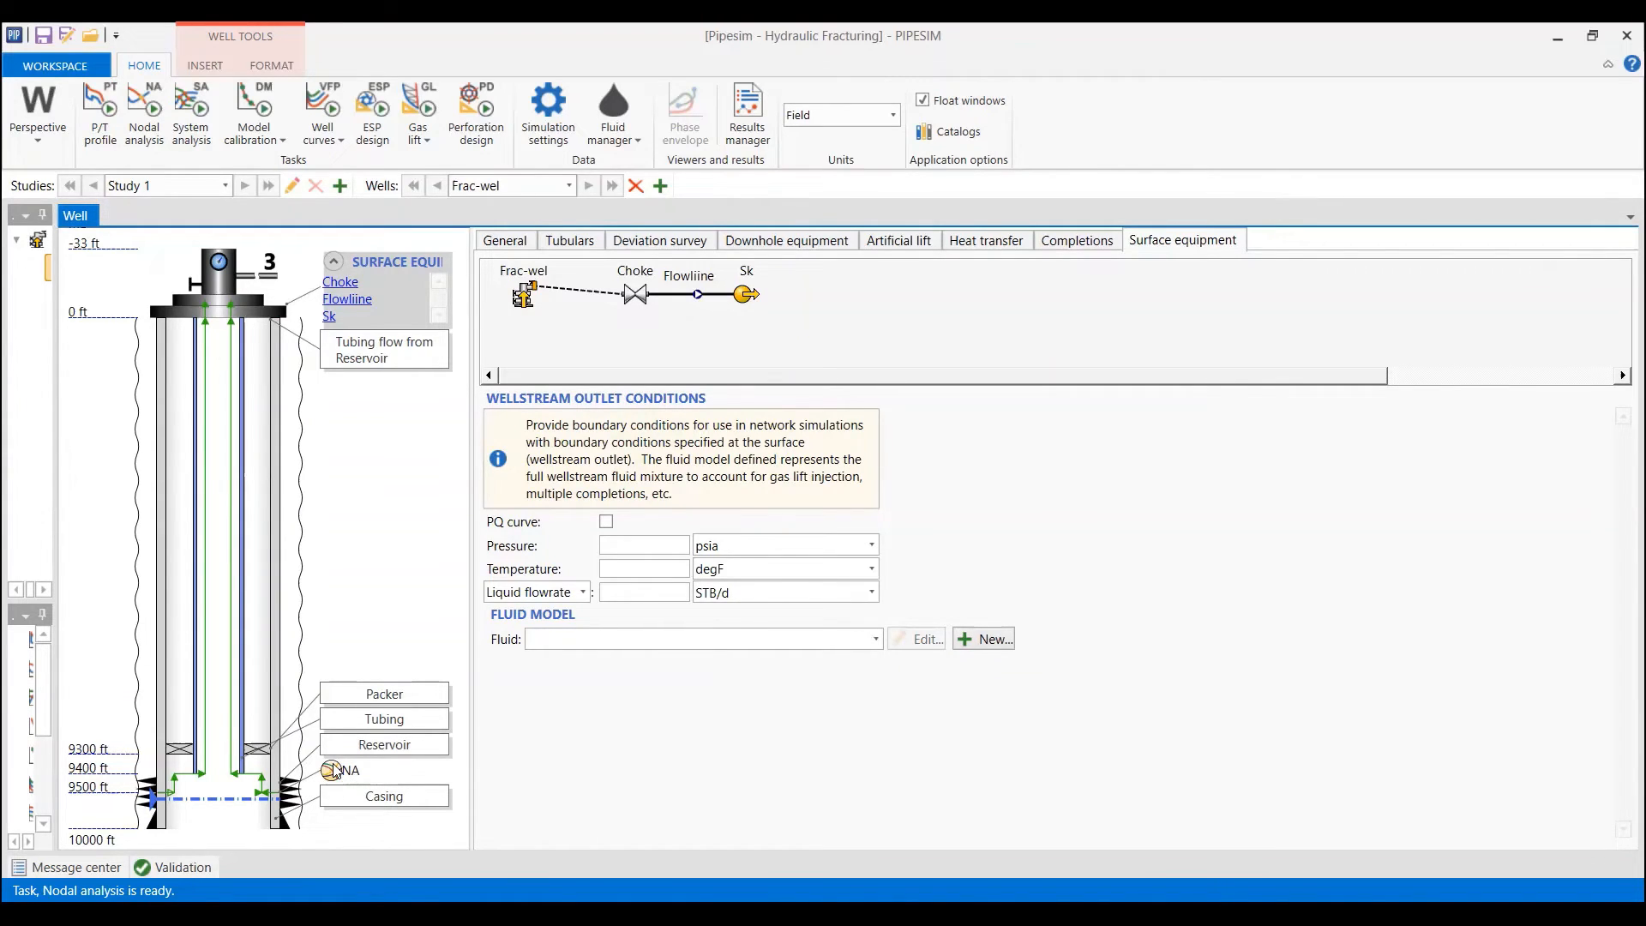
click(1084, 243)
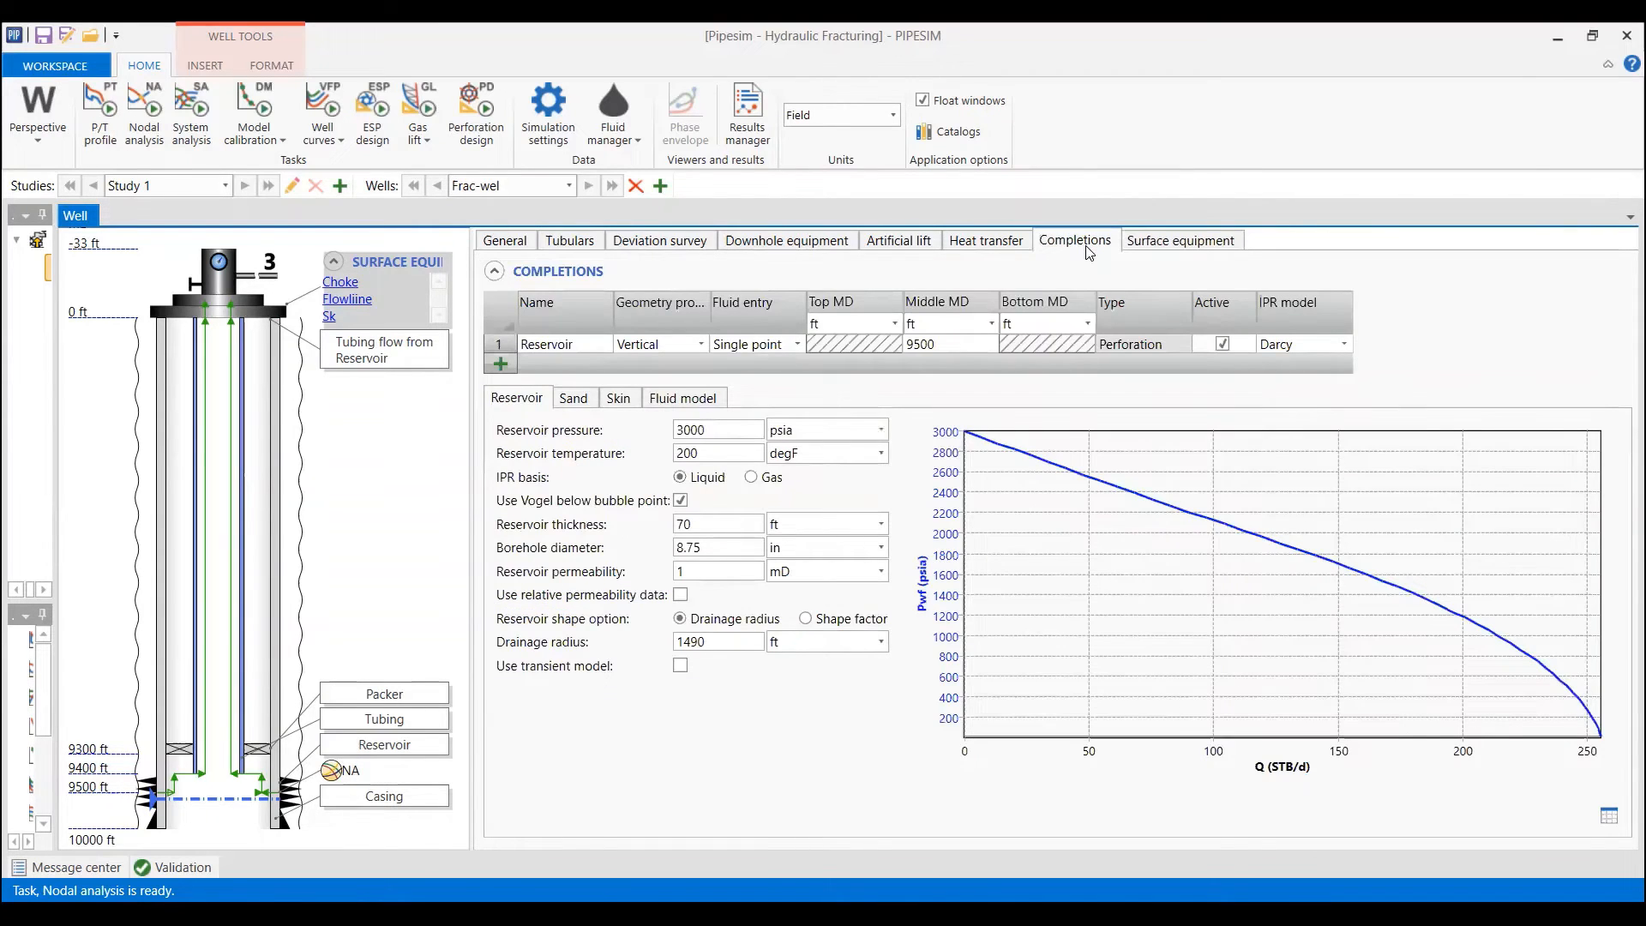
- Open the well's Nodal analysis in a maximized window and set its branch end to Frac-wel - Wellhead
click(151, 138)
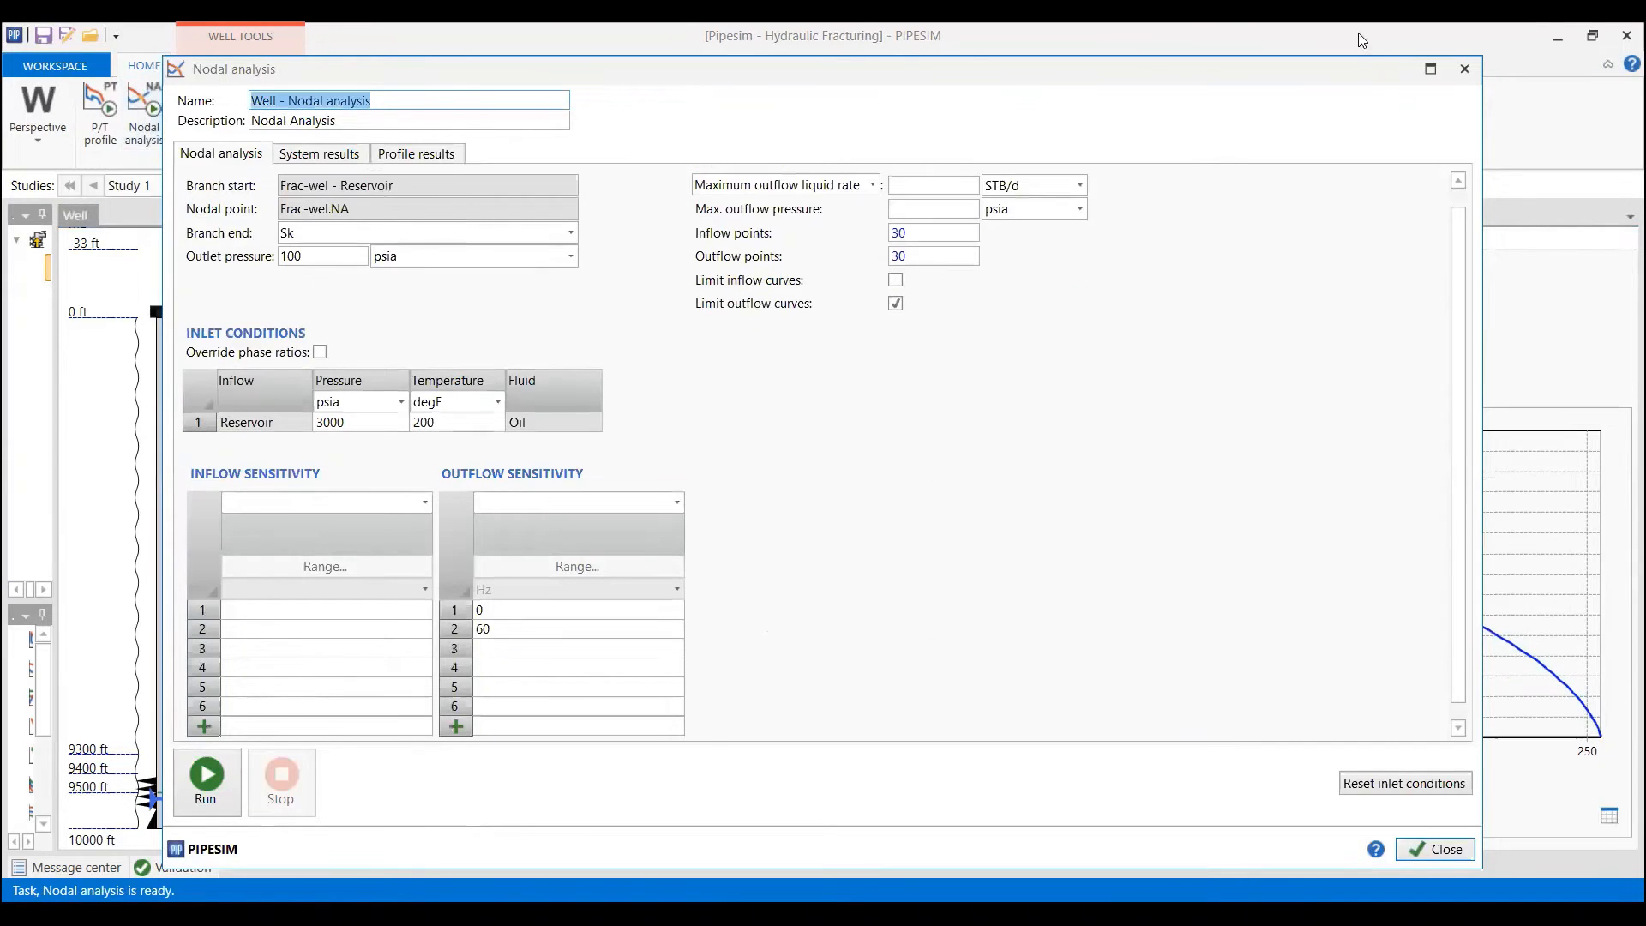
click(1432, 69)
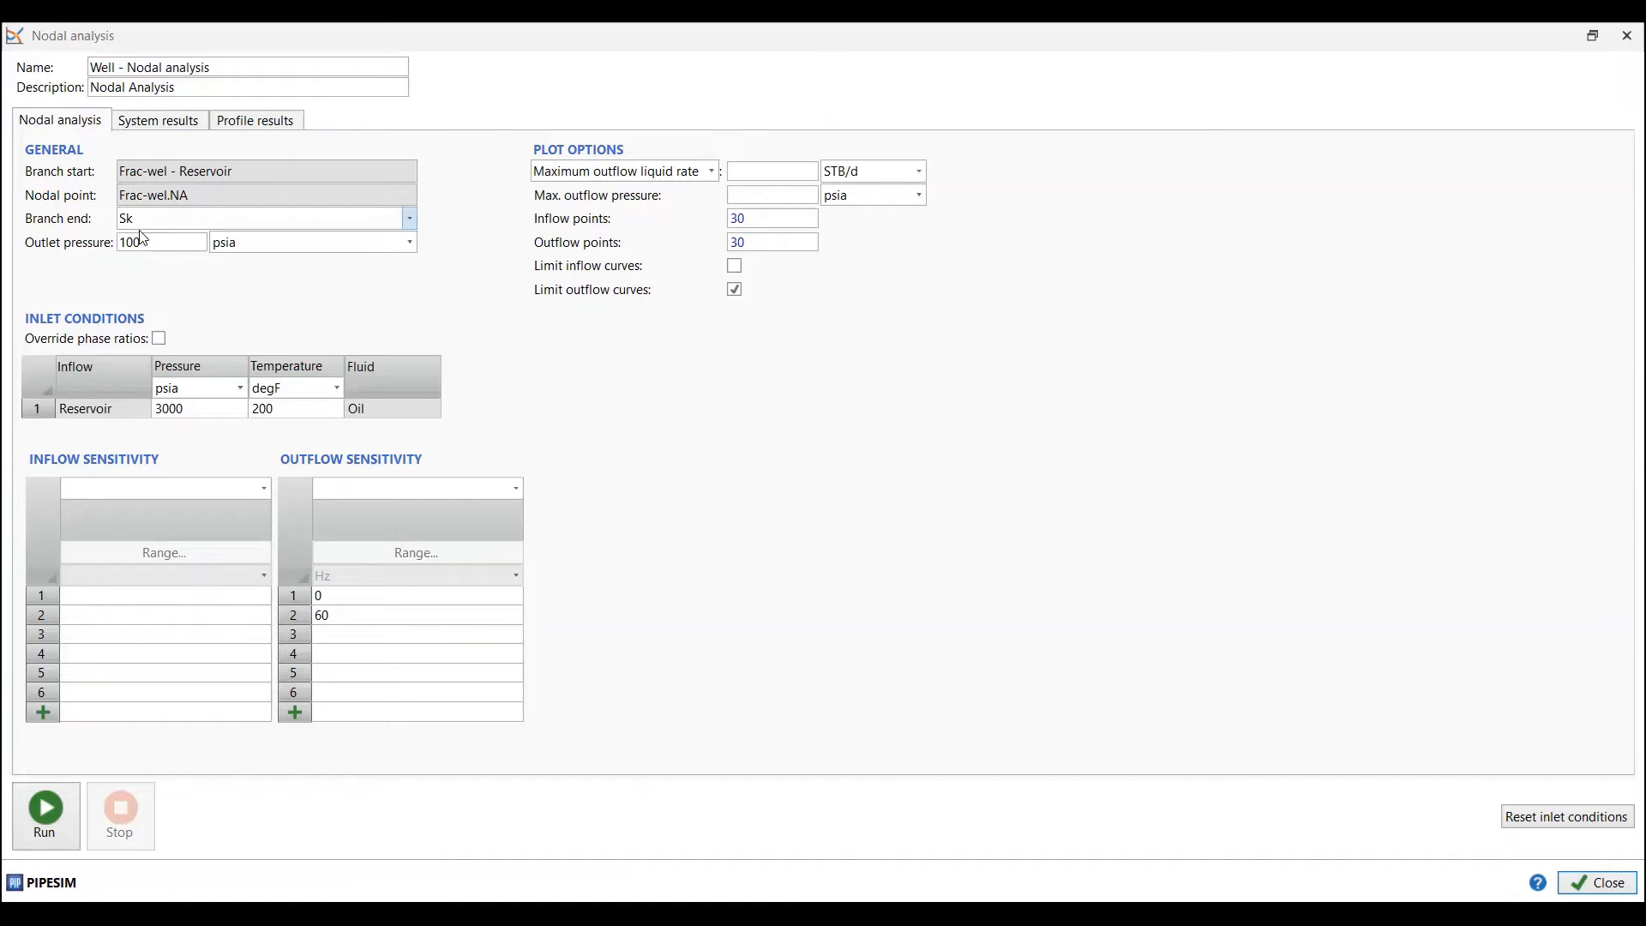
click(158, 212)
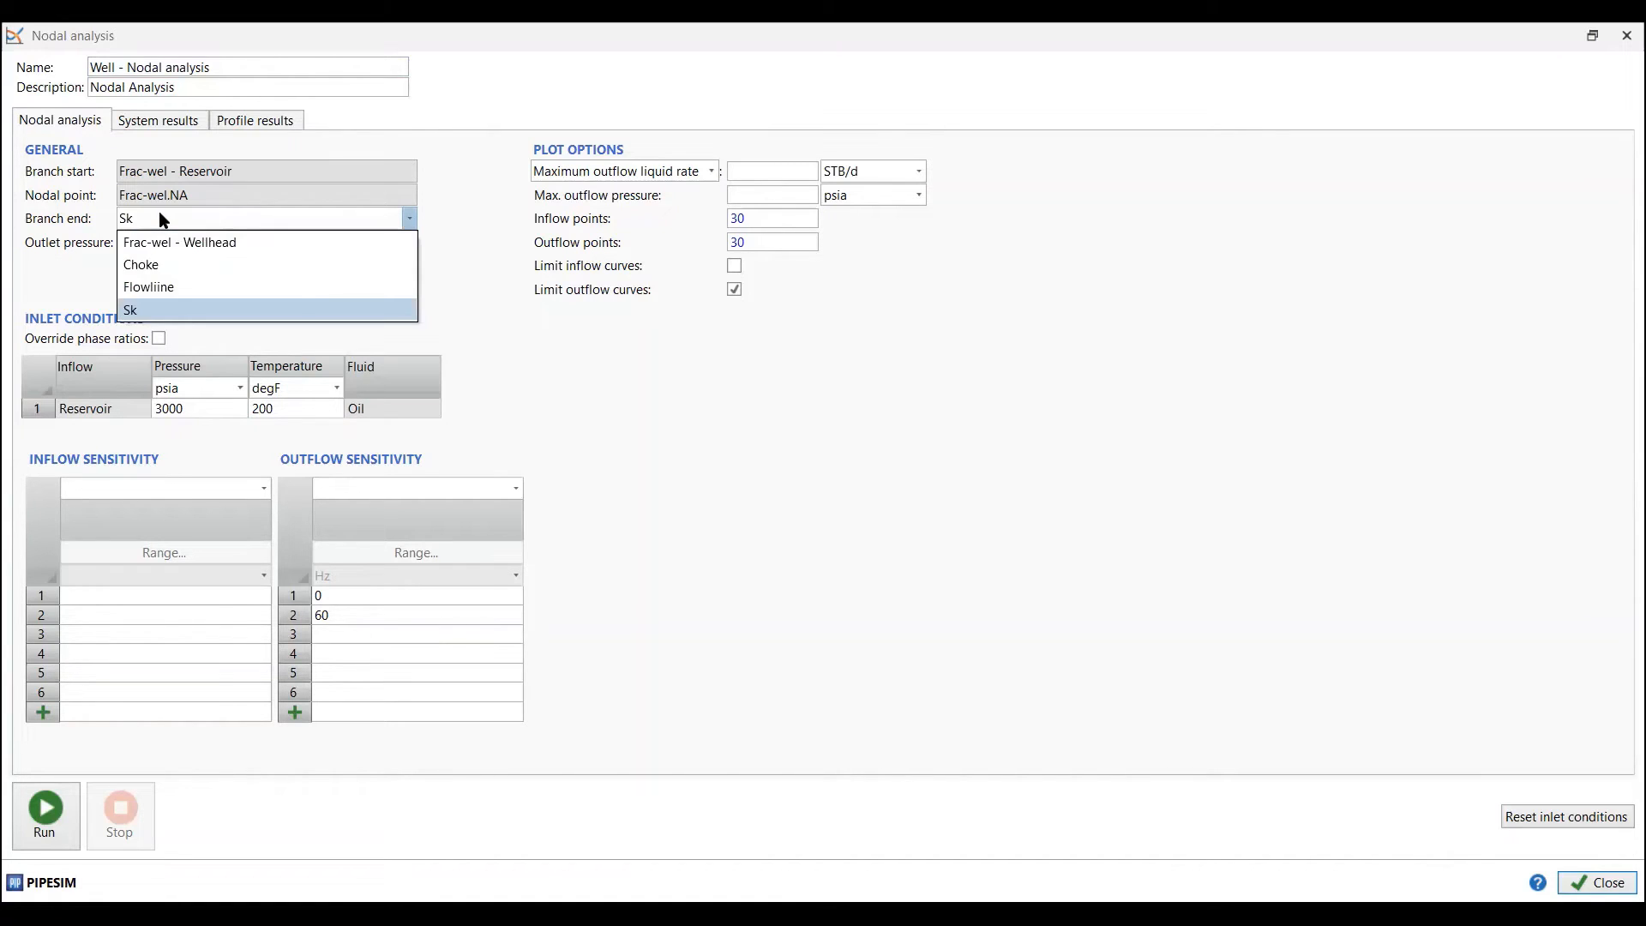
click(252, 244)
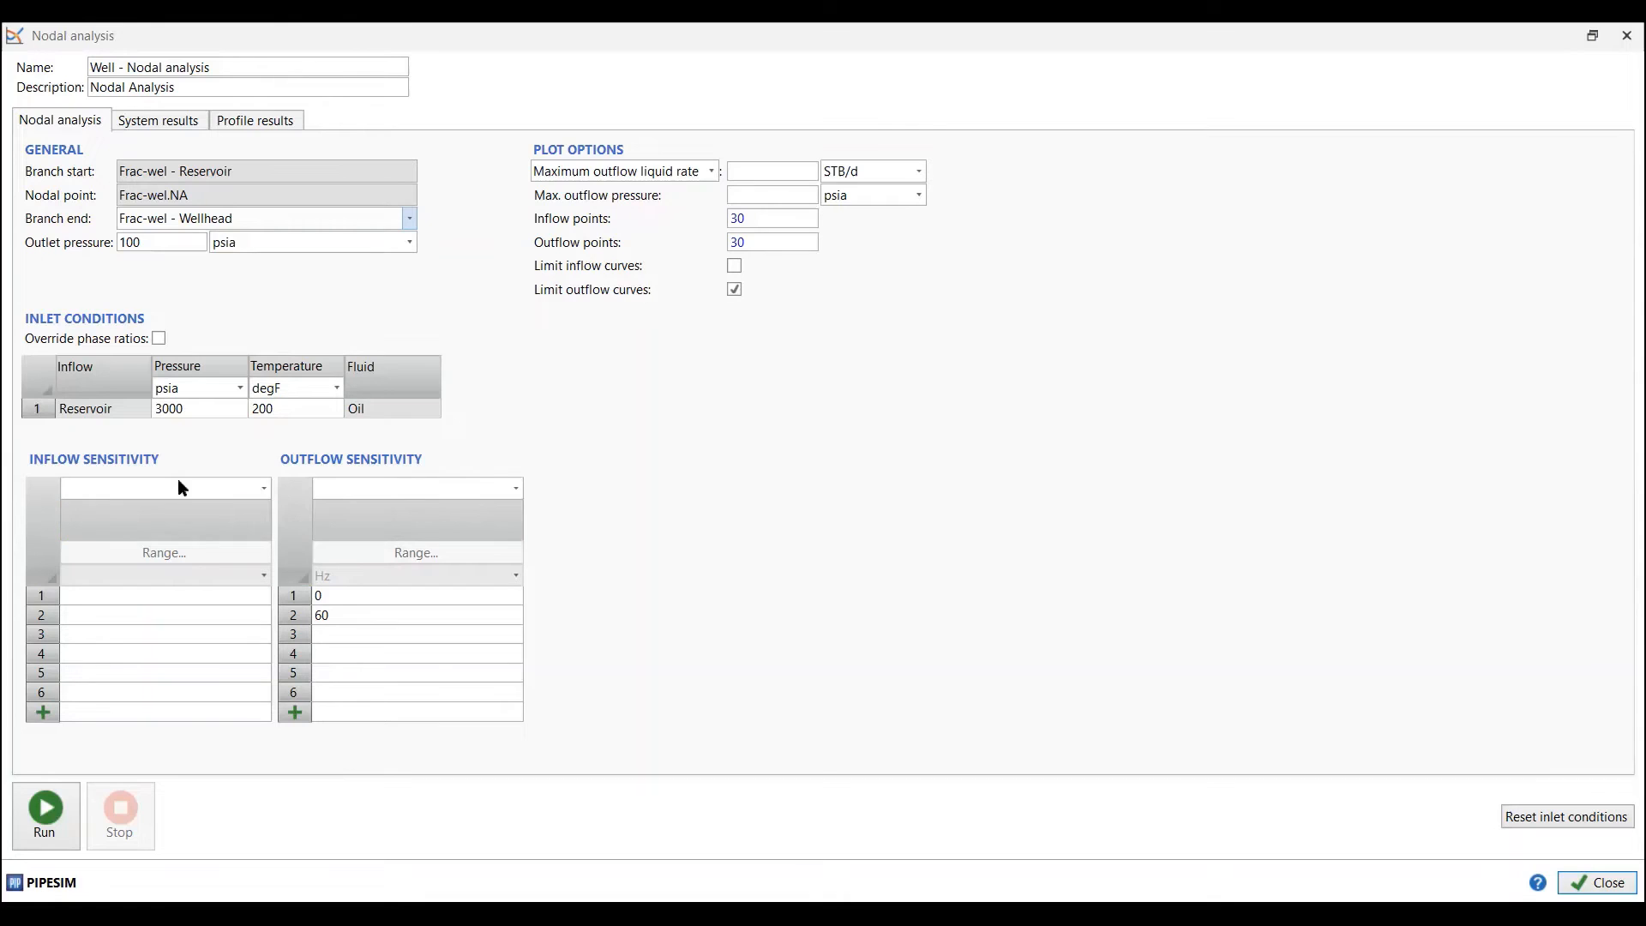
- Leave the outflow sensitivity variable blank, run the nodal analysis, and close its window after viewing the results
click(343, 488)
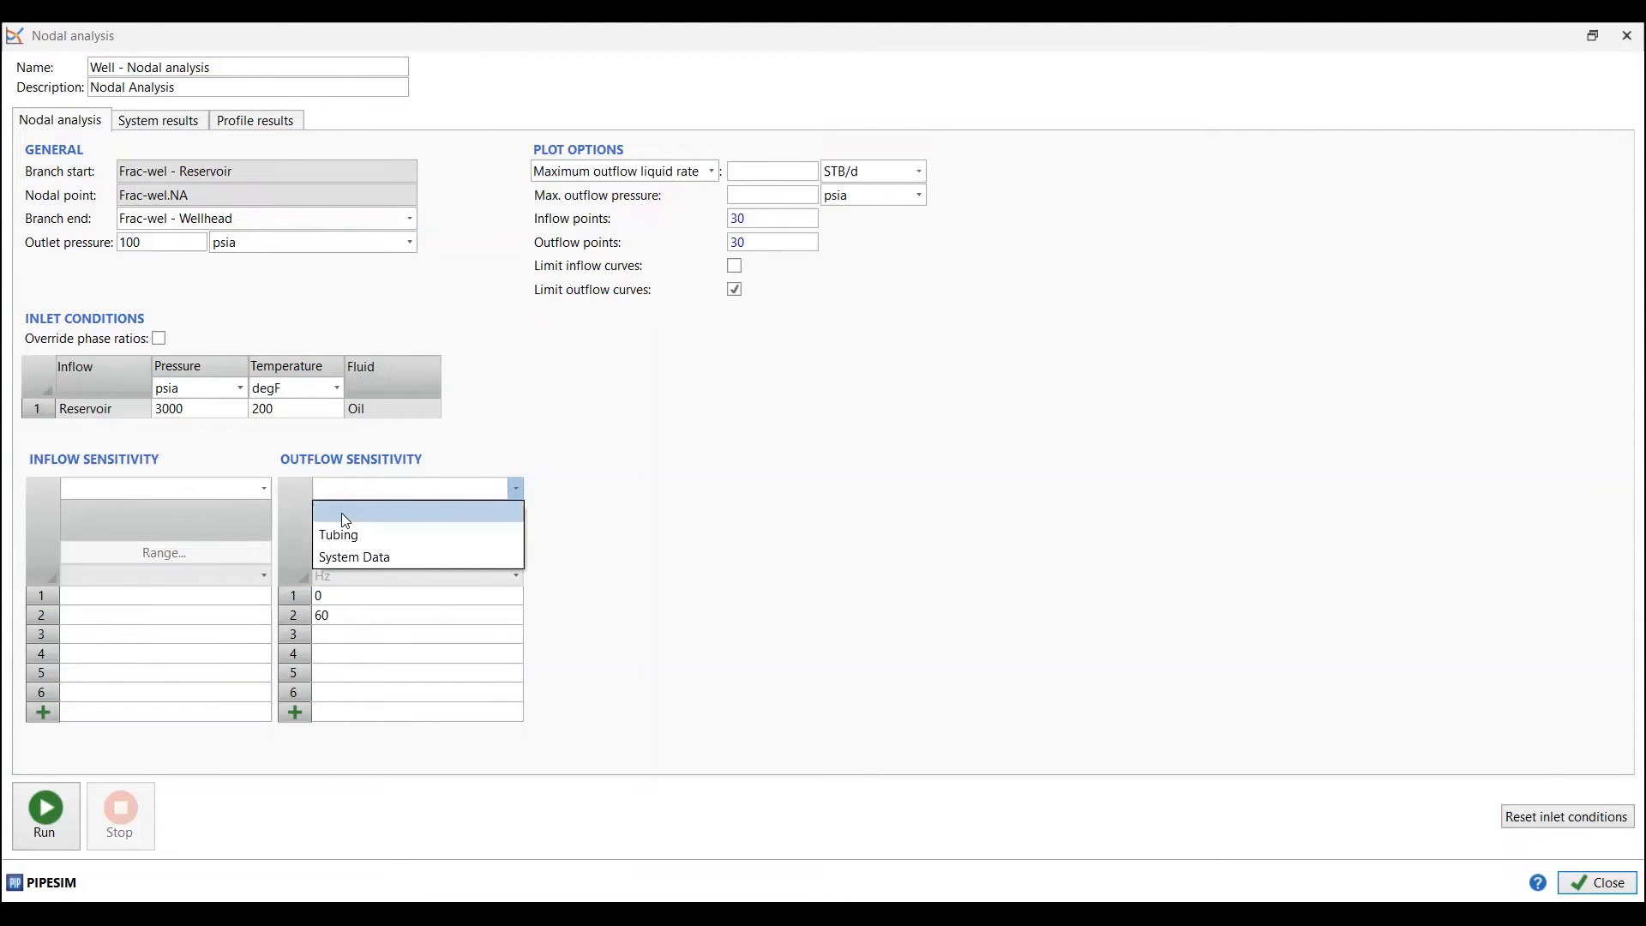
click(344, 512)
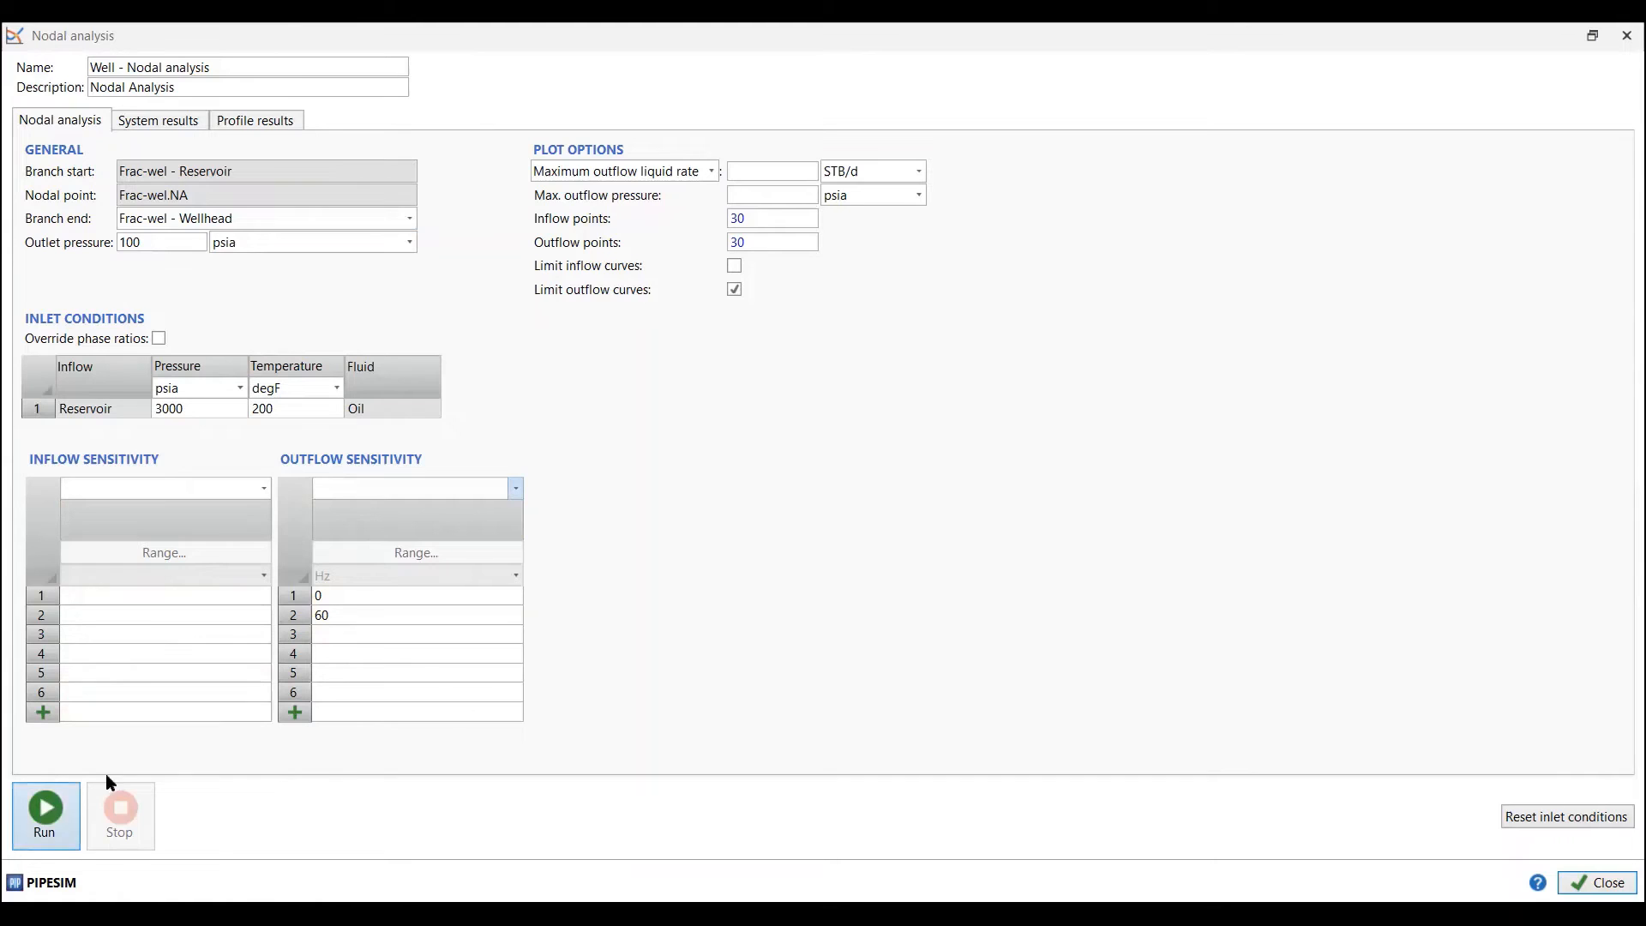
click(53, 824)
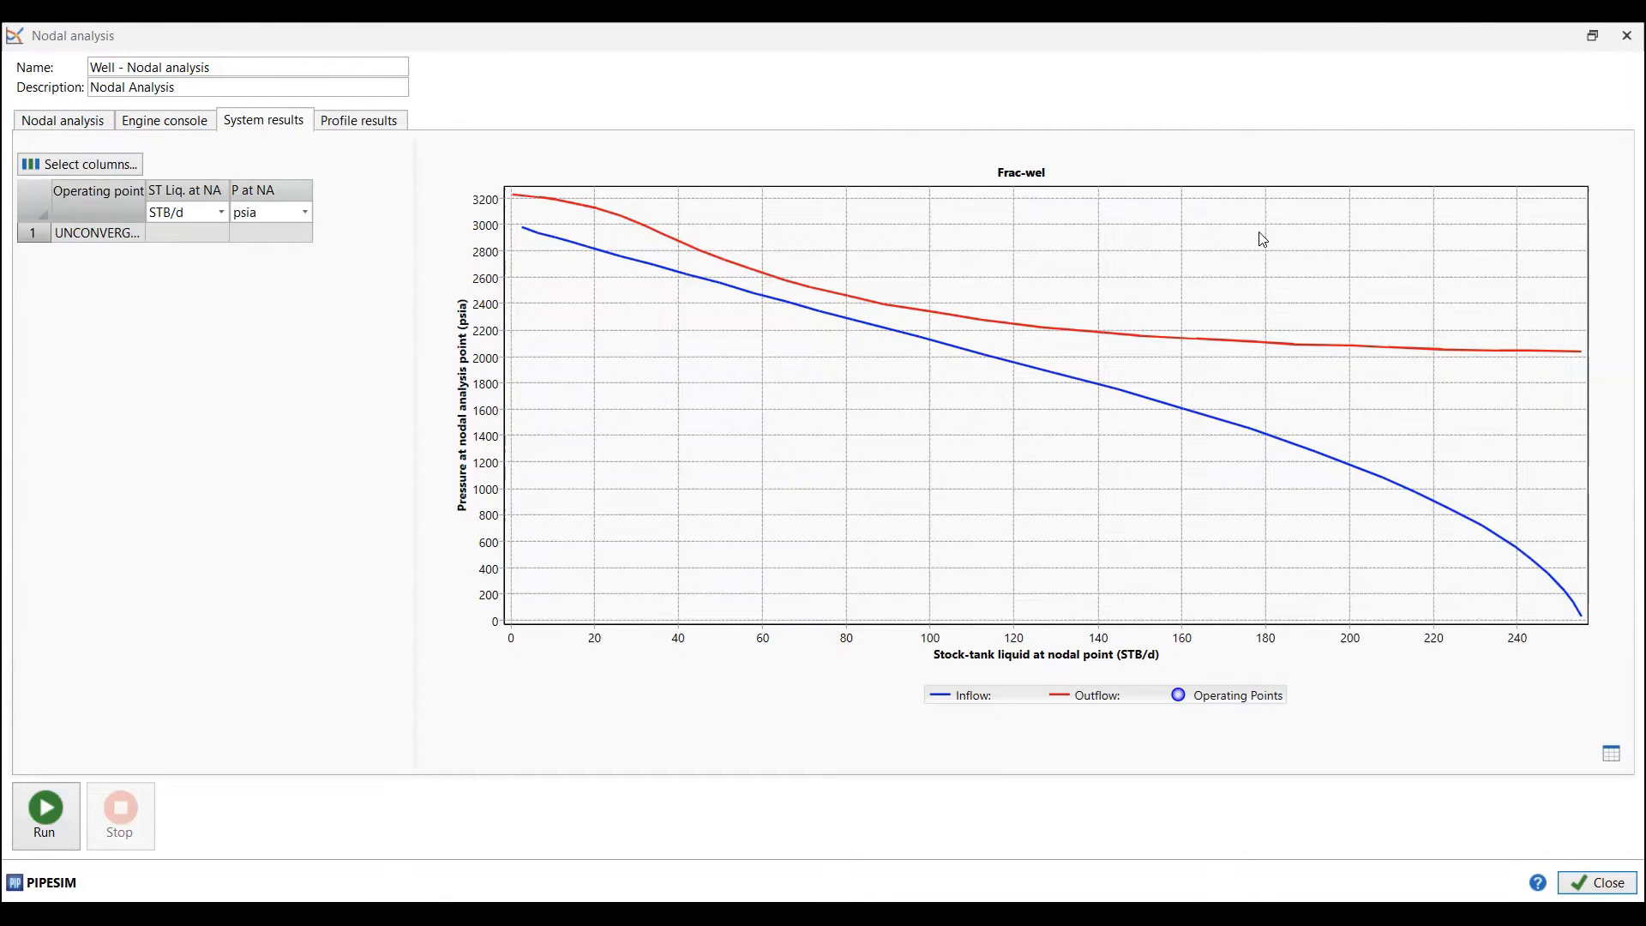
click(1623, 39)
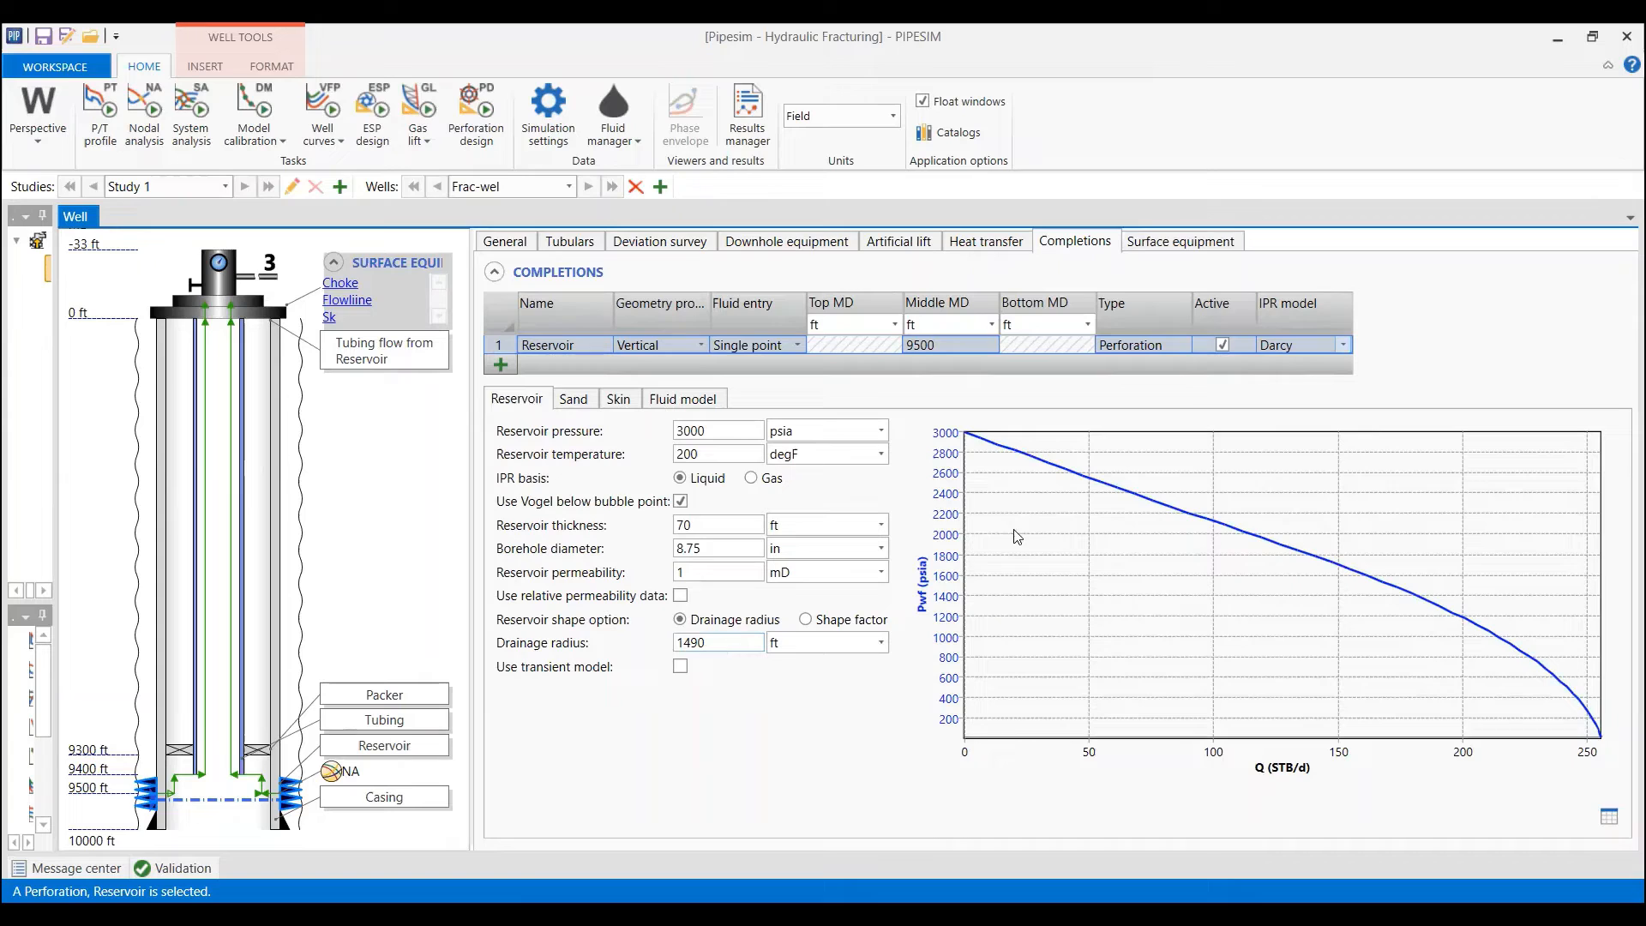
- Change the reservoir completion's IPR model to Hydraulic fracture and set the fracture permeability to 120000 mD
click(1342, 344)
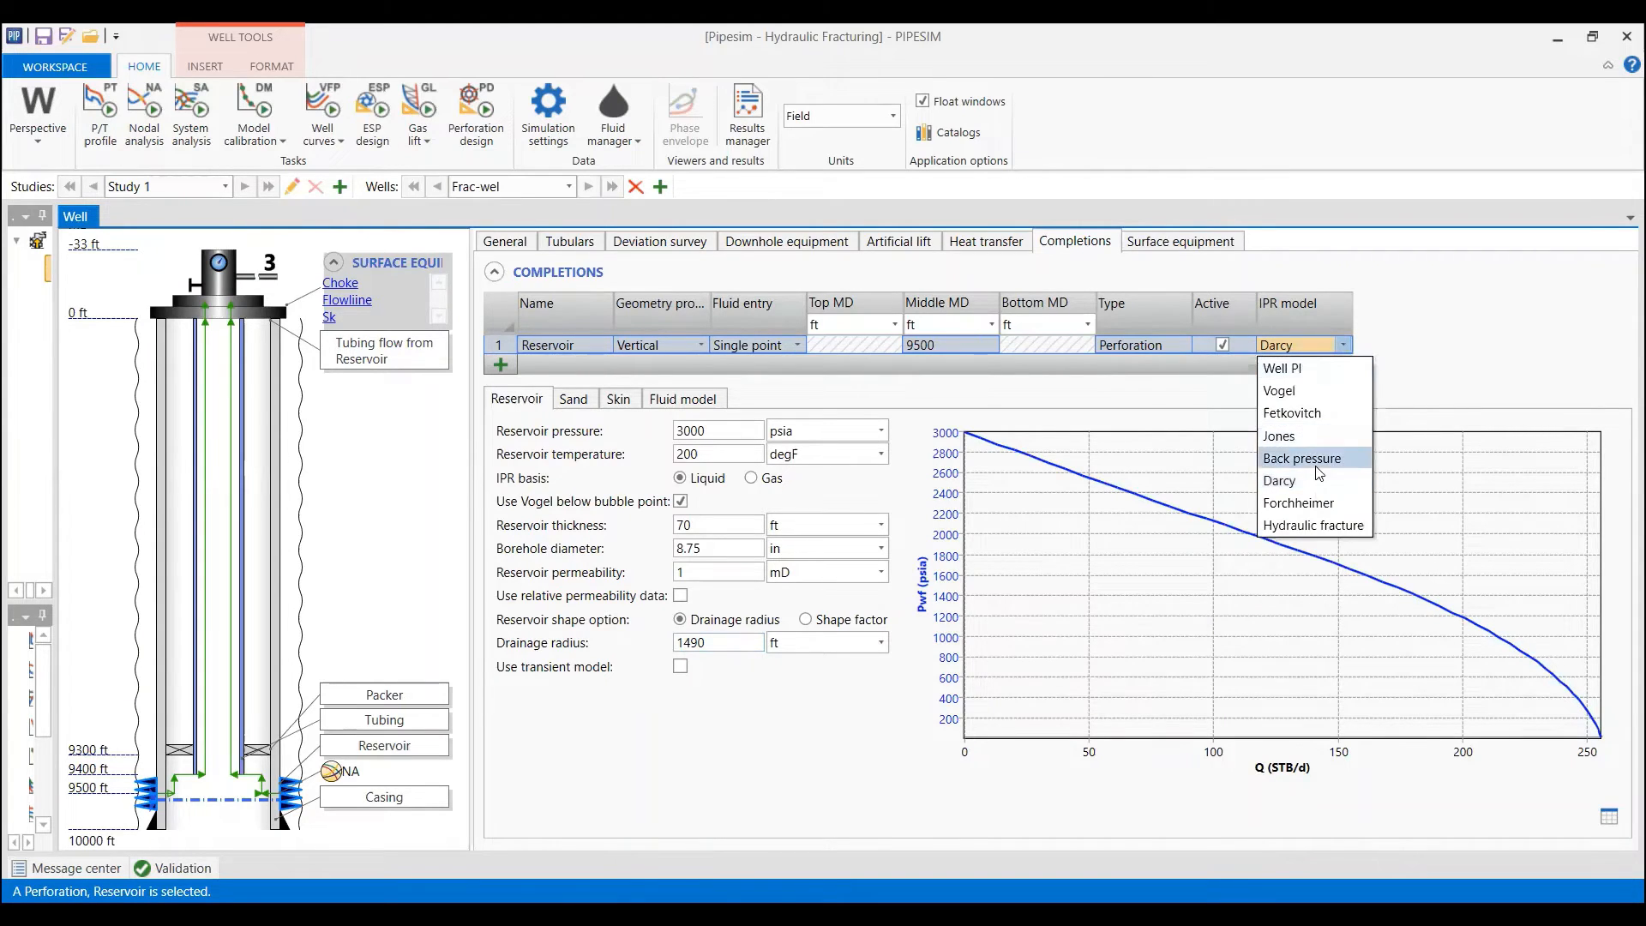
click(1340, 534)
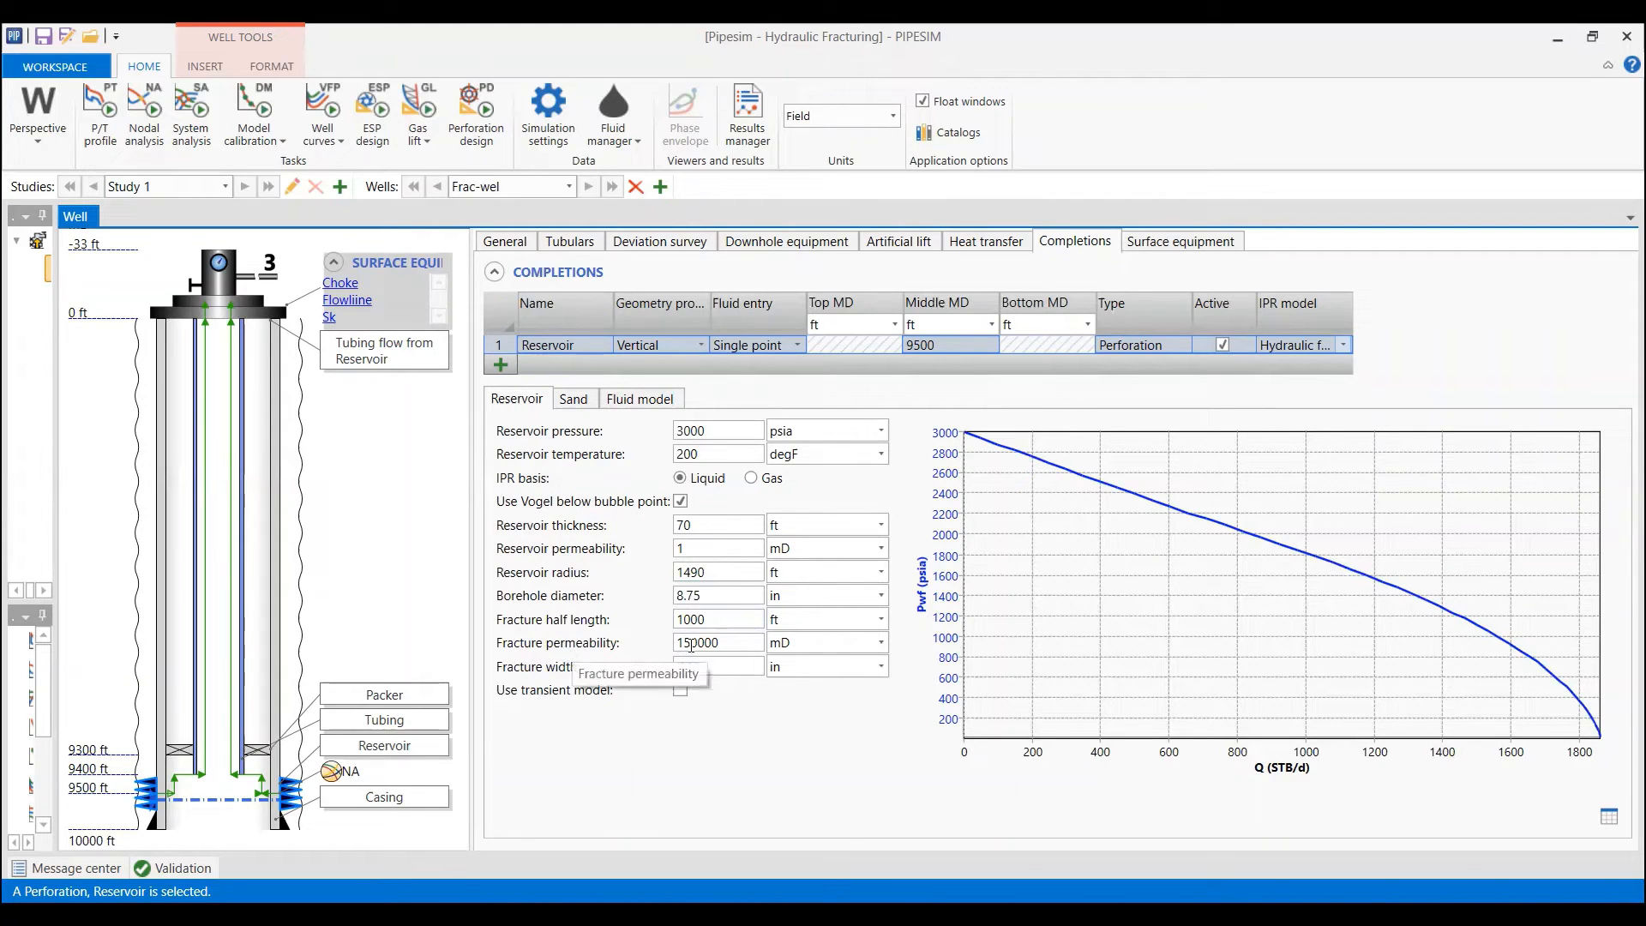
click(690, 642)
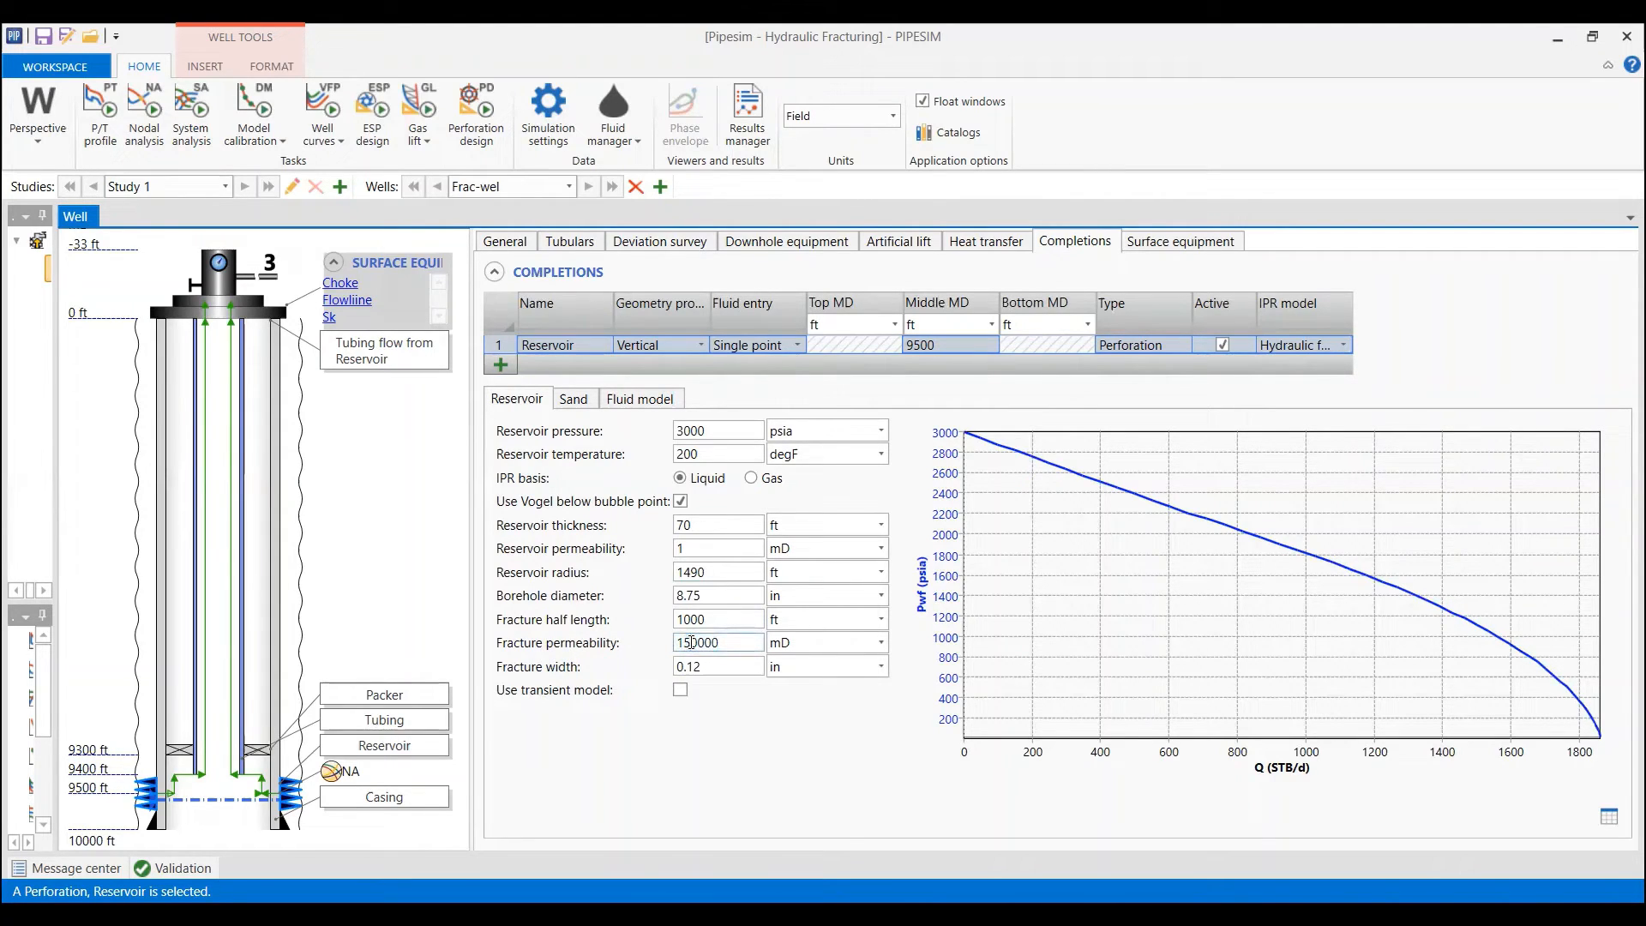
key(BackSpace)
text(2)
drag(744, 643, 679, 639)
click(731, 635)
click(759, 601)
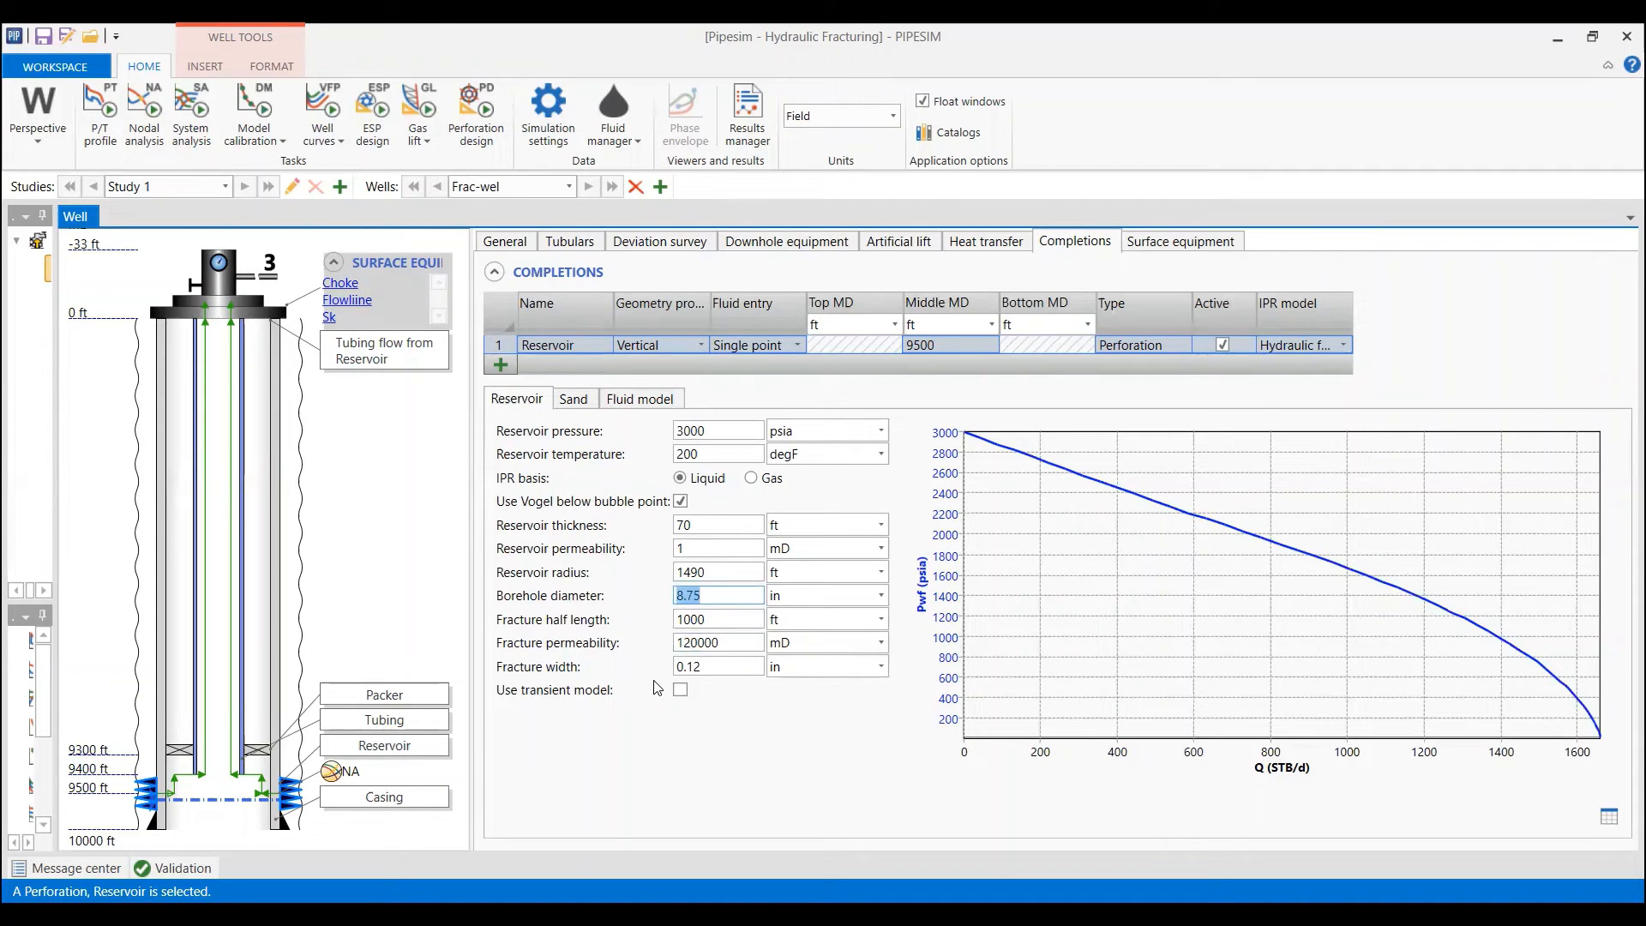
click(725, 668)
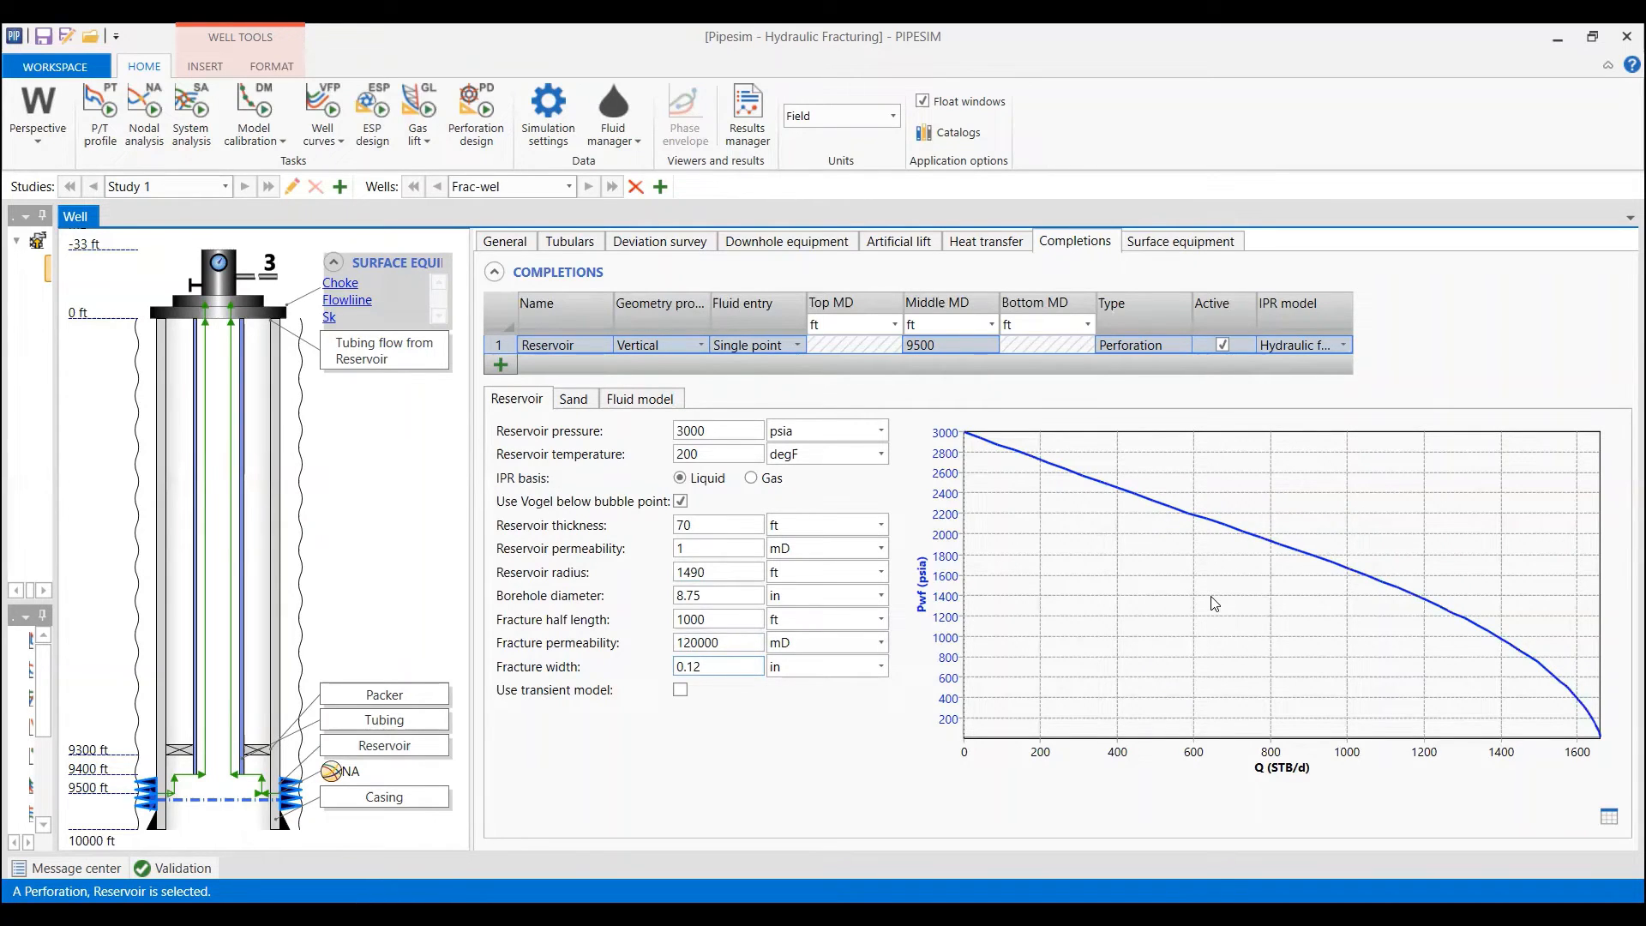
- Try a fracture half length of 2000 ft to compare the inflow curve, and set it back to 1000 ft
click(690, 614)
key(BackSpace)
text(2)
key(Return)
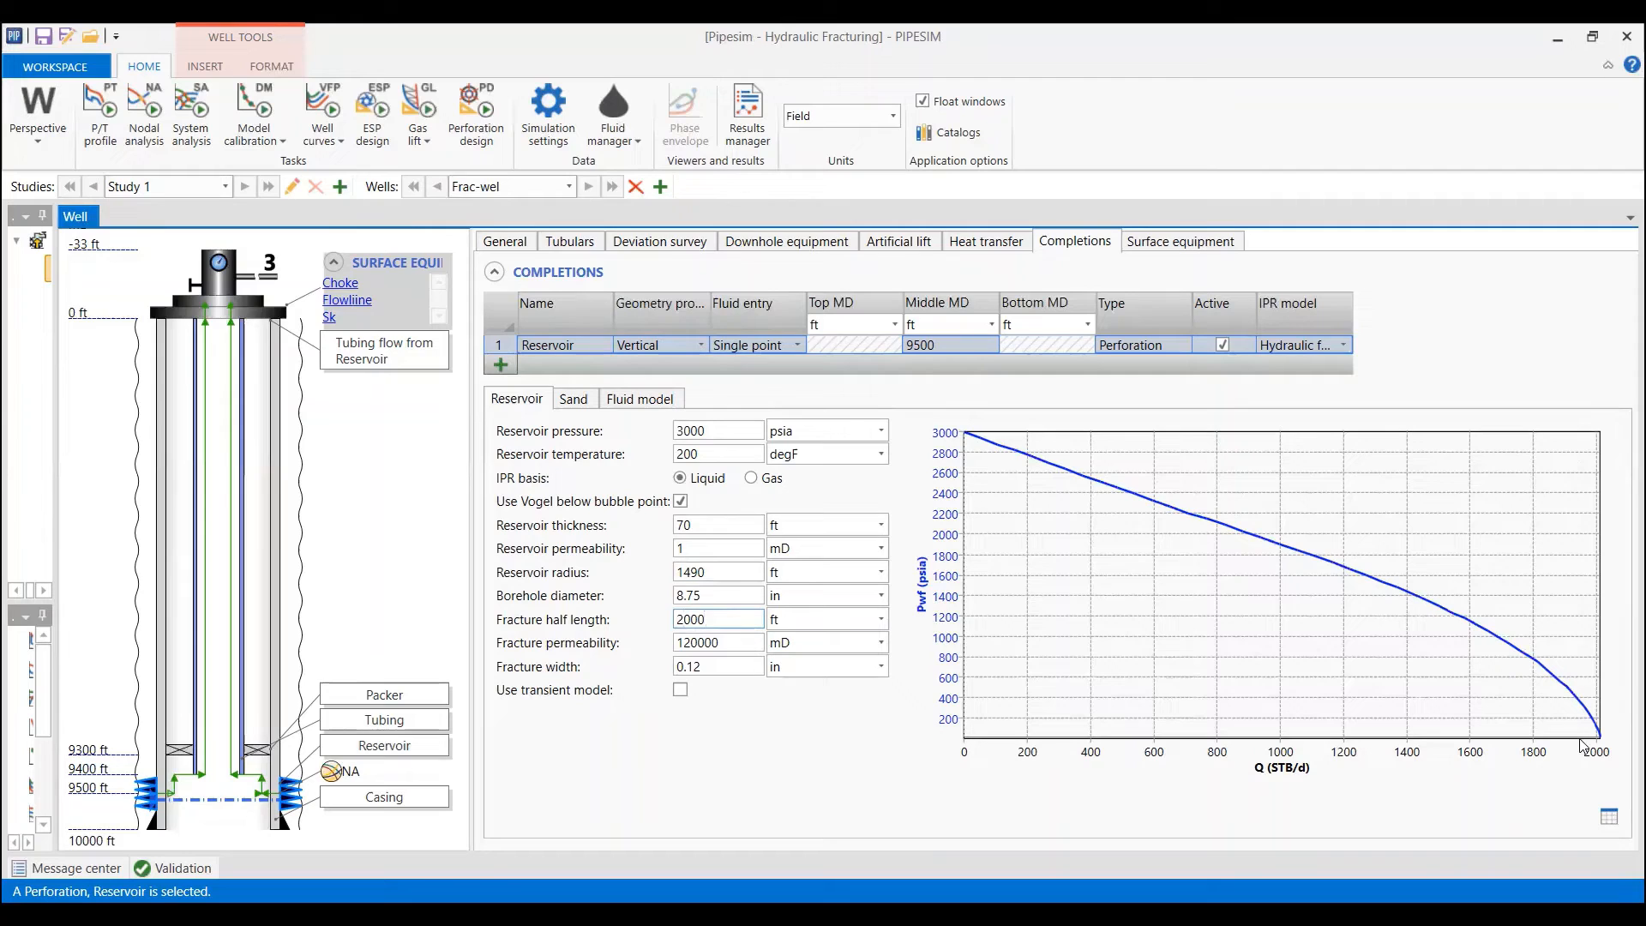
click(685, 619)
key(BackSpace)
text(1)
- Try a fracture permeability of 12000 mD to compare the inflow curve, and set it back to 120000 mD
click(691, 642)
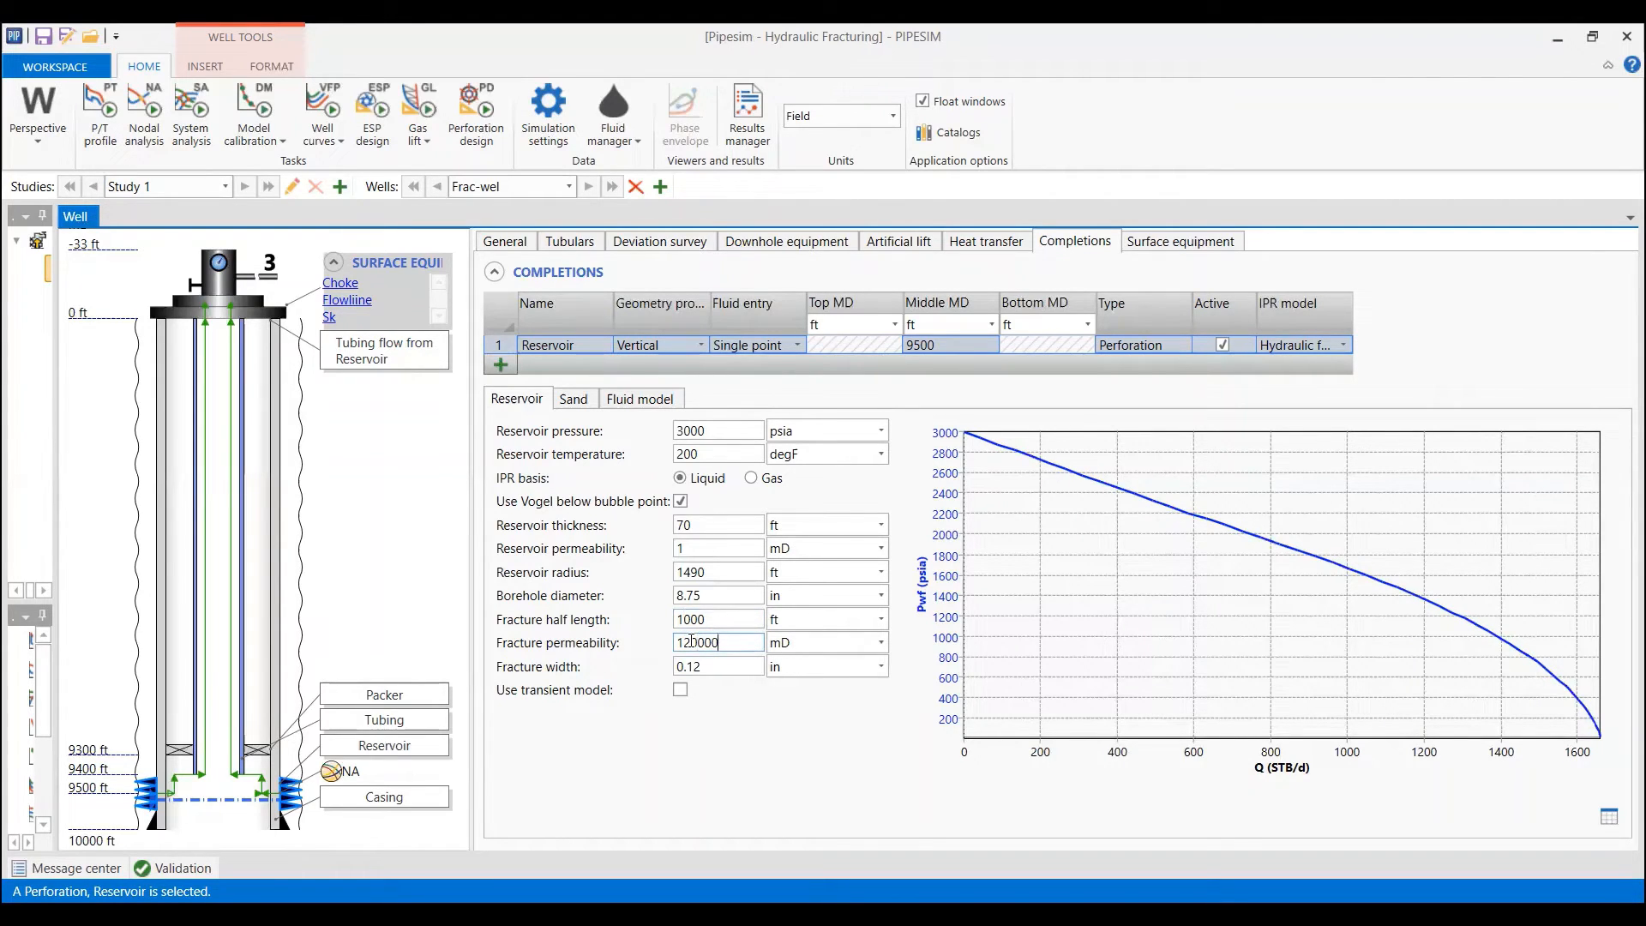
key(BackSpace)
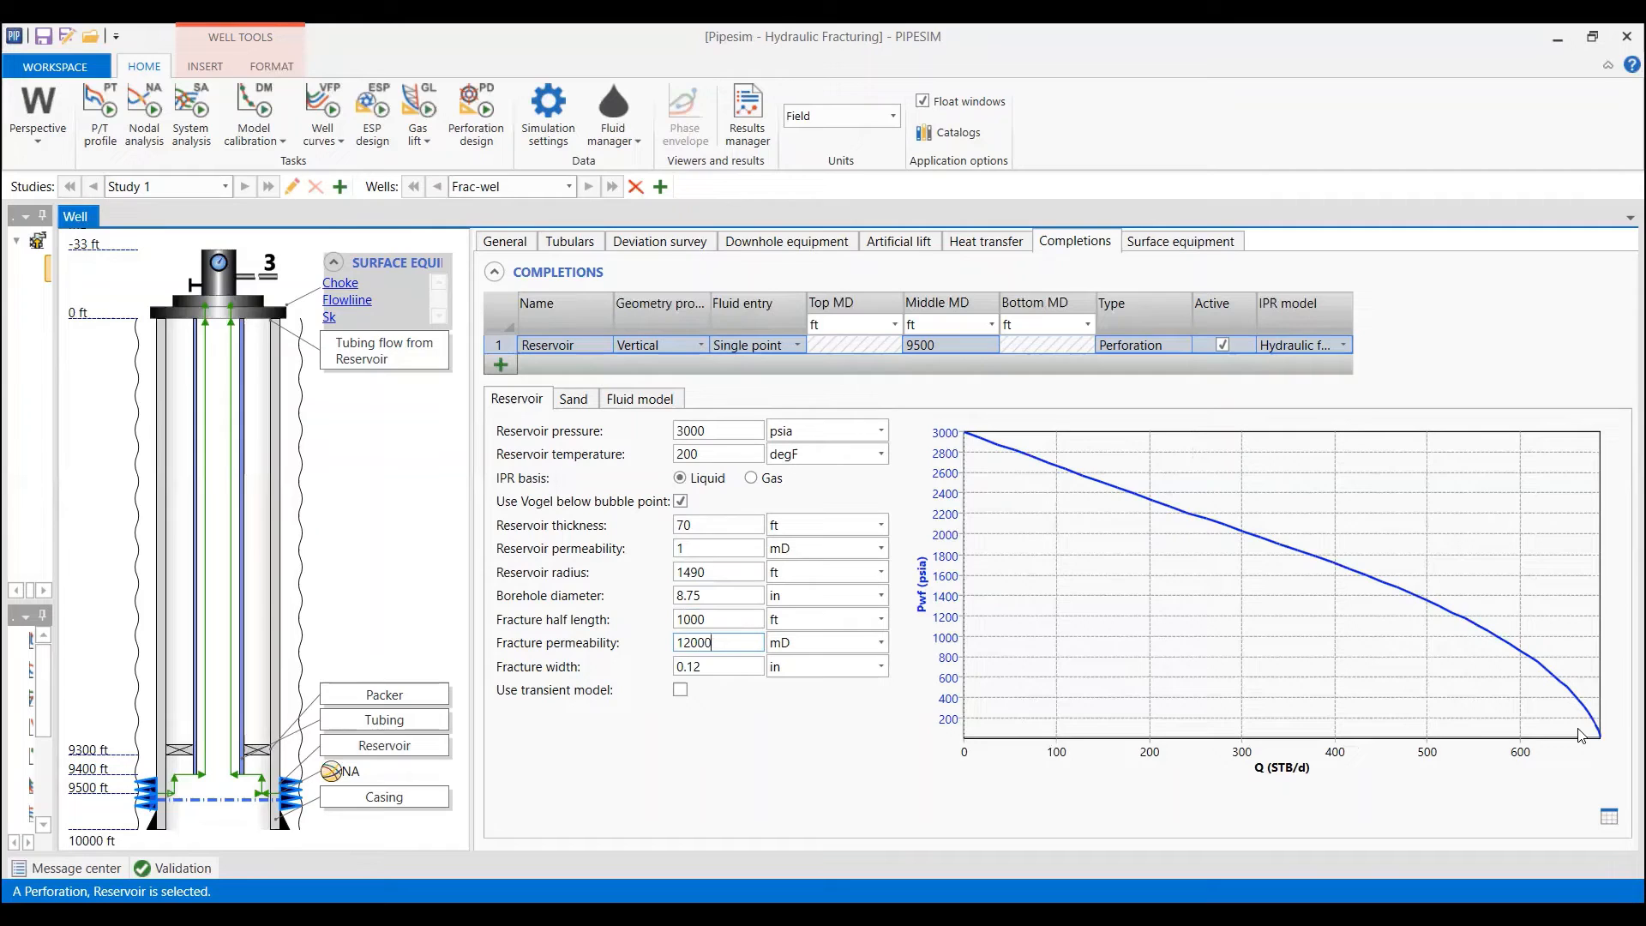
text(0)
key(Return)
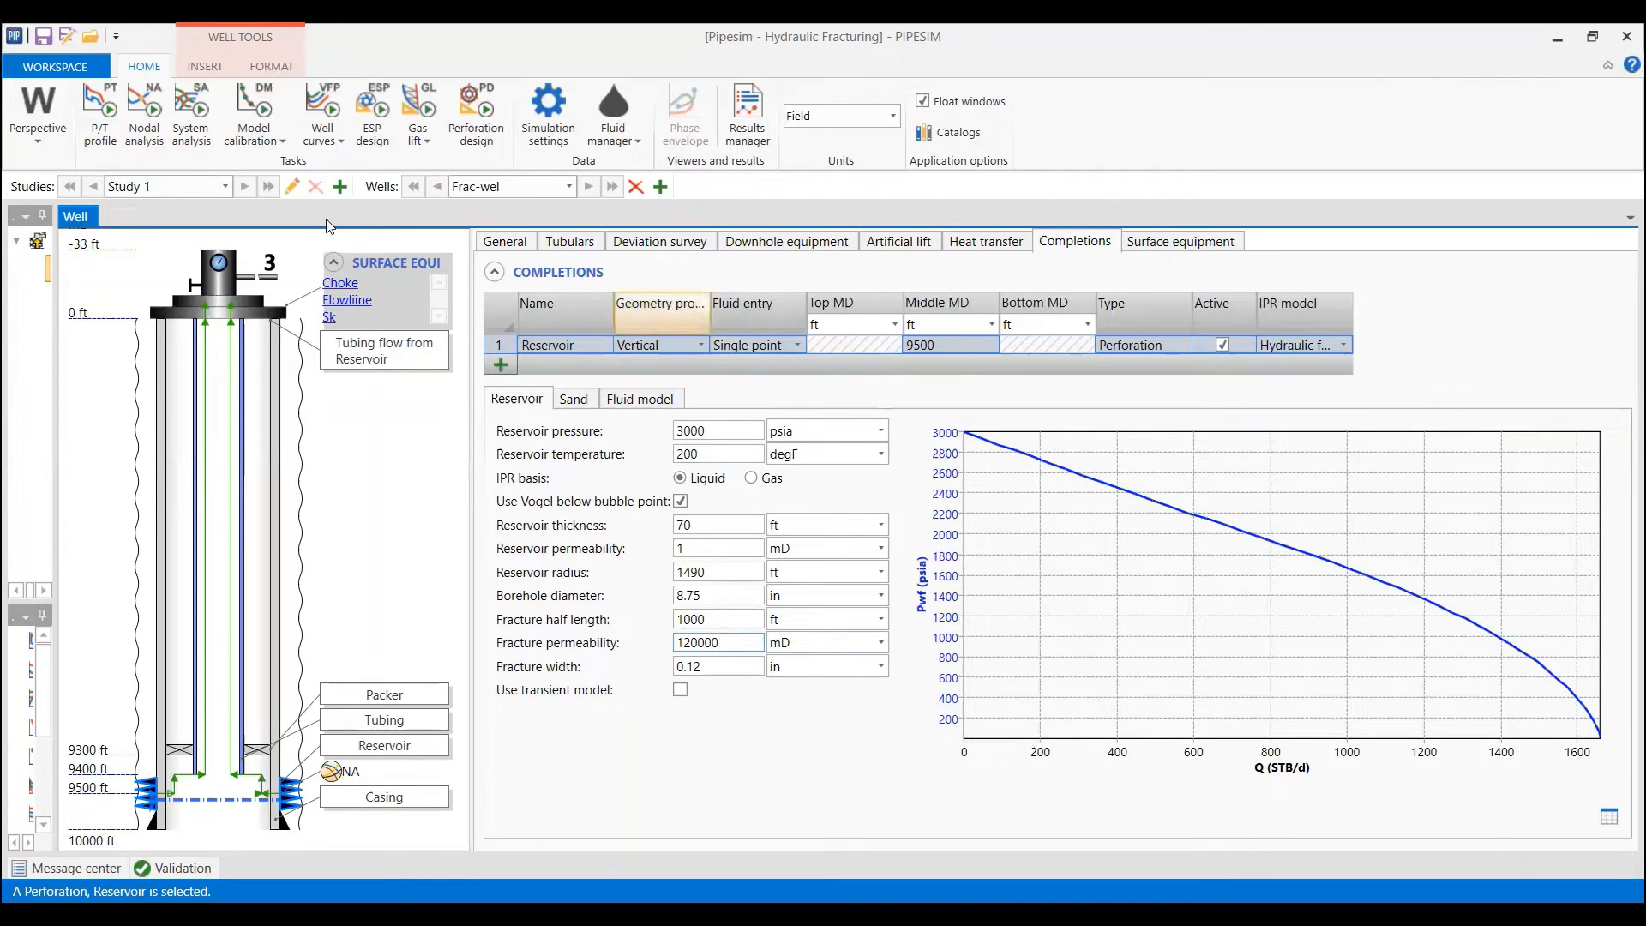
- Run the well's nodal analysis in a maximized window with the fracture permeability sensitivity, and view the system results as a table
click(165, 149)
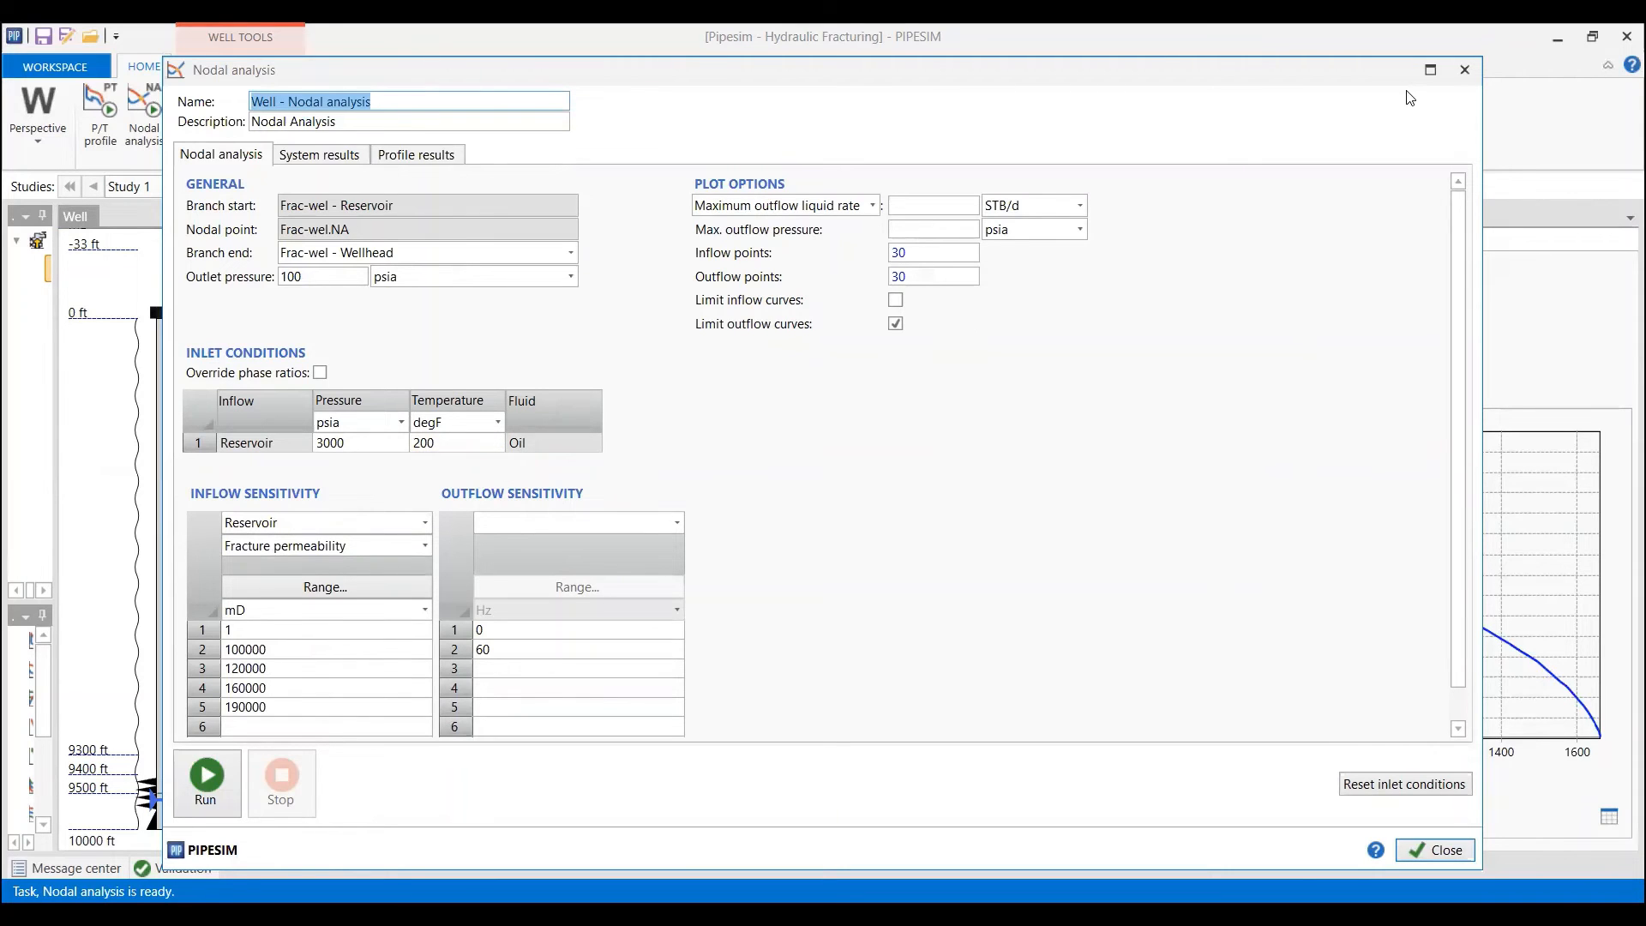
click(1430, 69)
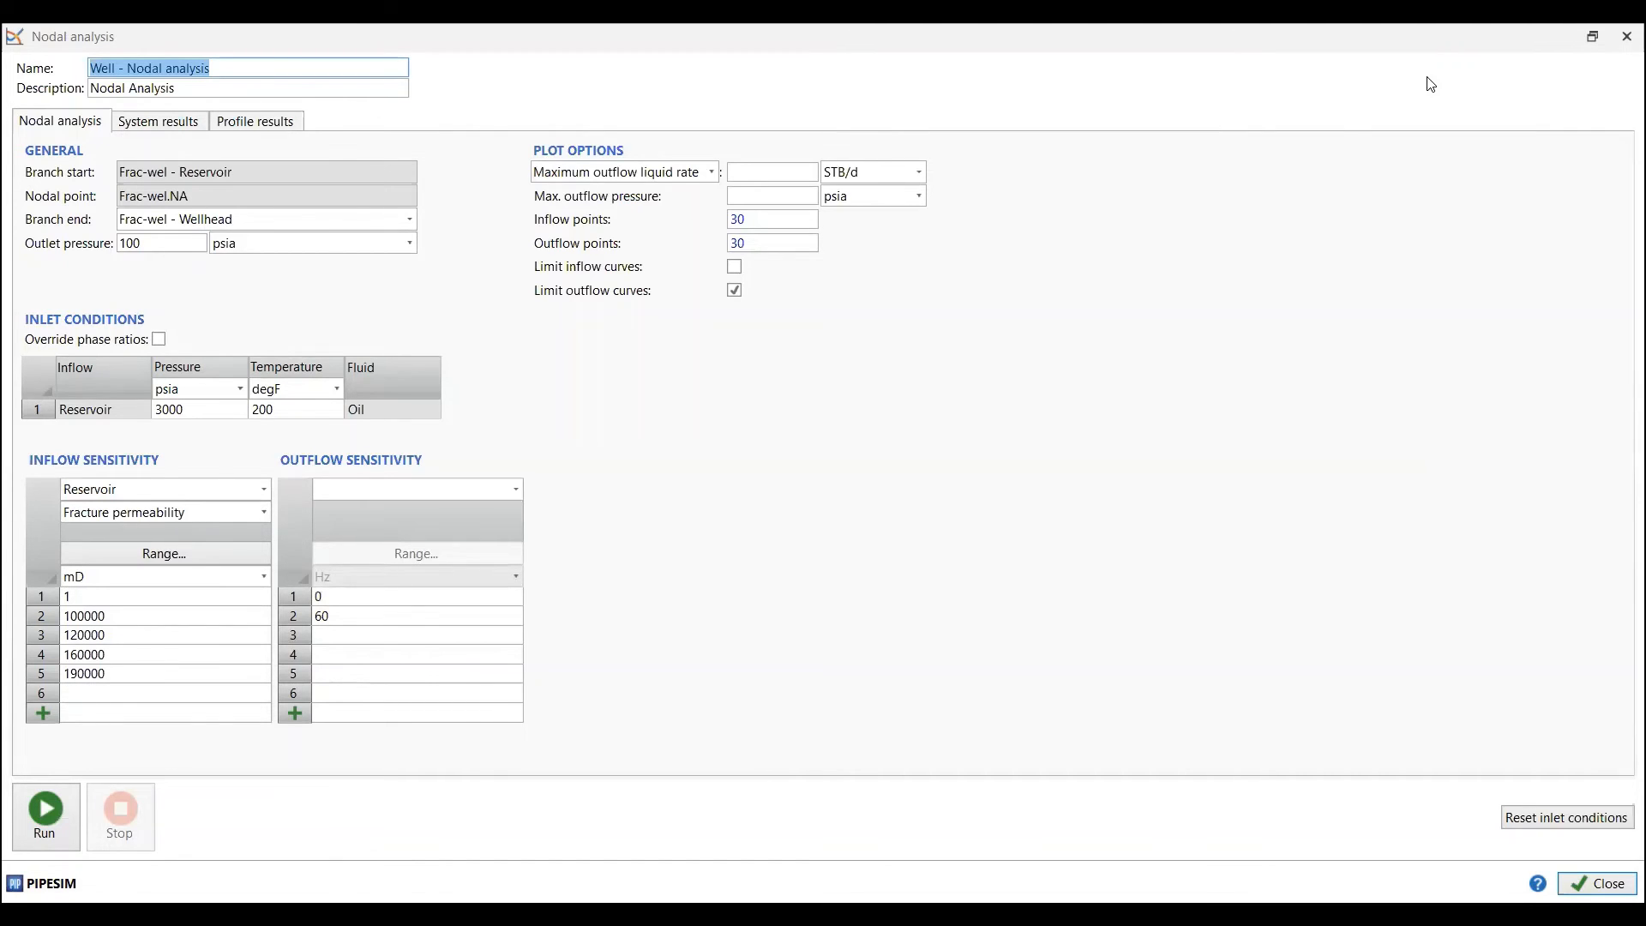
click(53, 825)
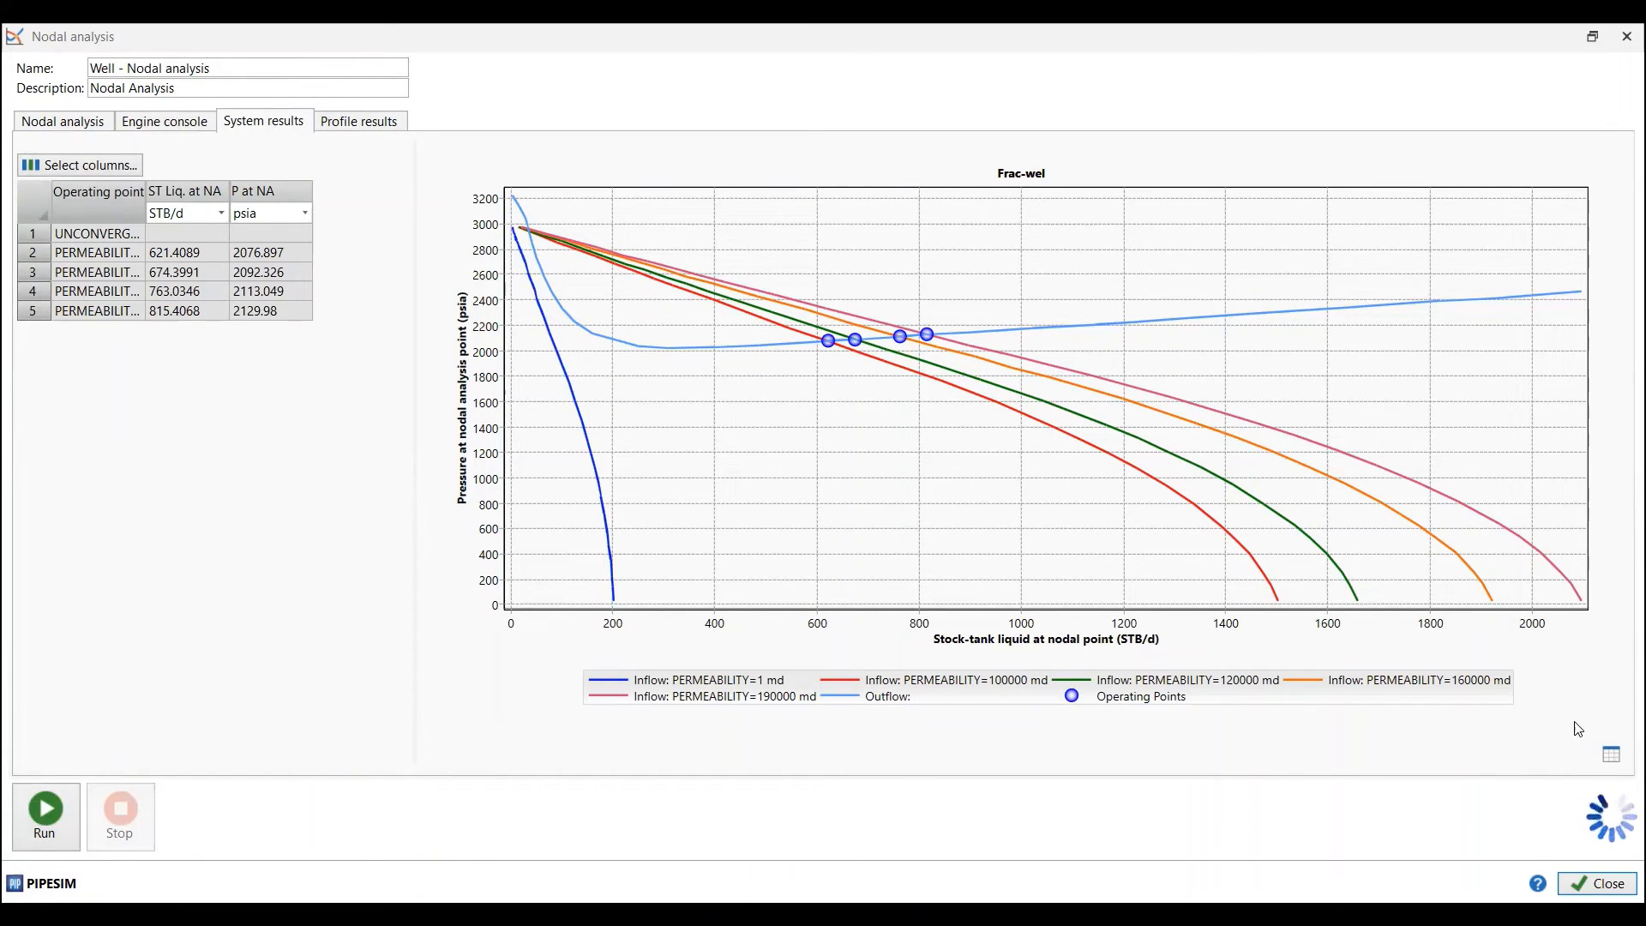
click(1618, 763)
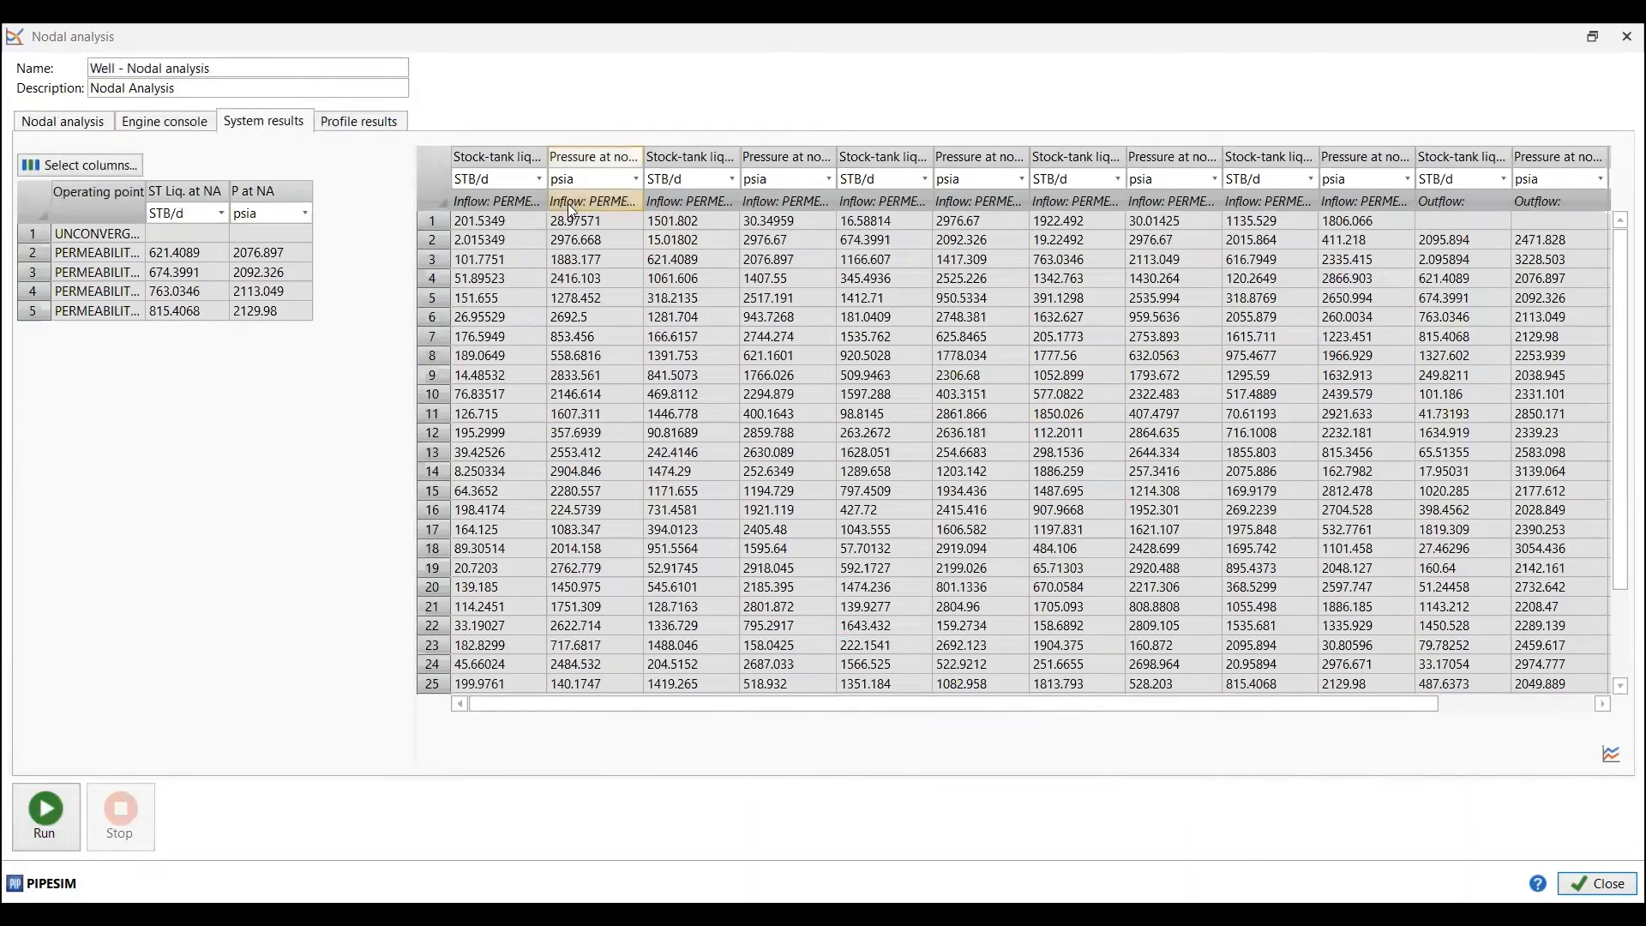
click(431, 162)
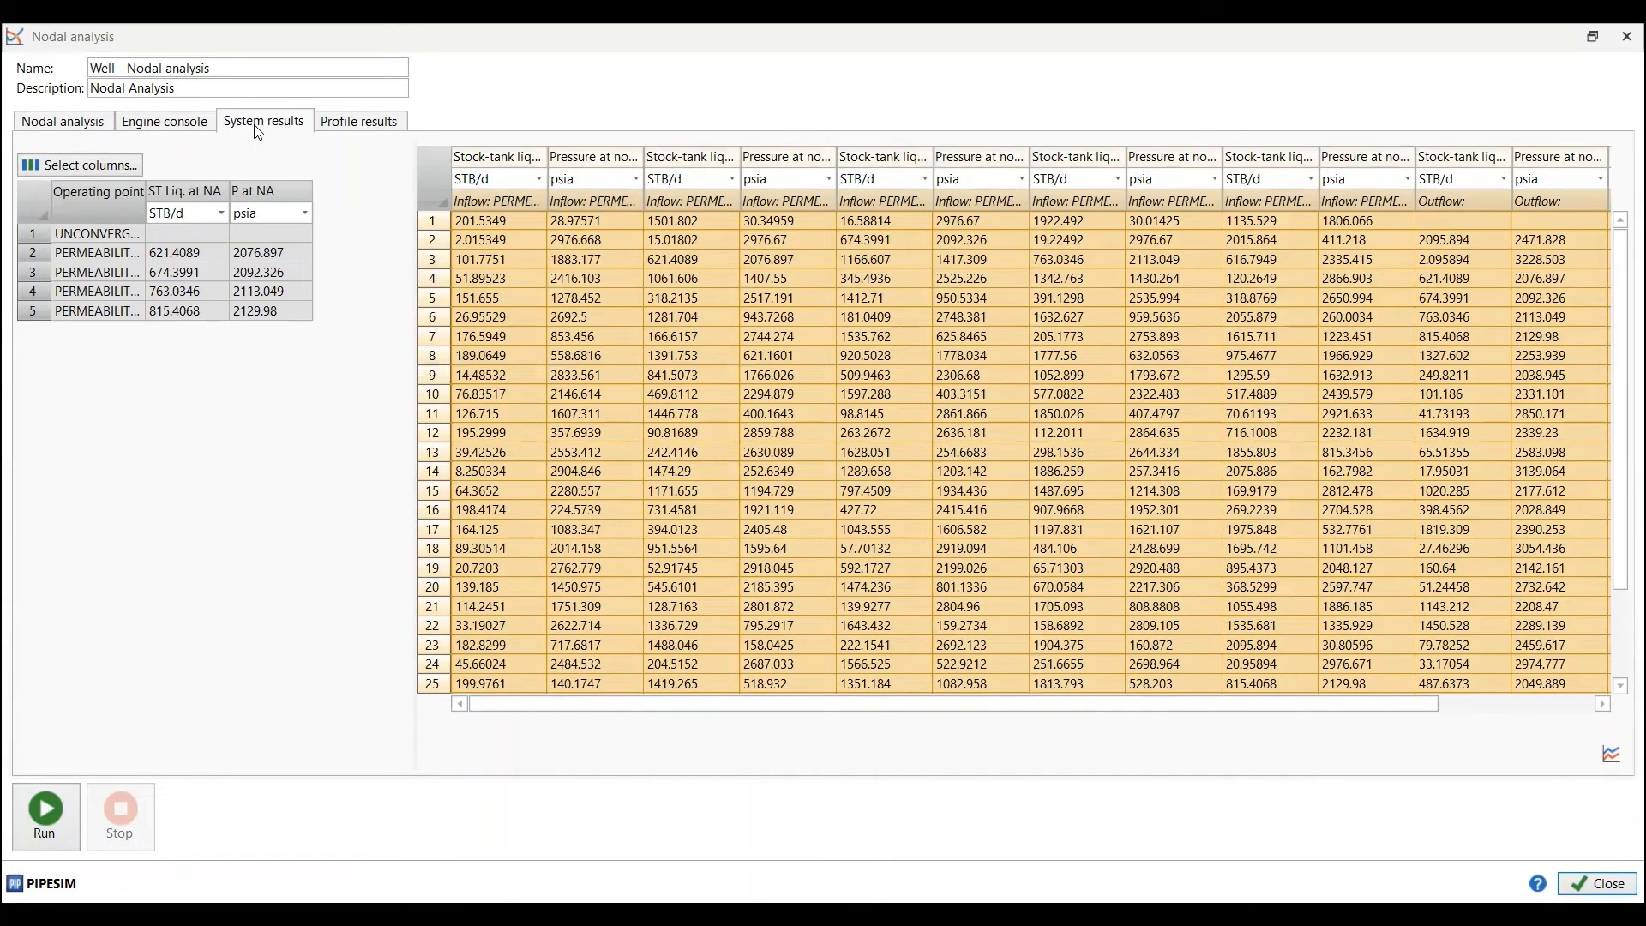
- Return to the nodal analysis setup and choose Reservoir and Fracture permeability as the inflow sensitivity variable
click(76, 128)
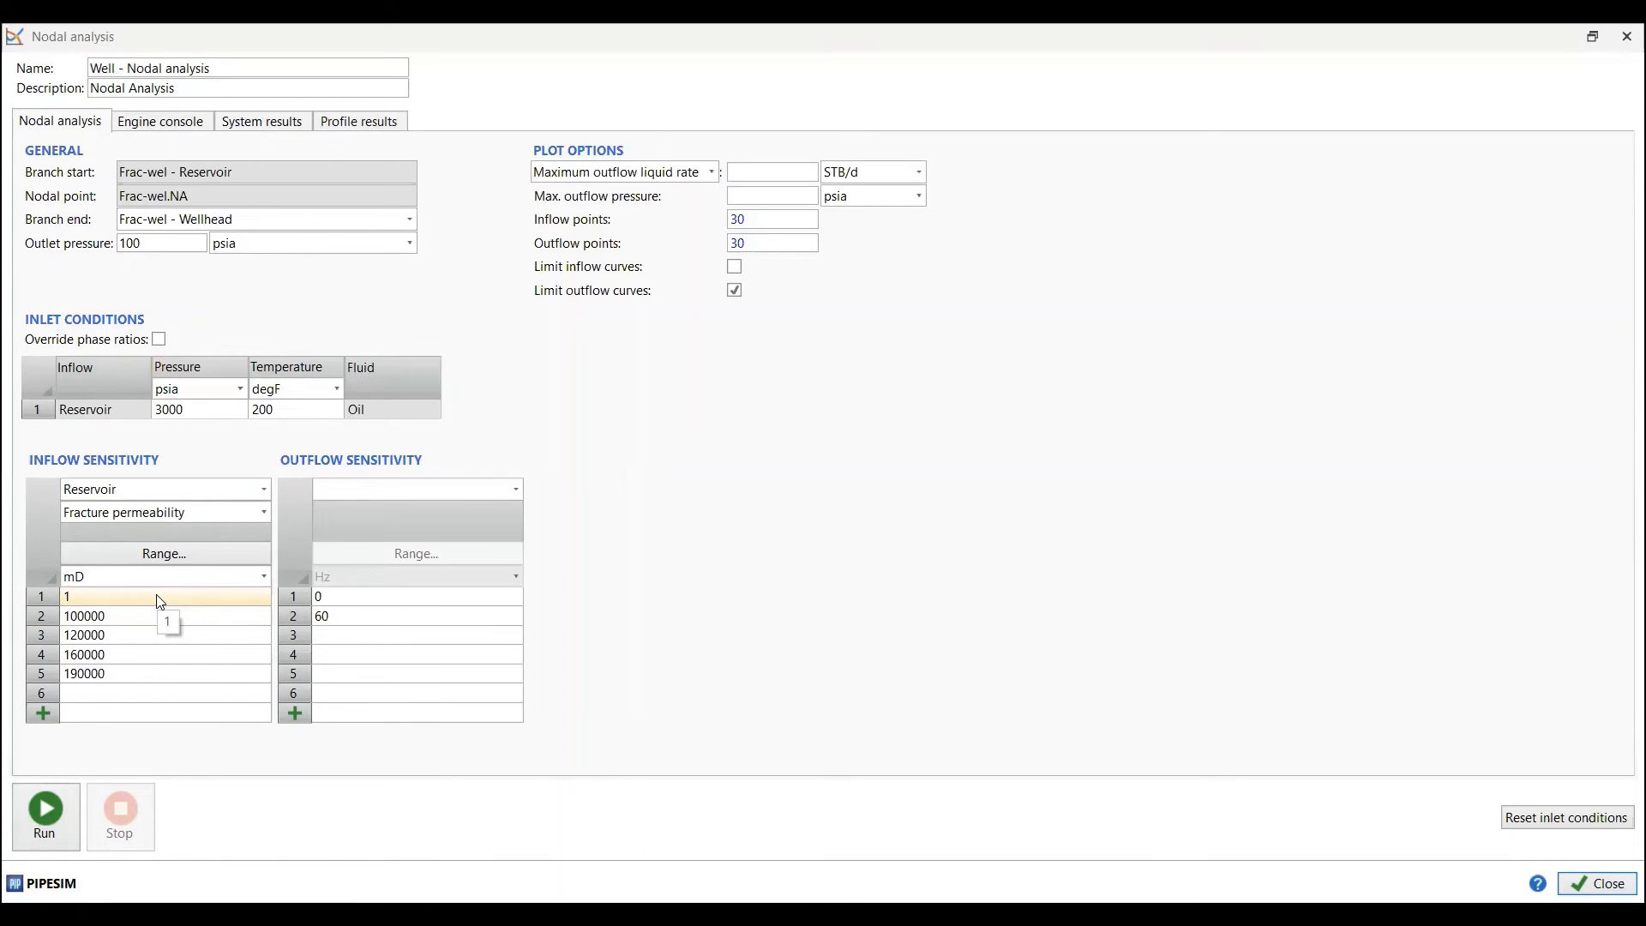
click(245, 488)
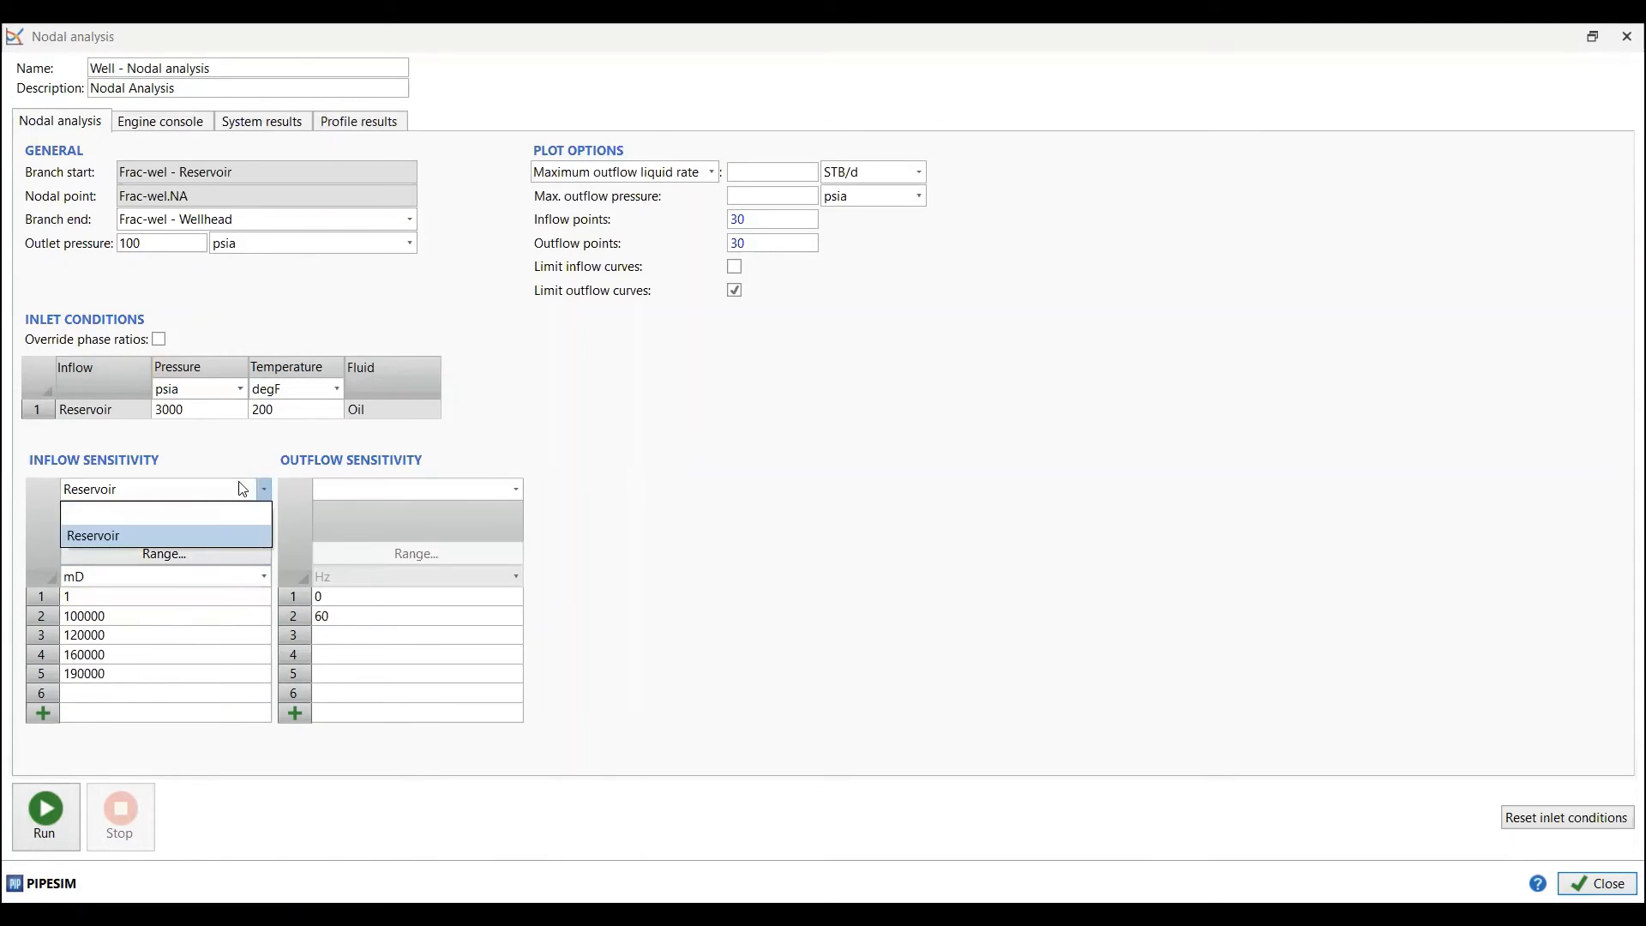
click(141, 536)
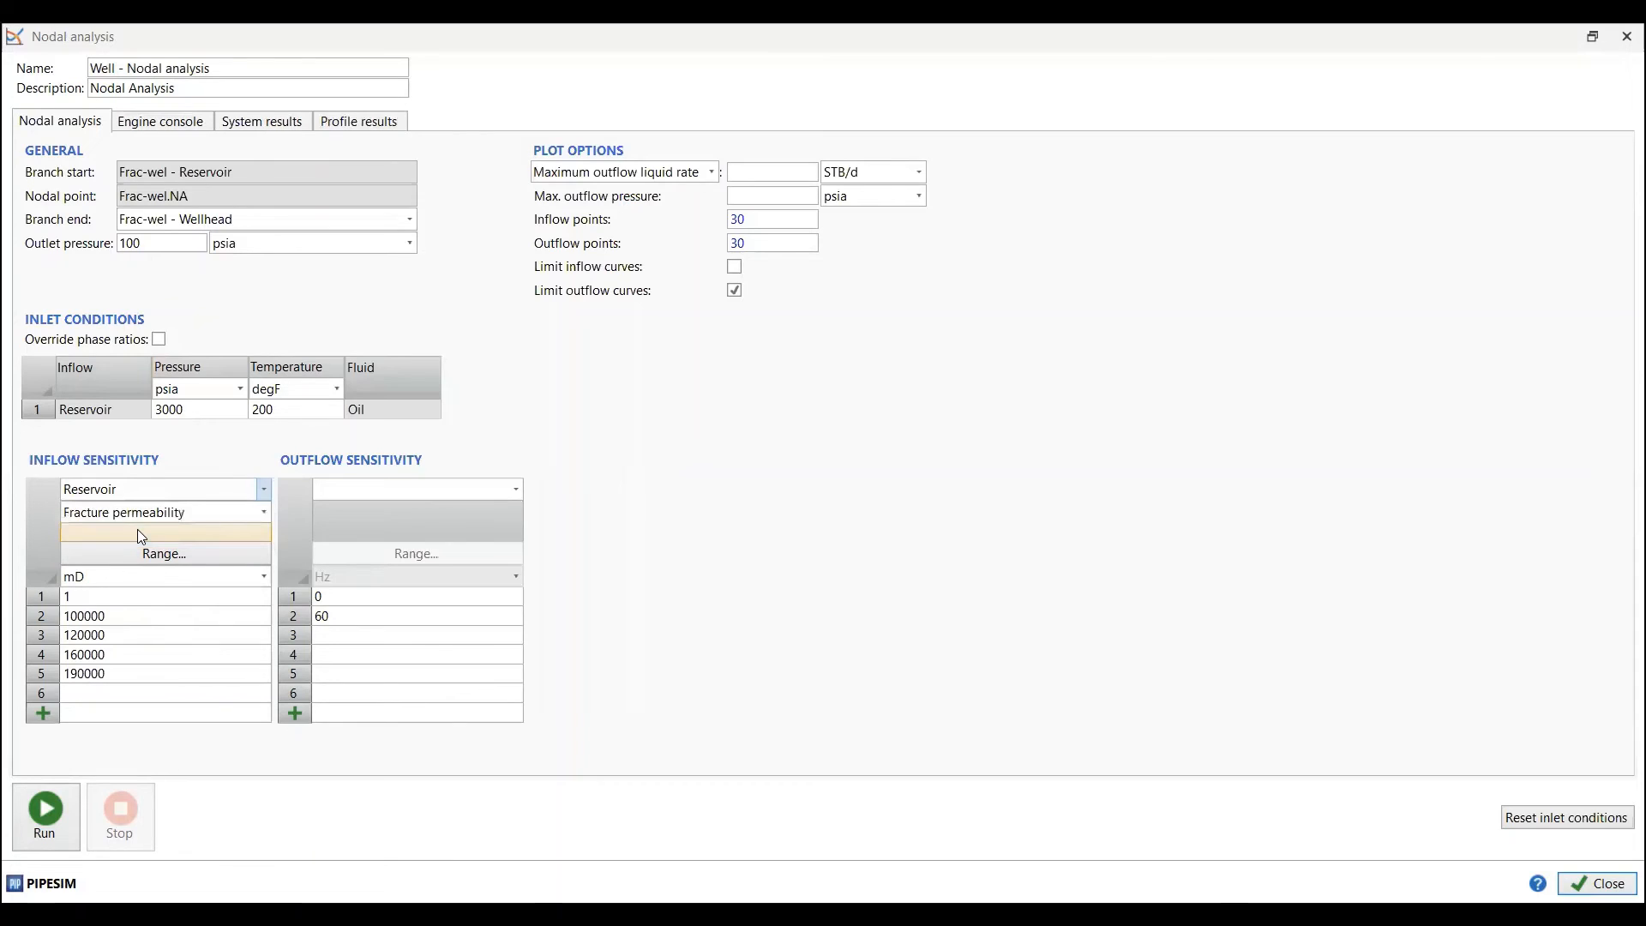
click(180, 515)
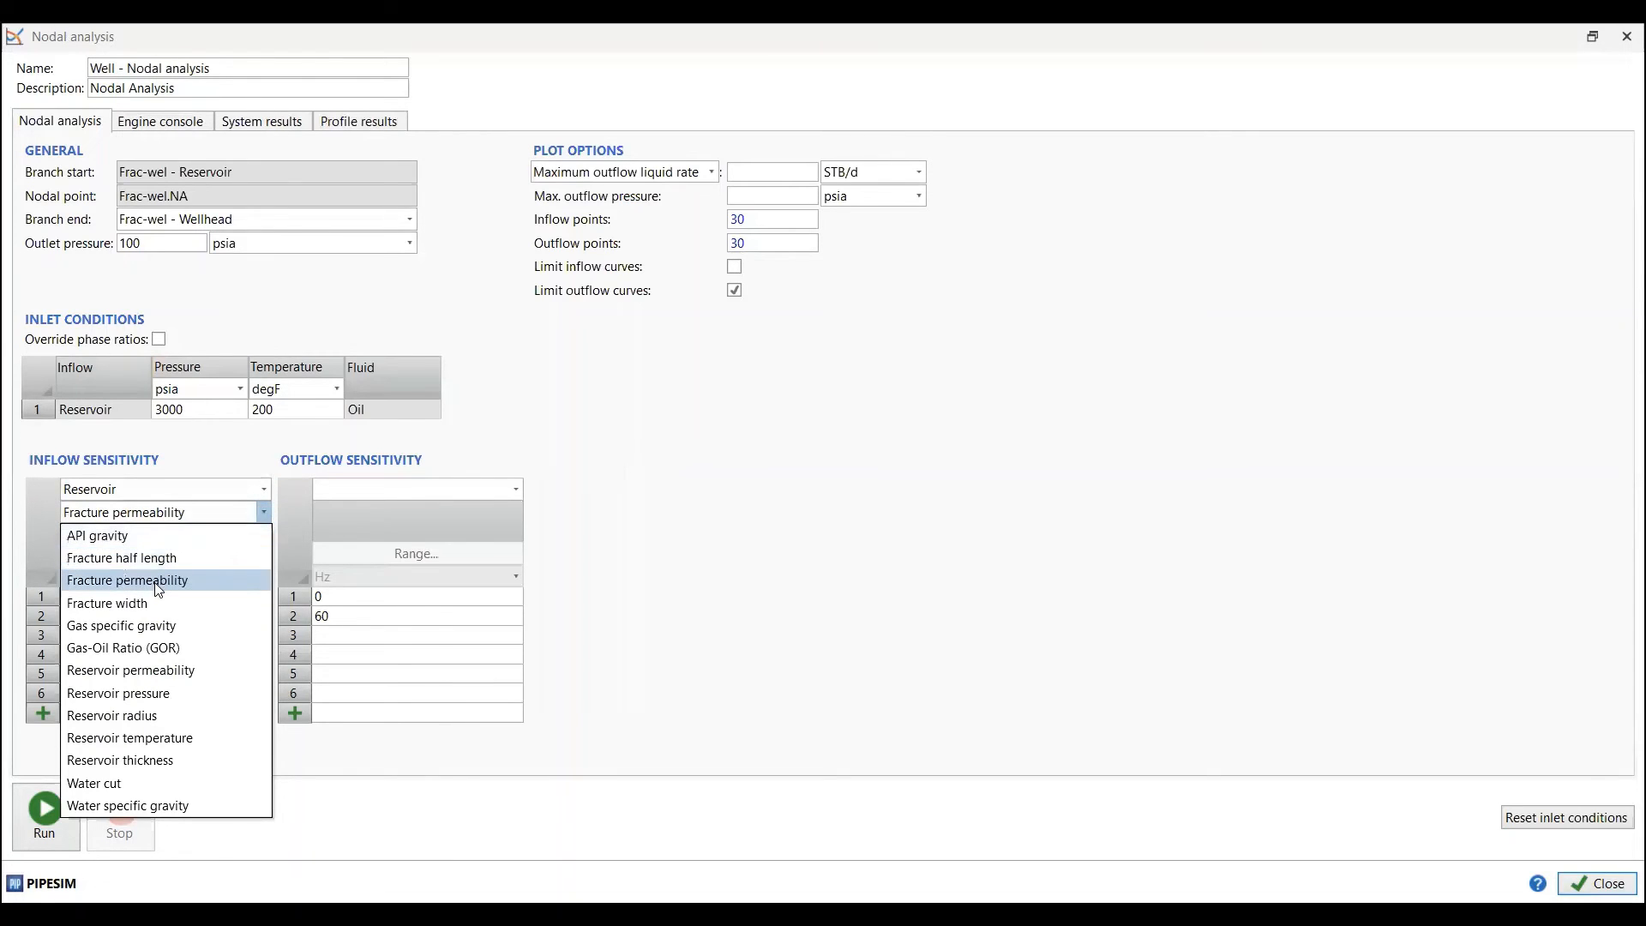
click(159, 585)
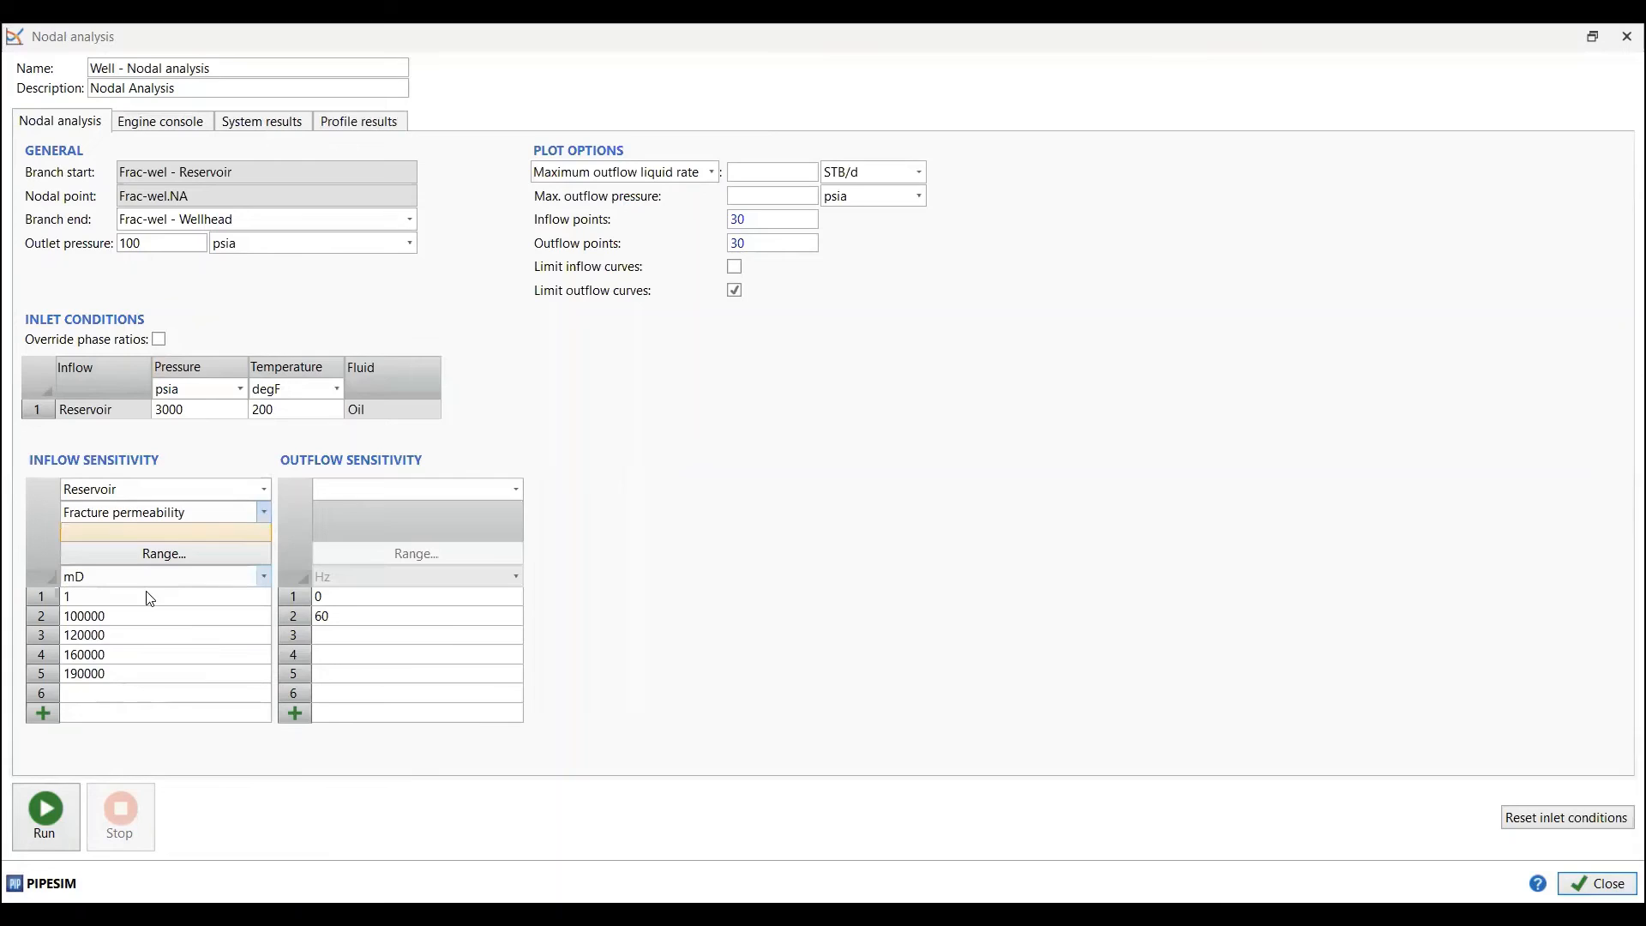
click(148, 601)
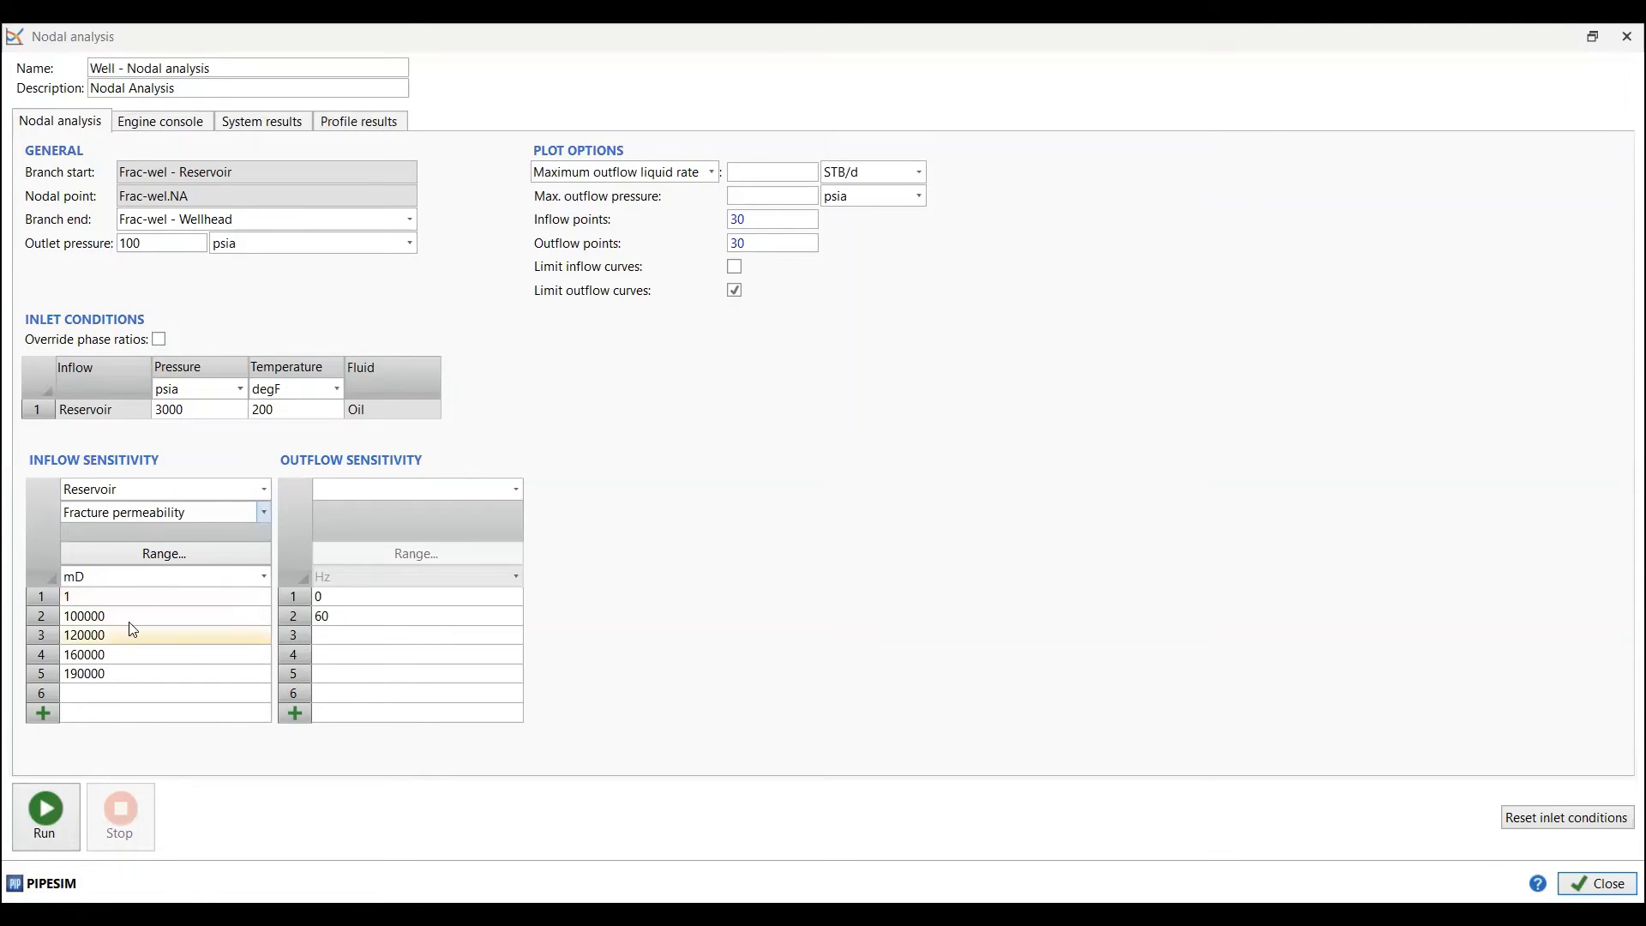
- Set the second fracture permeability sensitivity value to 120000 mD and clear the third, fourth and fifth values
double_click(150, 618)
text(1)
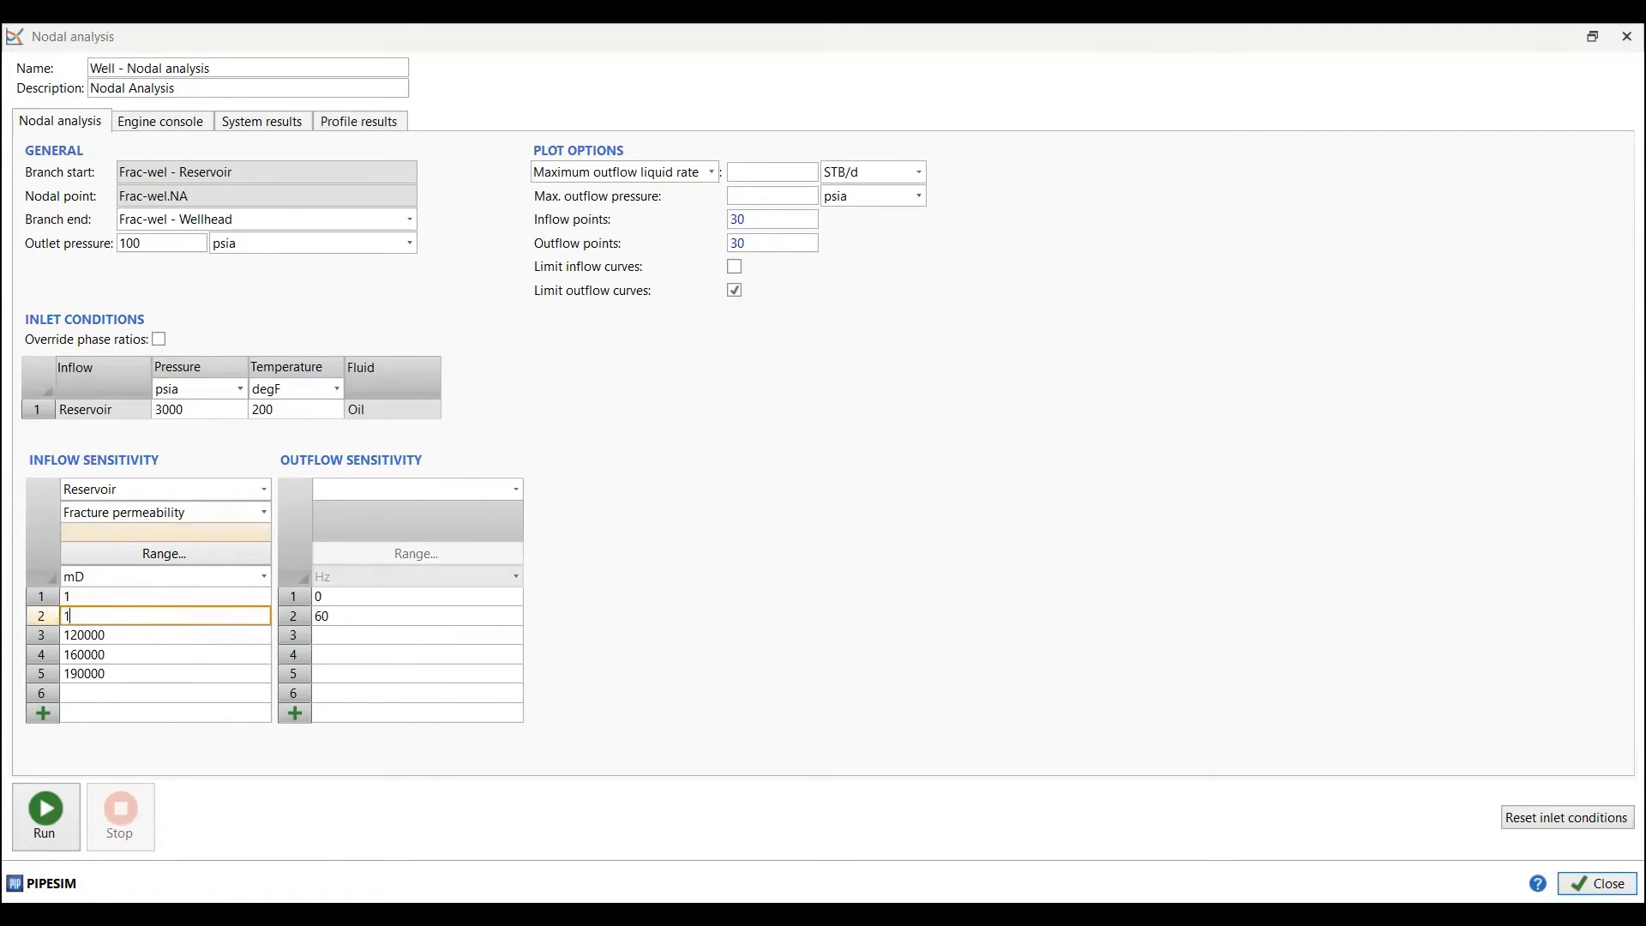
text(20000)
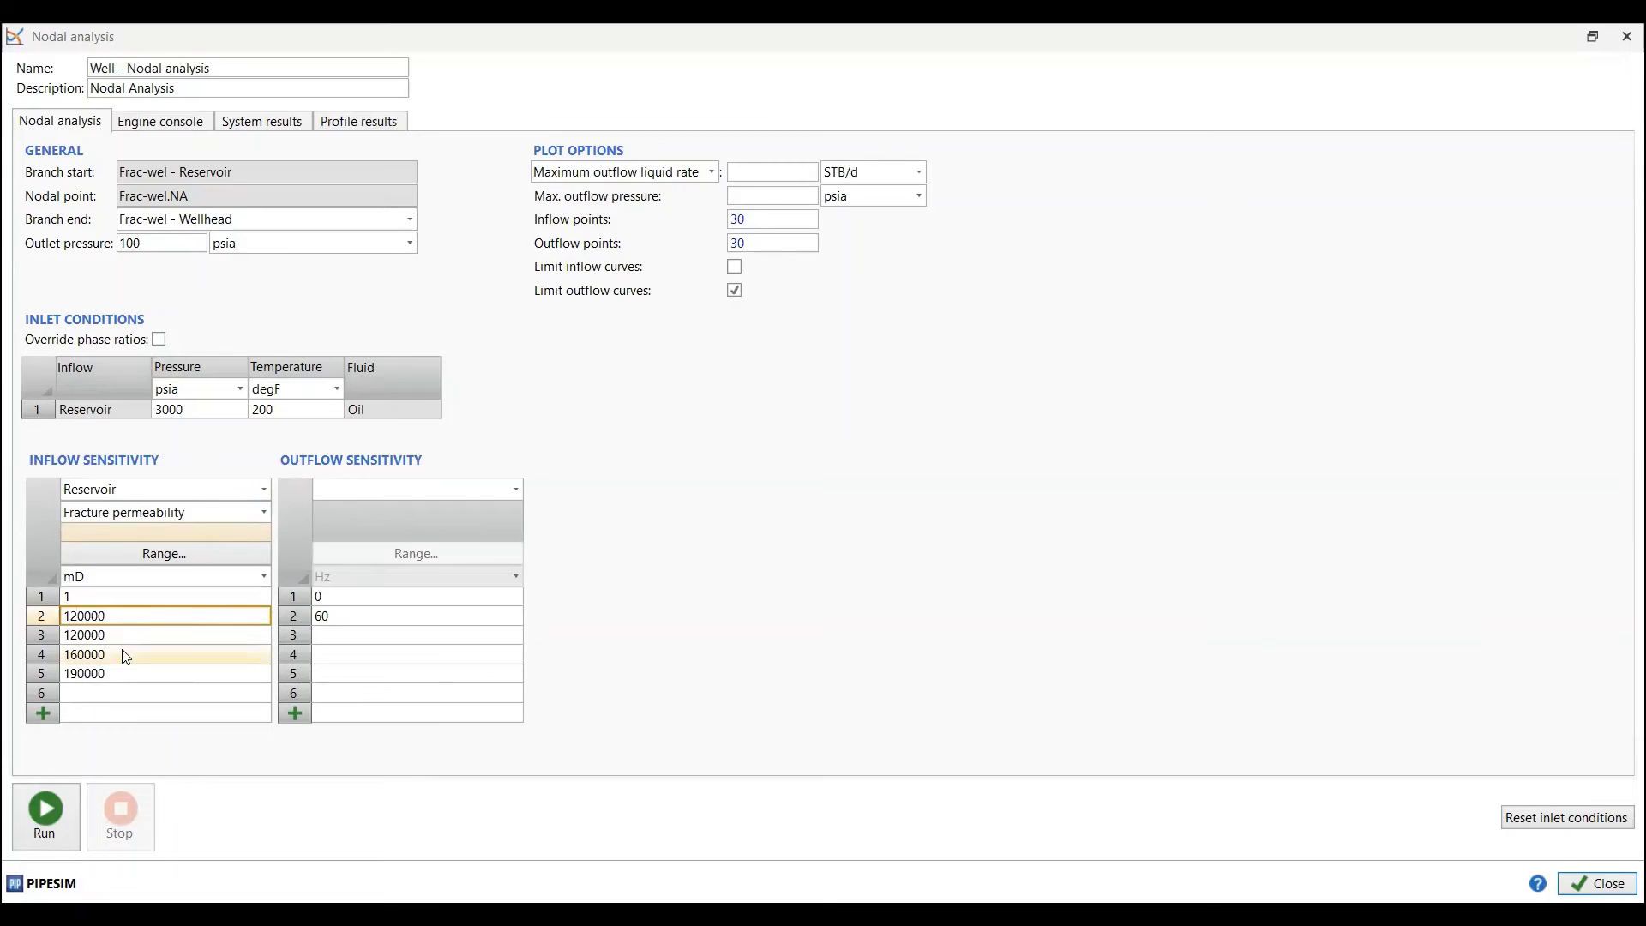
click(148, 643)
key(Delete)
key(Down)
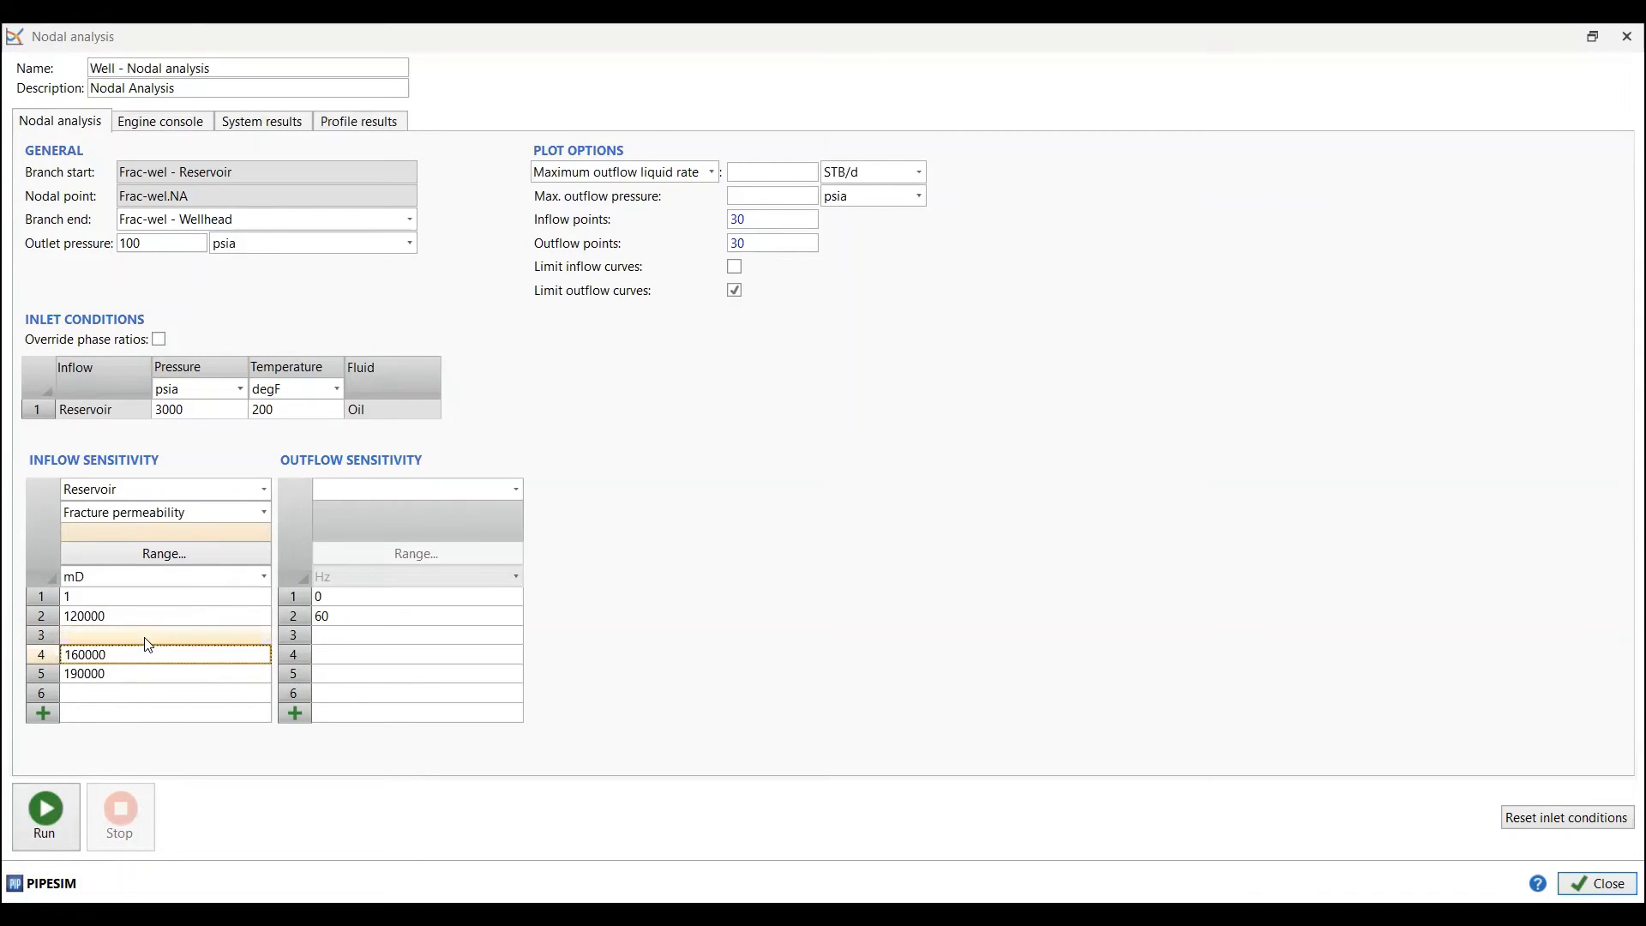
key(Delete)
key(Down)
key(Delete)
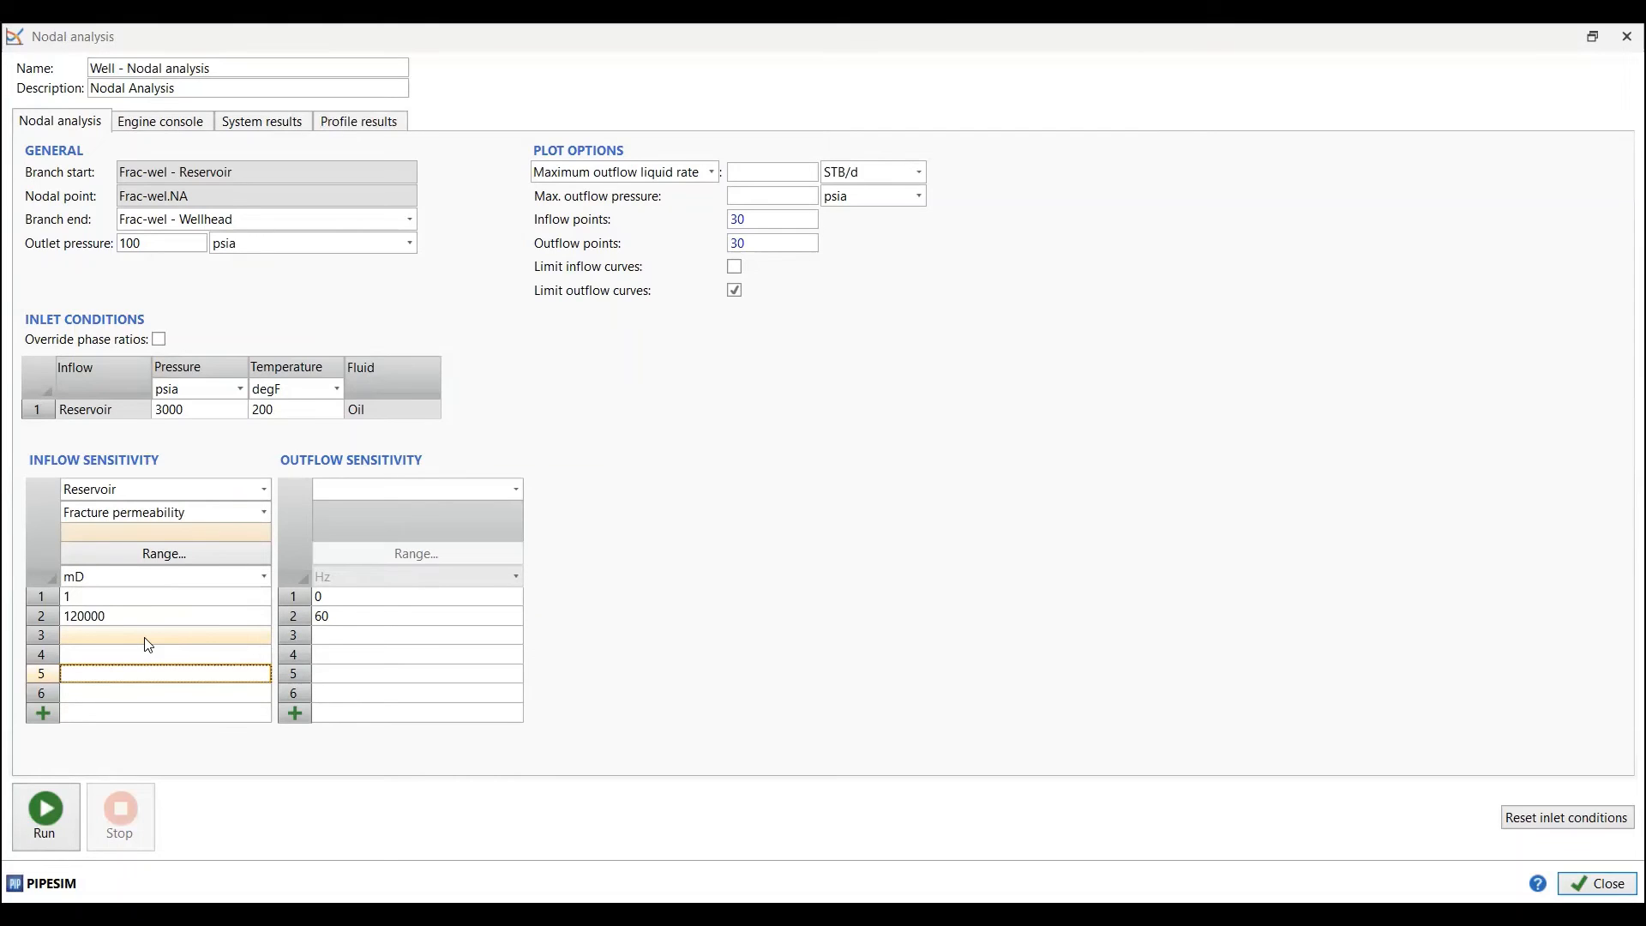
- Run the nodal analysis with the two fracture permeability cases and single out the 1 md inflow curve in the plot
click(62, 831)
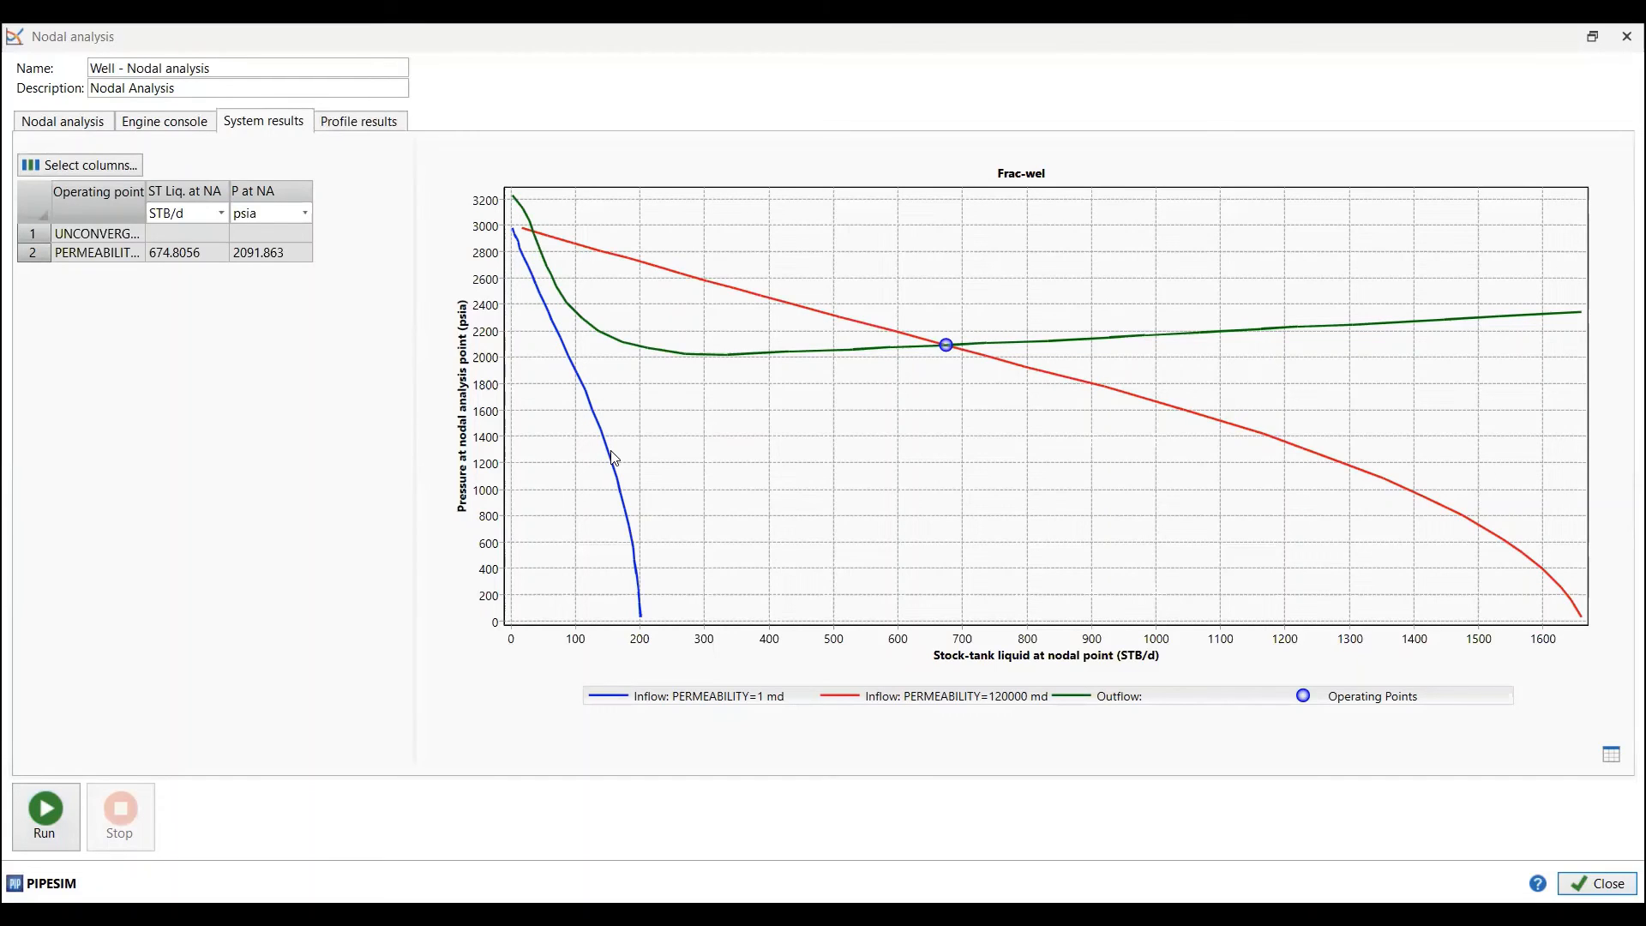
click(539, 264)
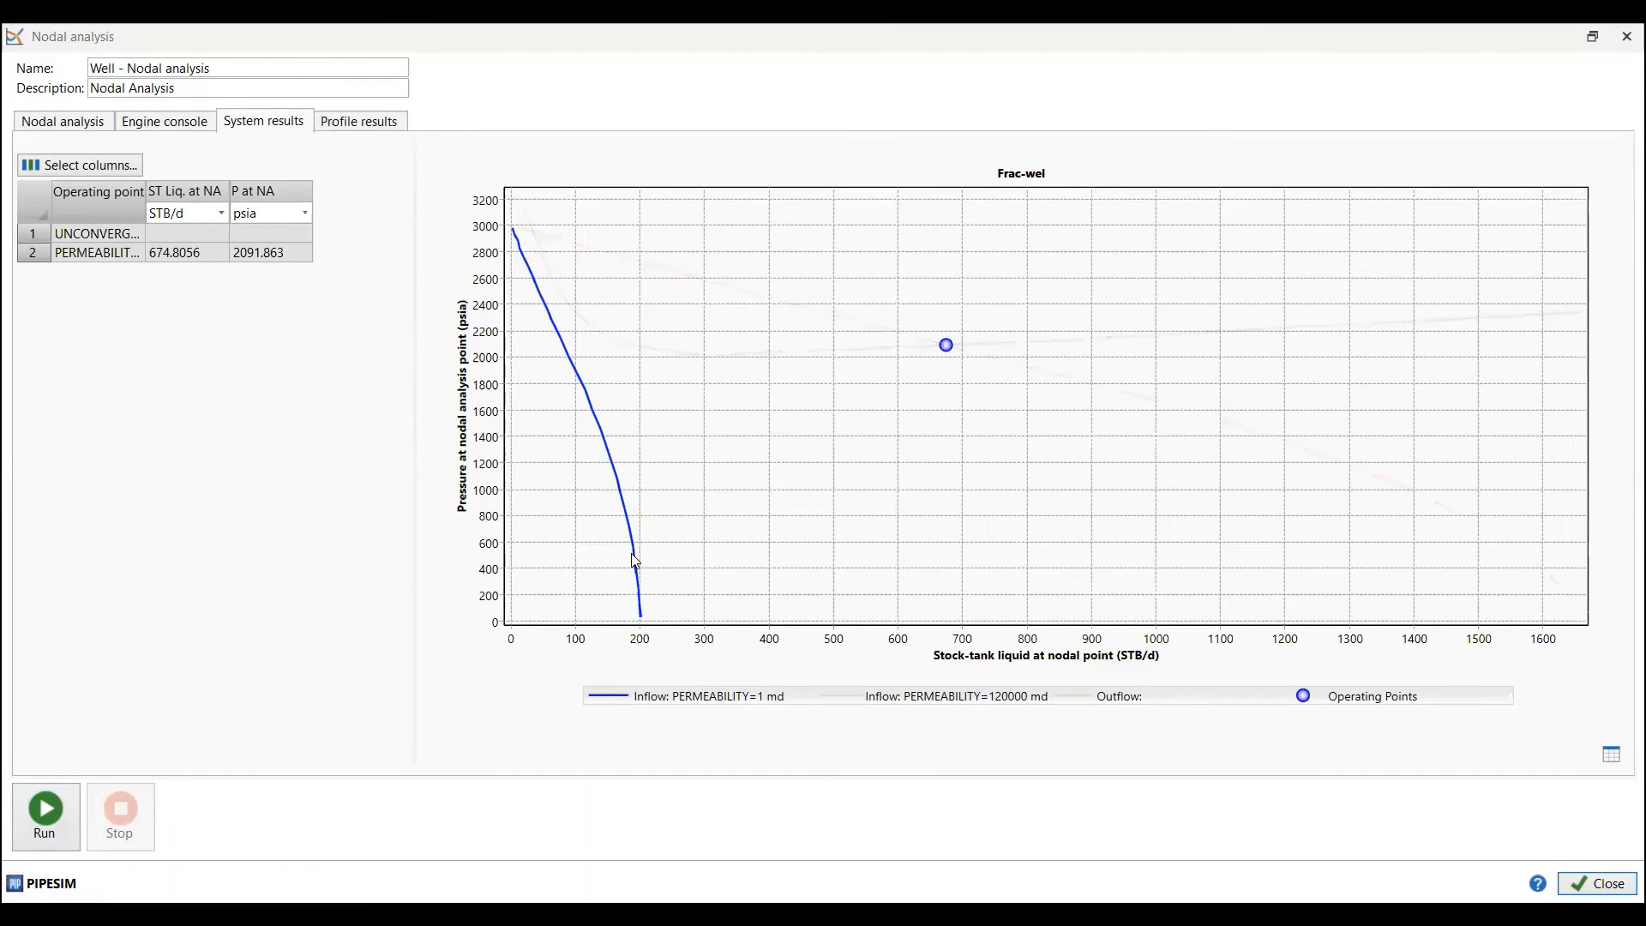
click(829, 524)
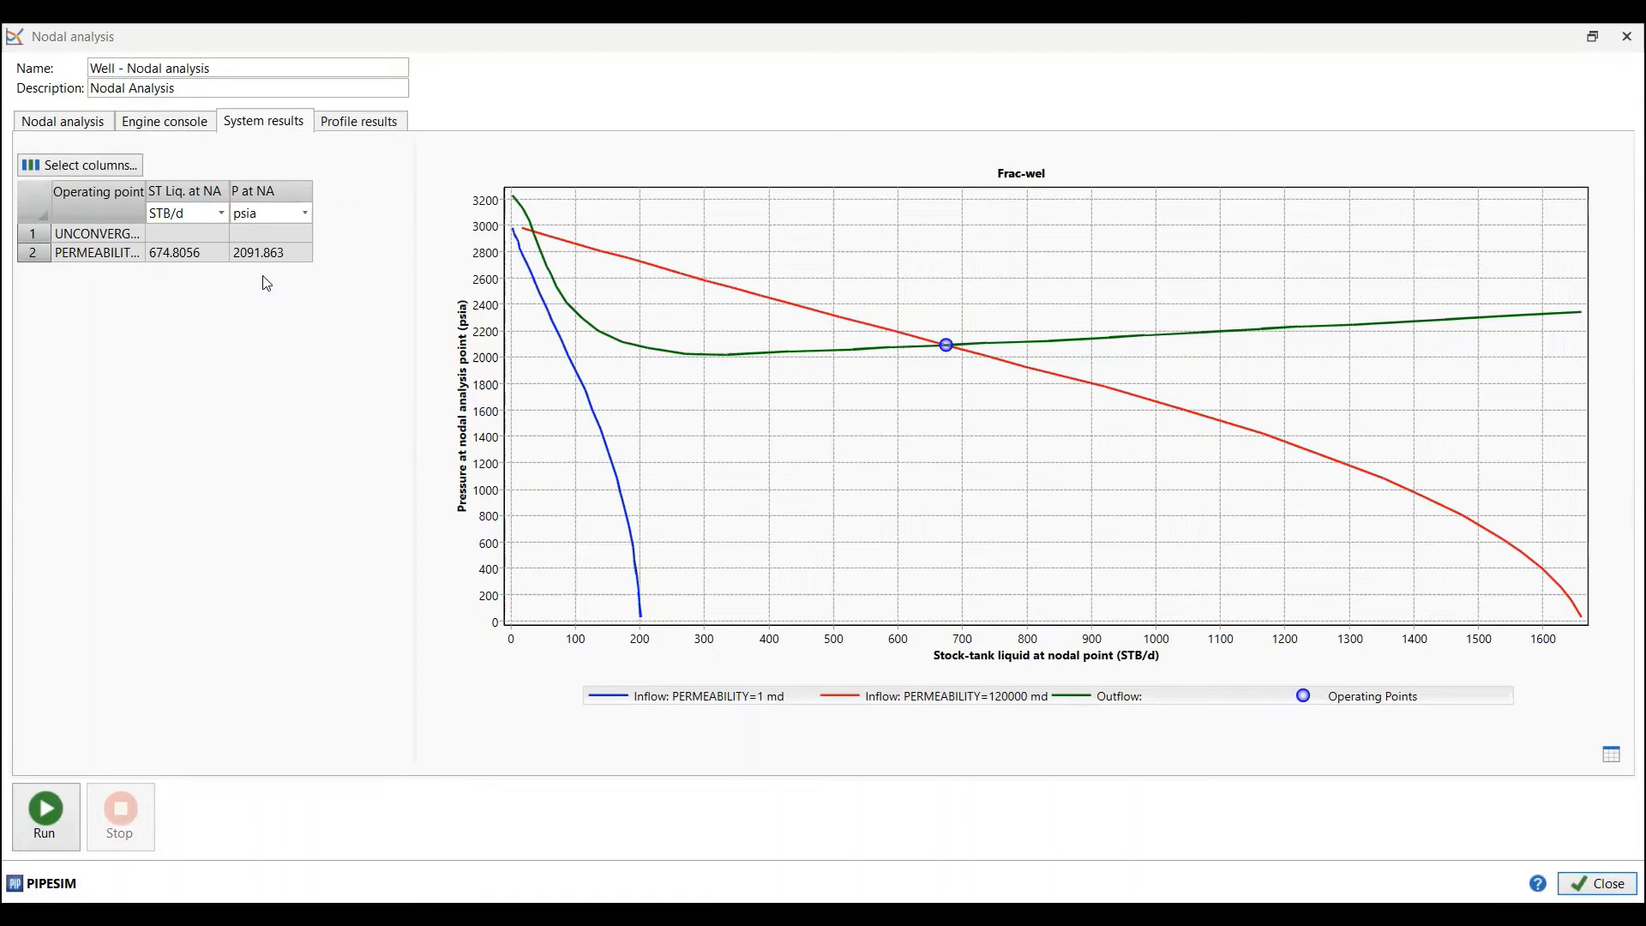
- Add 150000 and 190000 mD as third and fourth fracture permeability sensitivity values and rerun the nodal analysis
click(86, 129)
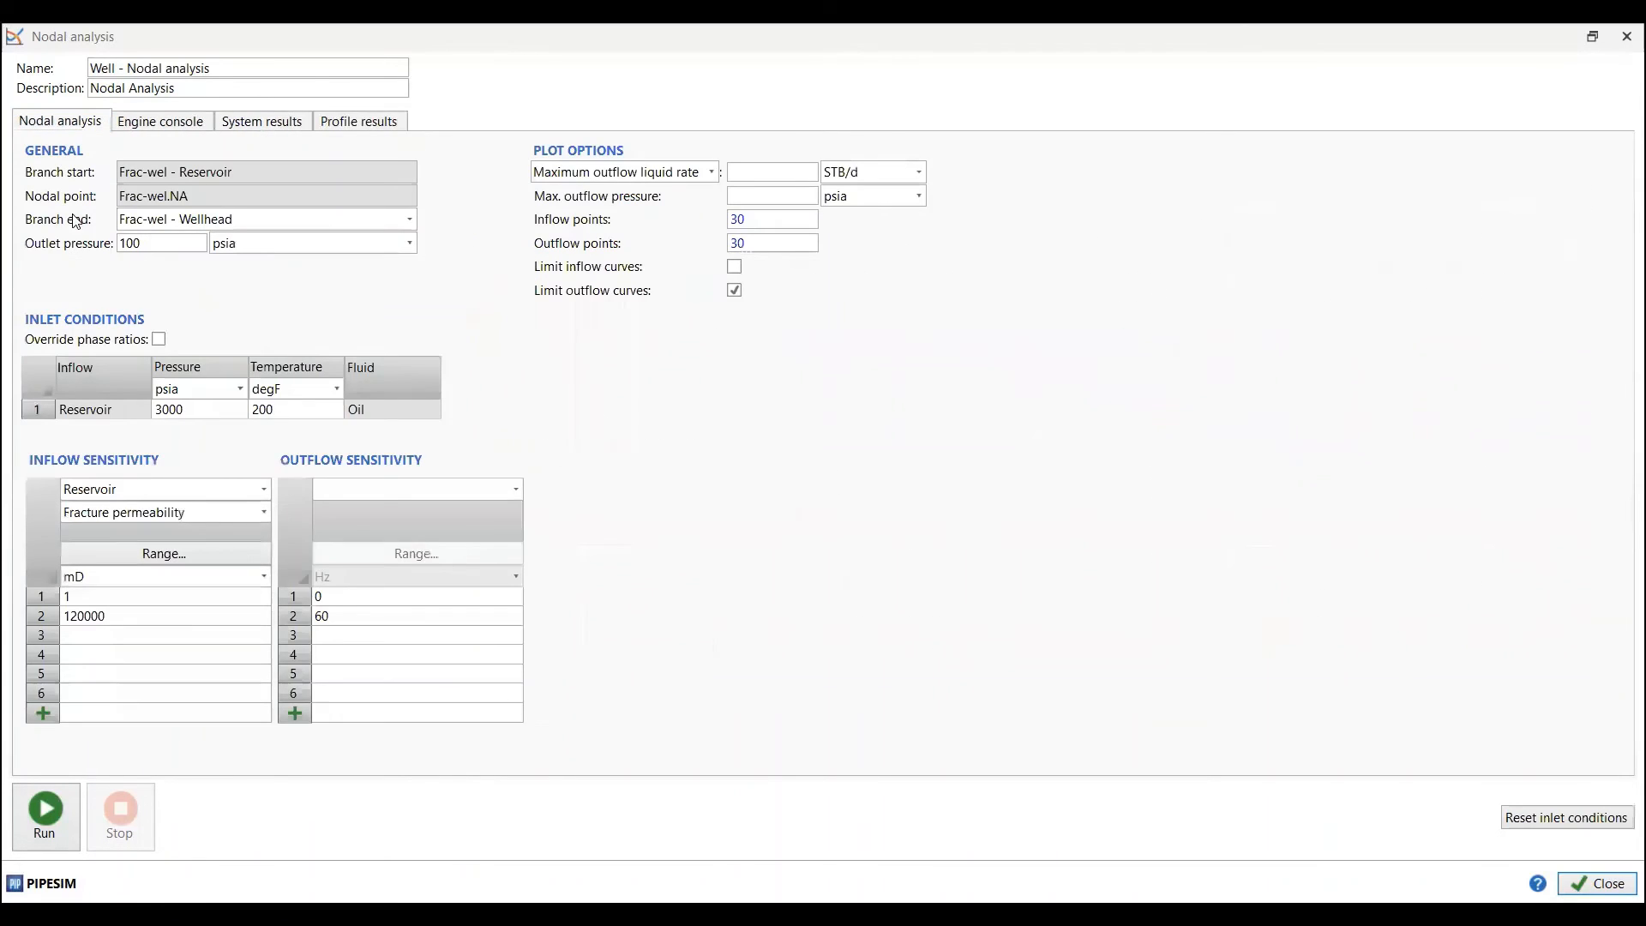
click(149, 636)
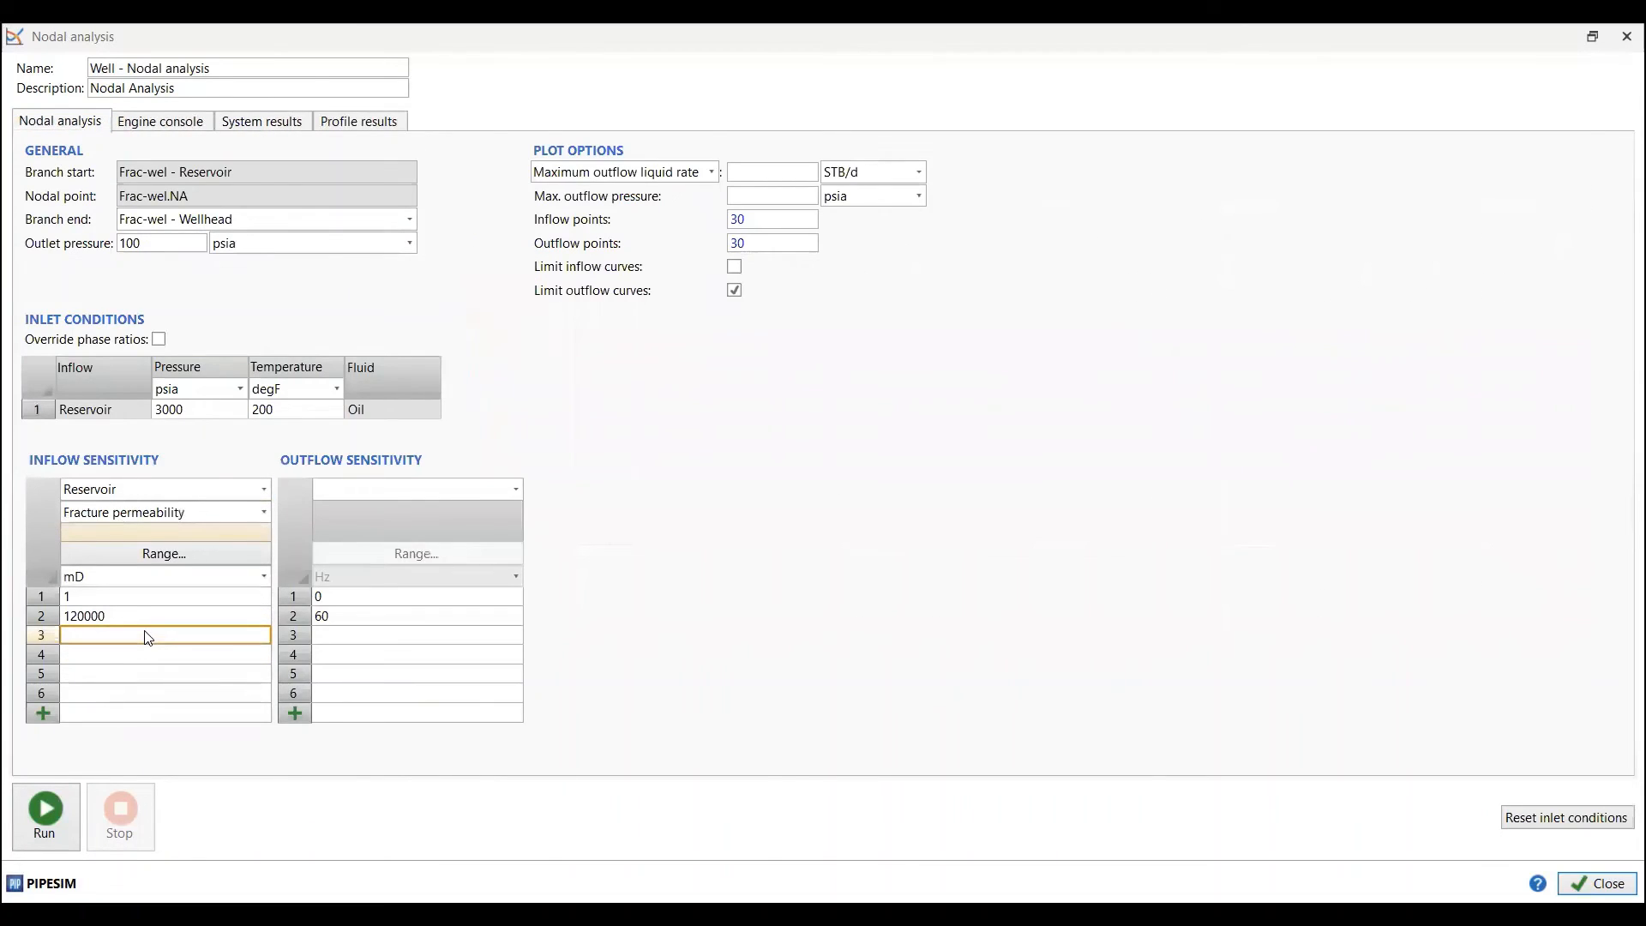
text(150000)
click(93, 657)
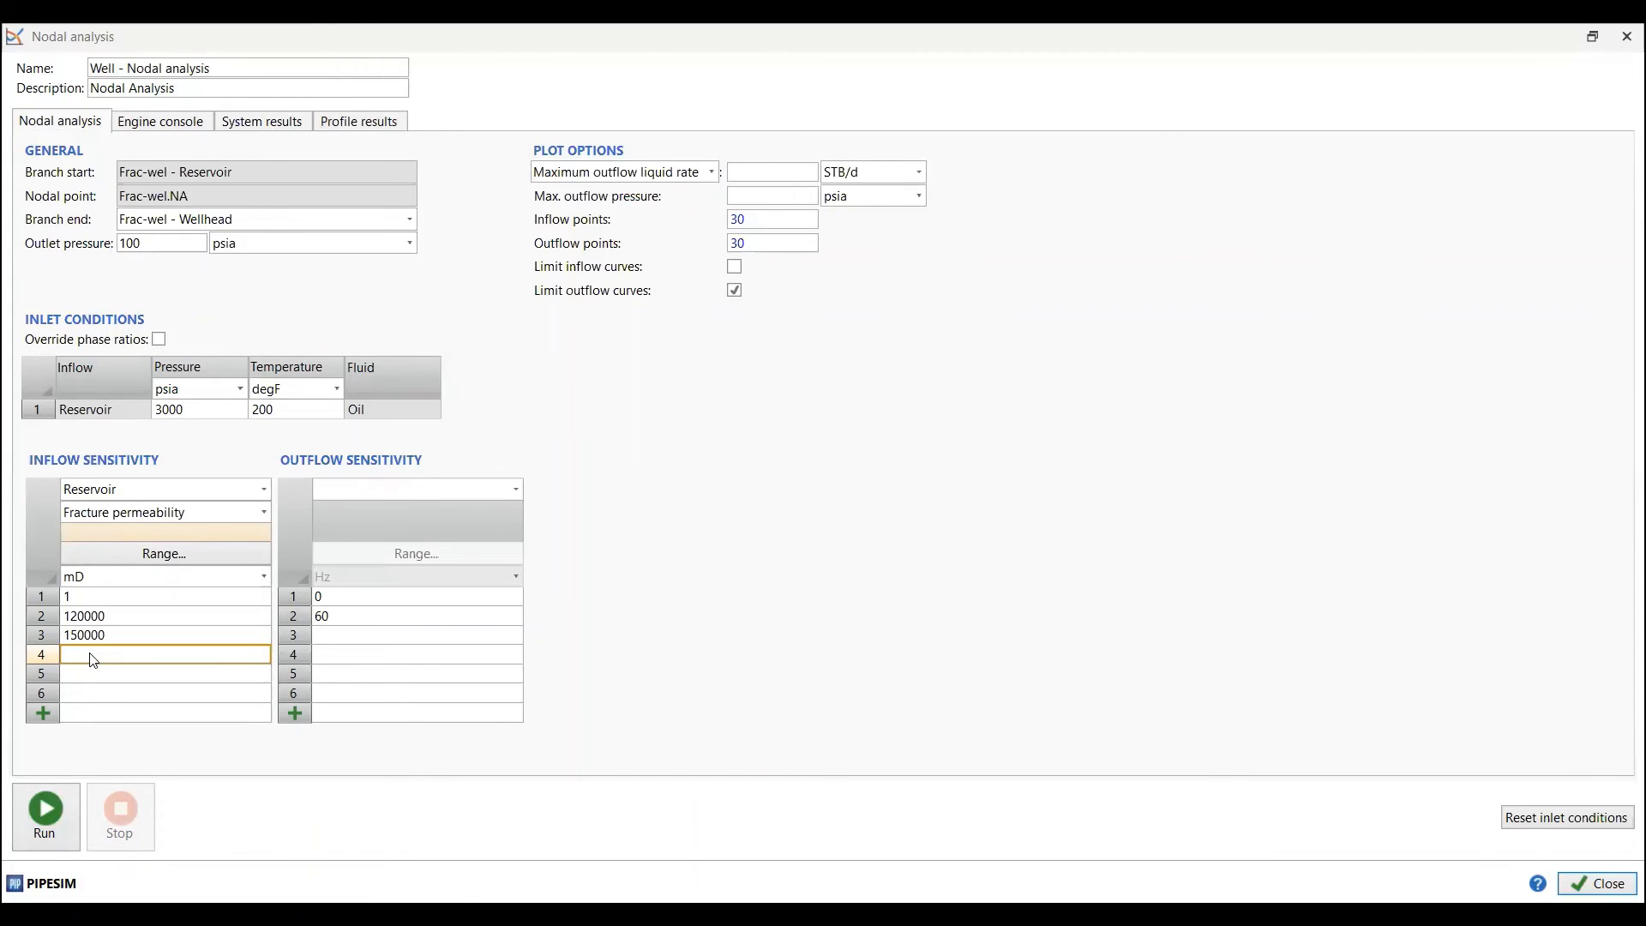
text(190000)
click(47, 836)
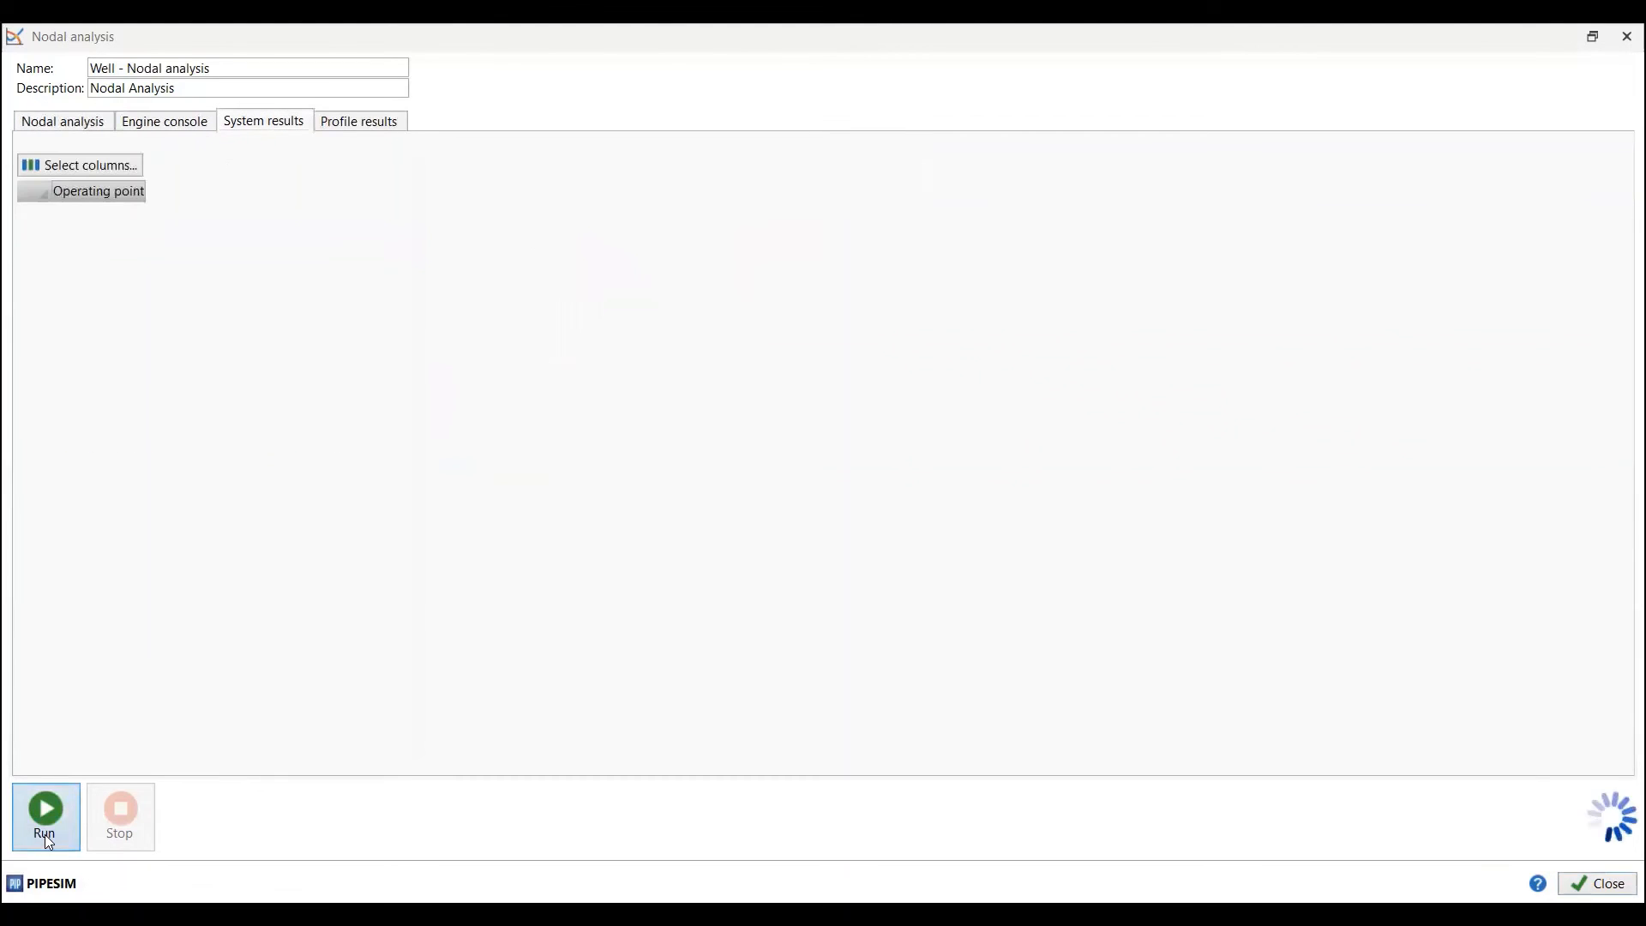
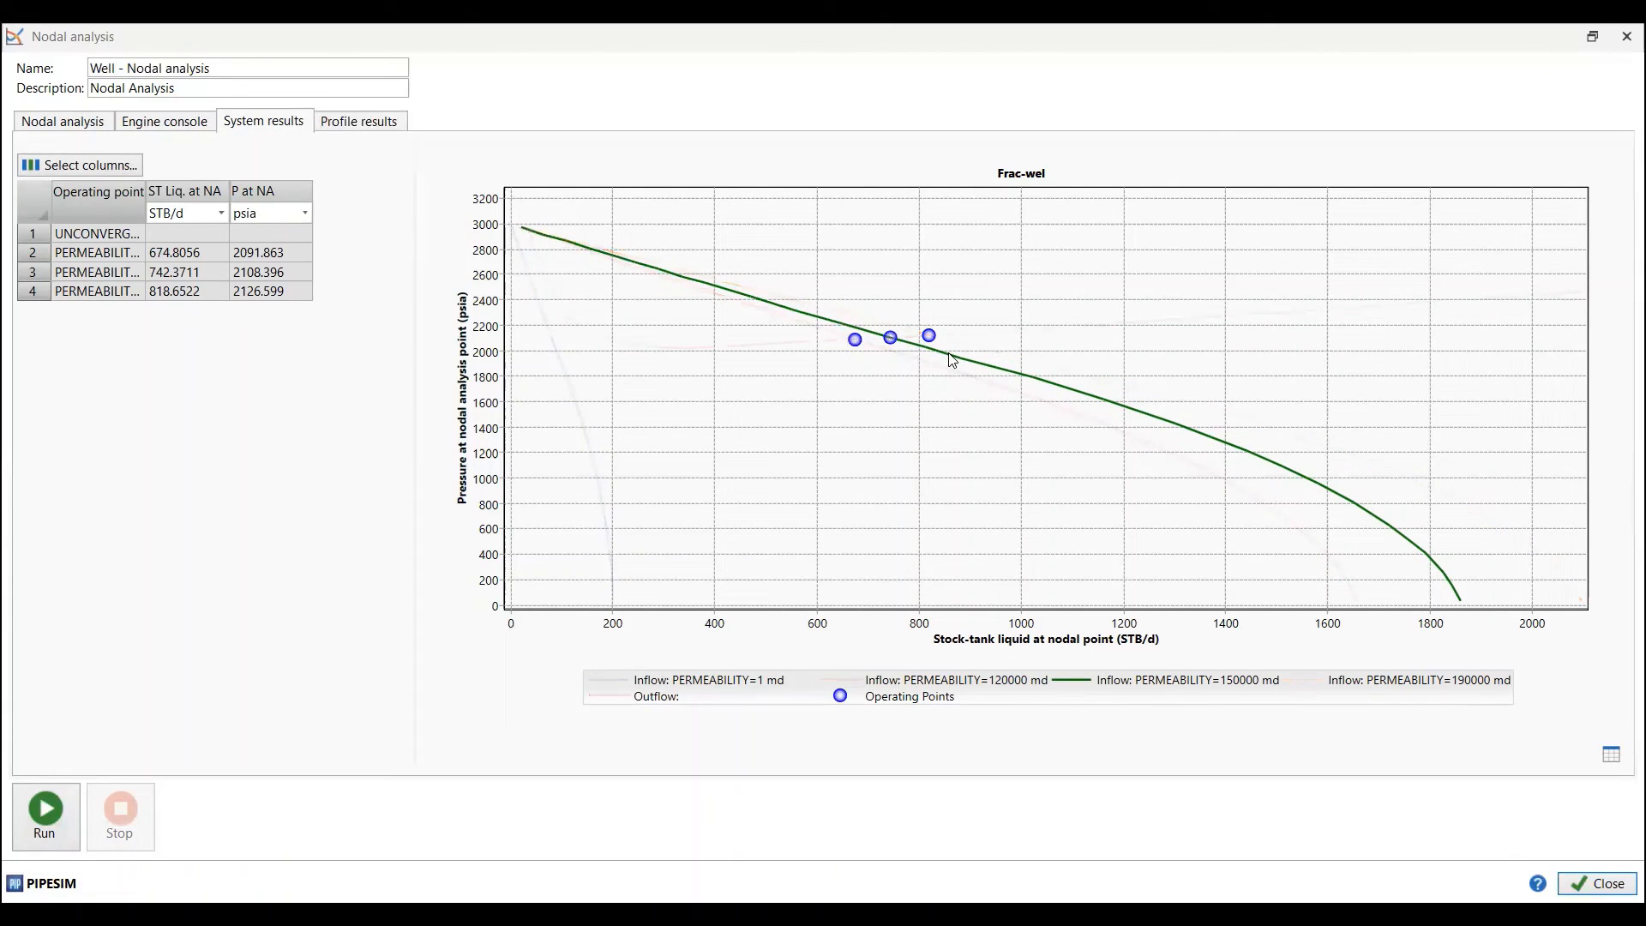
- Return to the nodal analysis setup and switch the reservoir inflow sensitivity variable to Fracture half length
click(87, 128)
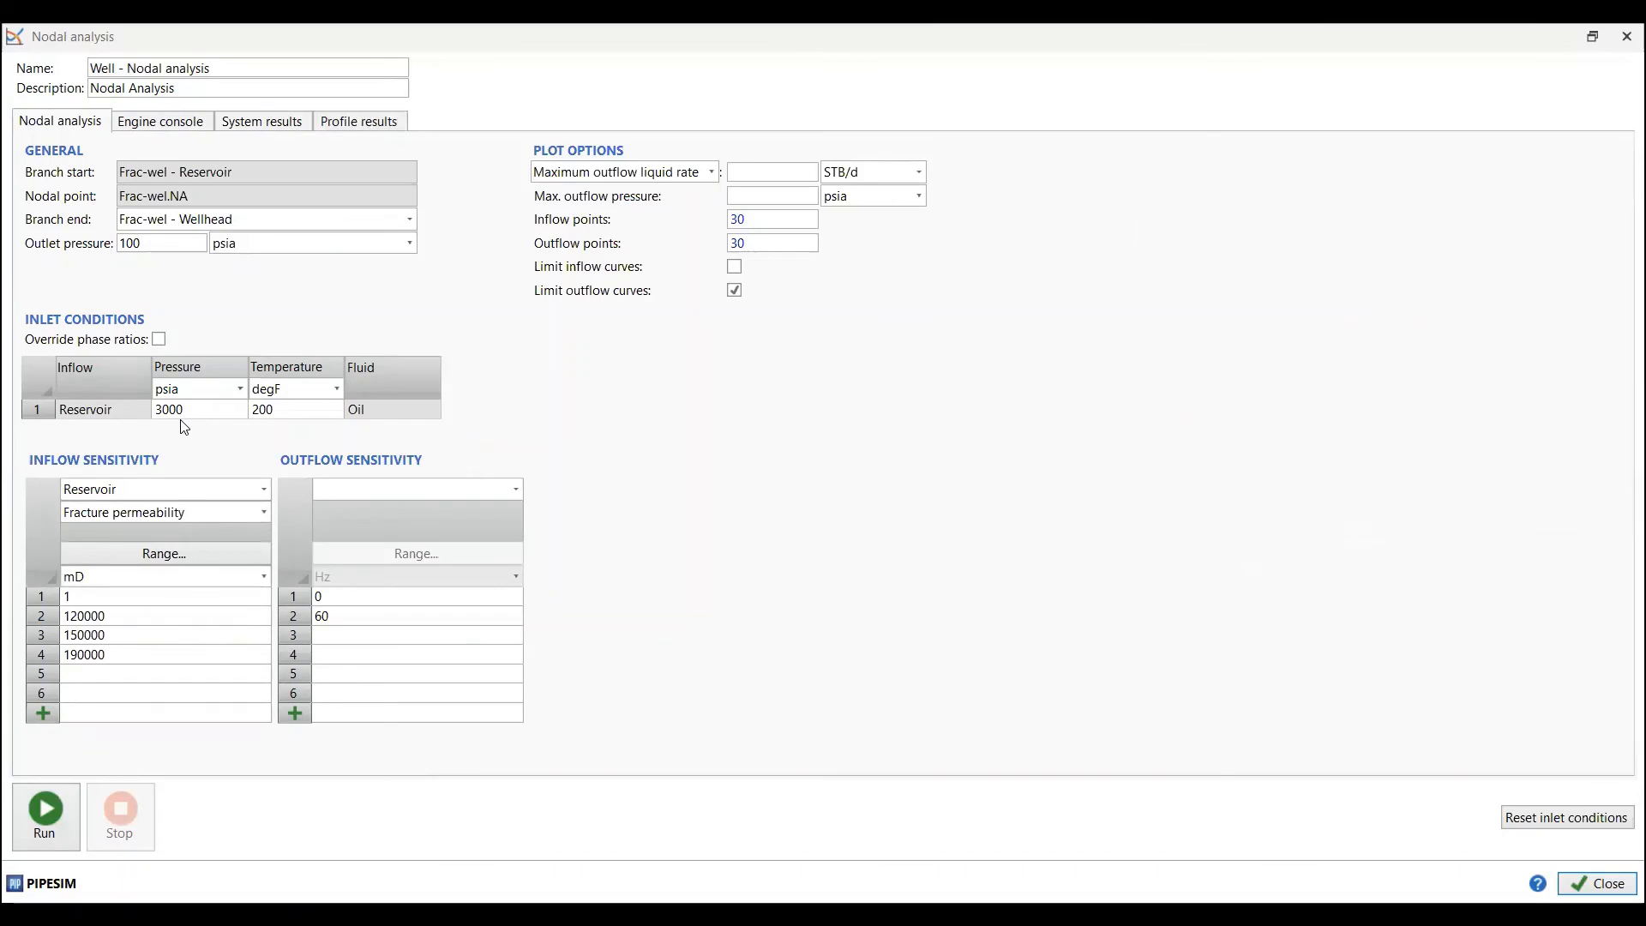
click(175, 512)
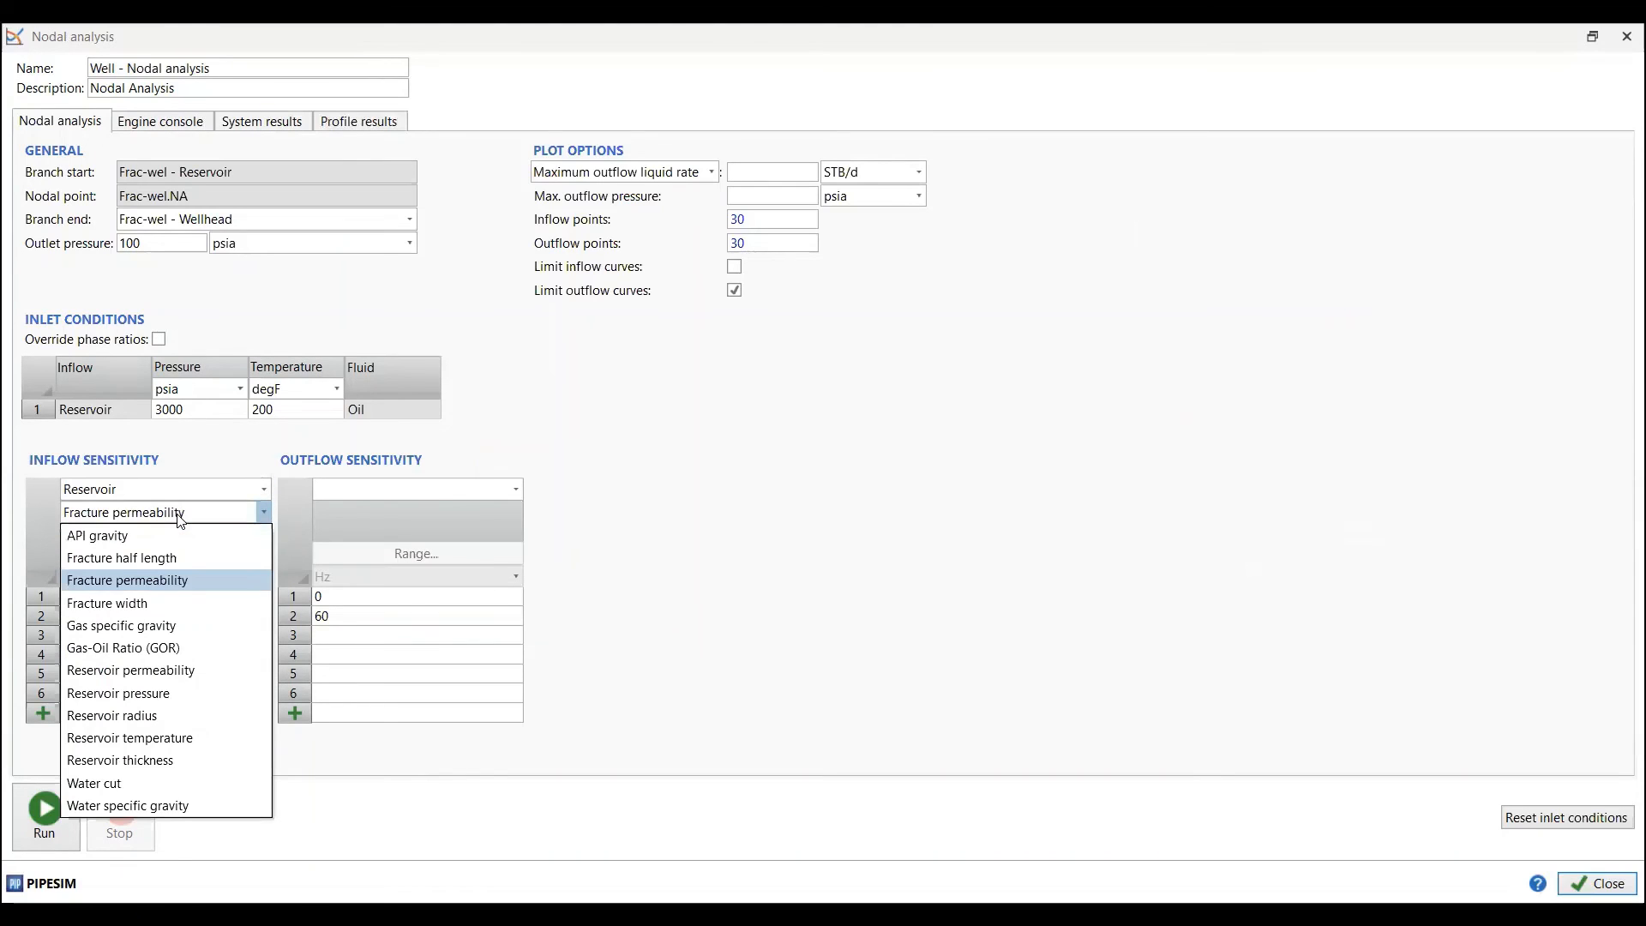
click(159, 558)
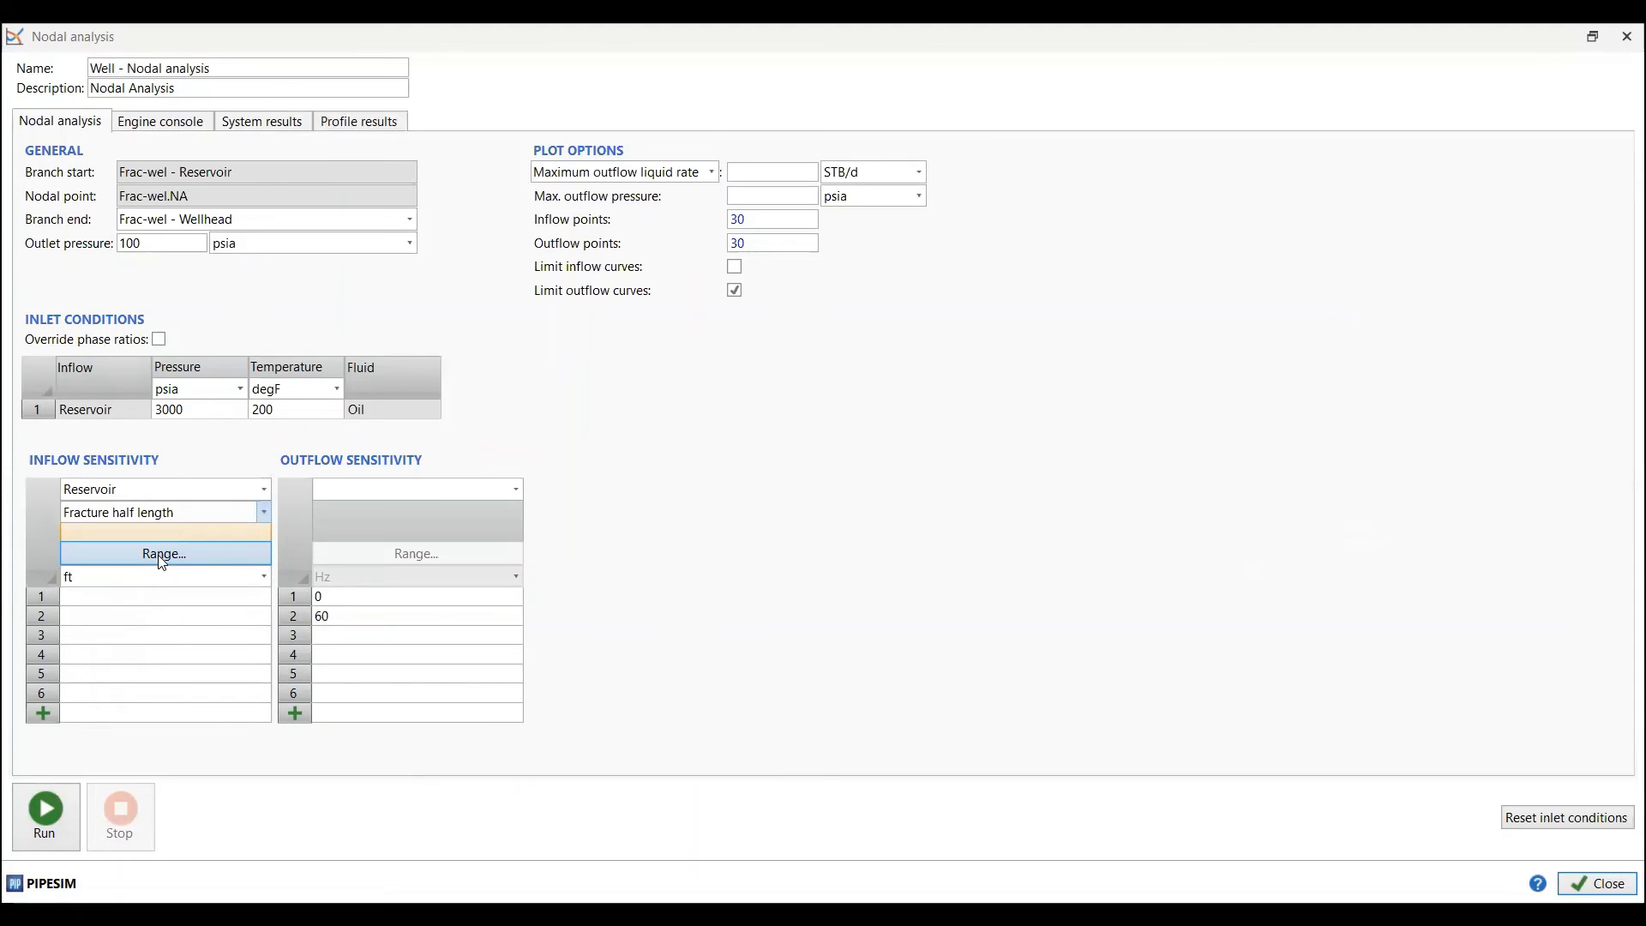
- Enter fracture half length sensitivity values of 100, 500, 1000 and 2000 ft and run the nodal analysis
click(174, 600)
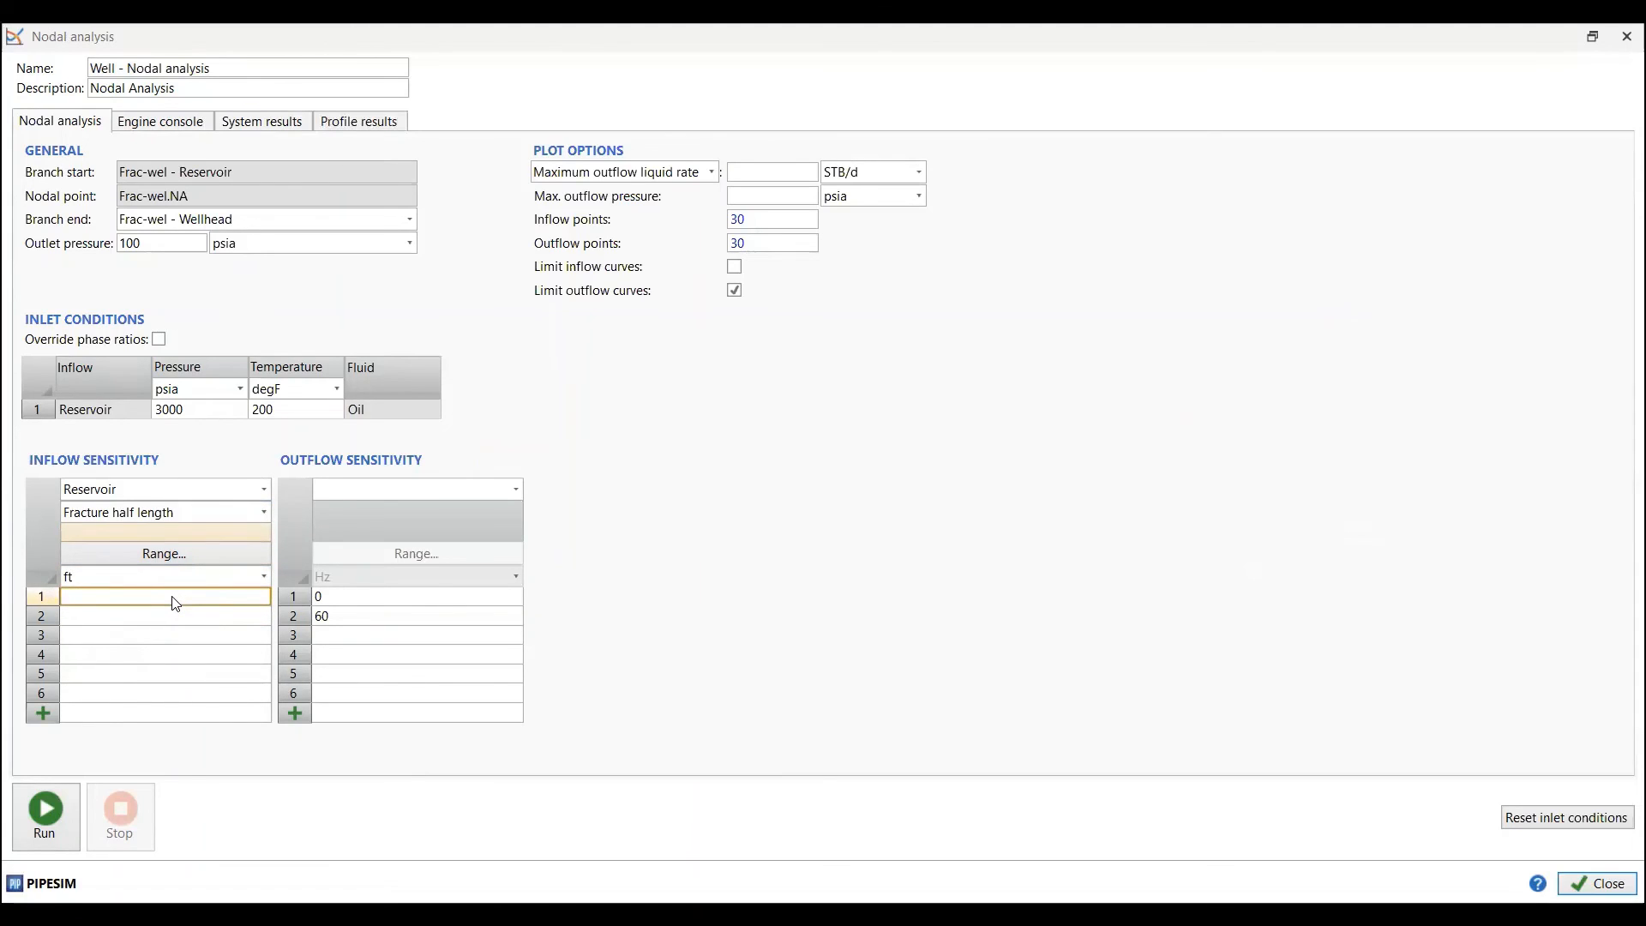
text(100)
key(Return)
text(500)
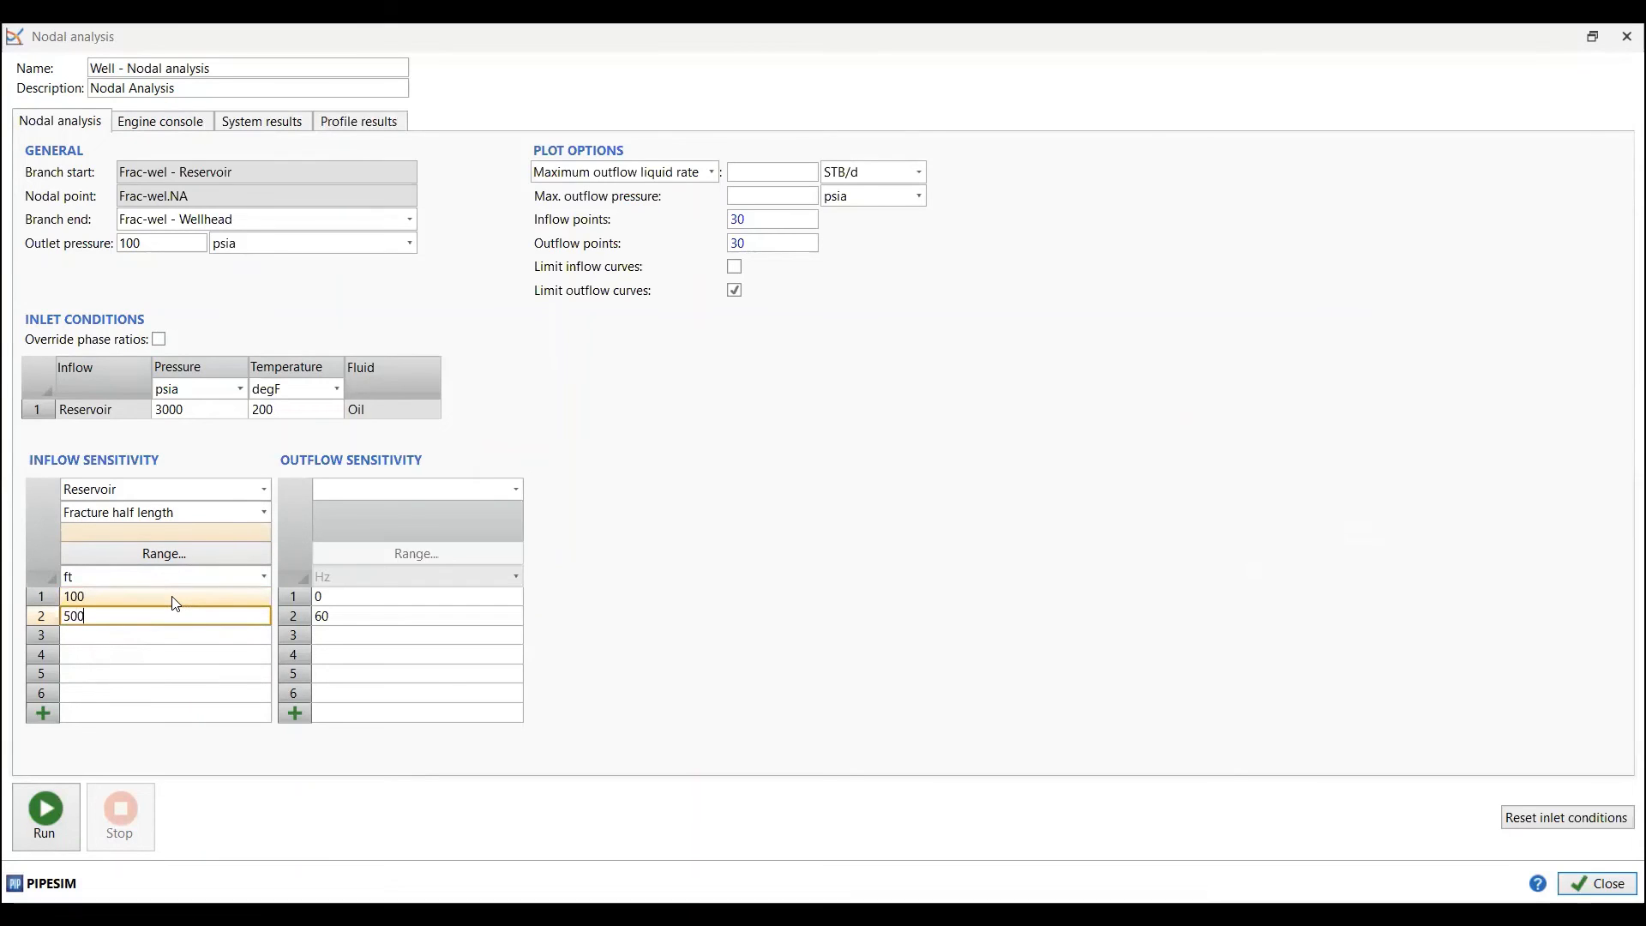
key(Return)
text(1000)
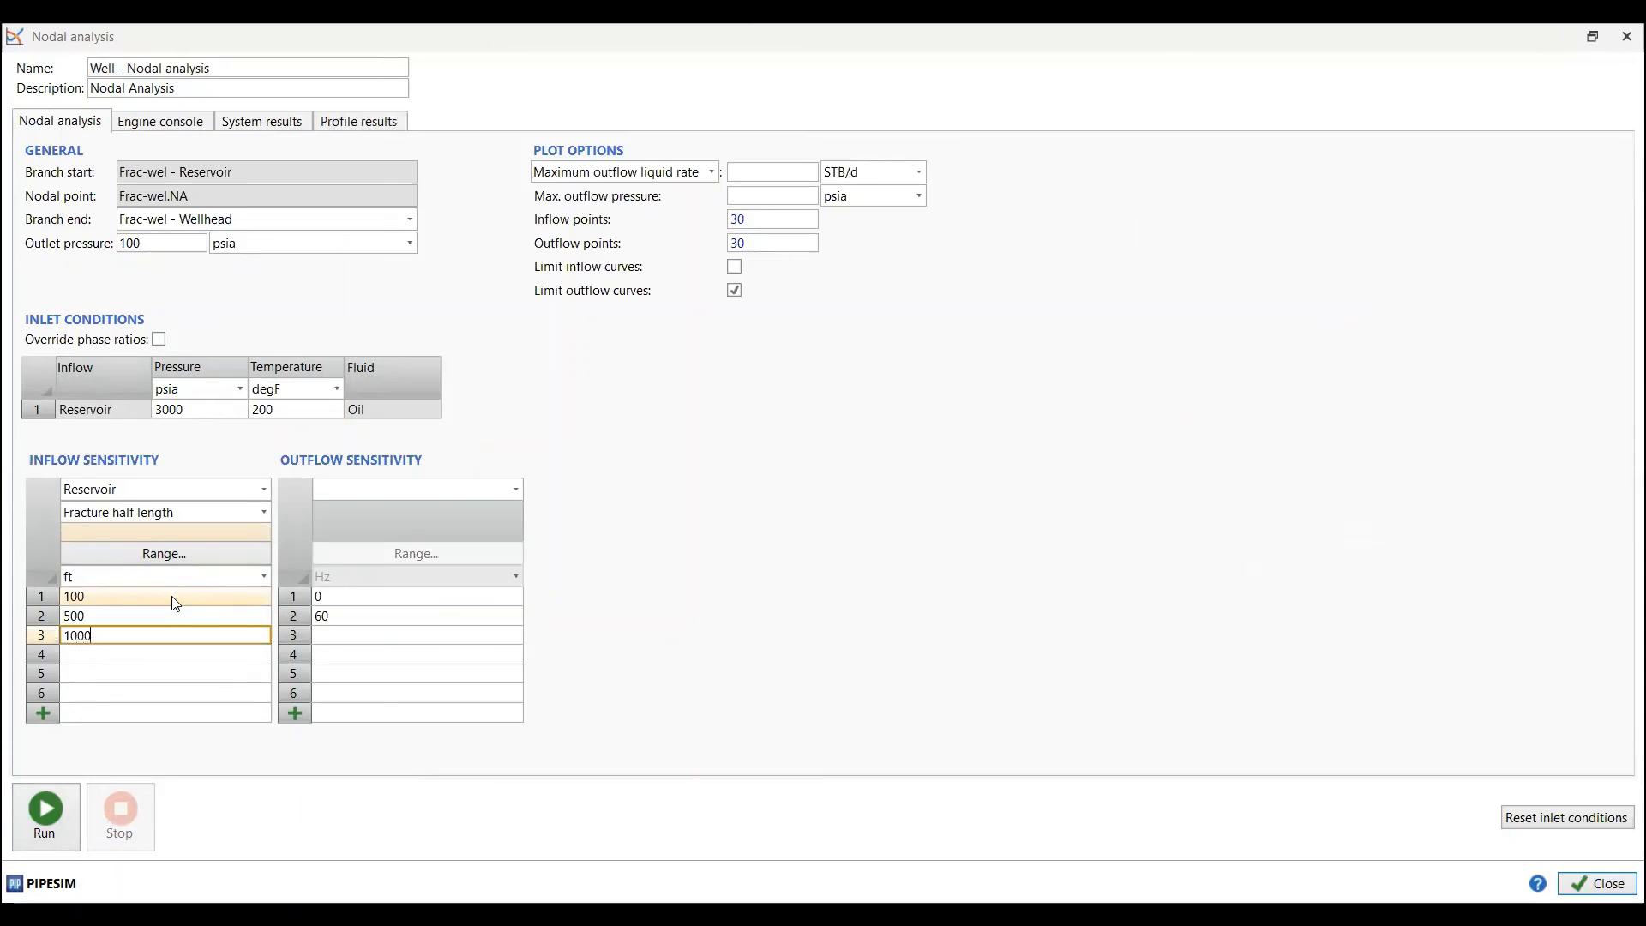
key(Return)
text(2000)
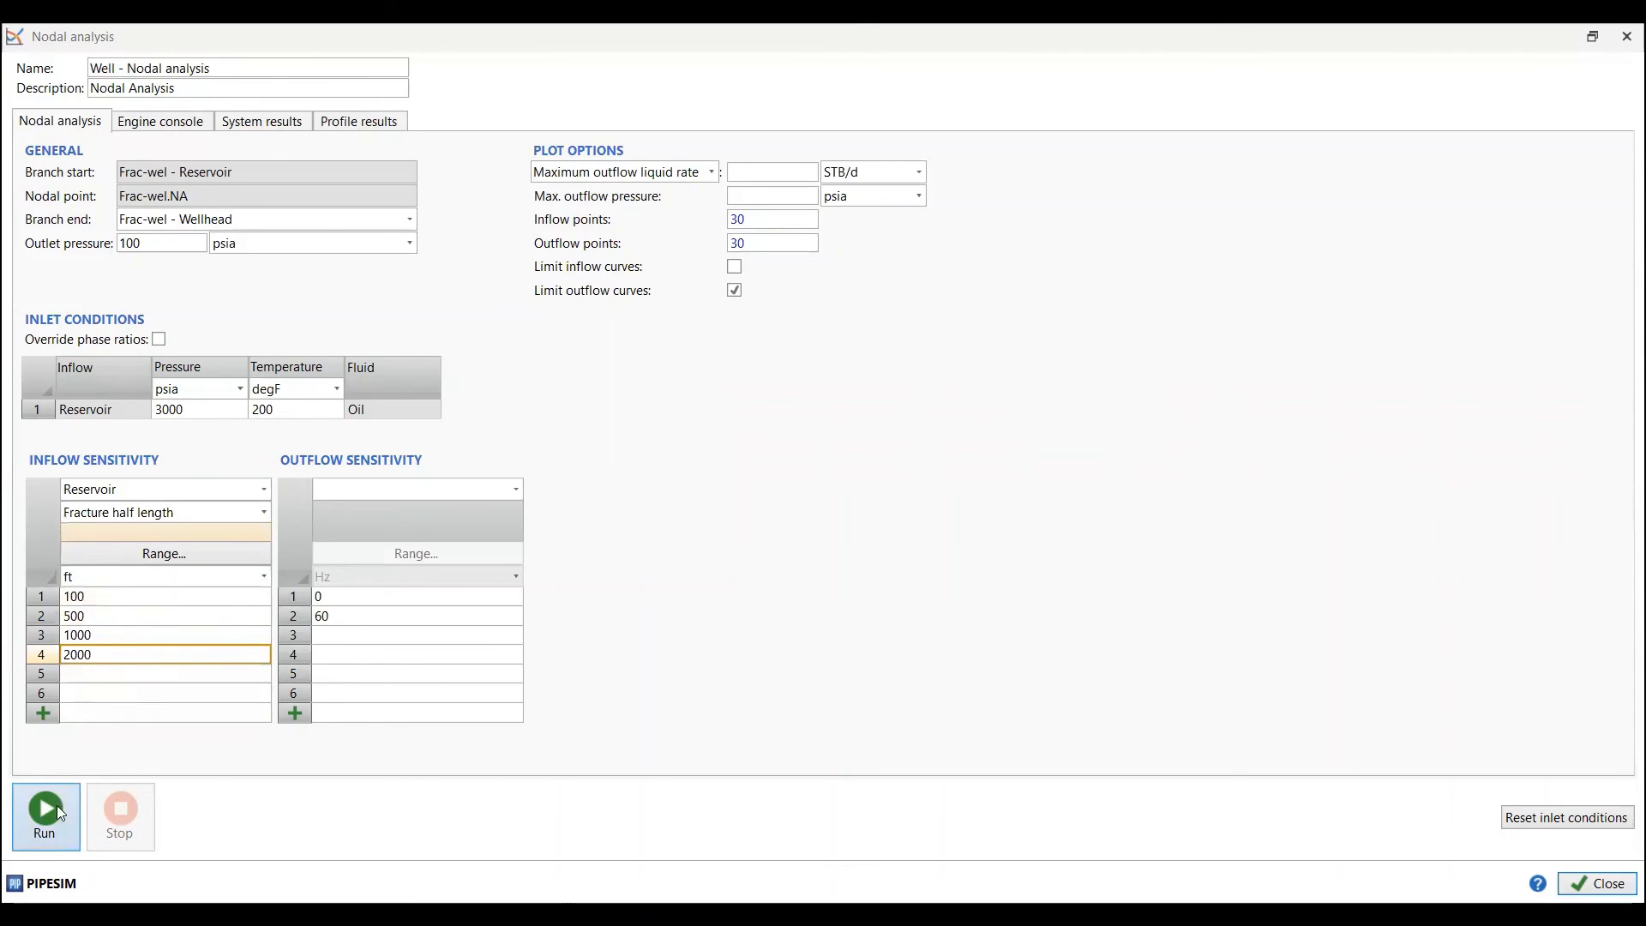
click(56, 827)
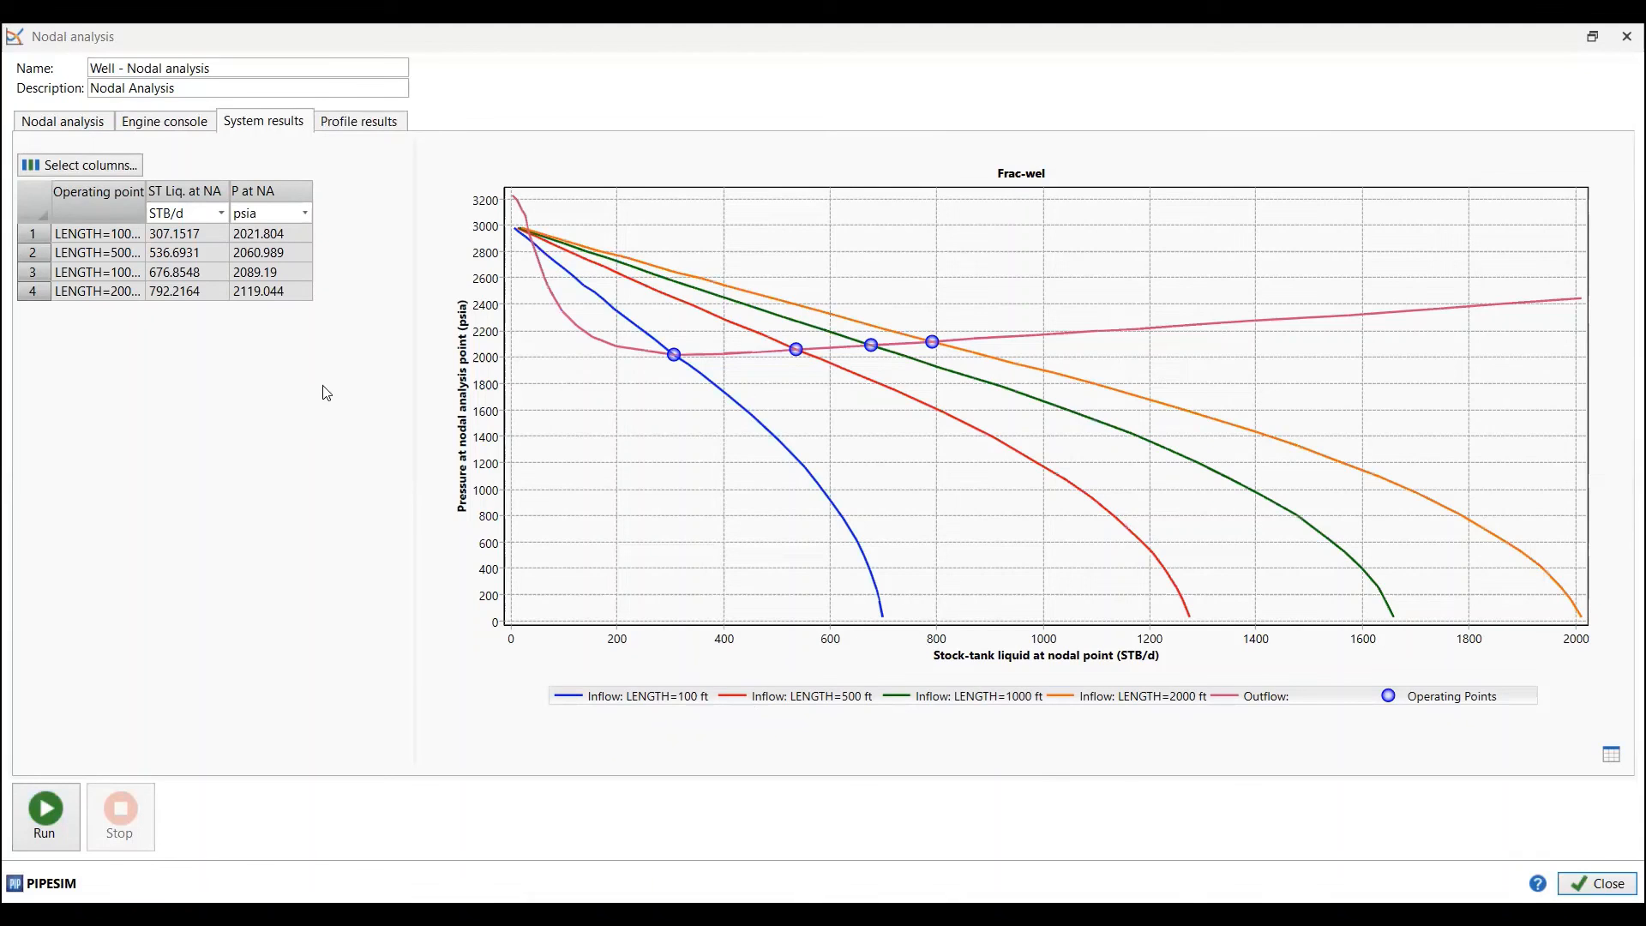
- Return to the nodal analysis setup and review the available reservoir inflow sensitivity variables
click(107, 122)
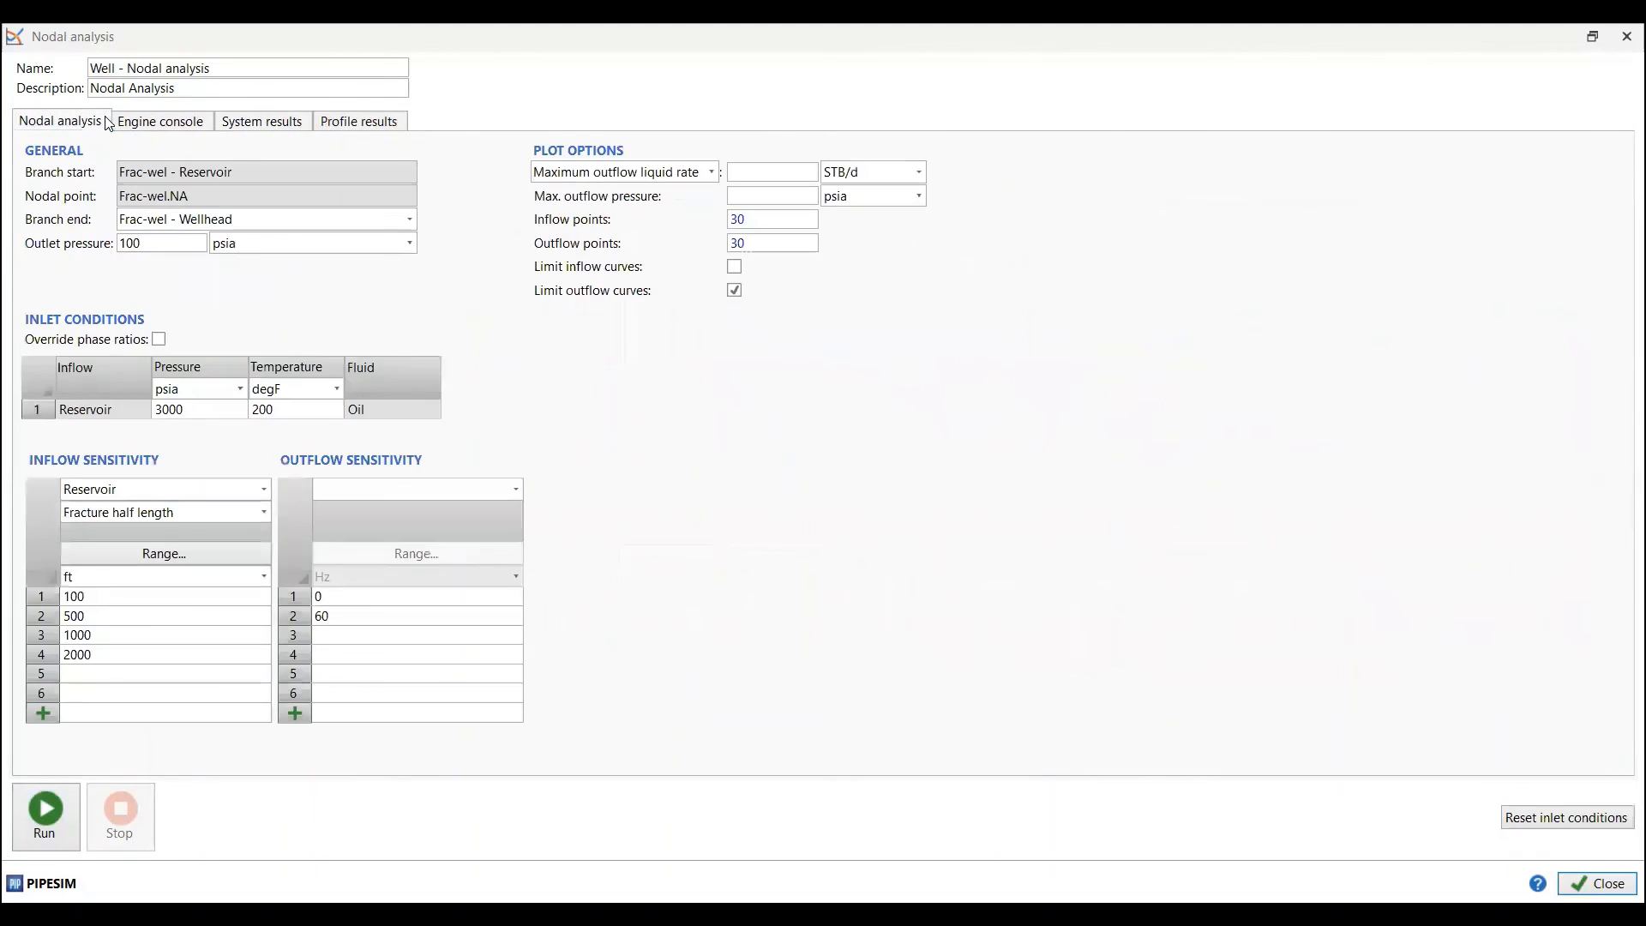
click(250, 515)
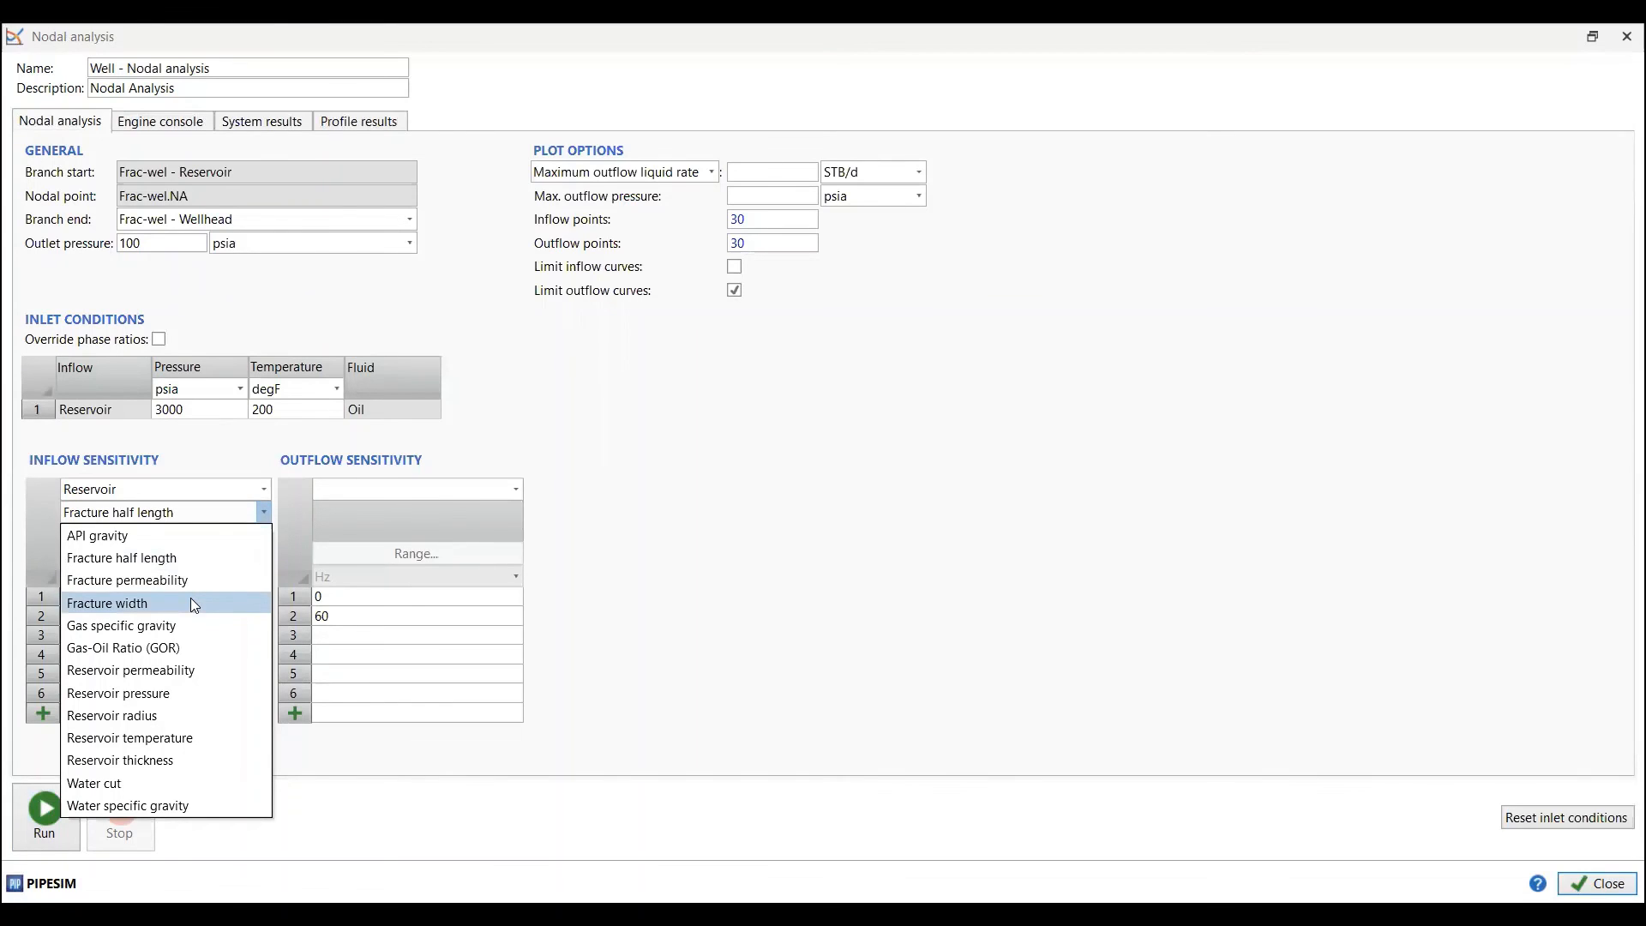
click(634, 566)
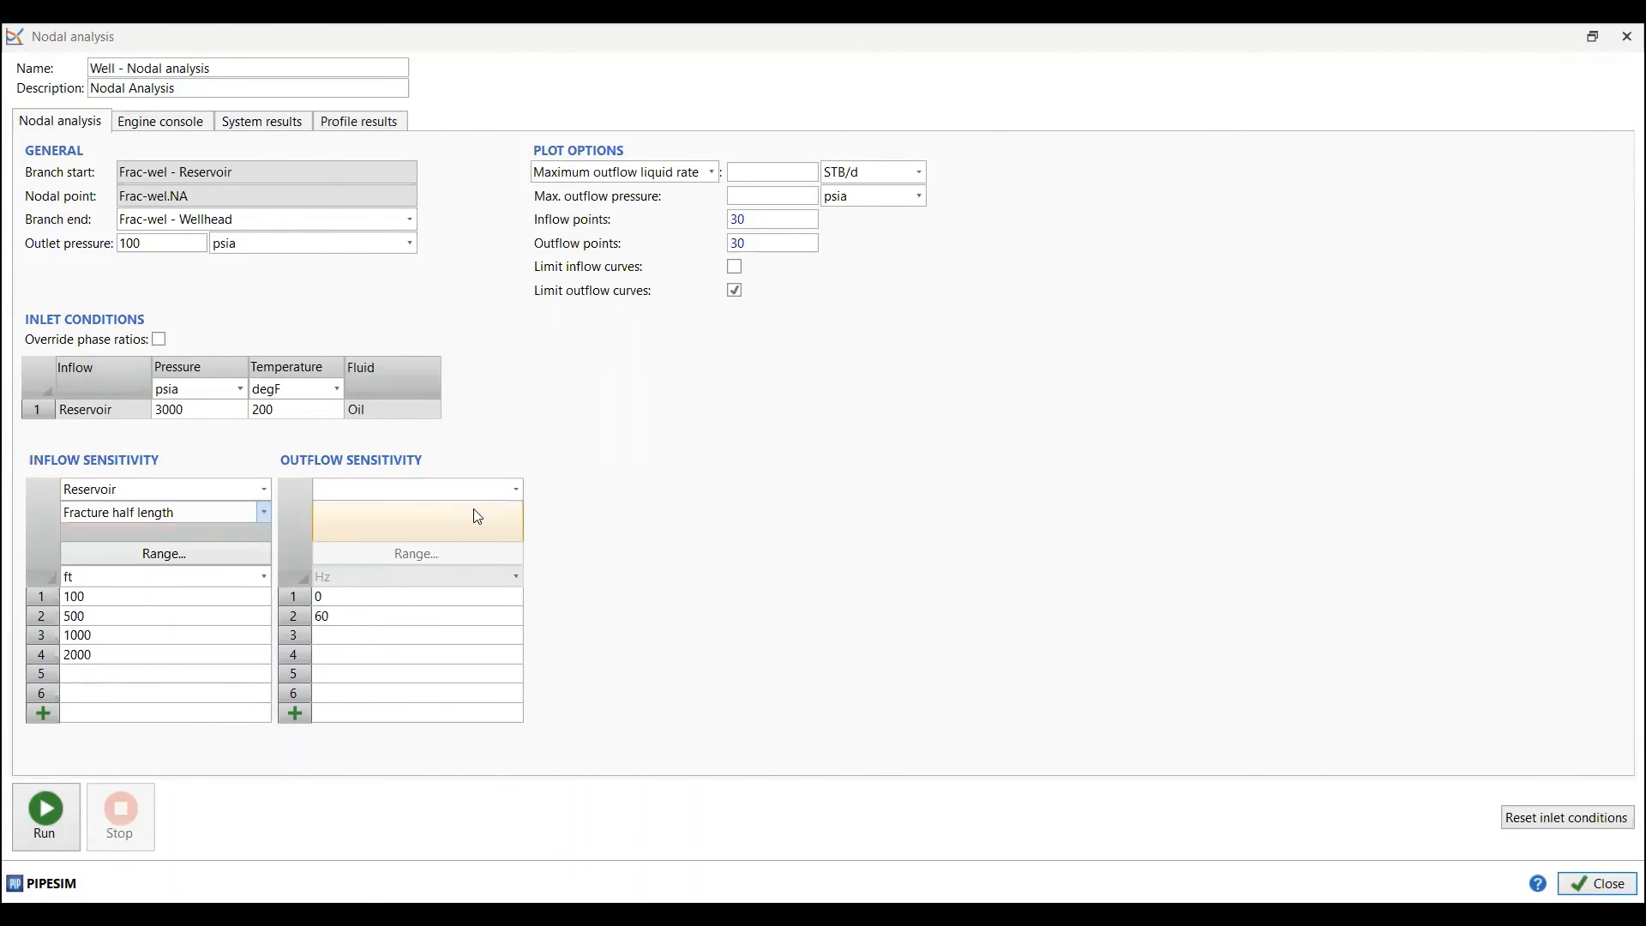
- Try Tubing and System Data with Outlet pressure as the outflow sensitivity, and clear the outflow selection again
click(483, 488)
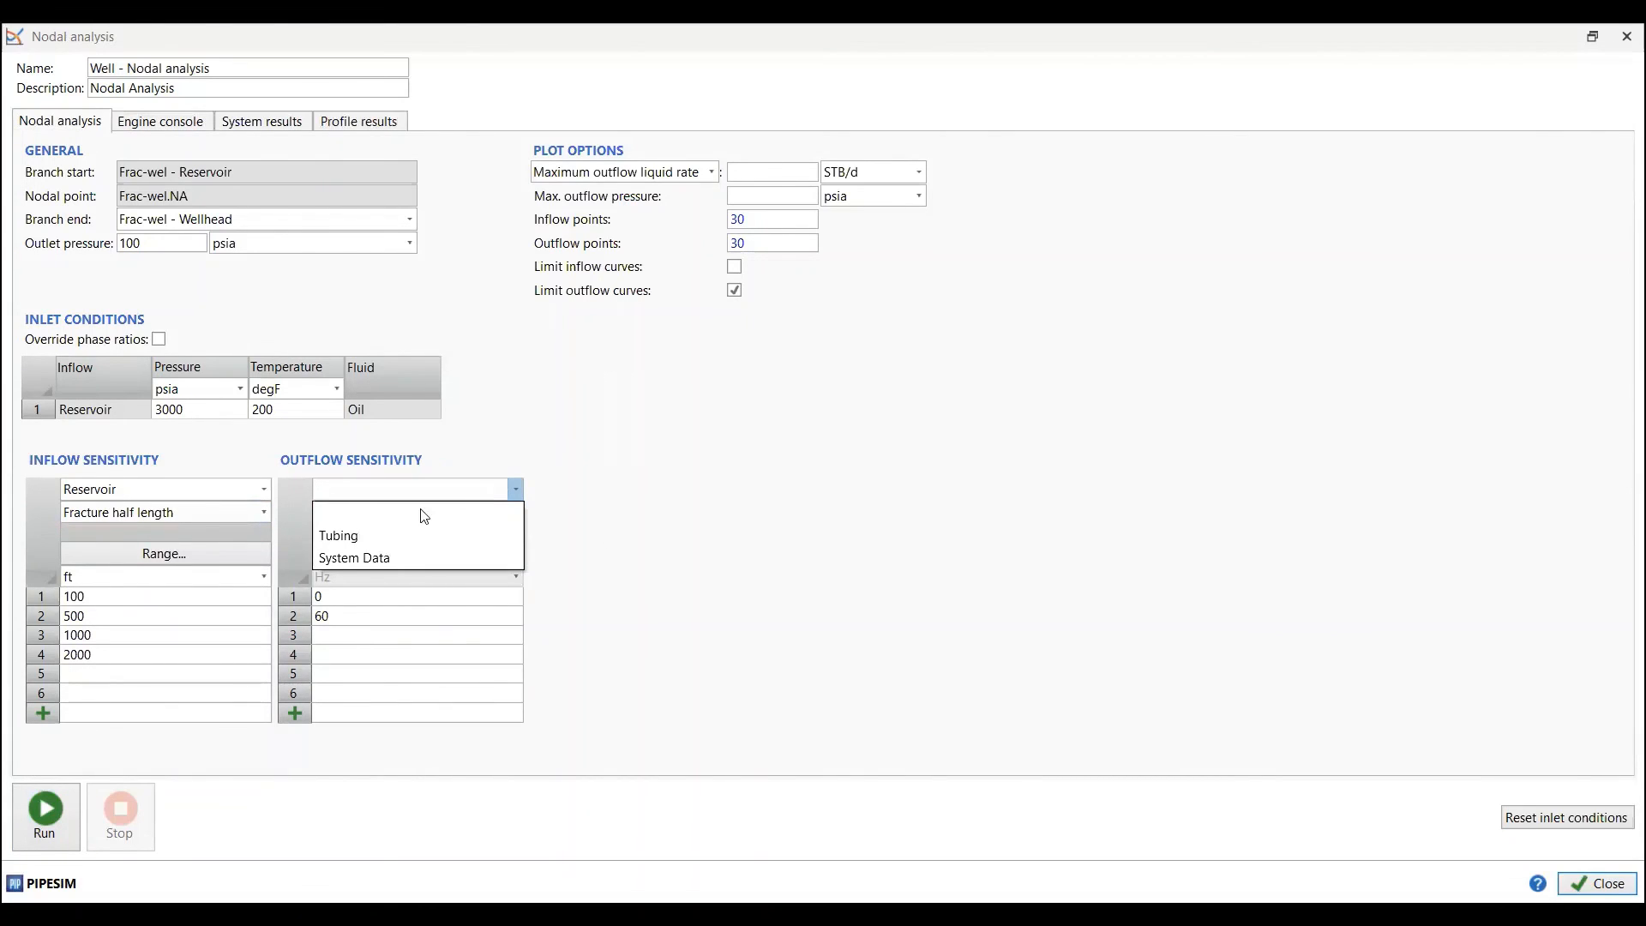
click(338, 537)
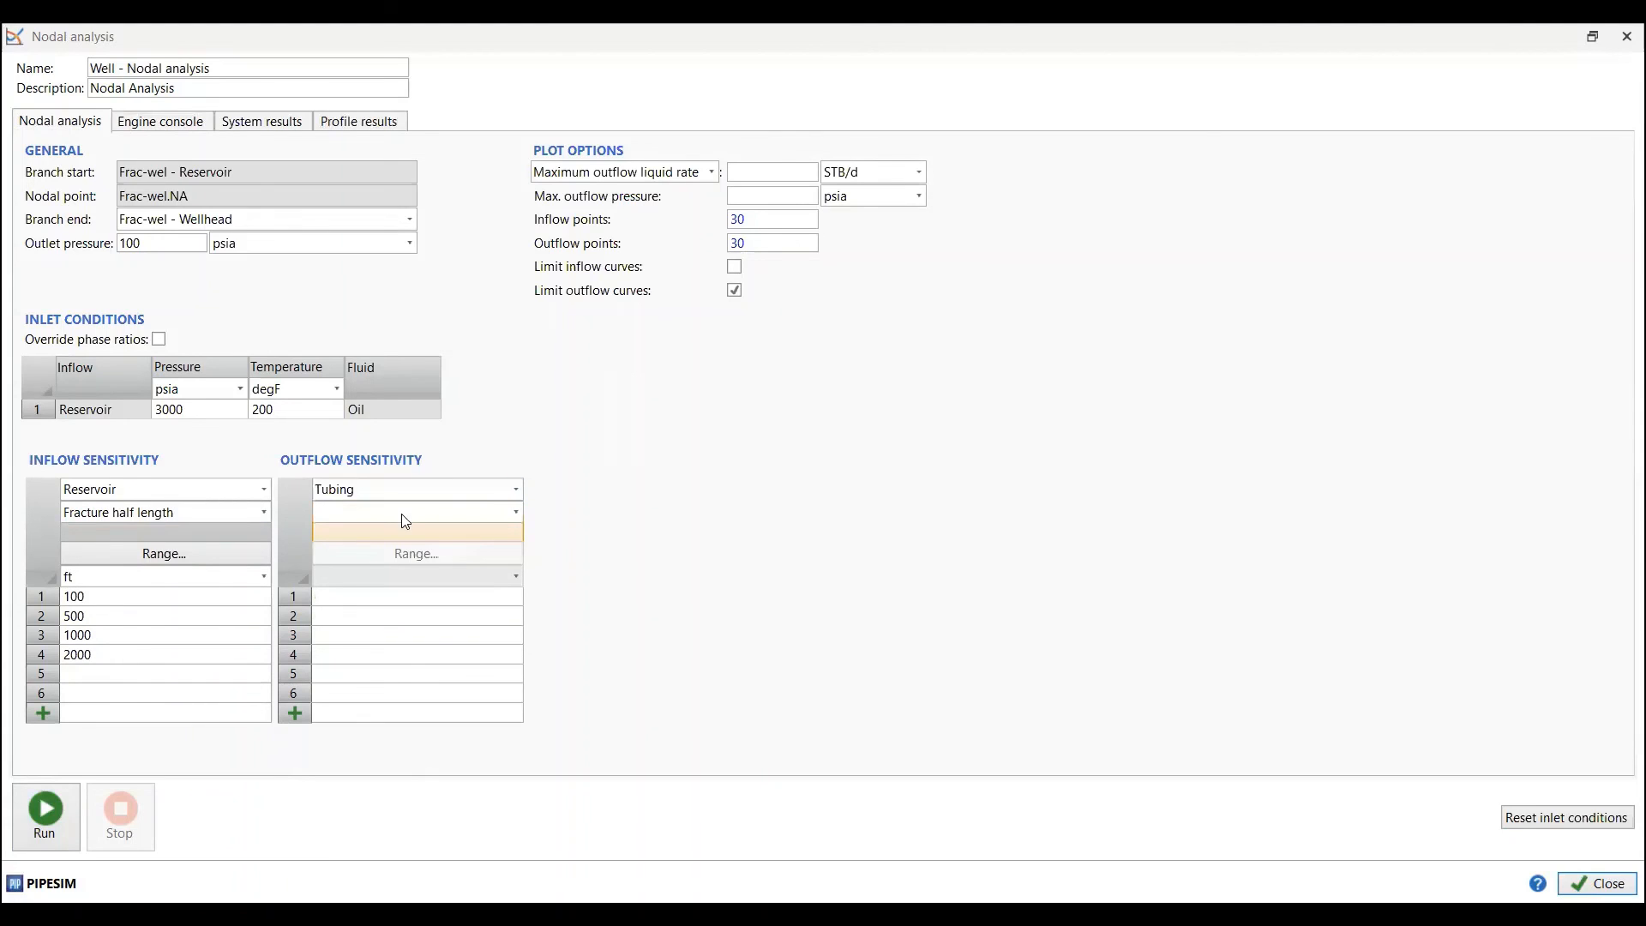
click(409, 514)
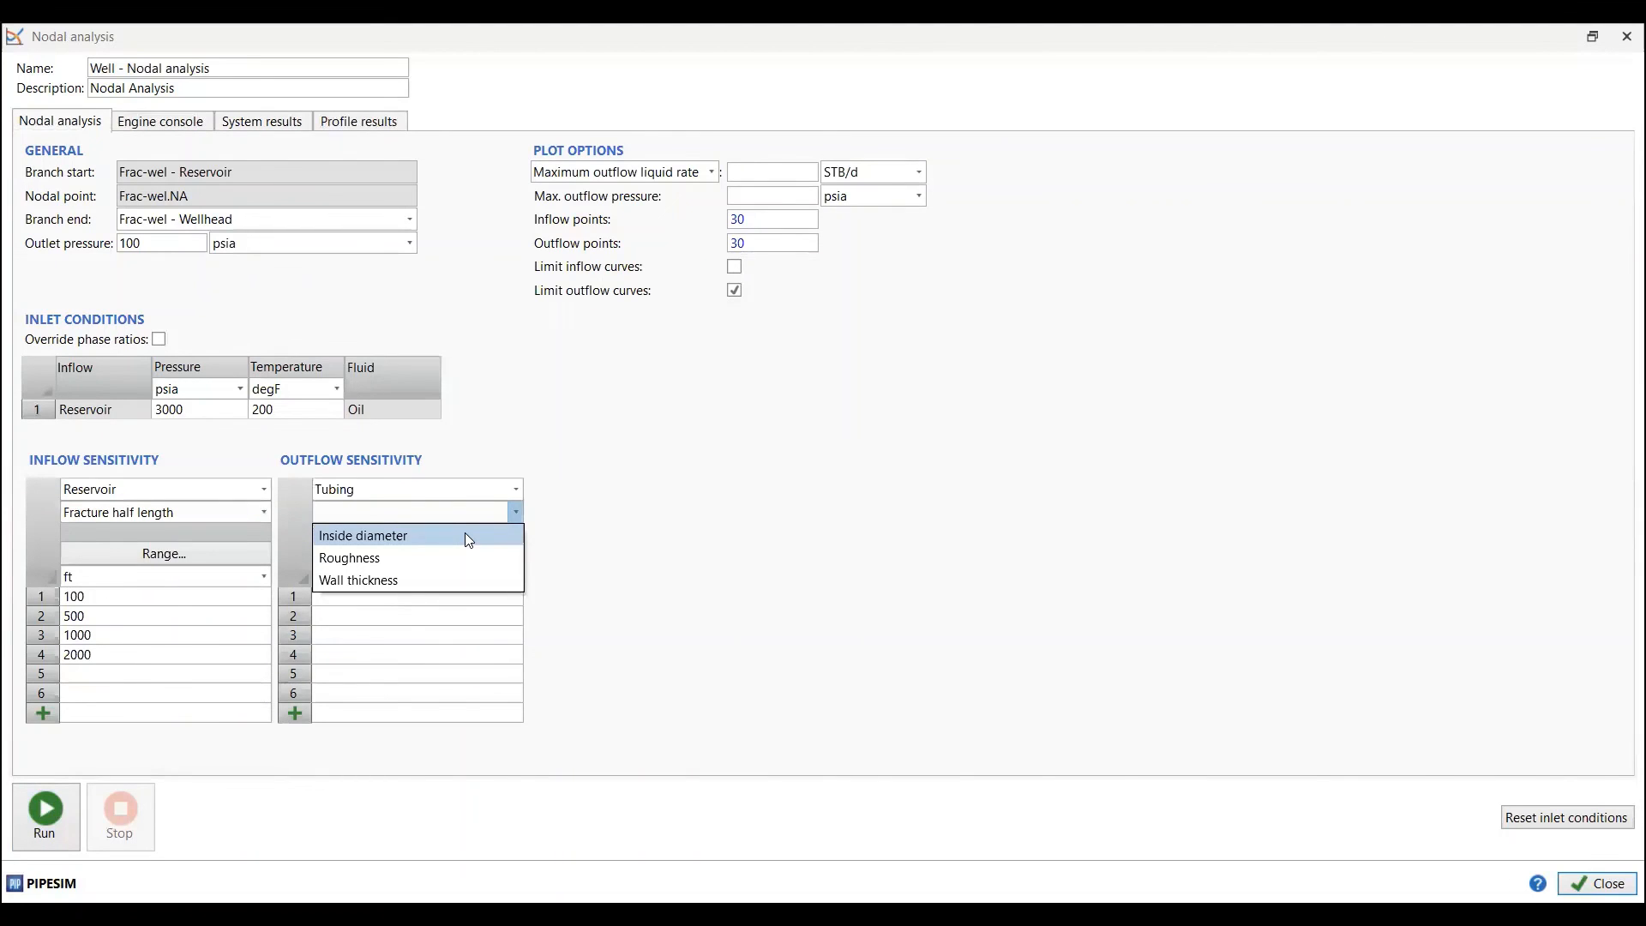
click(447, 486)
click(446, 486)
click(347, 556)
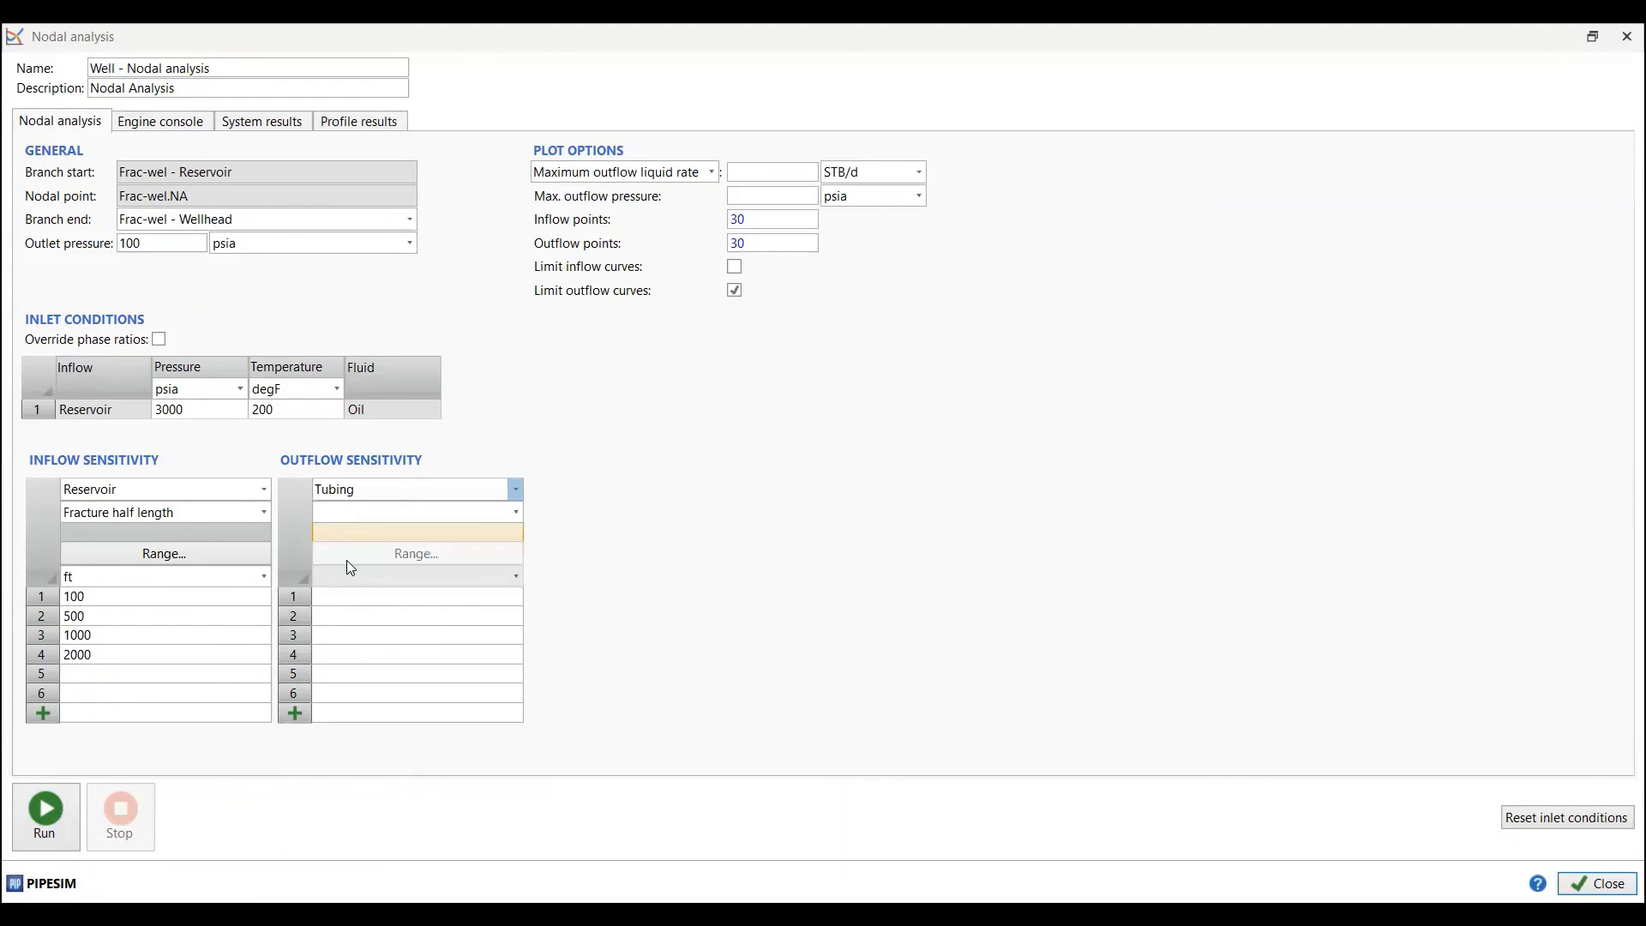
click(415, 516)
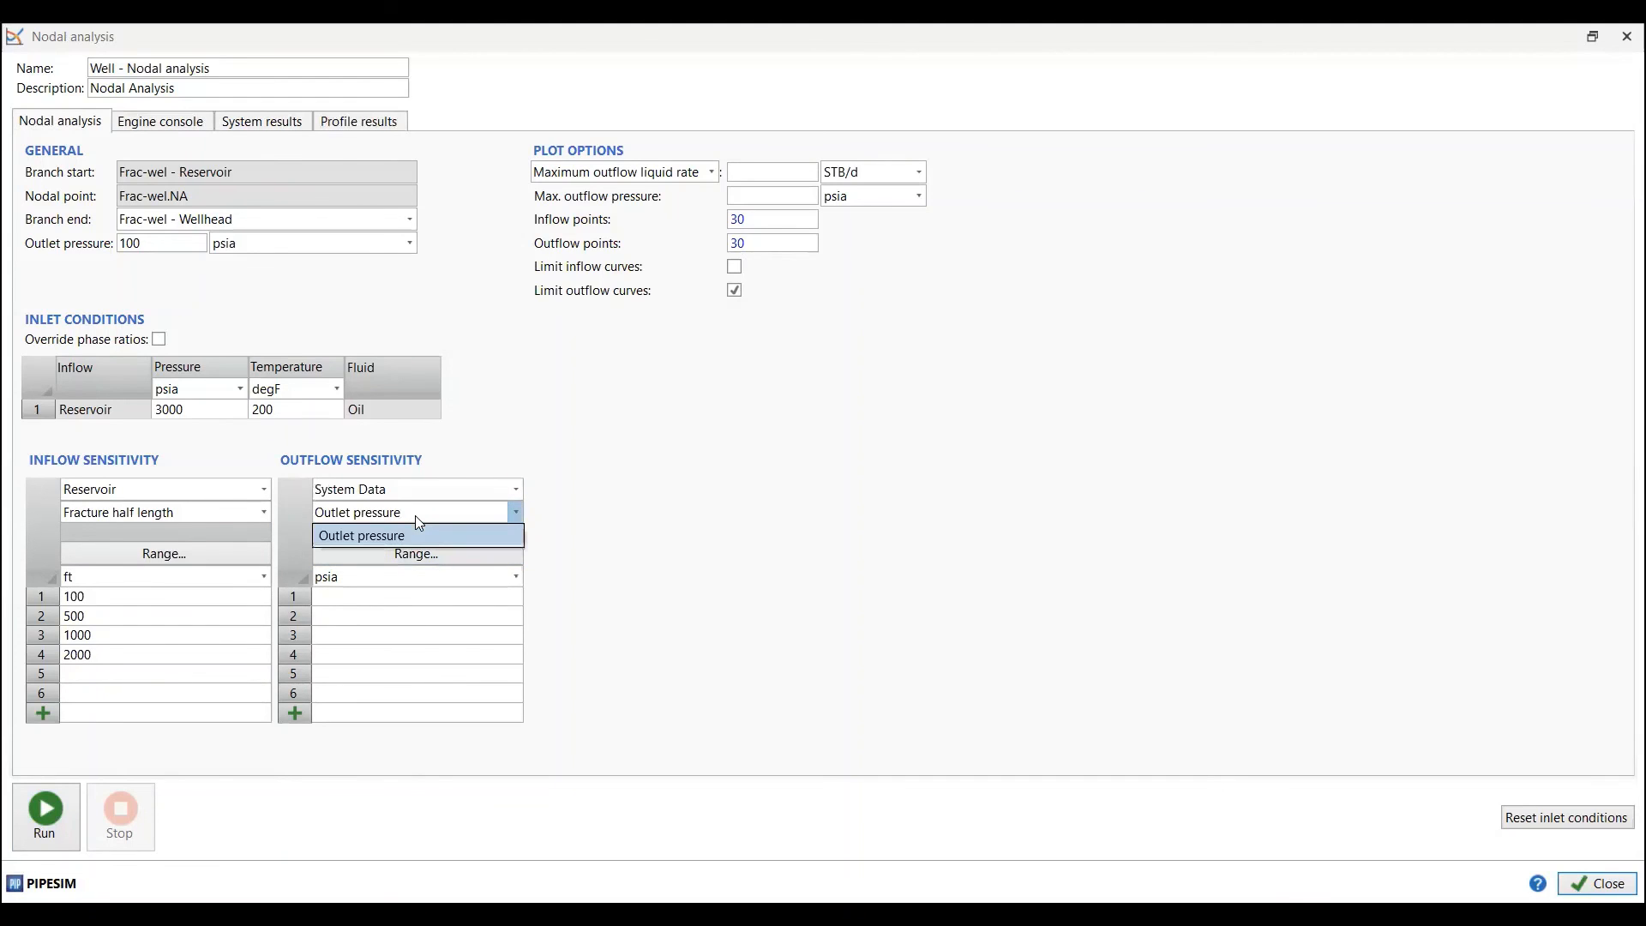
click(699, 537)
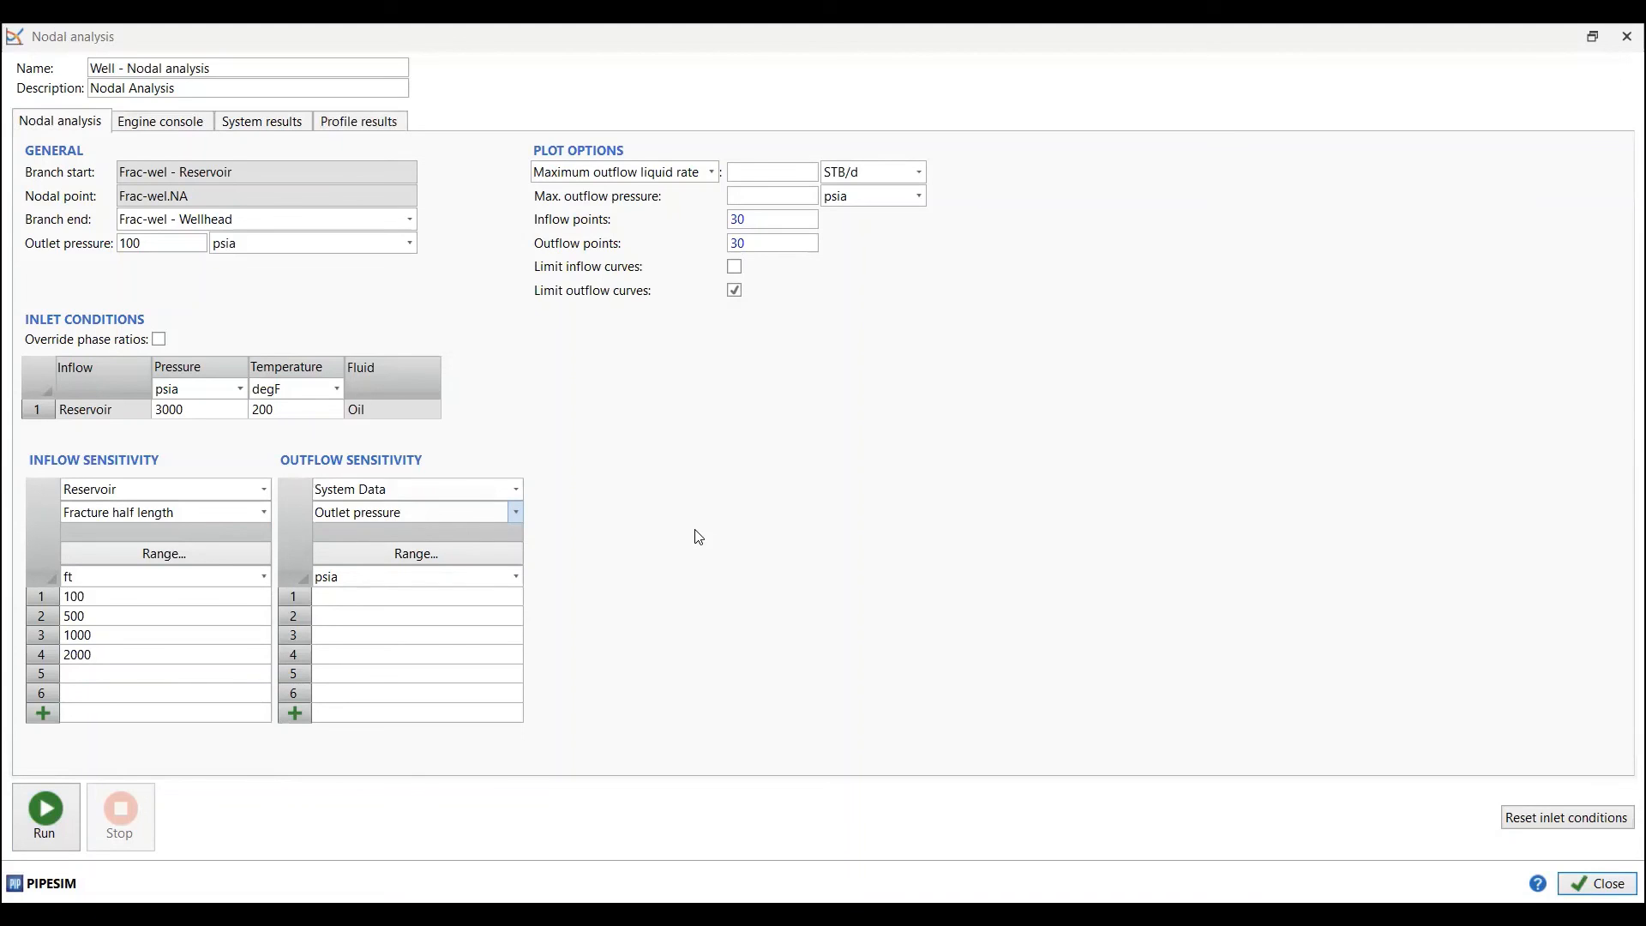
click(405, 492)
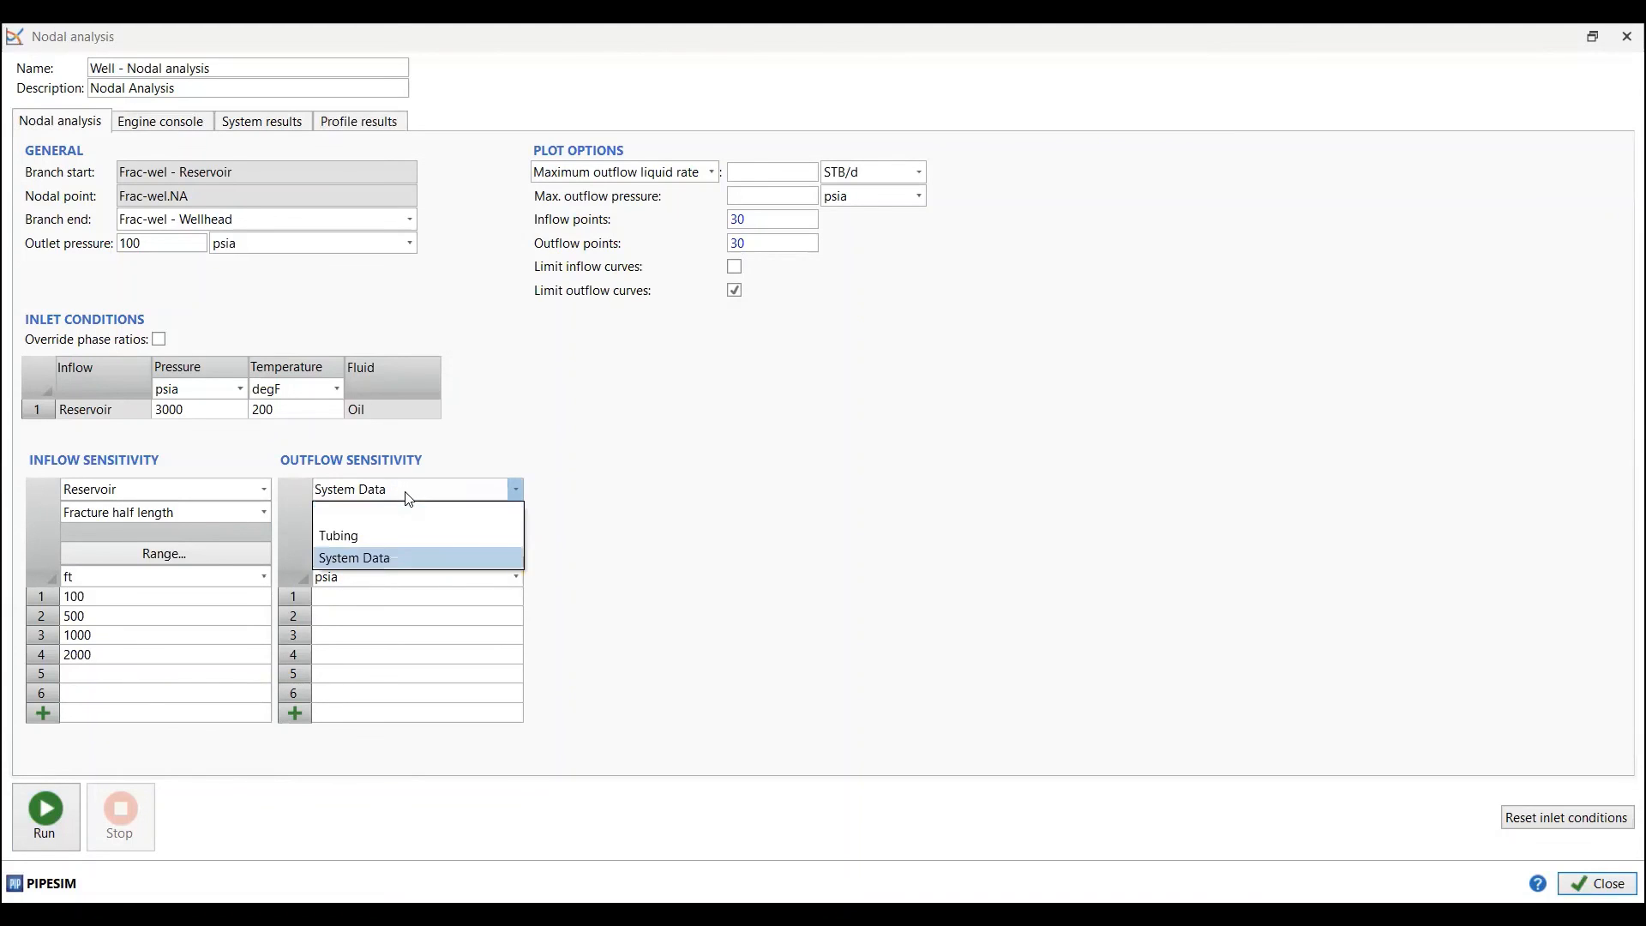
click(398, 511)
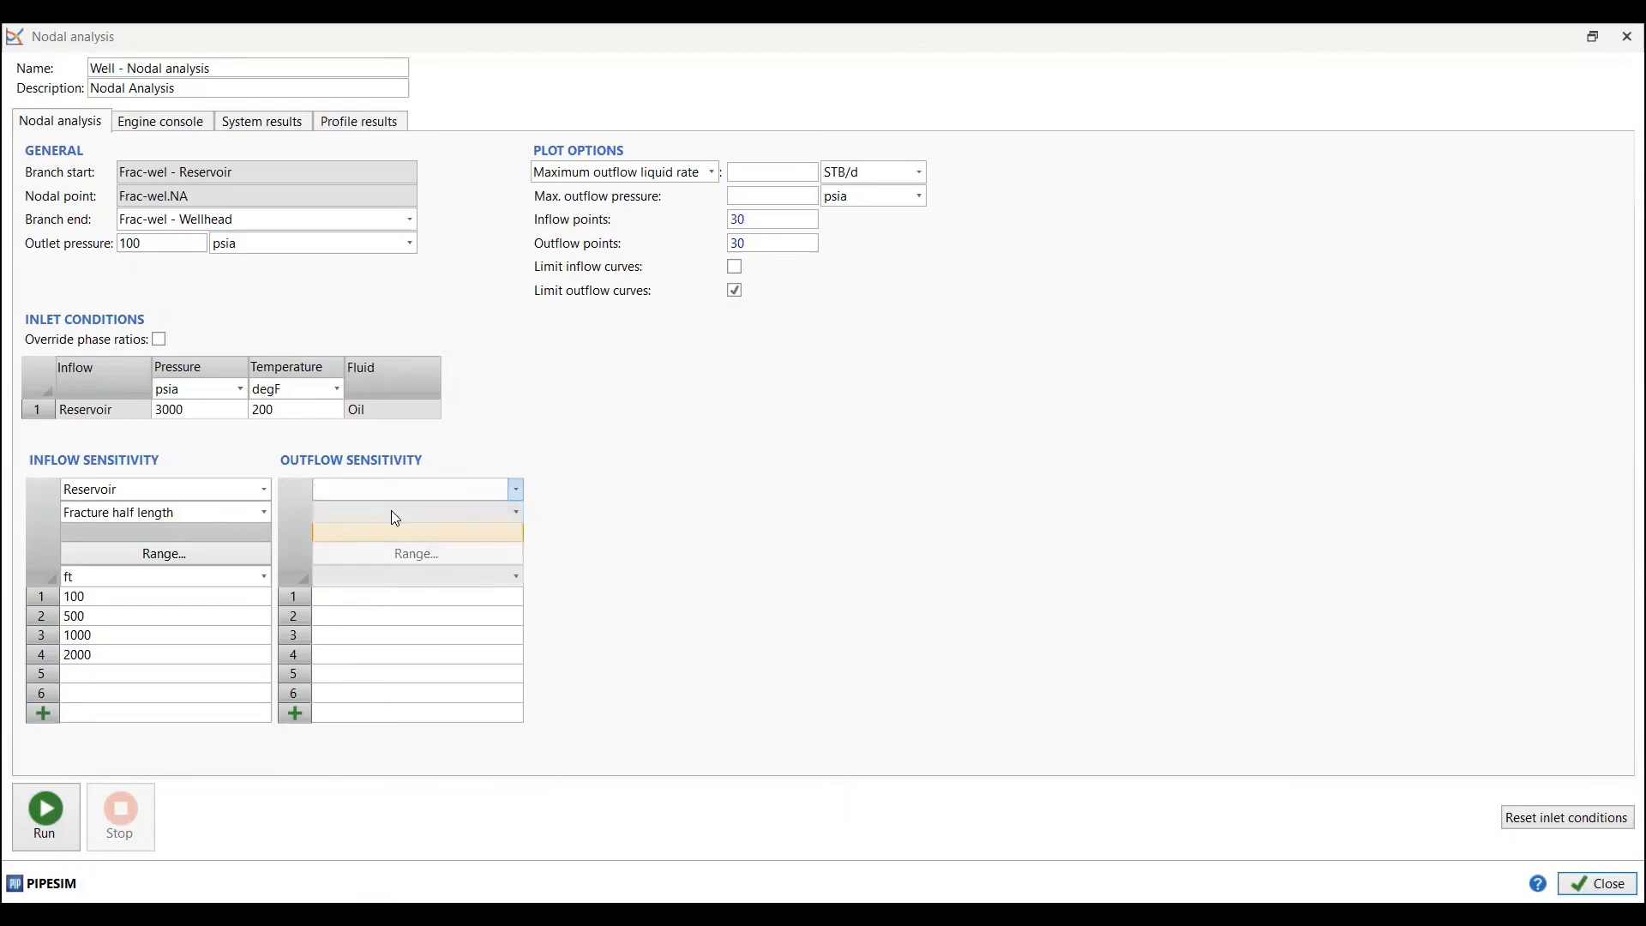
- Set the inflow sensitivity variable to Fracture width with values of 0.12 and 0.3 in, and run the nodal analysis
click(248, 513)
click(249, 512)
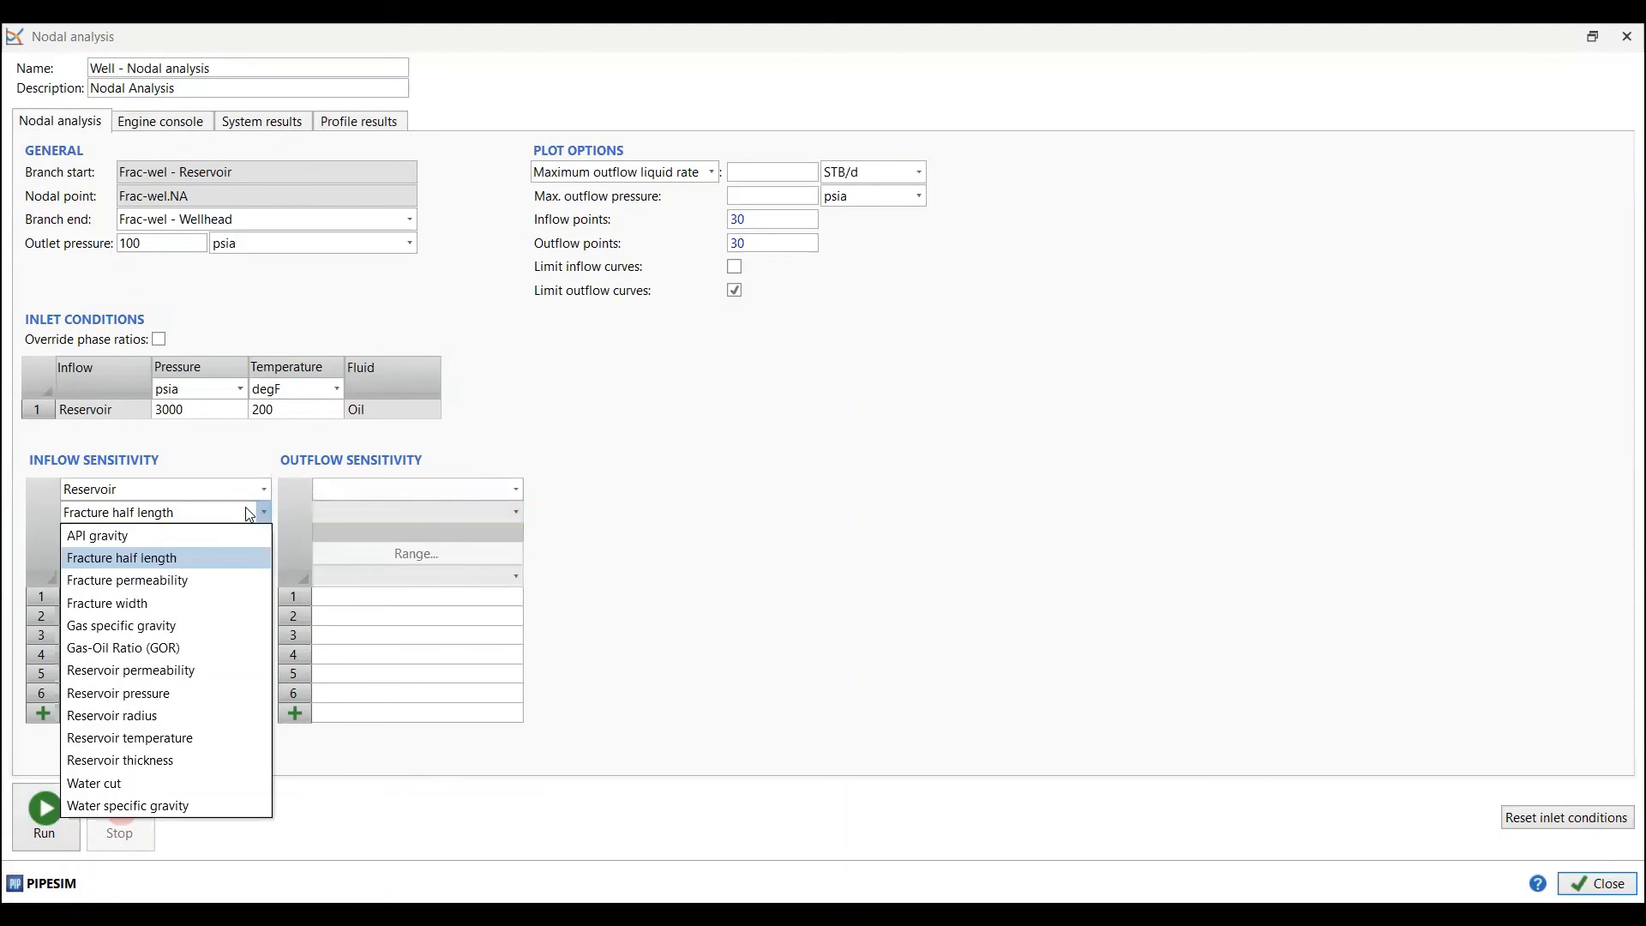
click(149, 610)
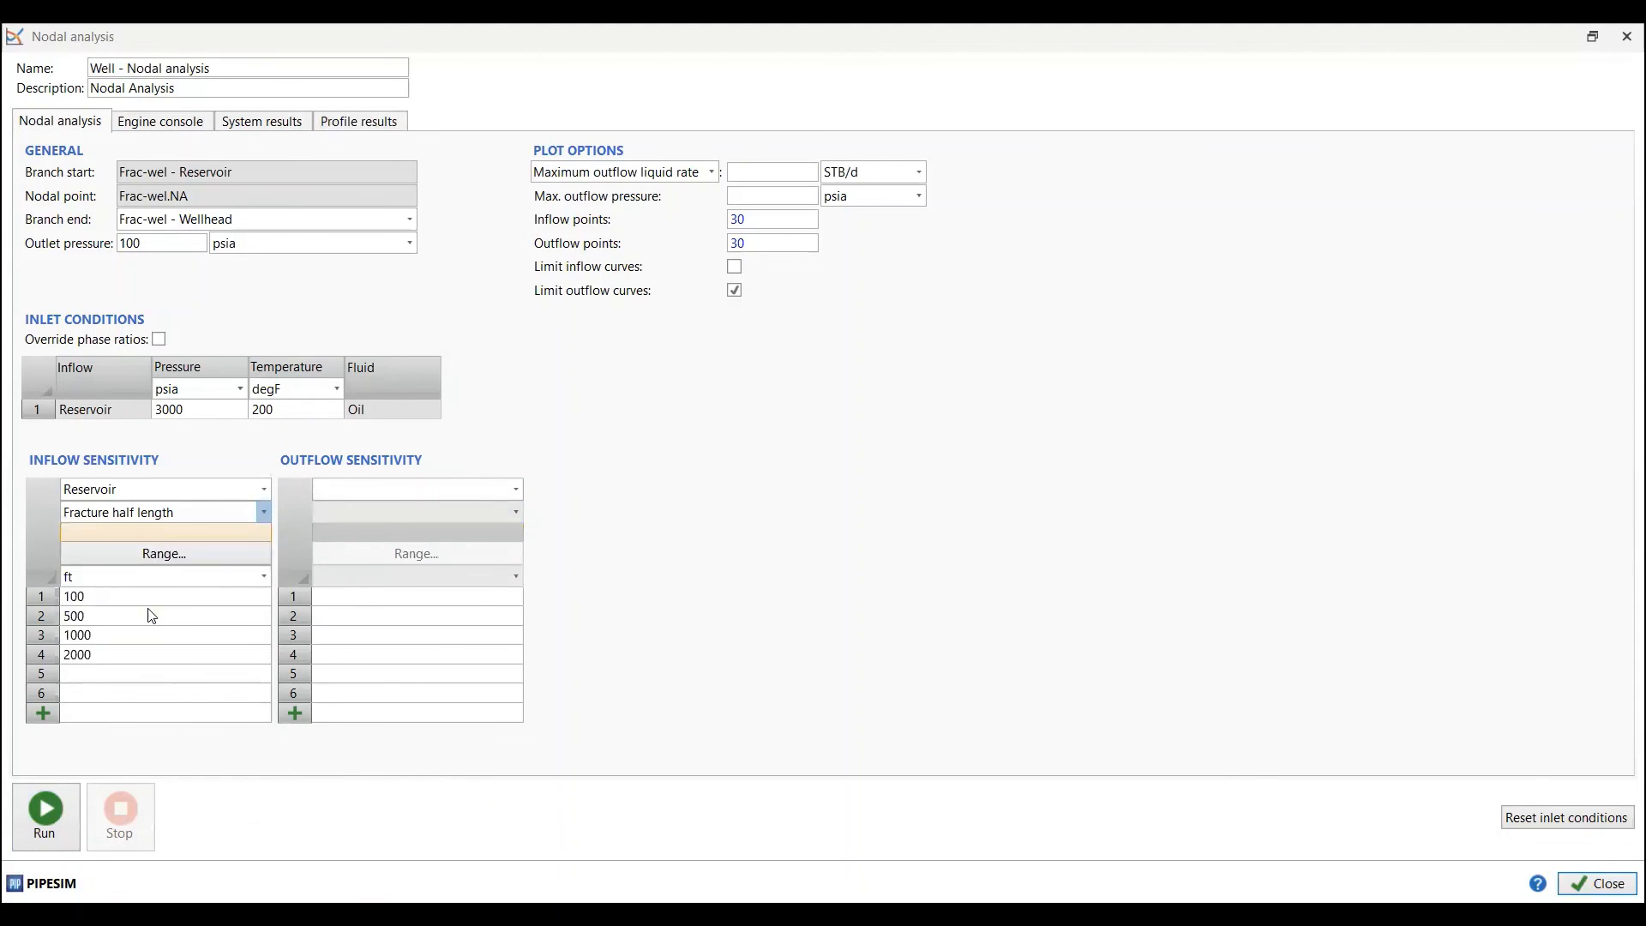
click(109, 603)
text(0.12)
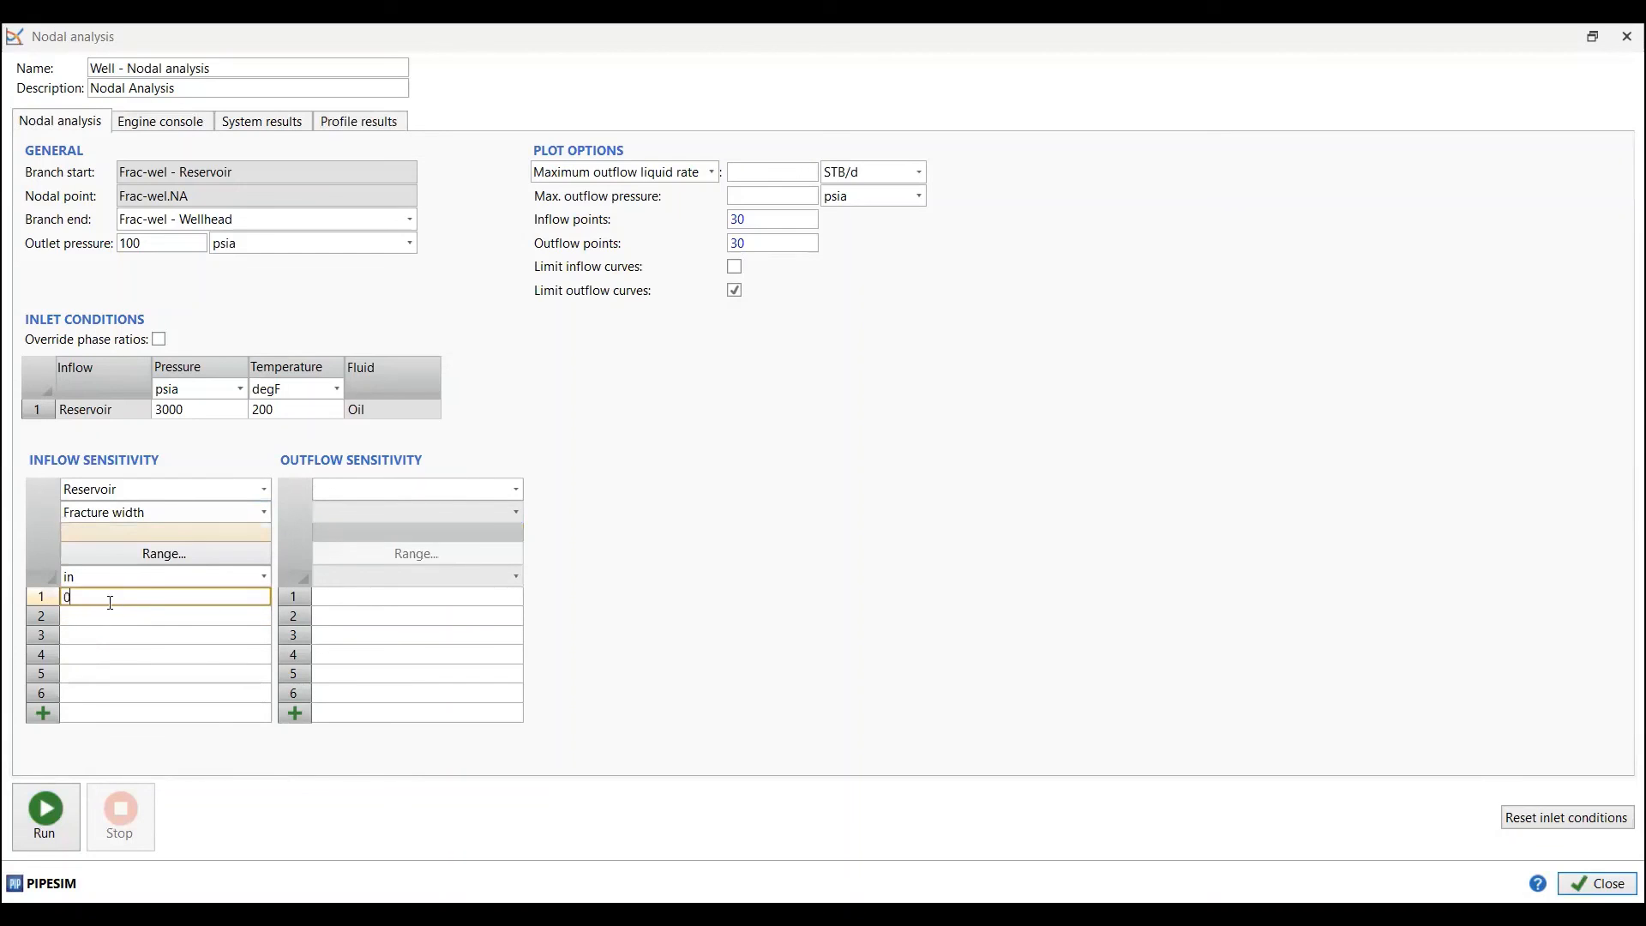
click(94, 620)
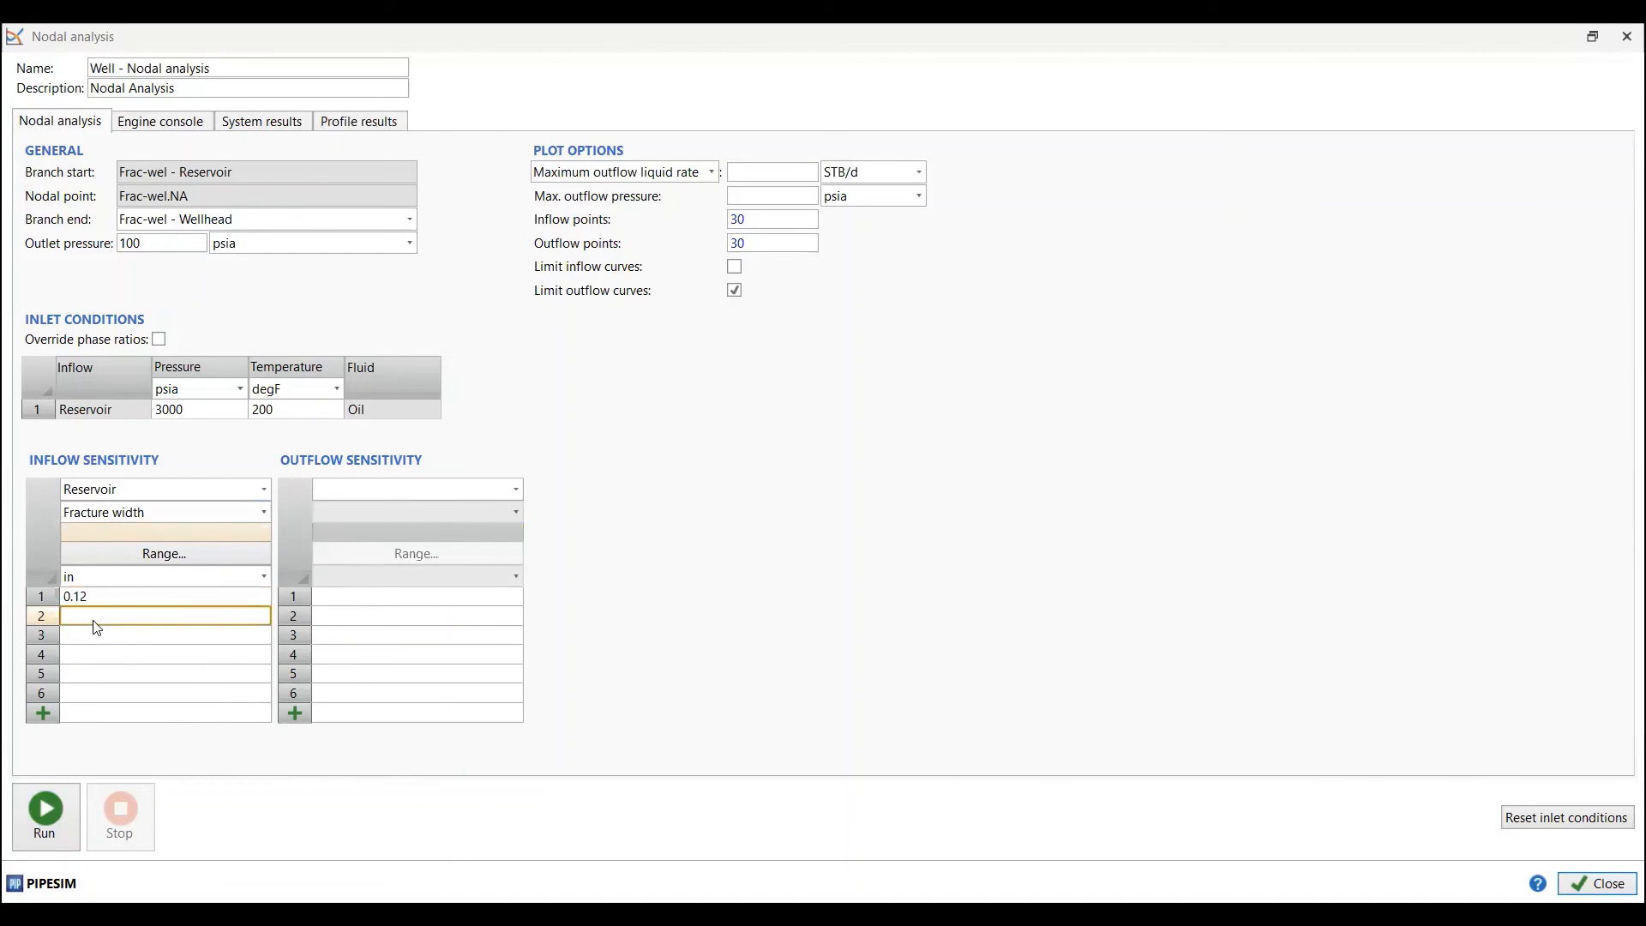
text(0.3)
click(48, 828)
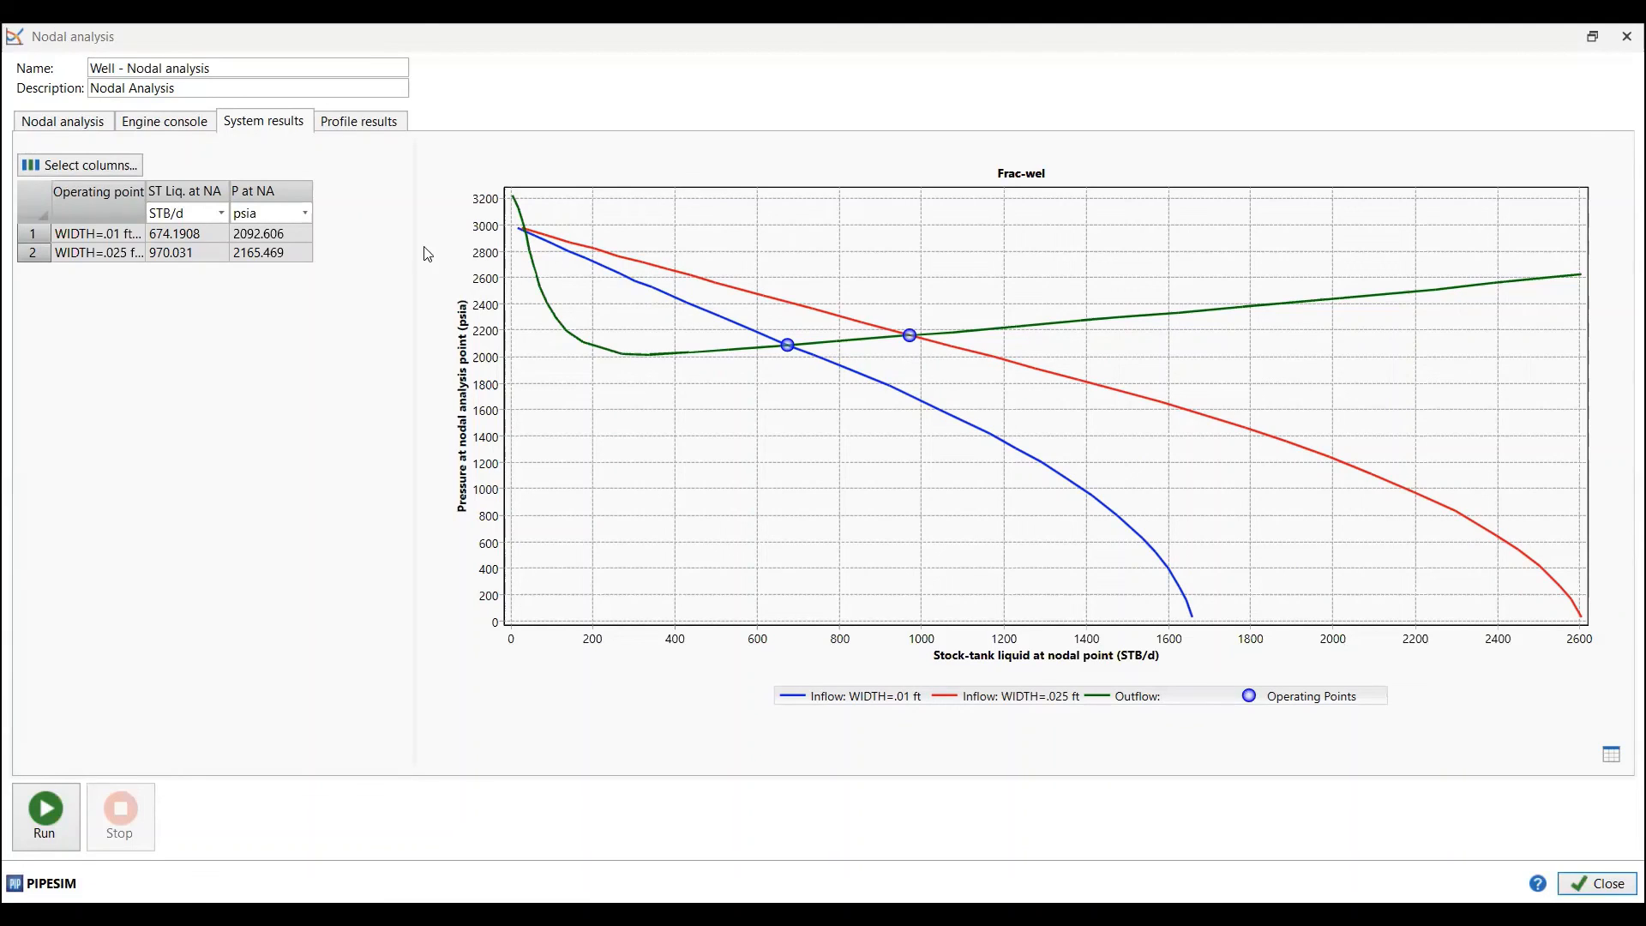
- Examine the pressure versus elevation profiles of the two fracture width cases and return to the system results plot
click(363, 127)
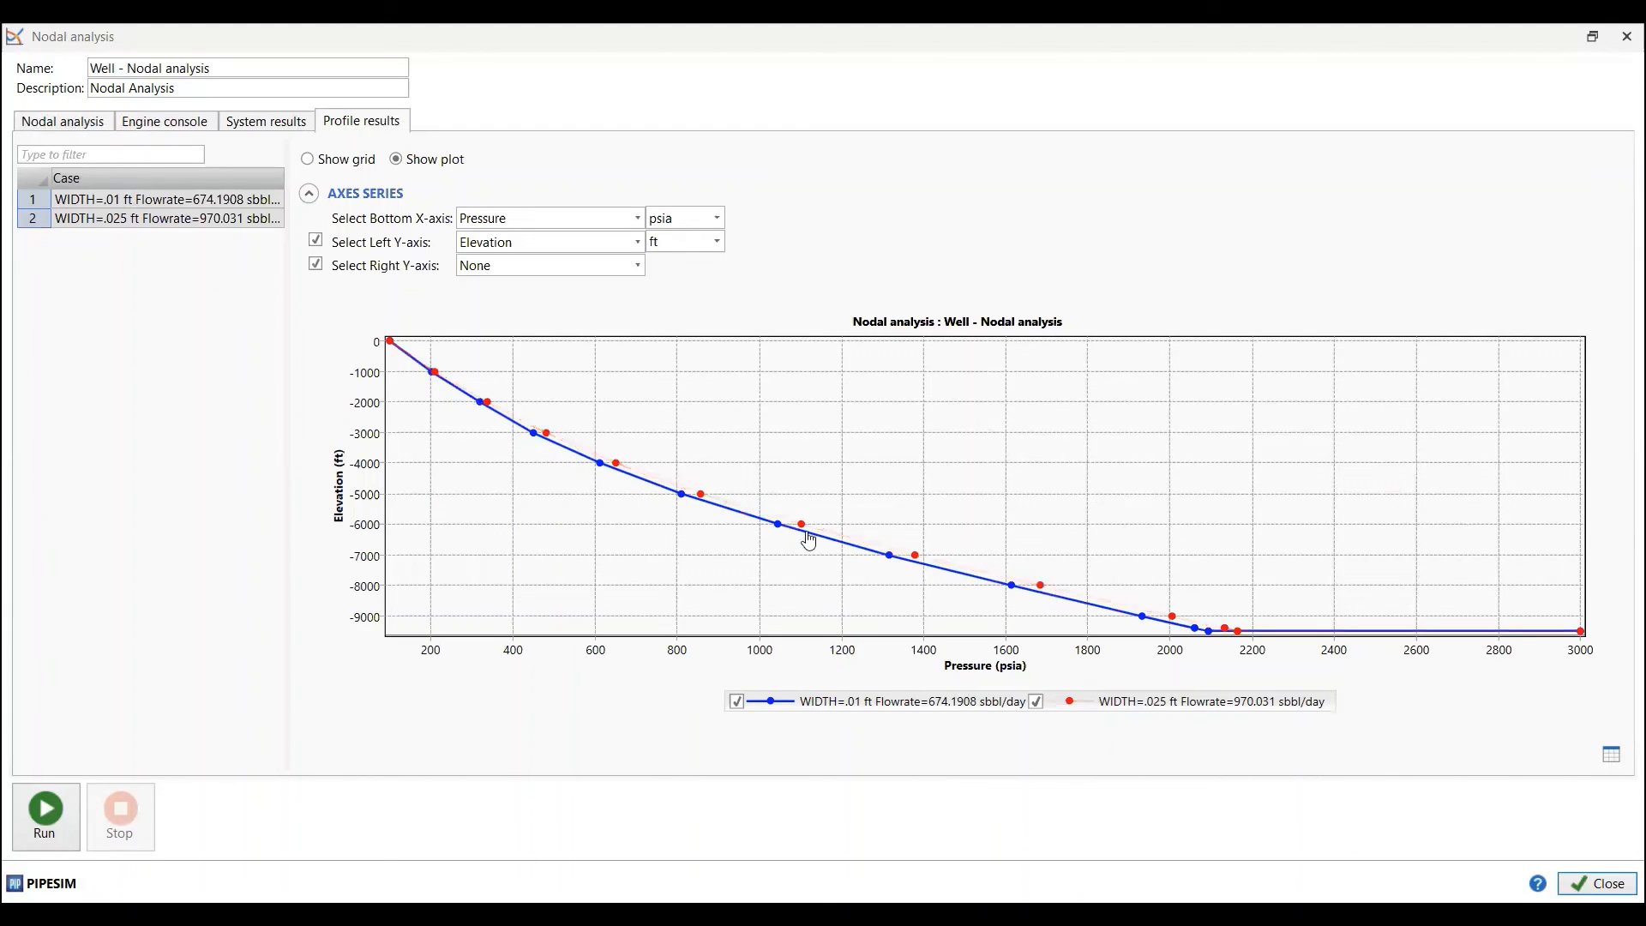
click(265, 128)
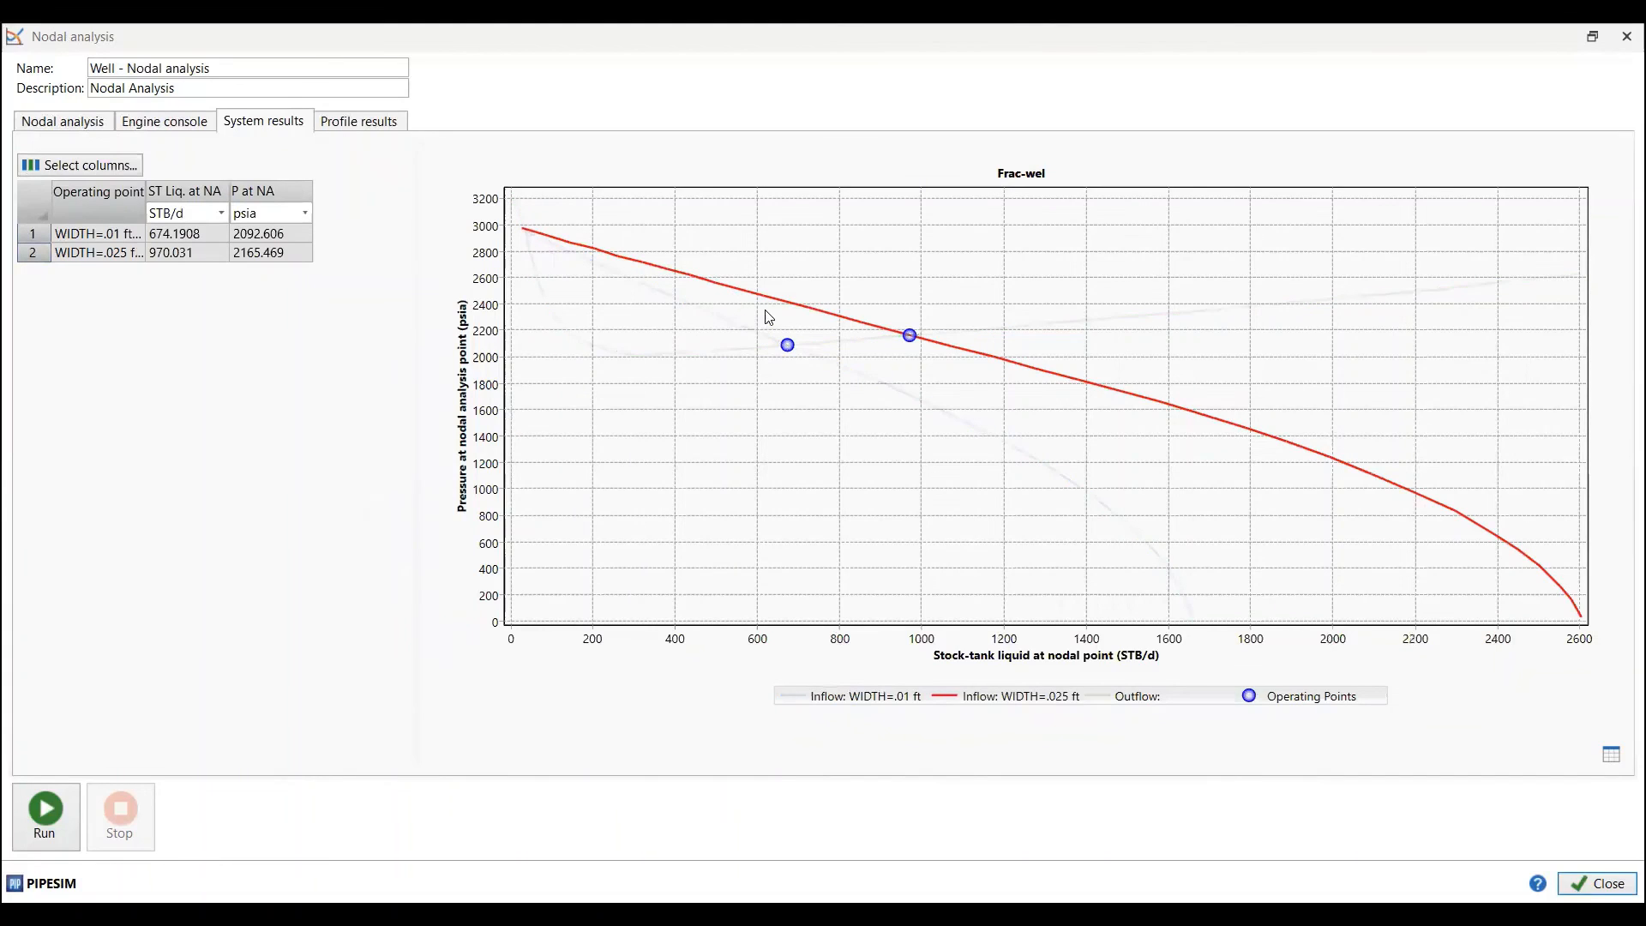
- Review the reservoir inflow sensitivity variables in the setup, keeping Fracture width, and close the nodal analysis
click(85, 129)
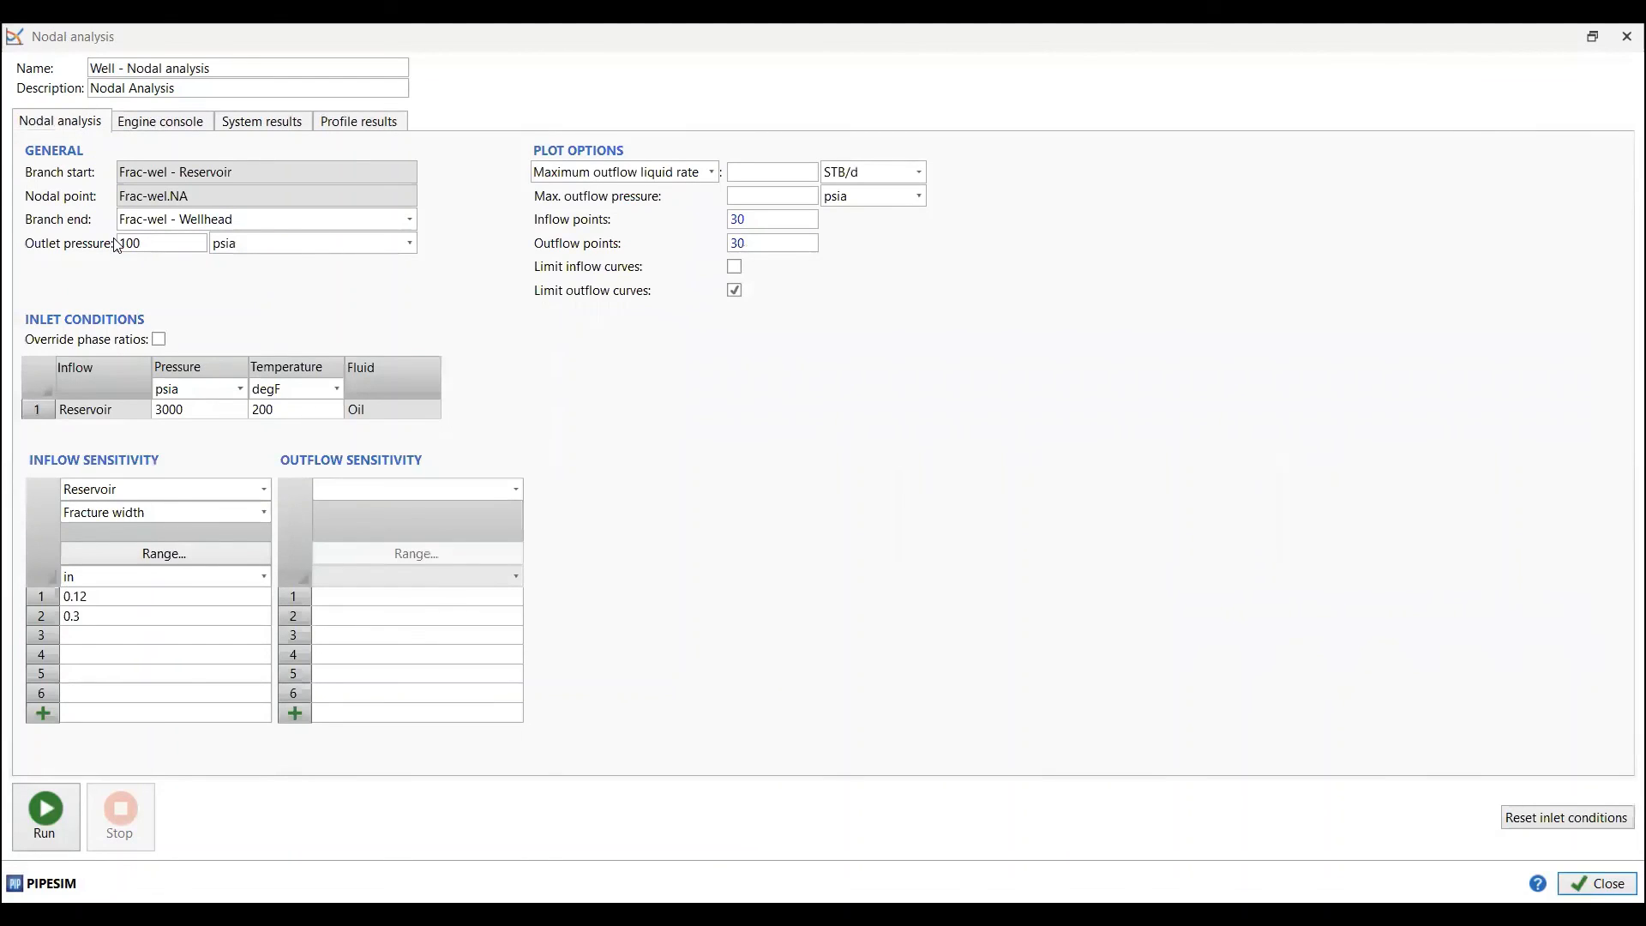
click(266, 487)
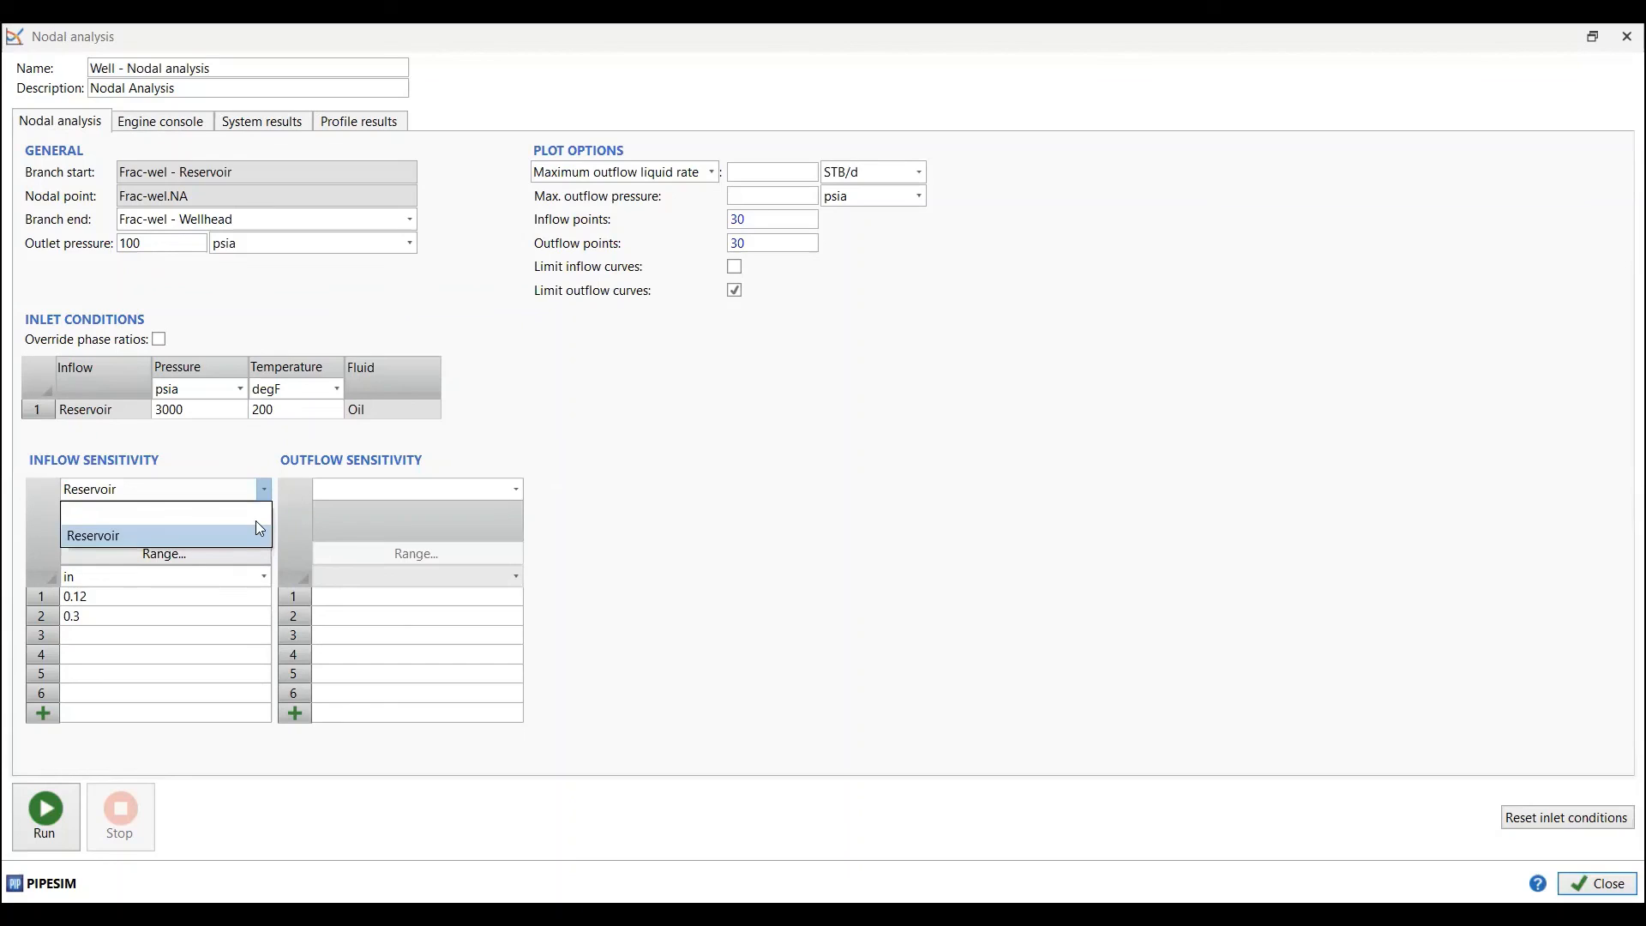
click(255, 521)
click(260, 512)
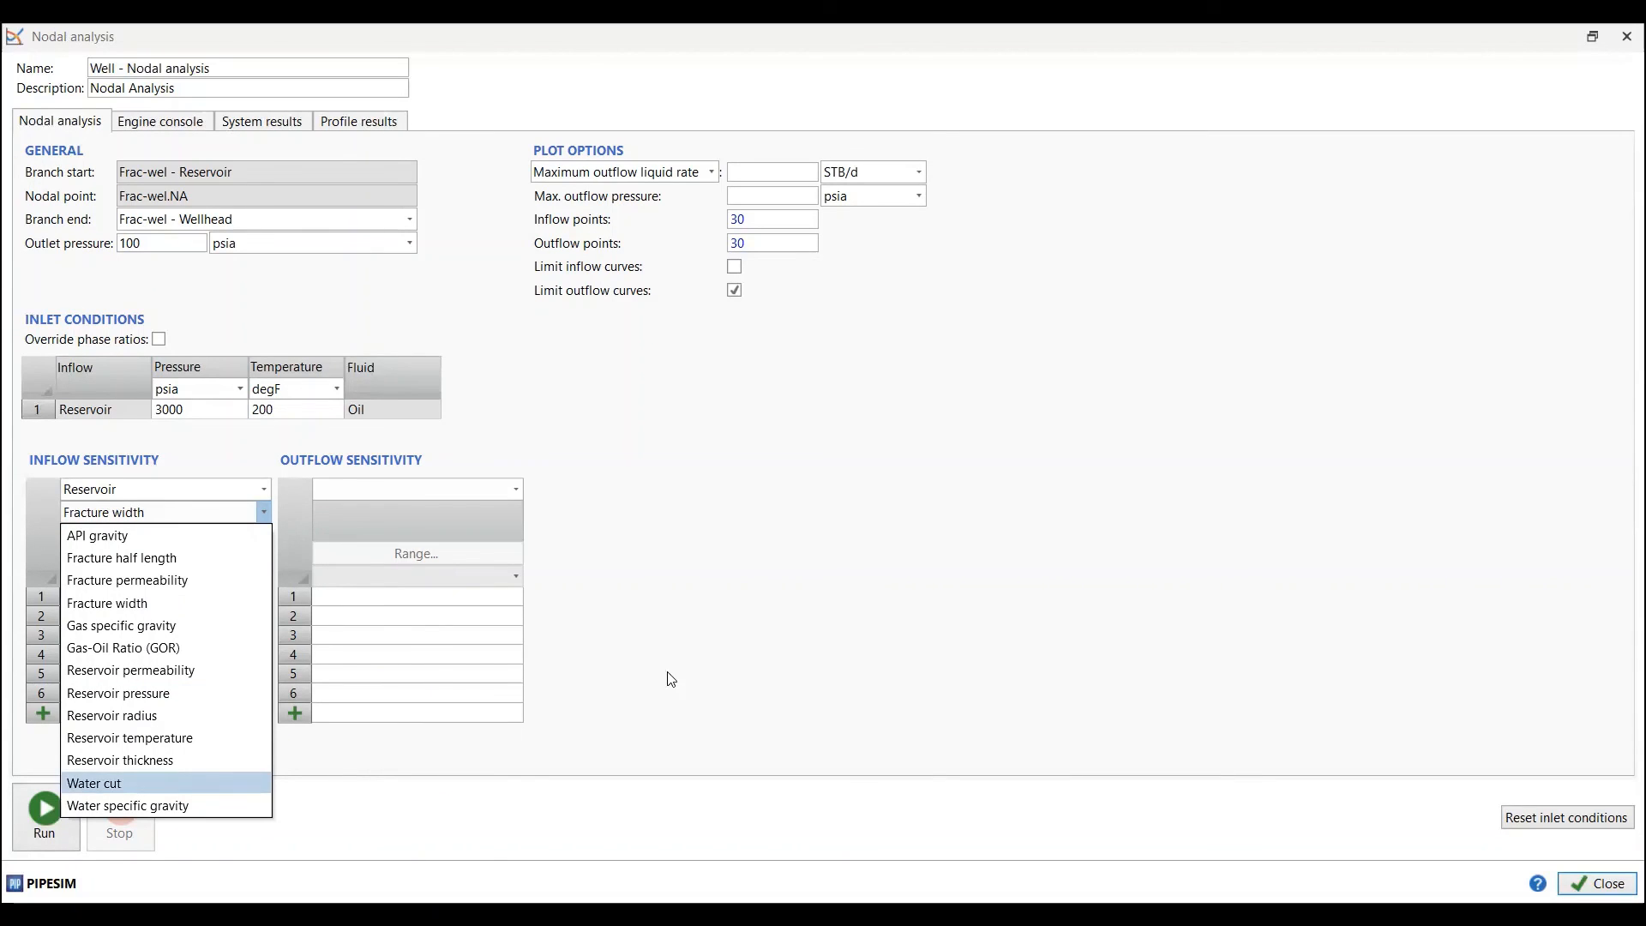
click(932, 547)
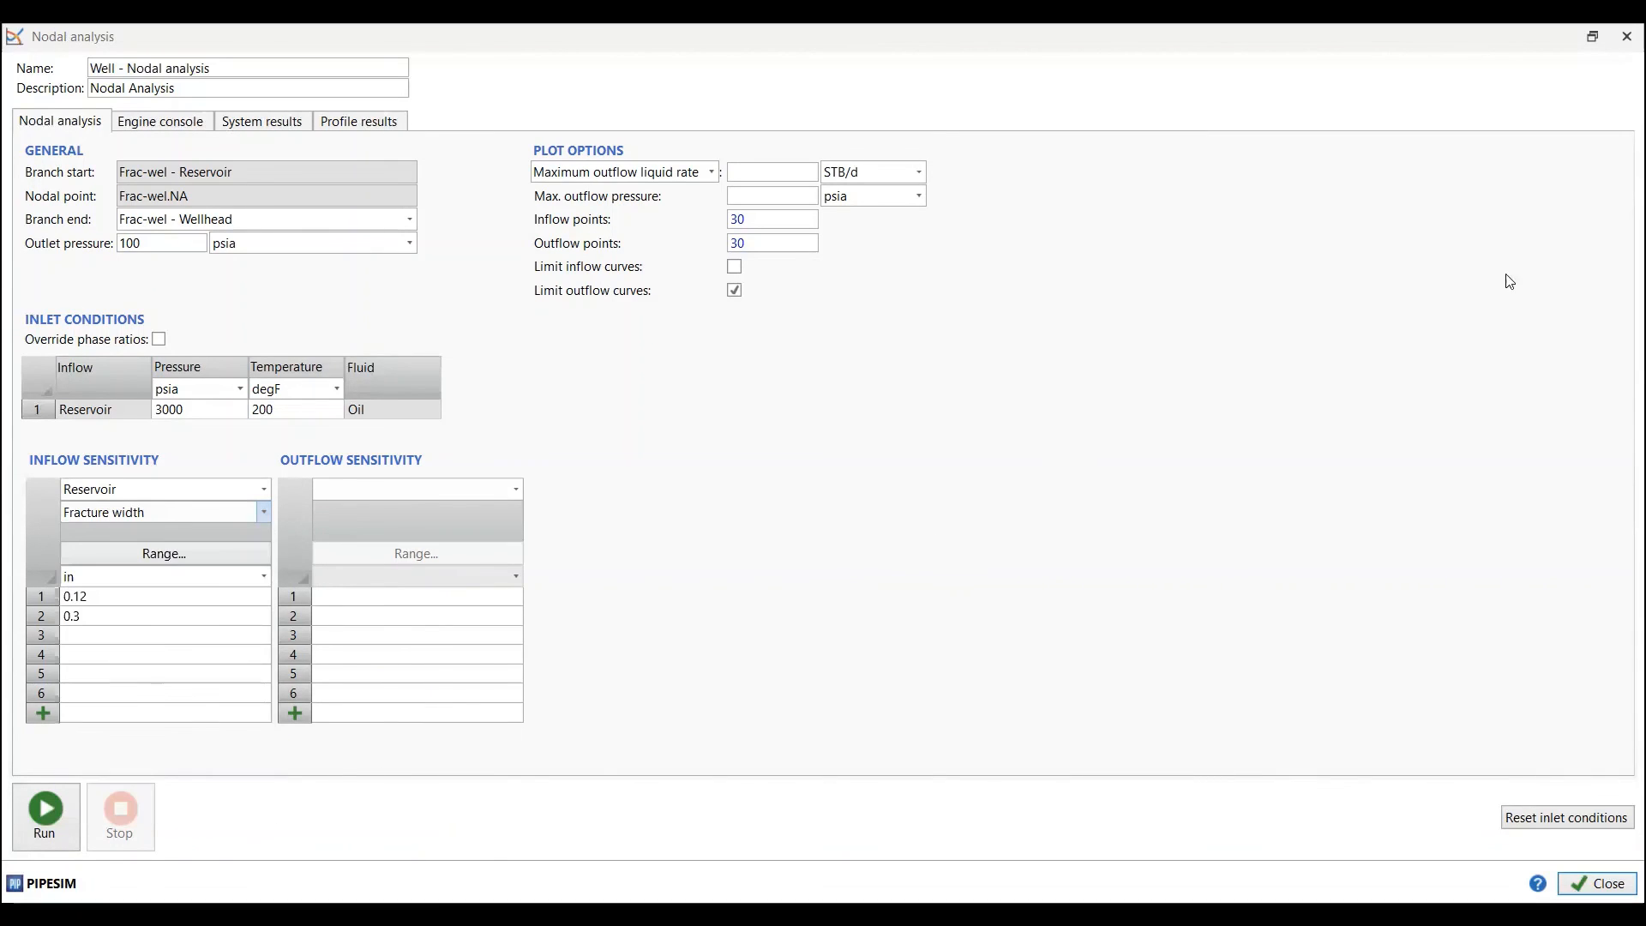
click(1623, 38)
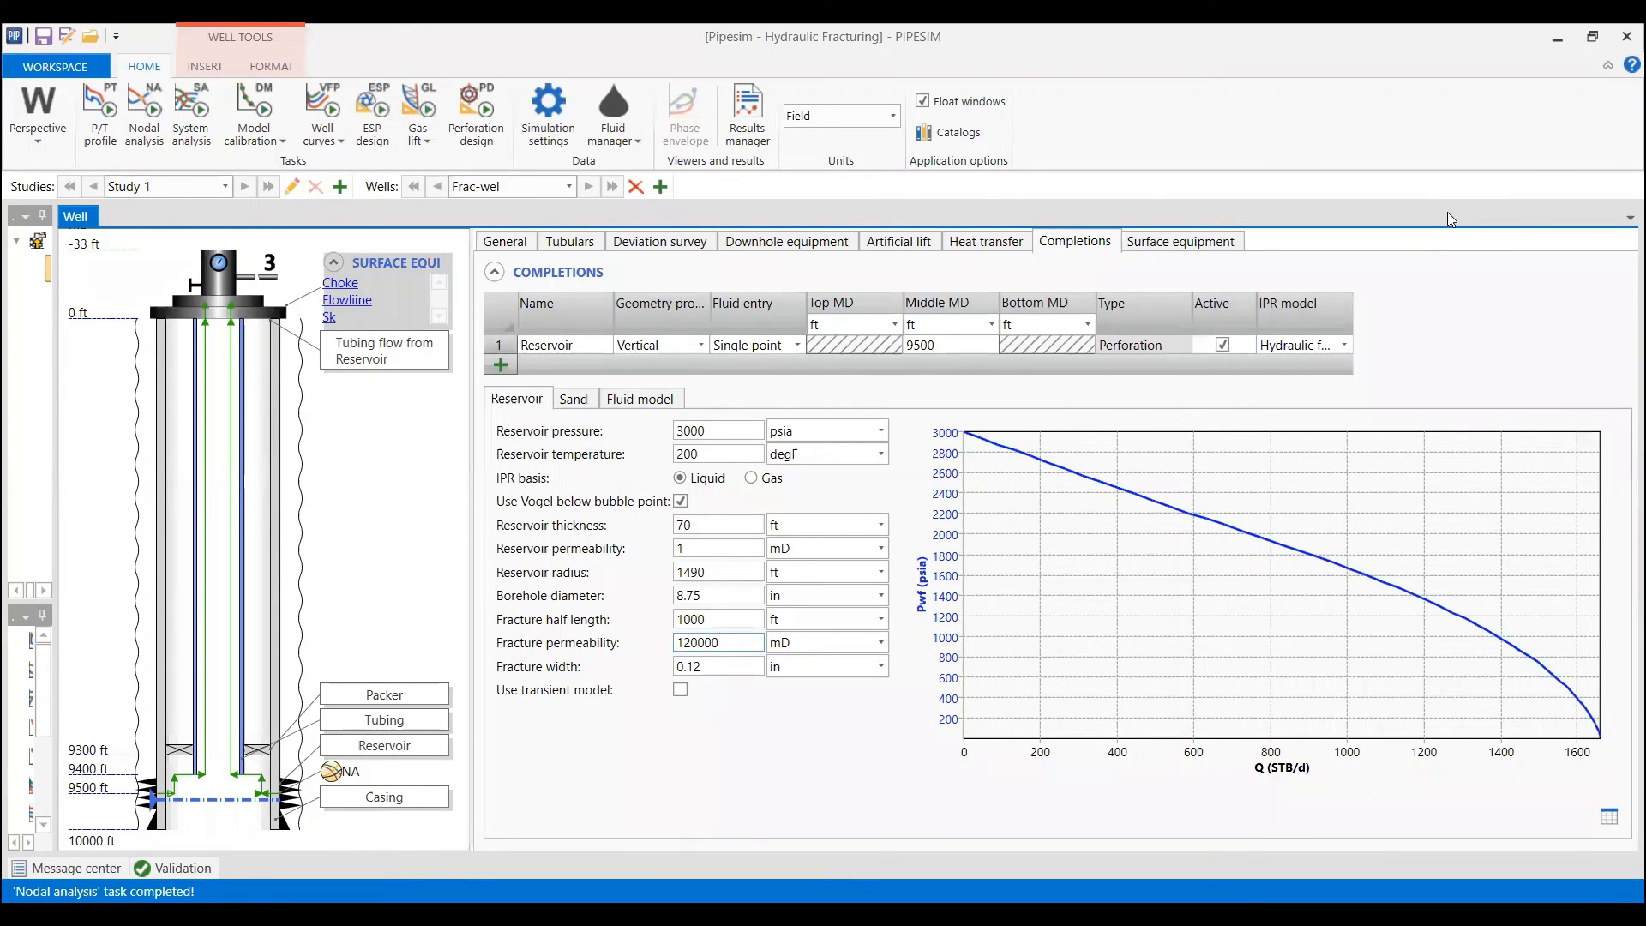
- Switch the reservoir completion's IPR model to Darcy to compare its inflow curve, and restore the Hydraulic fracture model
click(1302, 347)
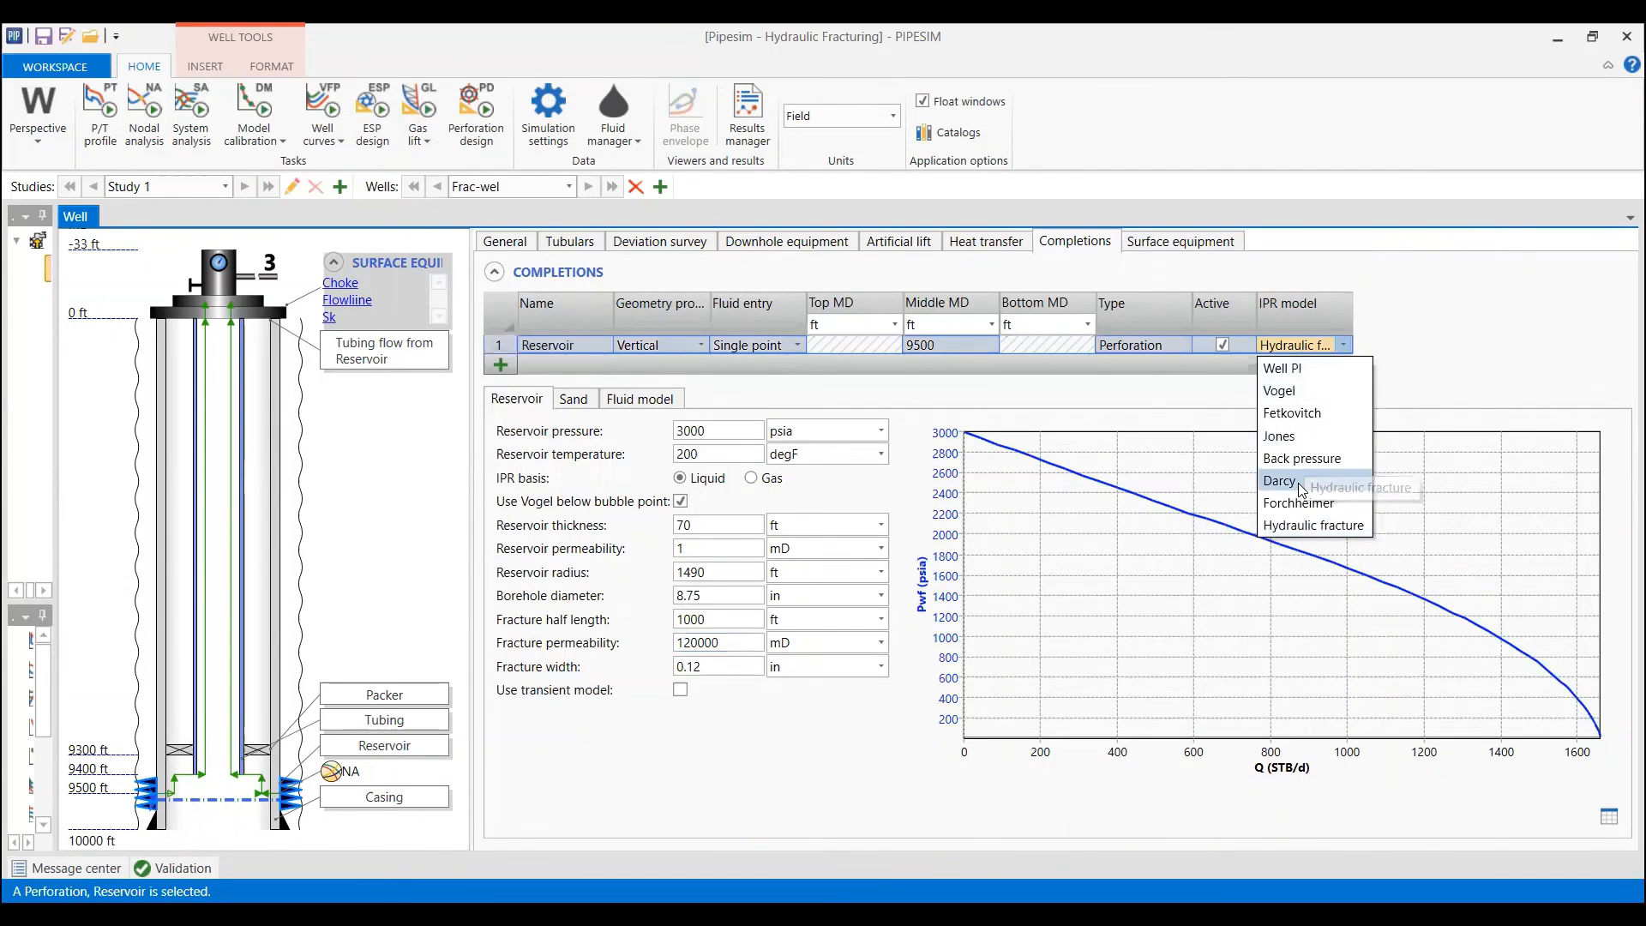
click(1301, 482)
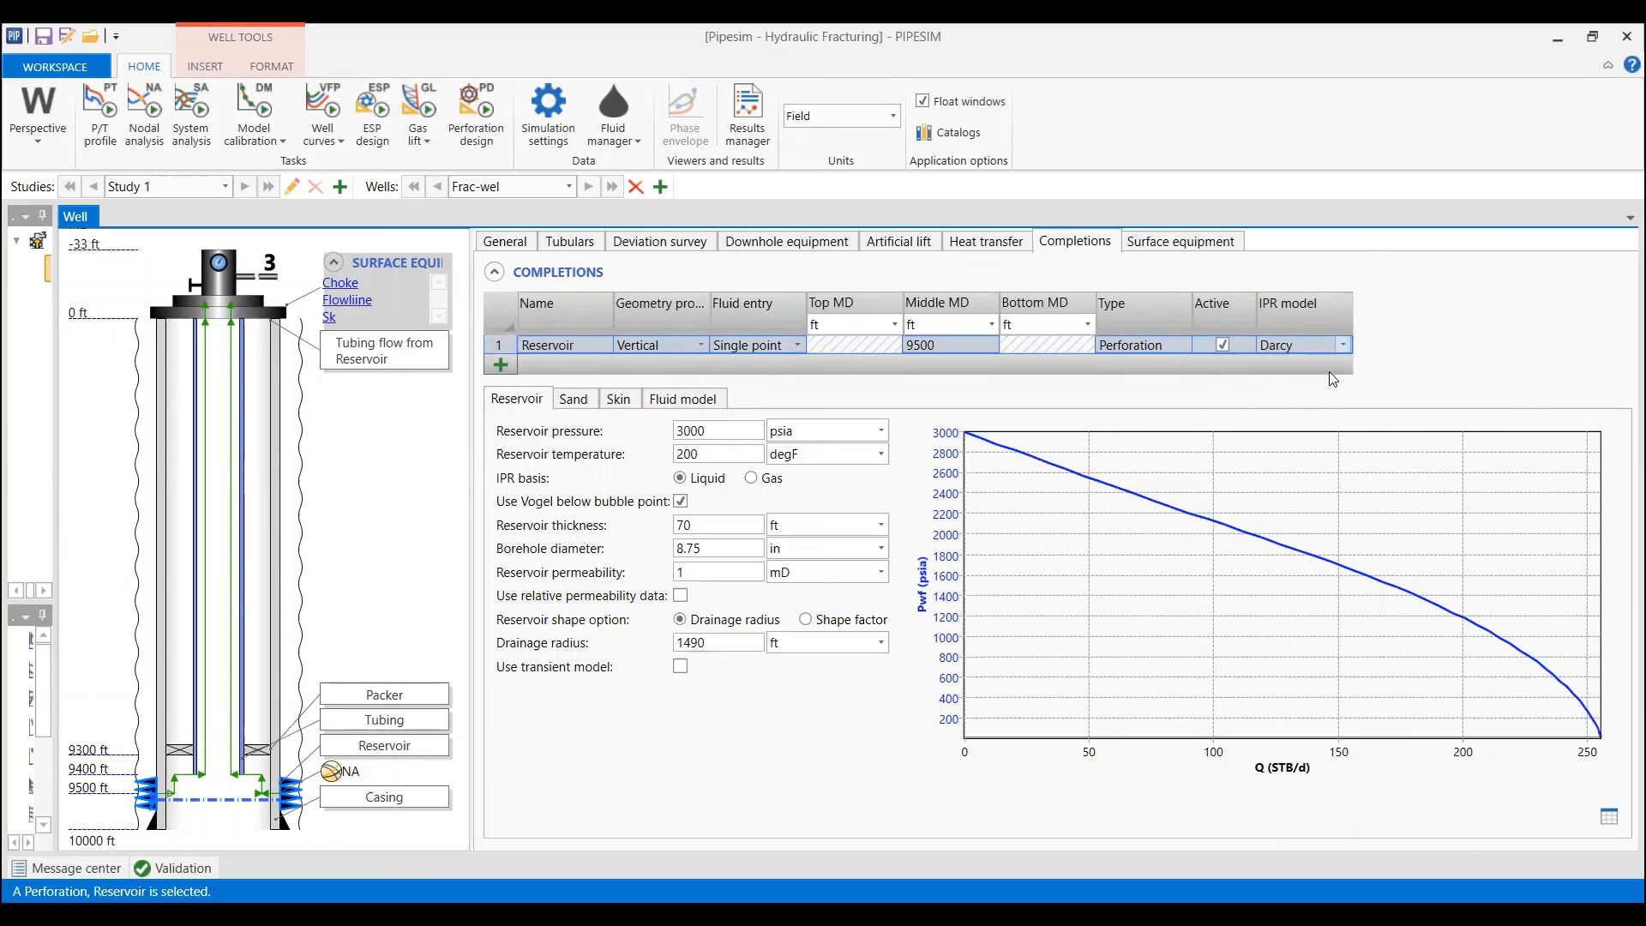
click(1321, 351)
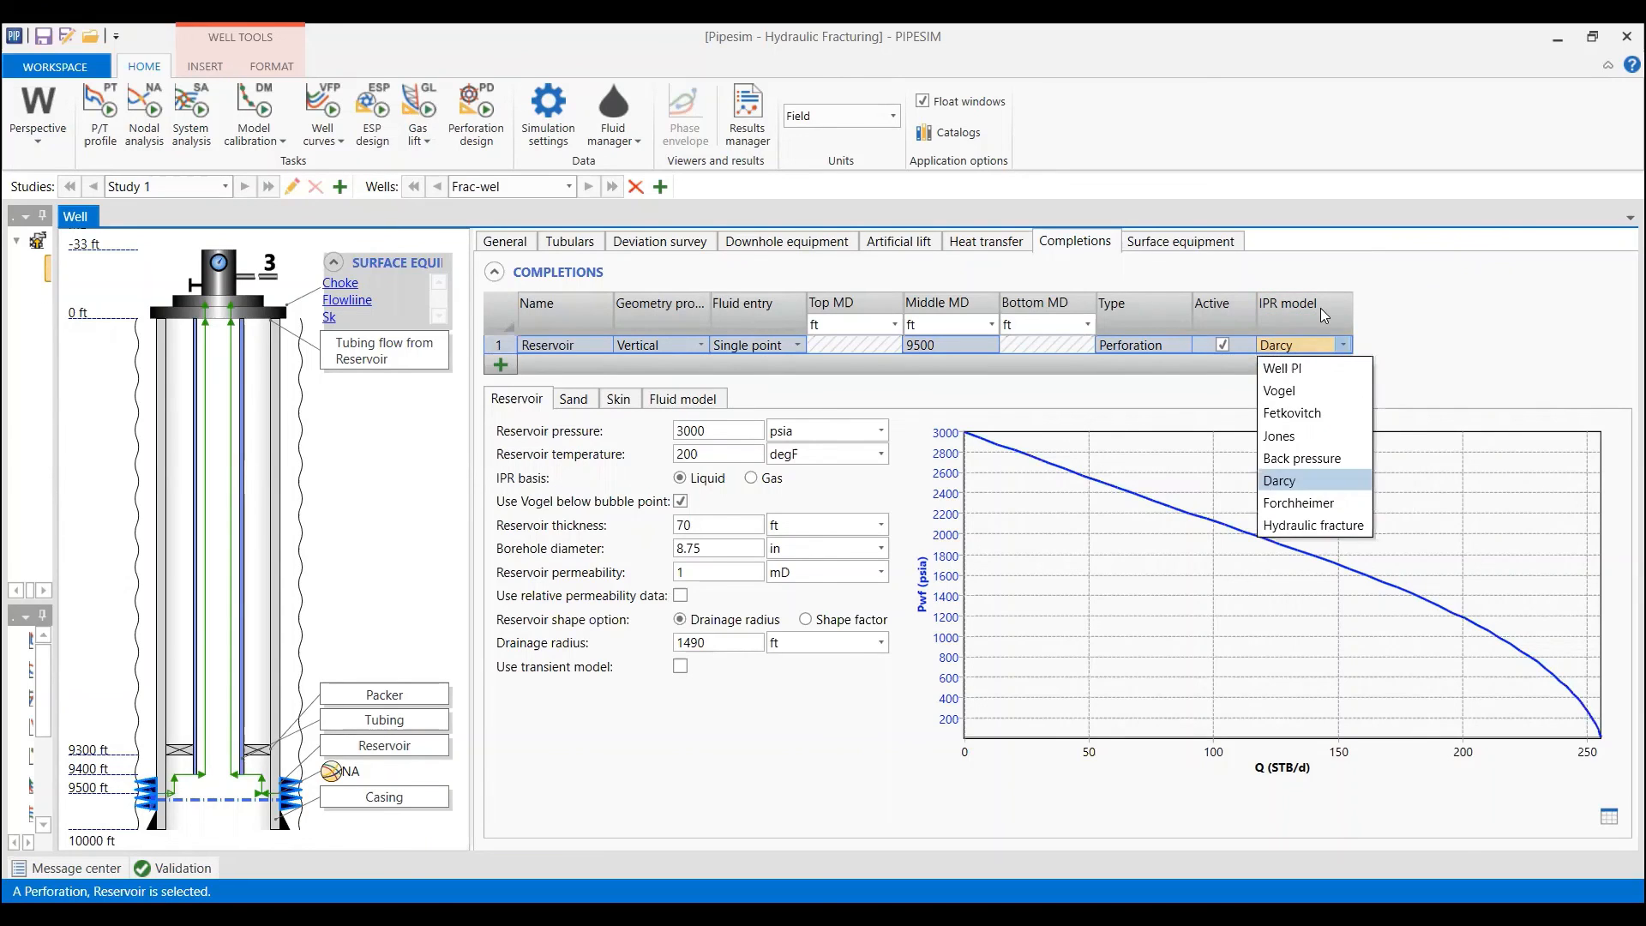
click(1330, 526)
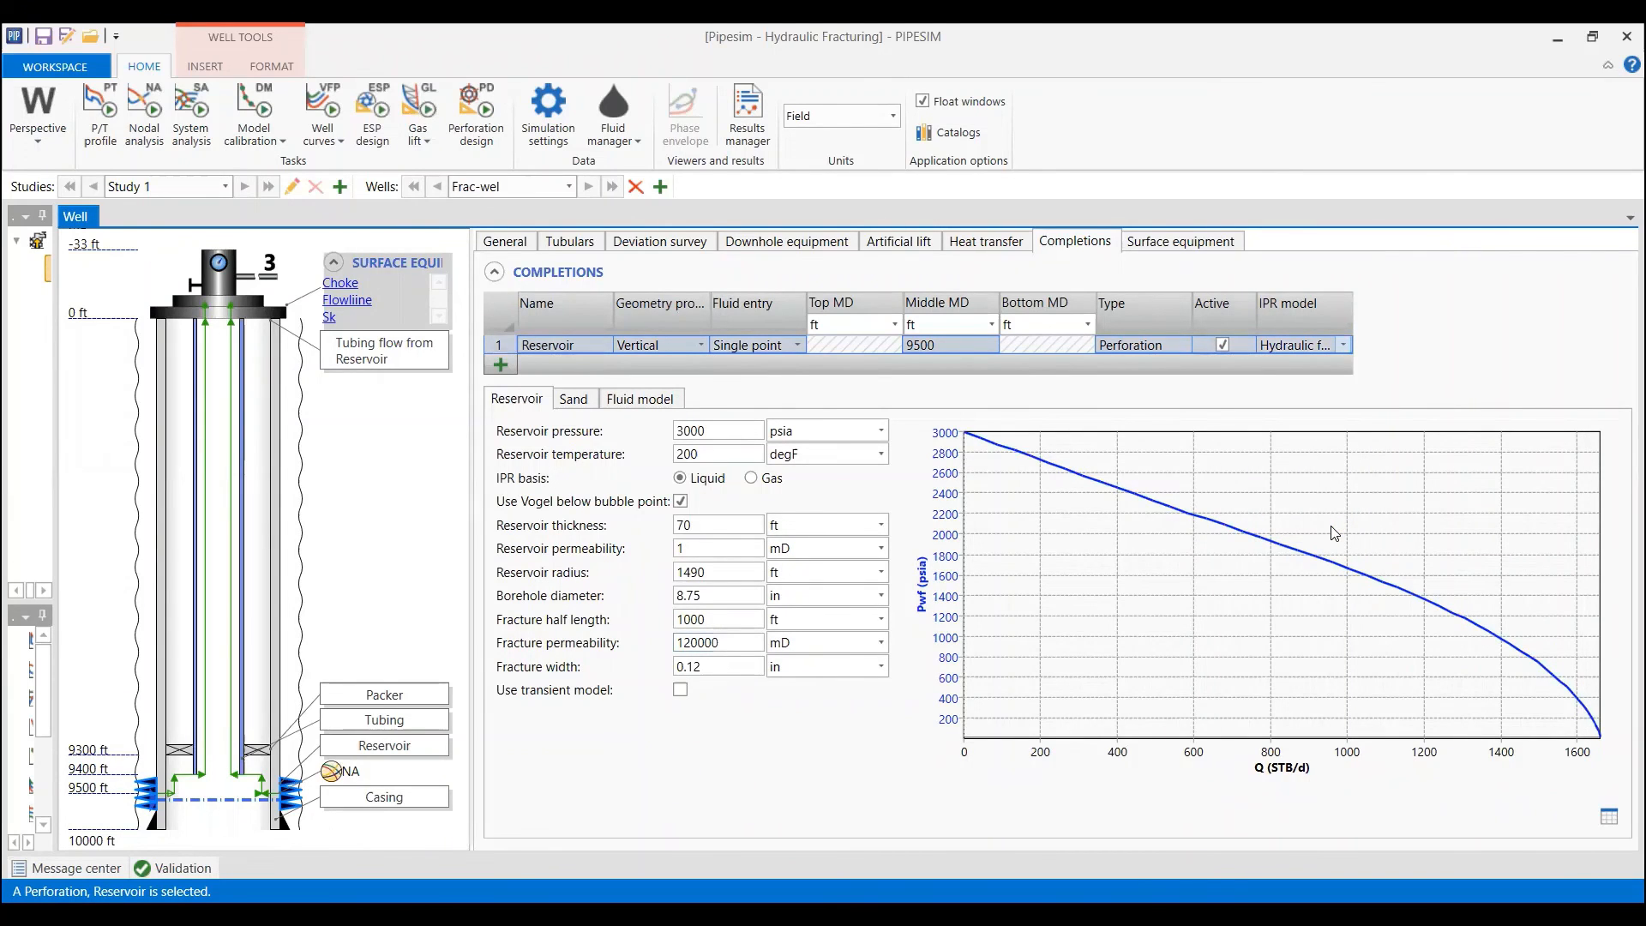